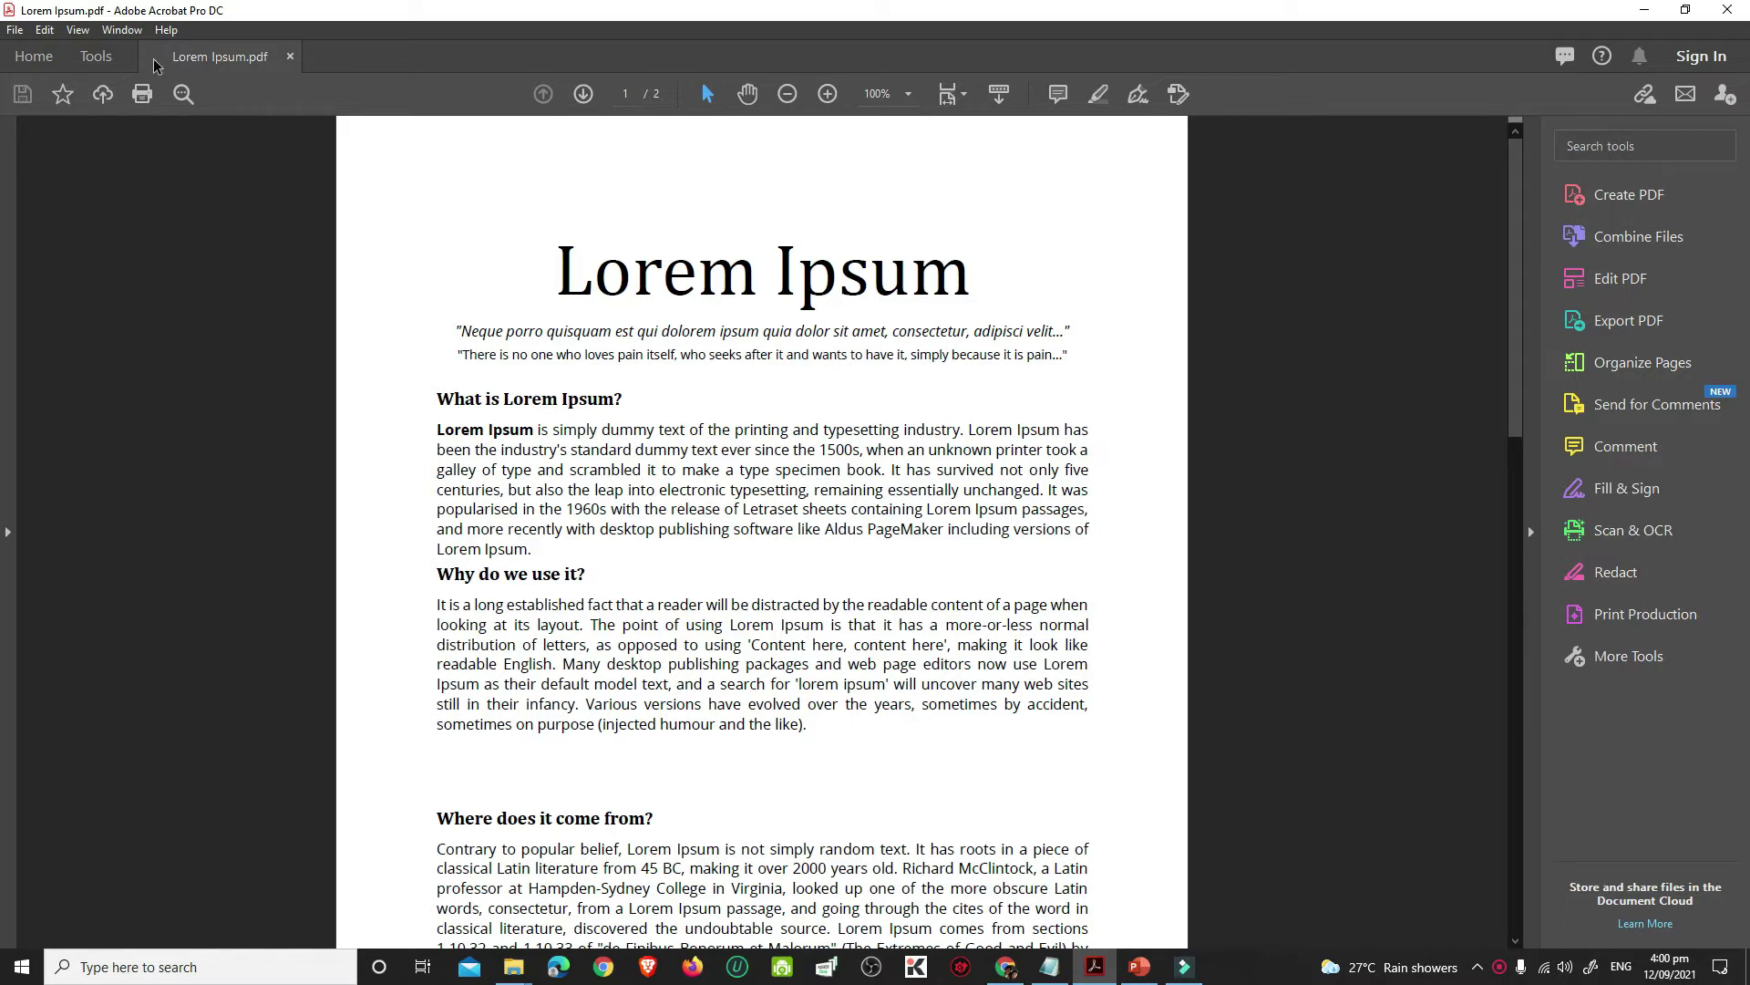
- Open Acrobat's Protect tool on Lorem Ipsum.pdf from the Protect & Standardize tools
left_click(95, 56)
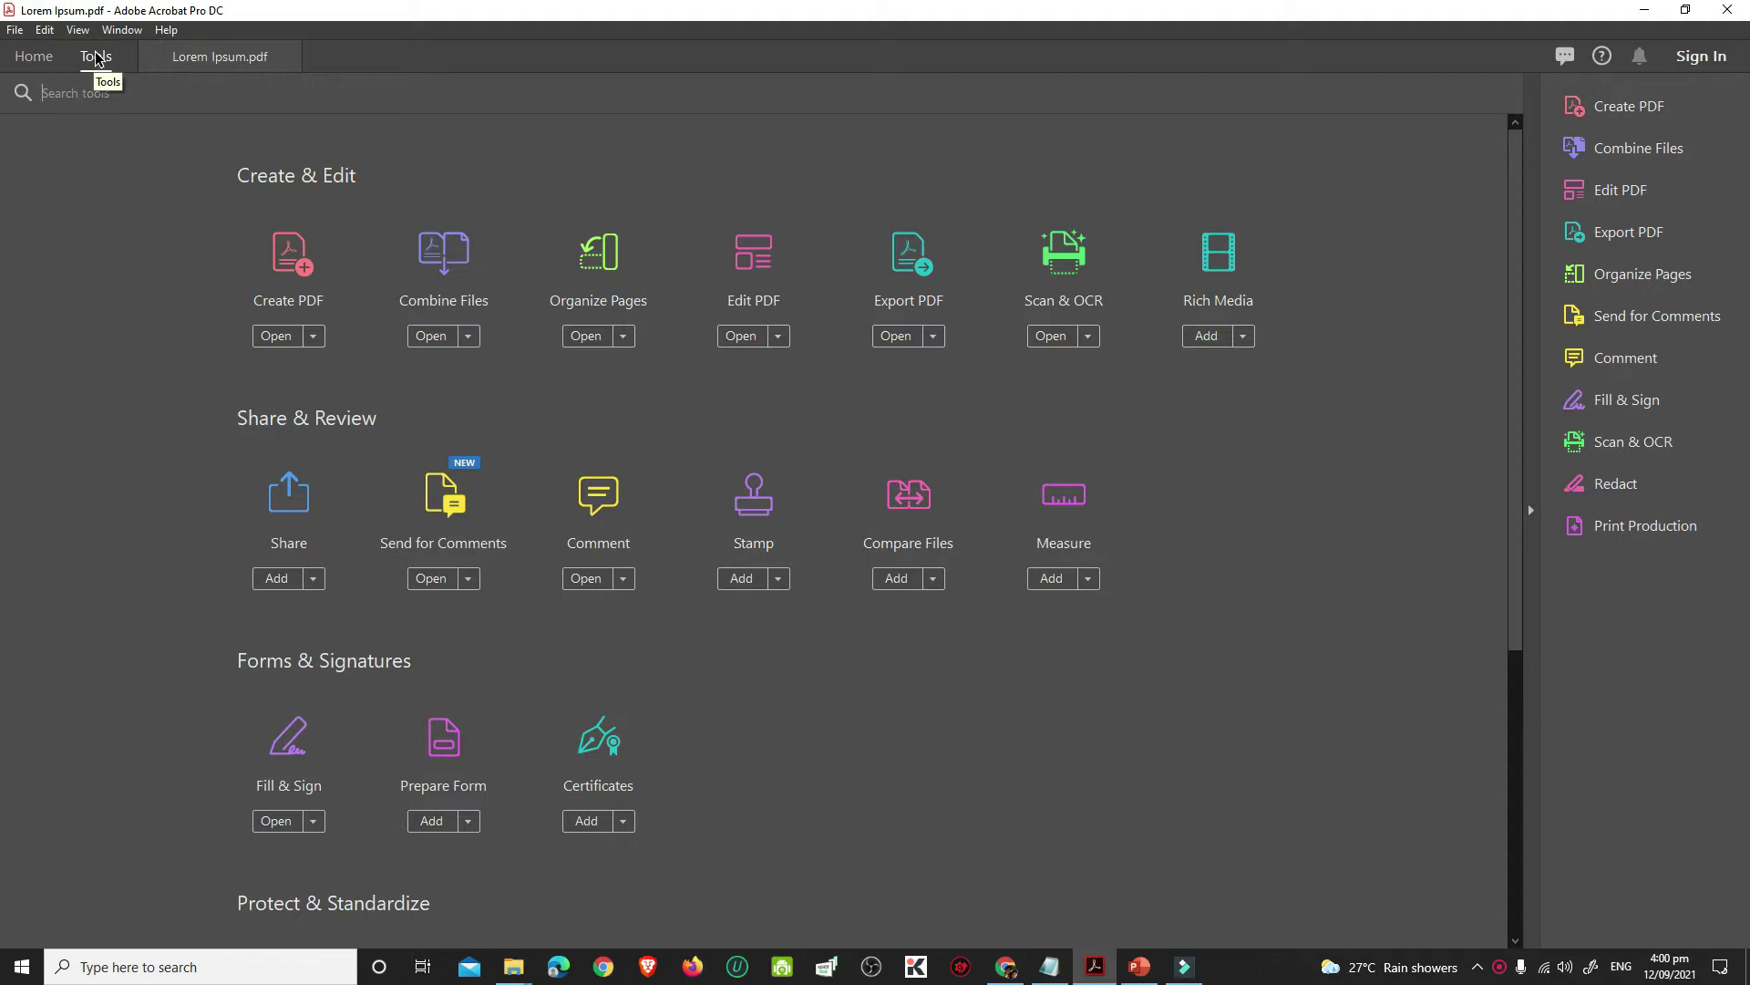
scroll(307, 383, "down", 3)
scroll(307, 383, "down", 3)
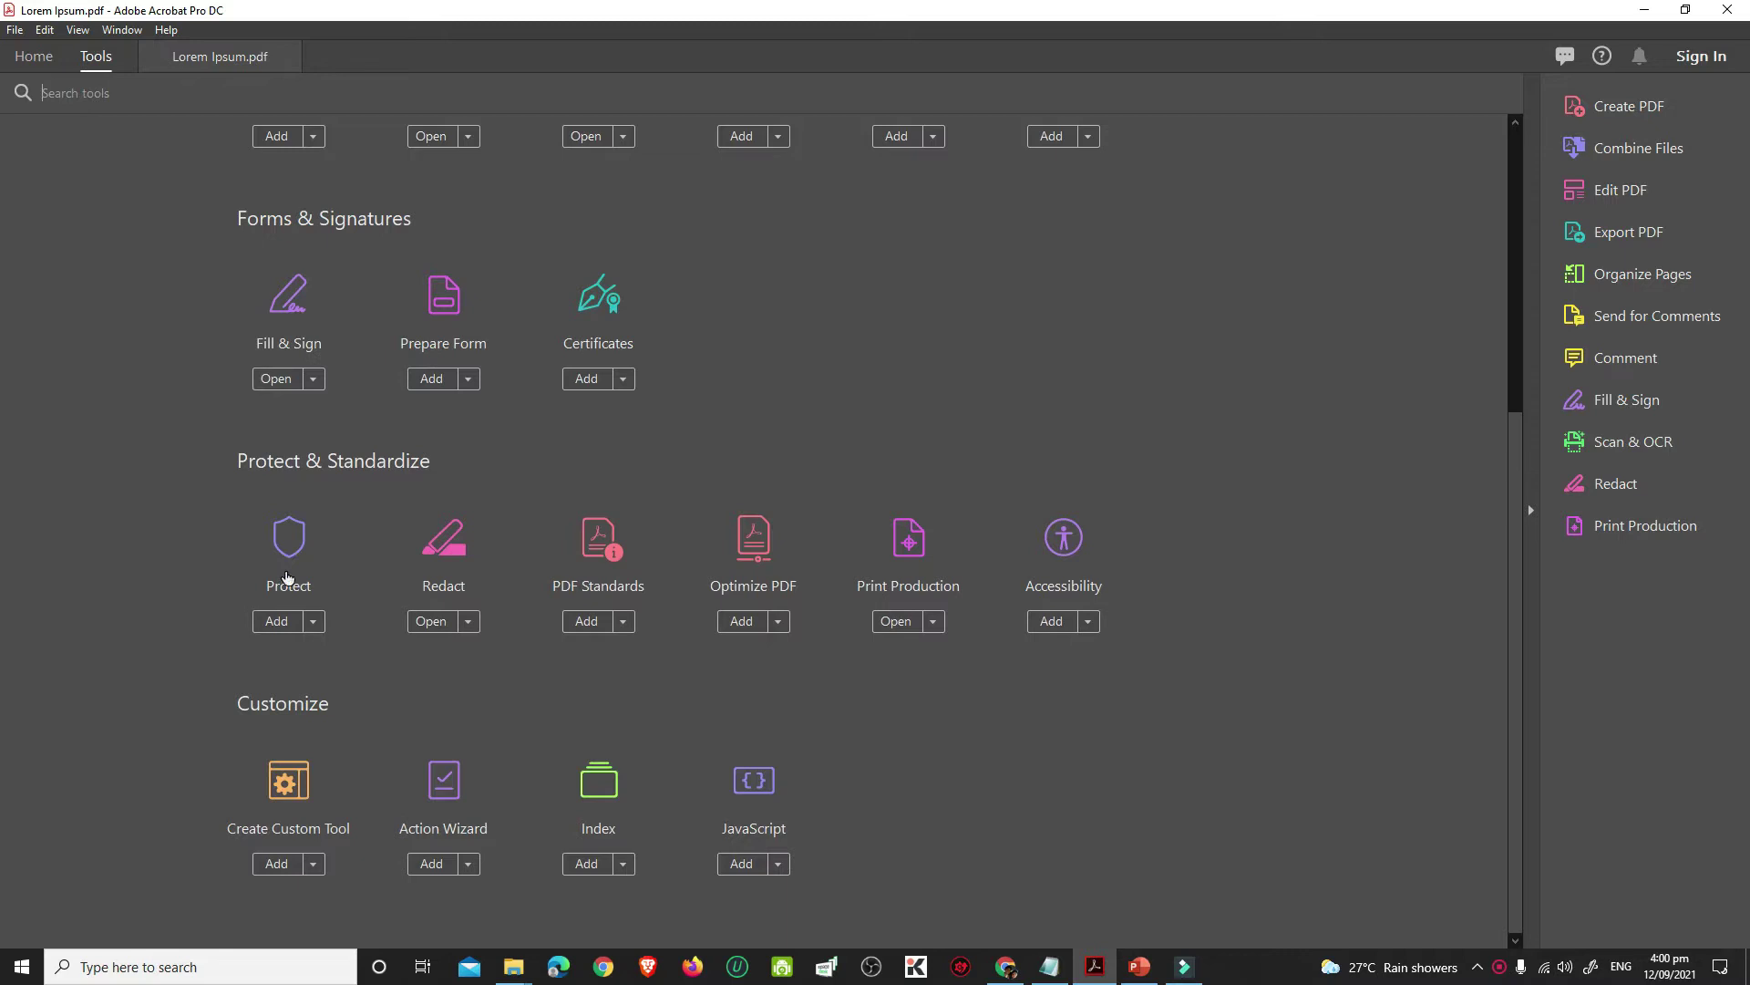
left_click(311, 621)
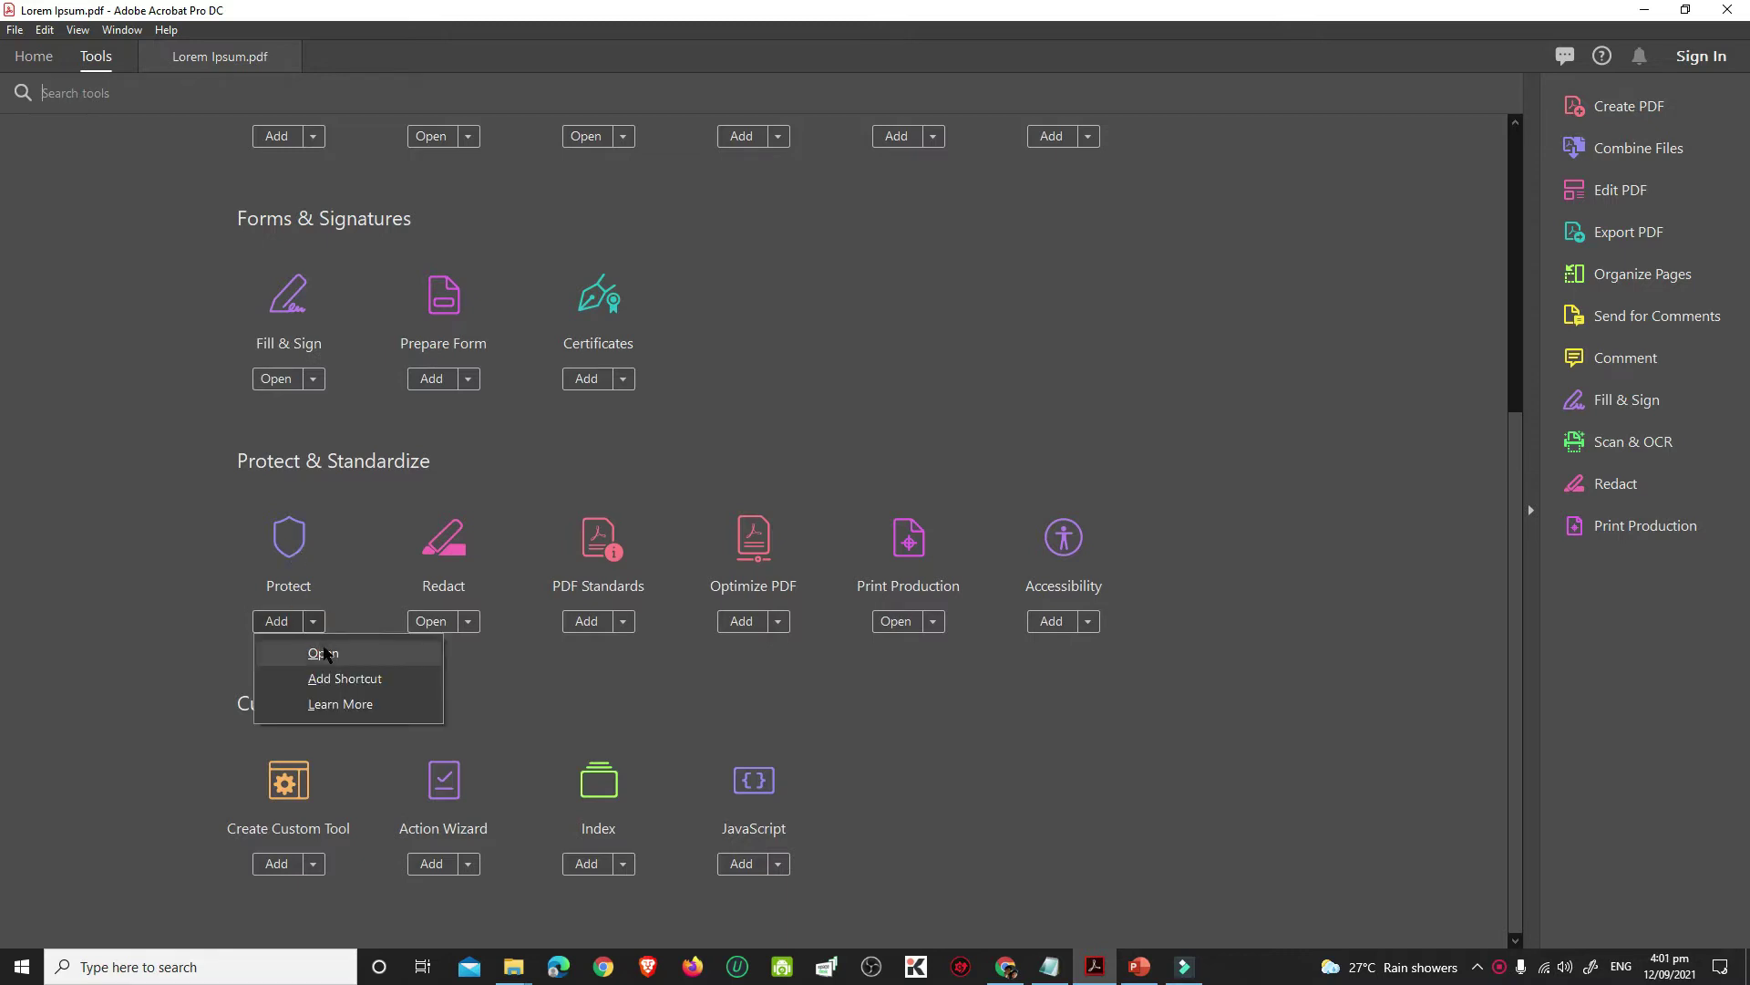
left_click(323, 651)
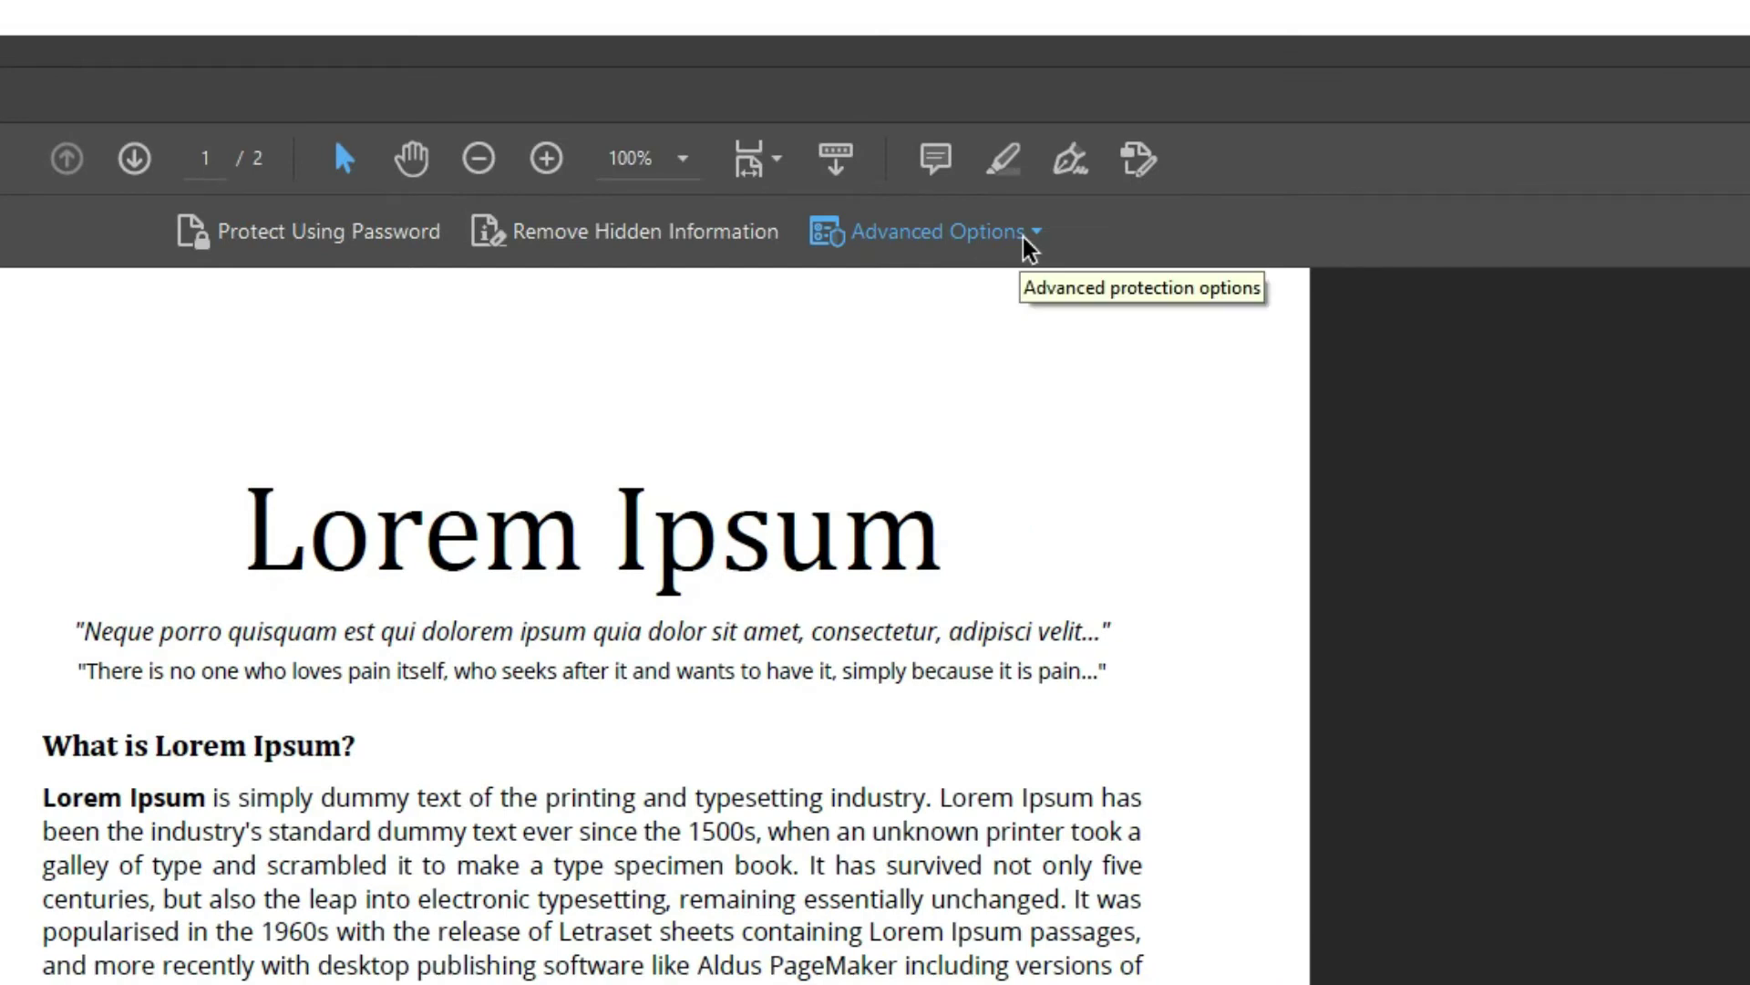
- Choose Encrypt with Password under Advanced Options and confirm changing the document security
left_click(1008, 235)
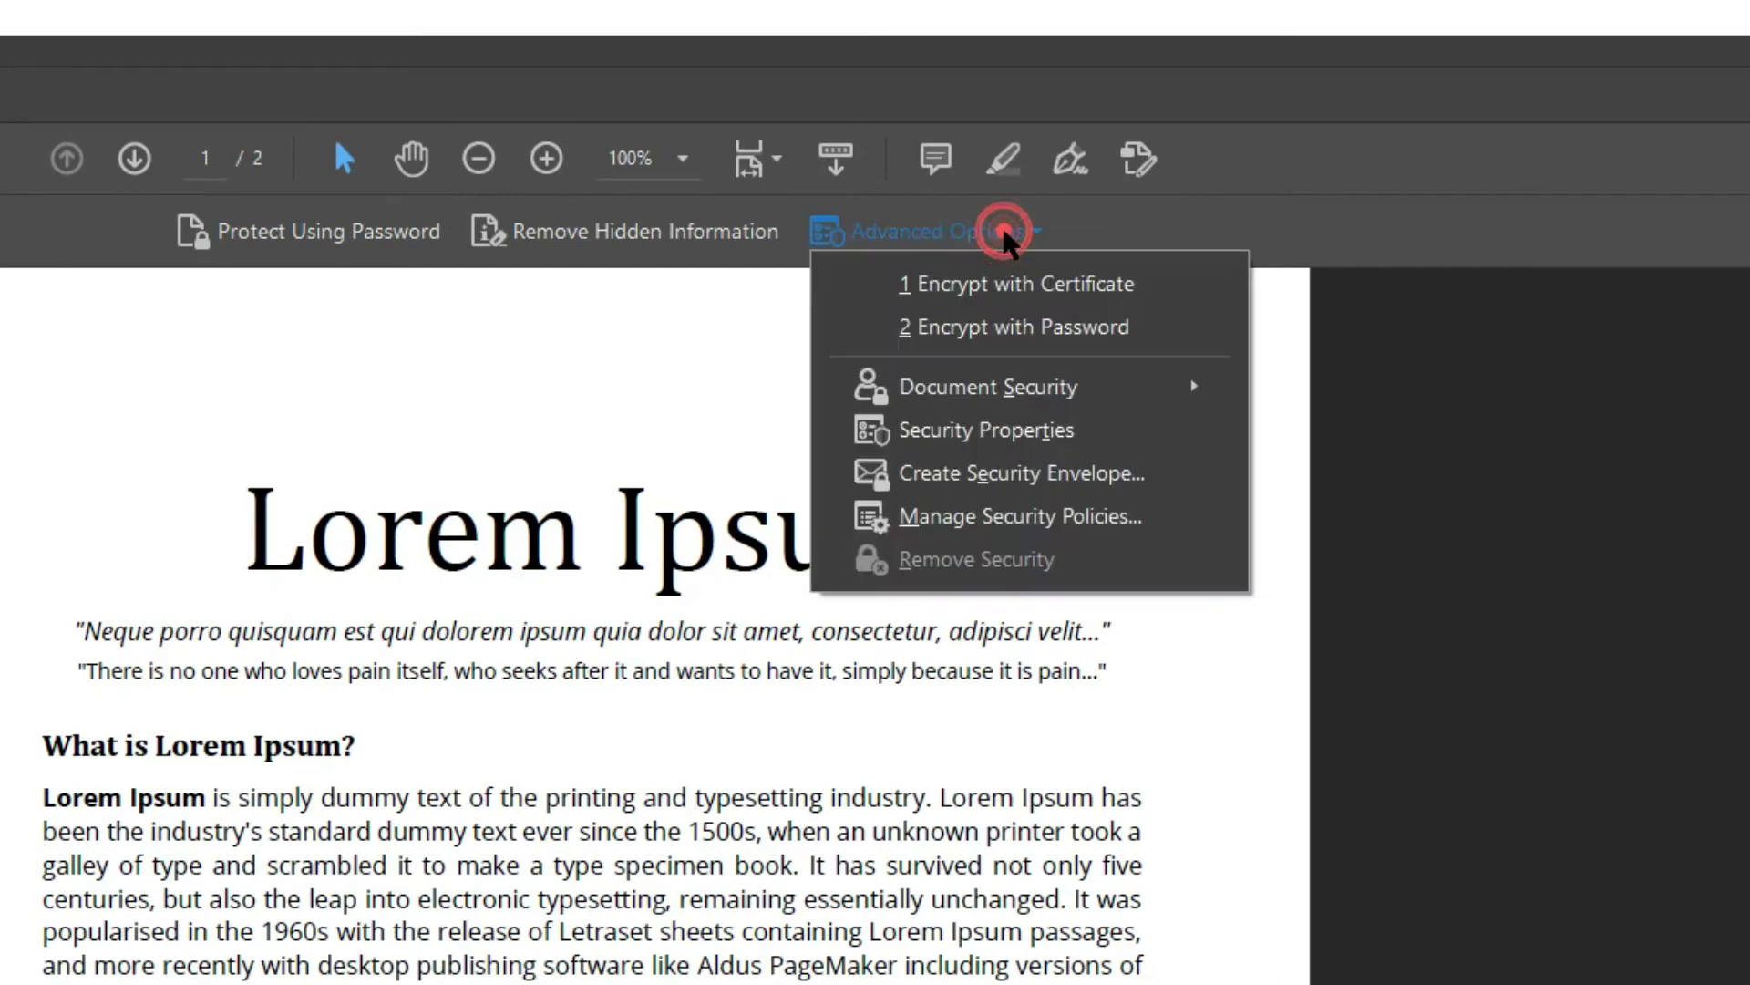
left_click(1008, 328)
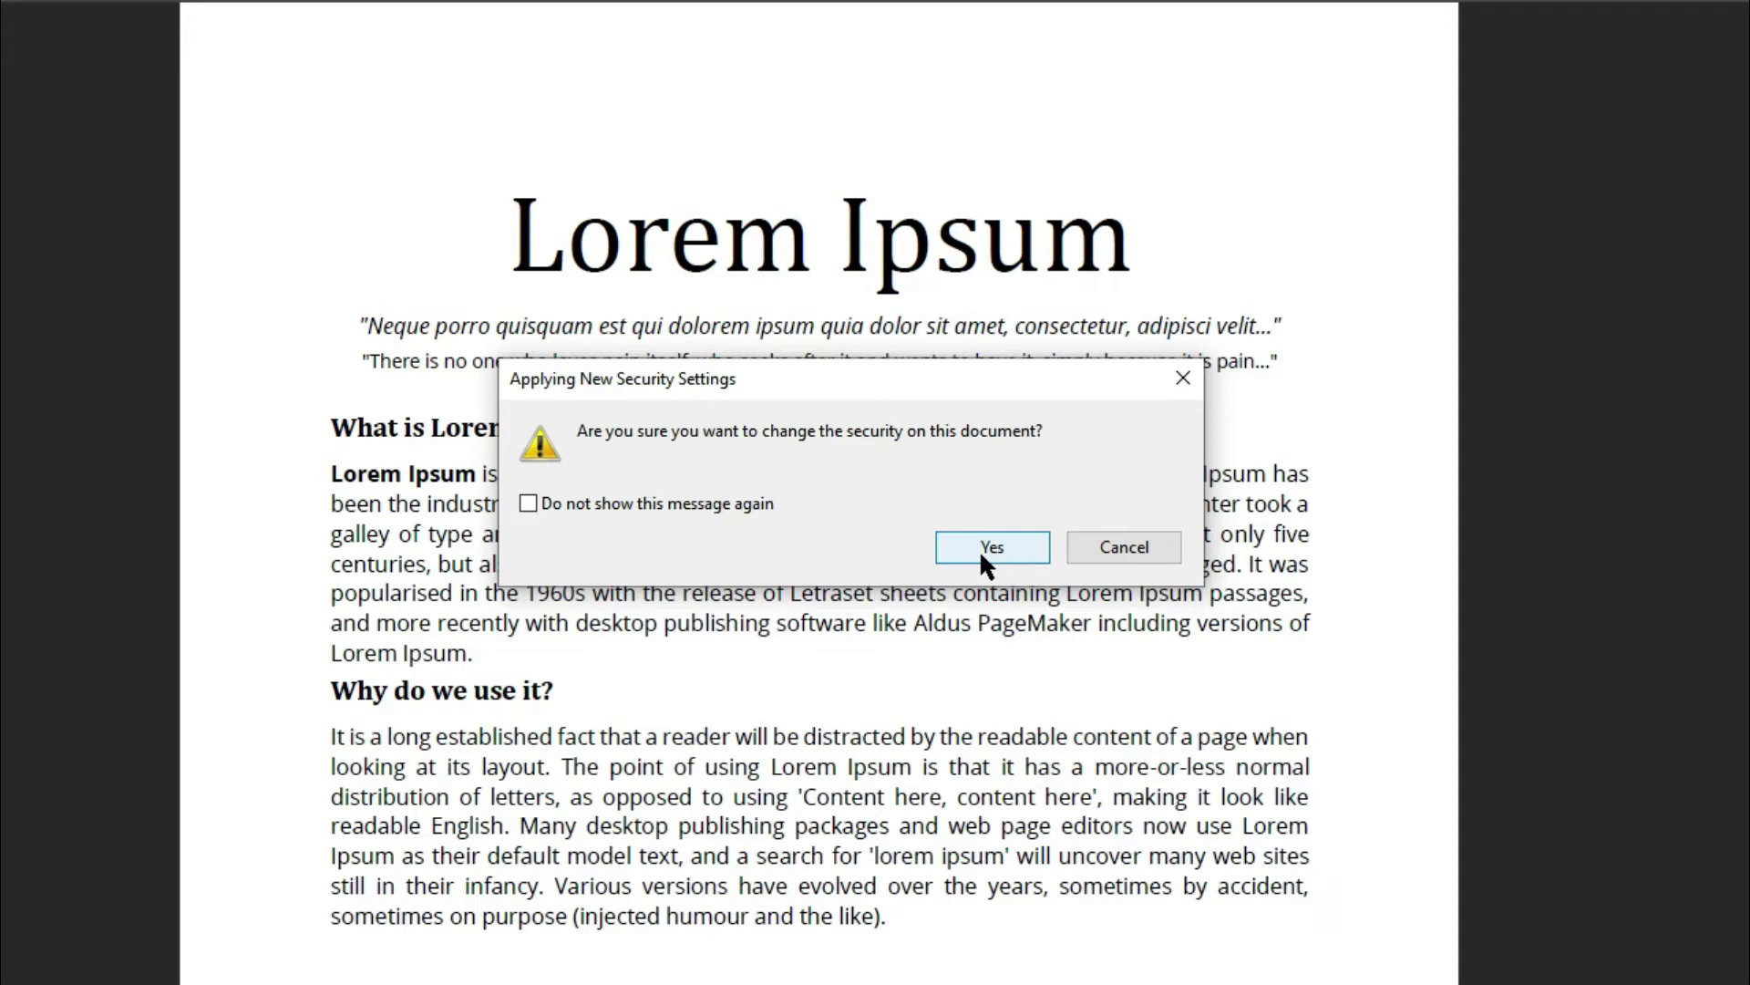
left_click(984, 550)
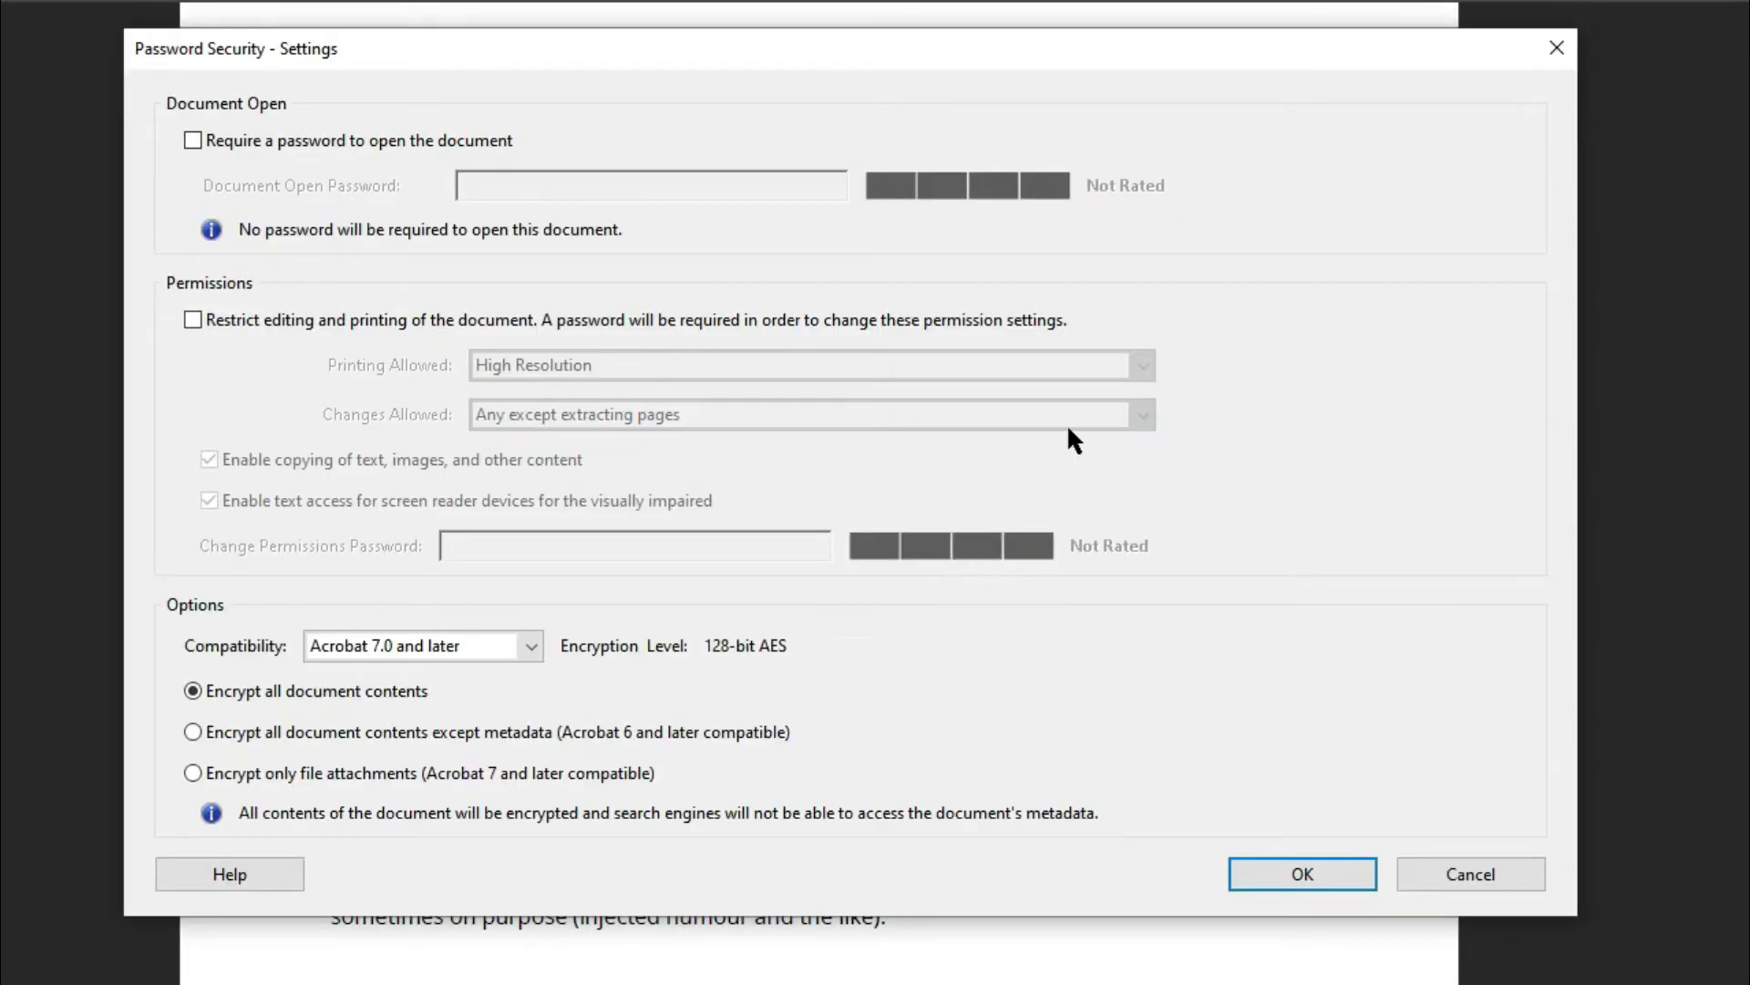
- Restrict editing and printing to None with a confirmed permissions password
left_click(192, 321)
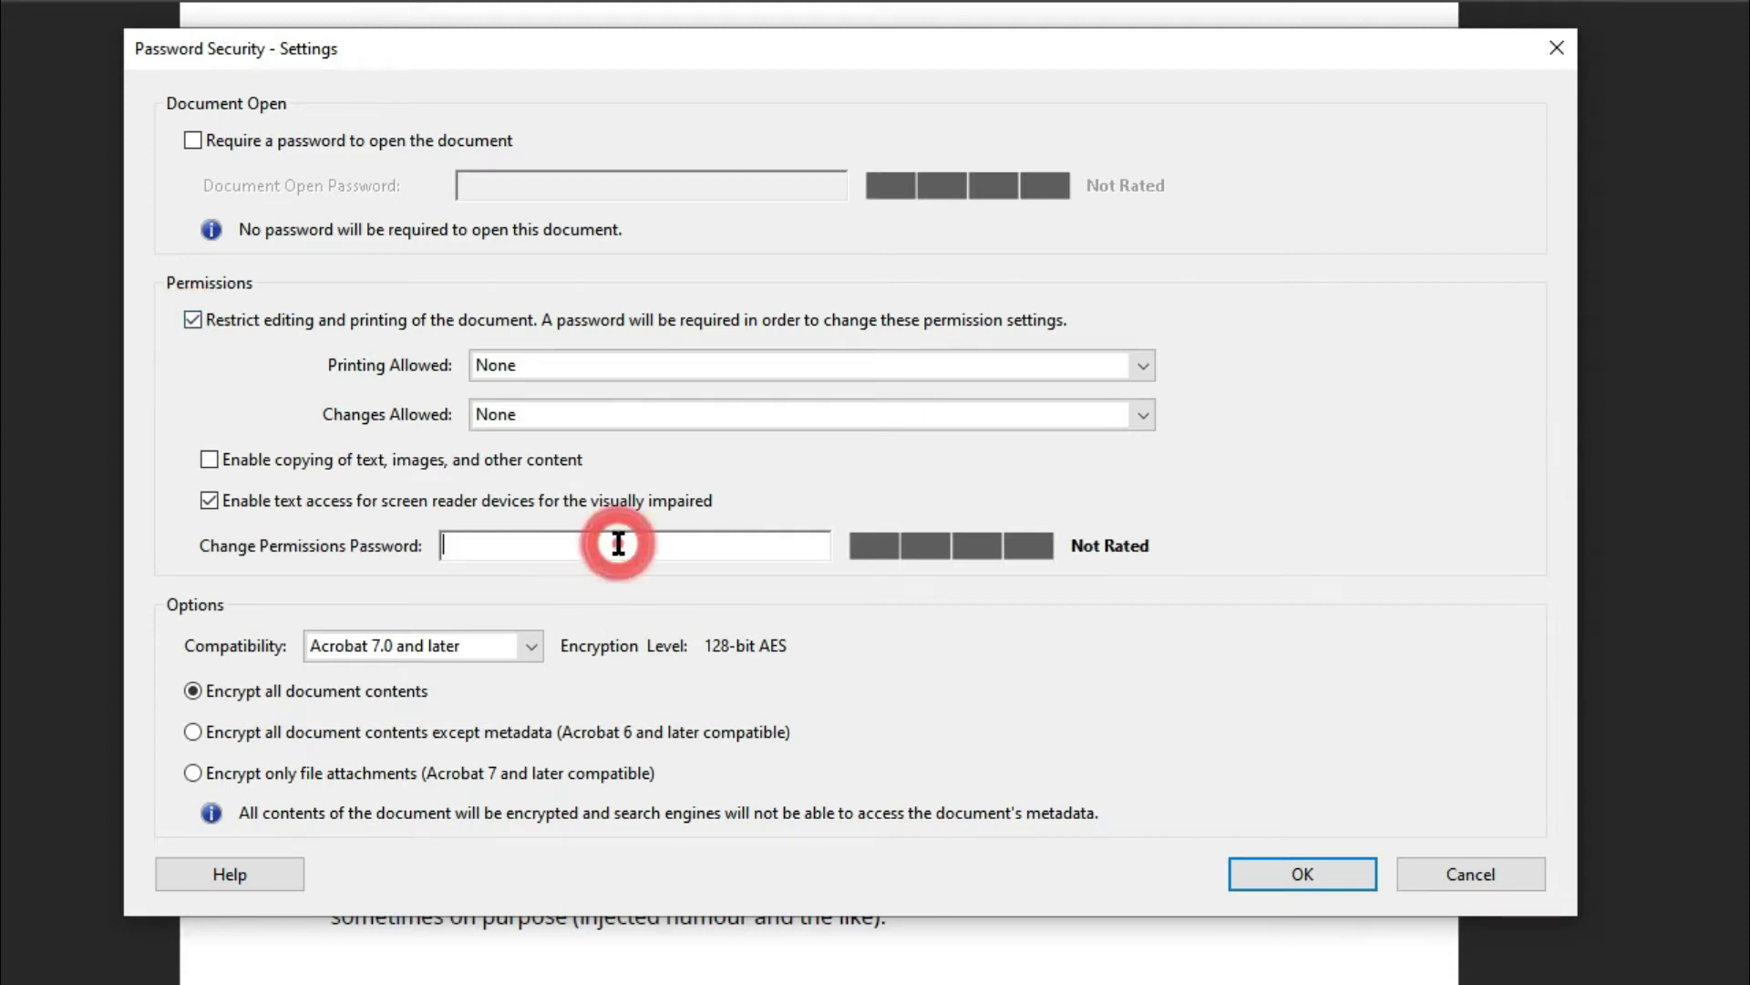
type("*")
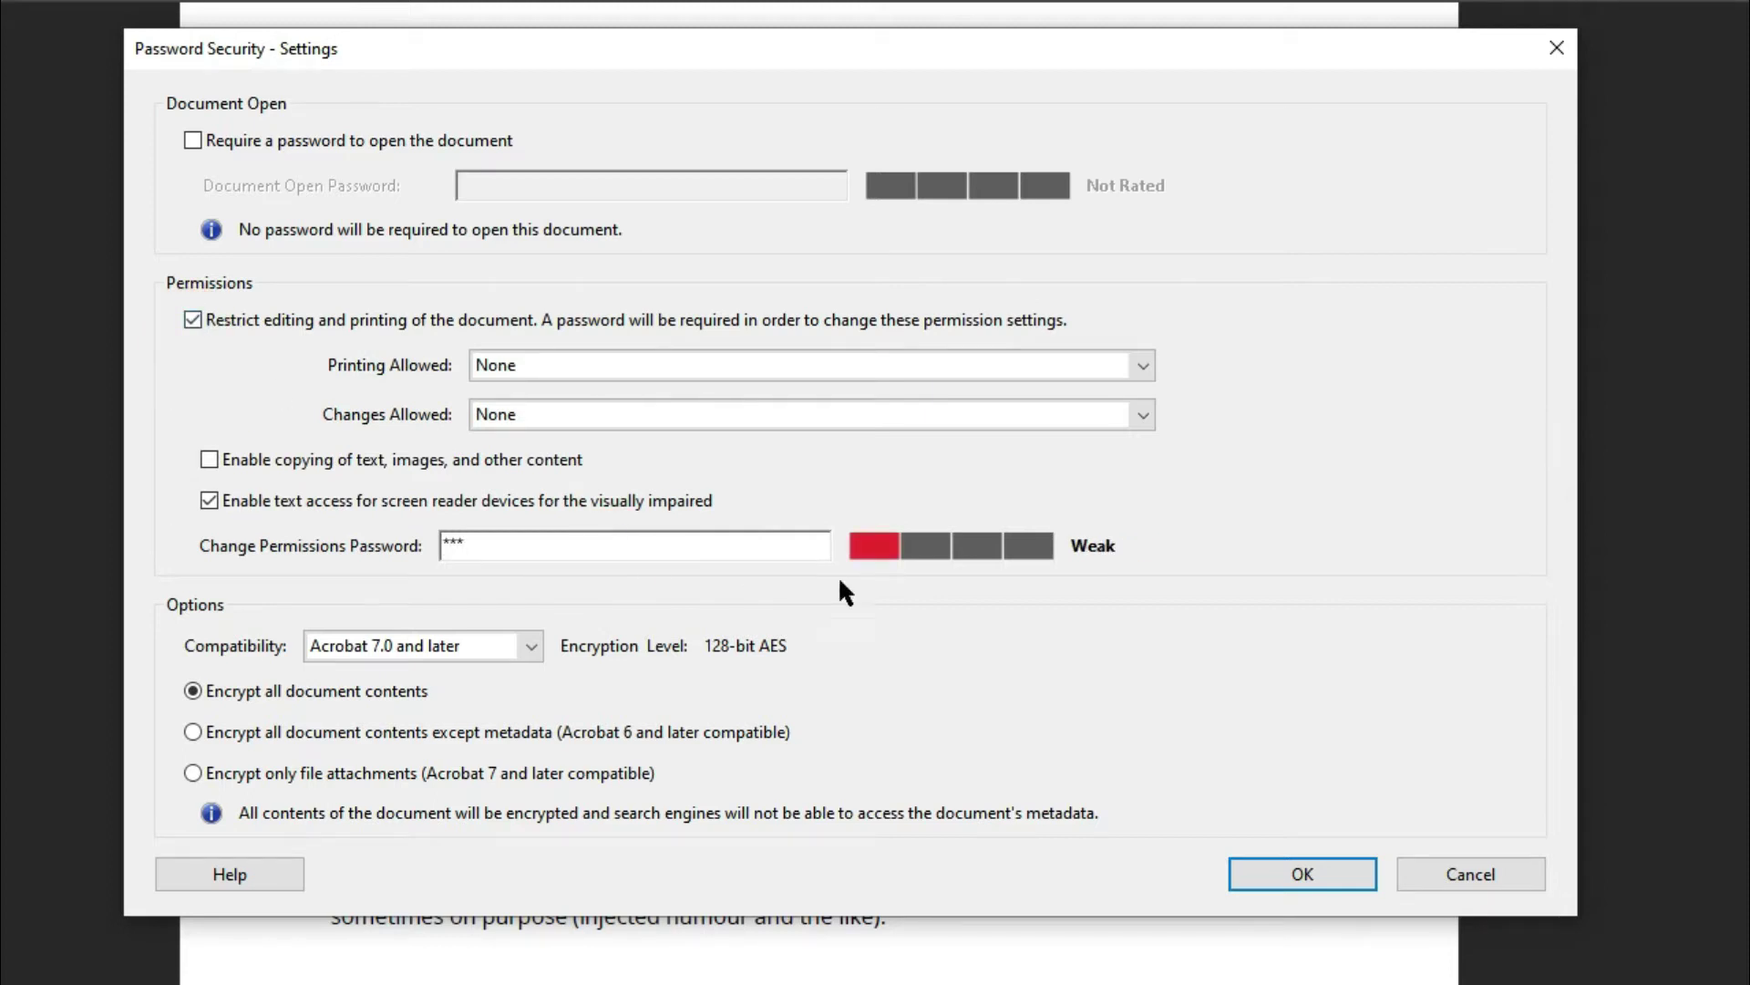
left_click(1262, 874)
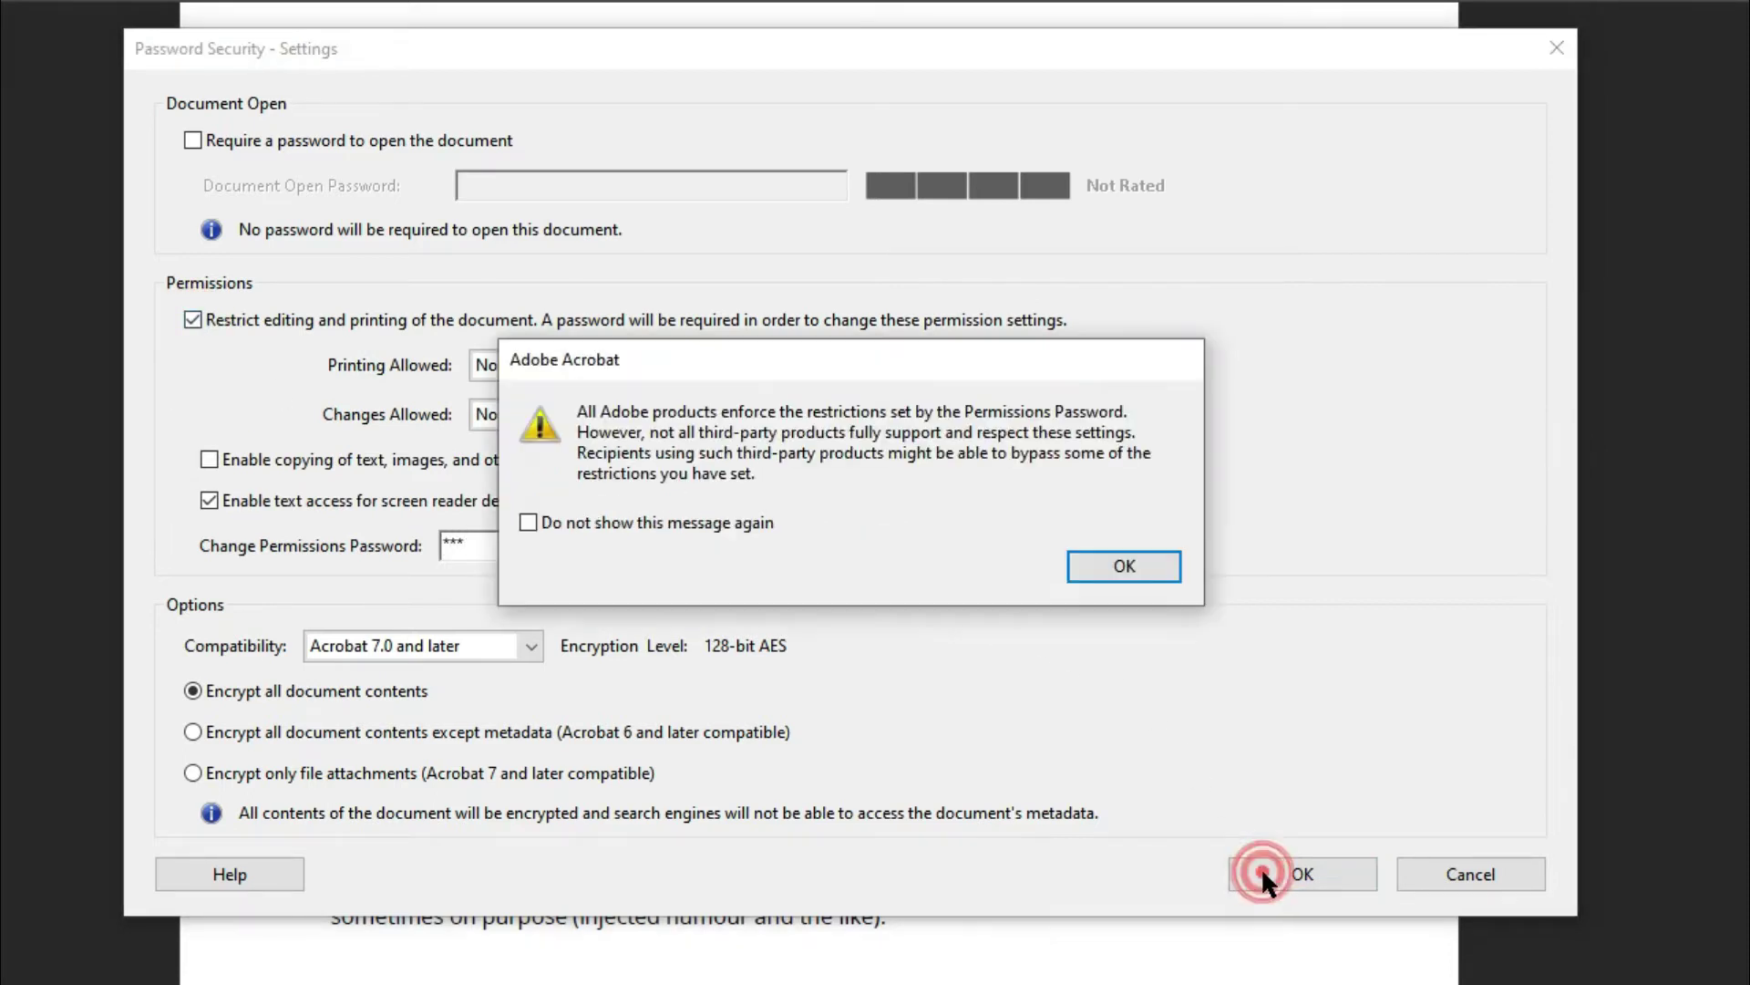
left_click(1134, 567)
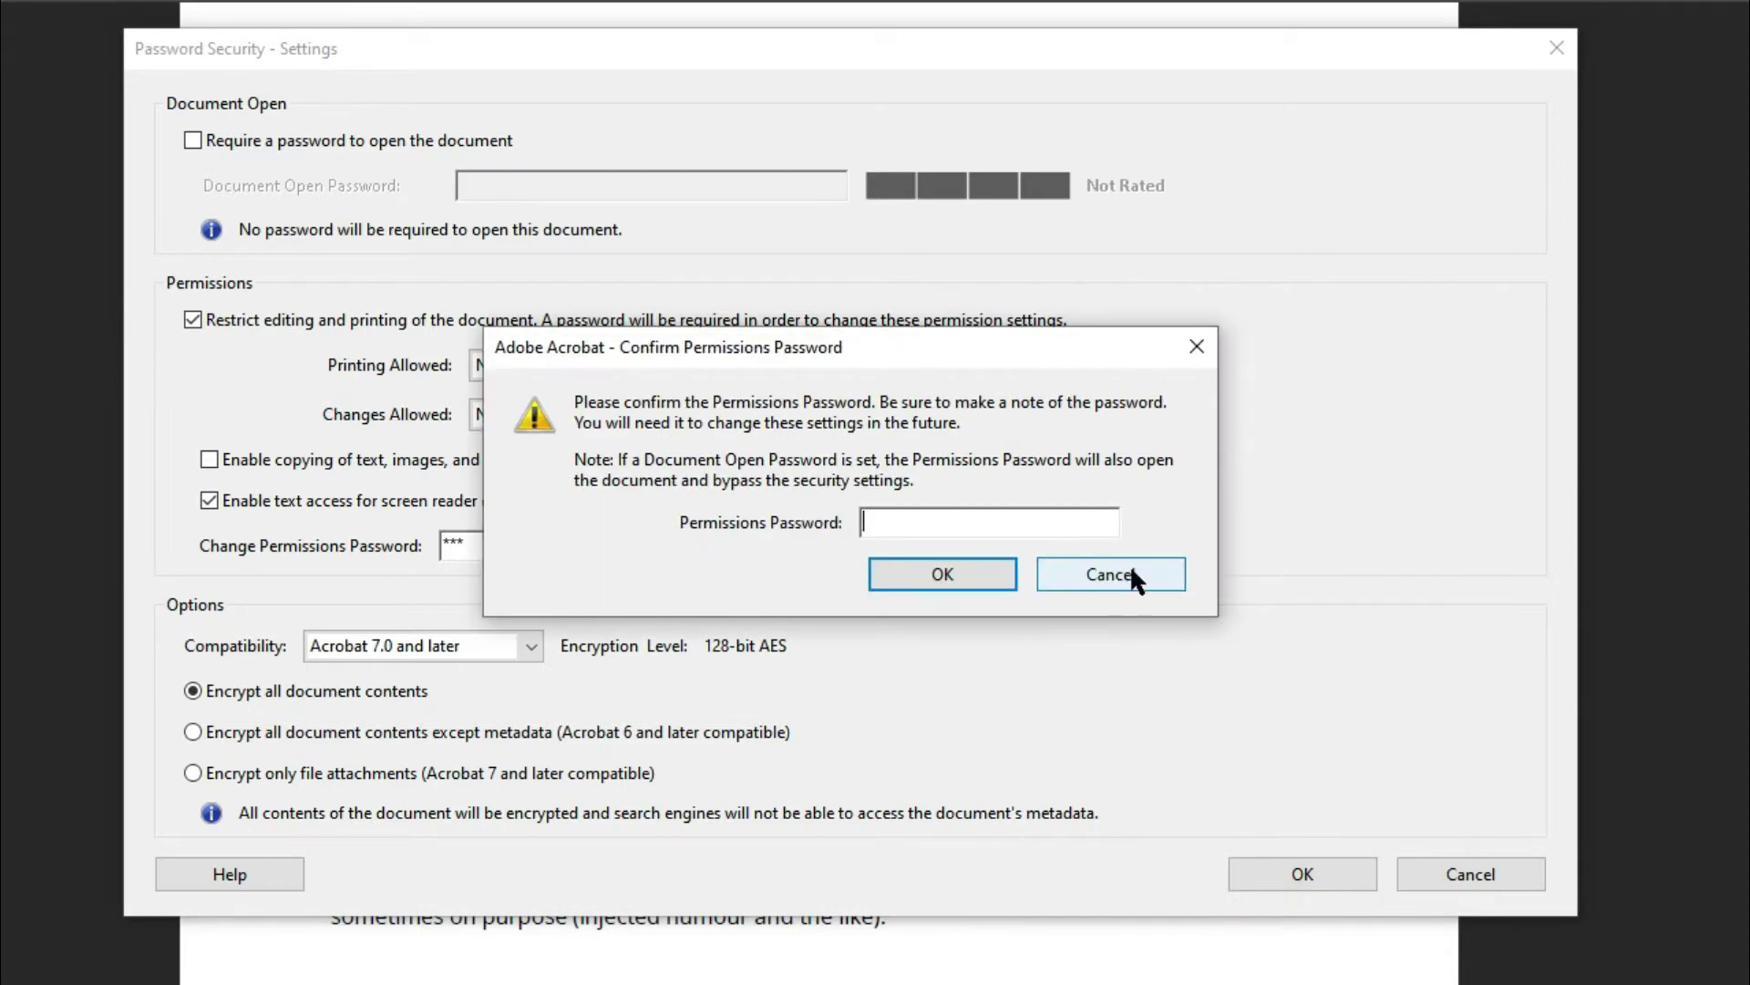
type("**")
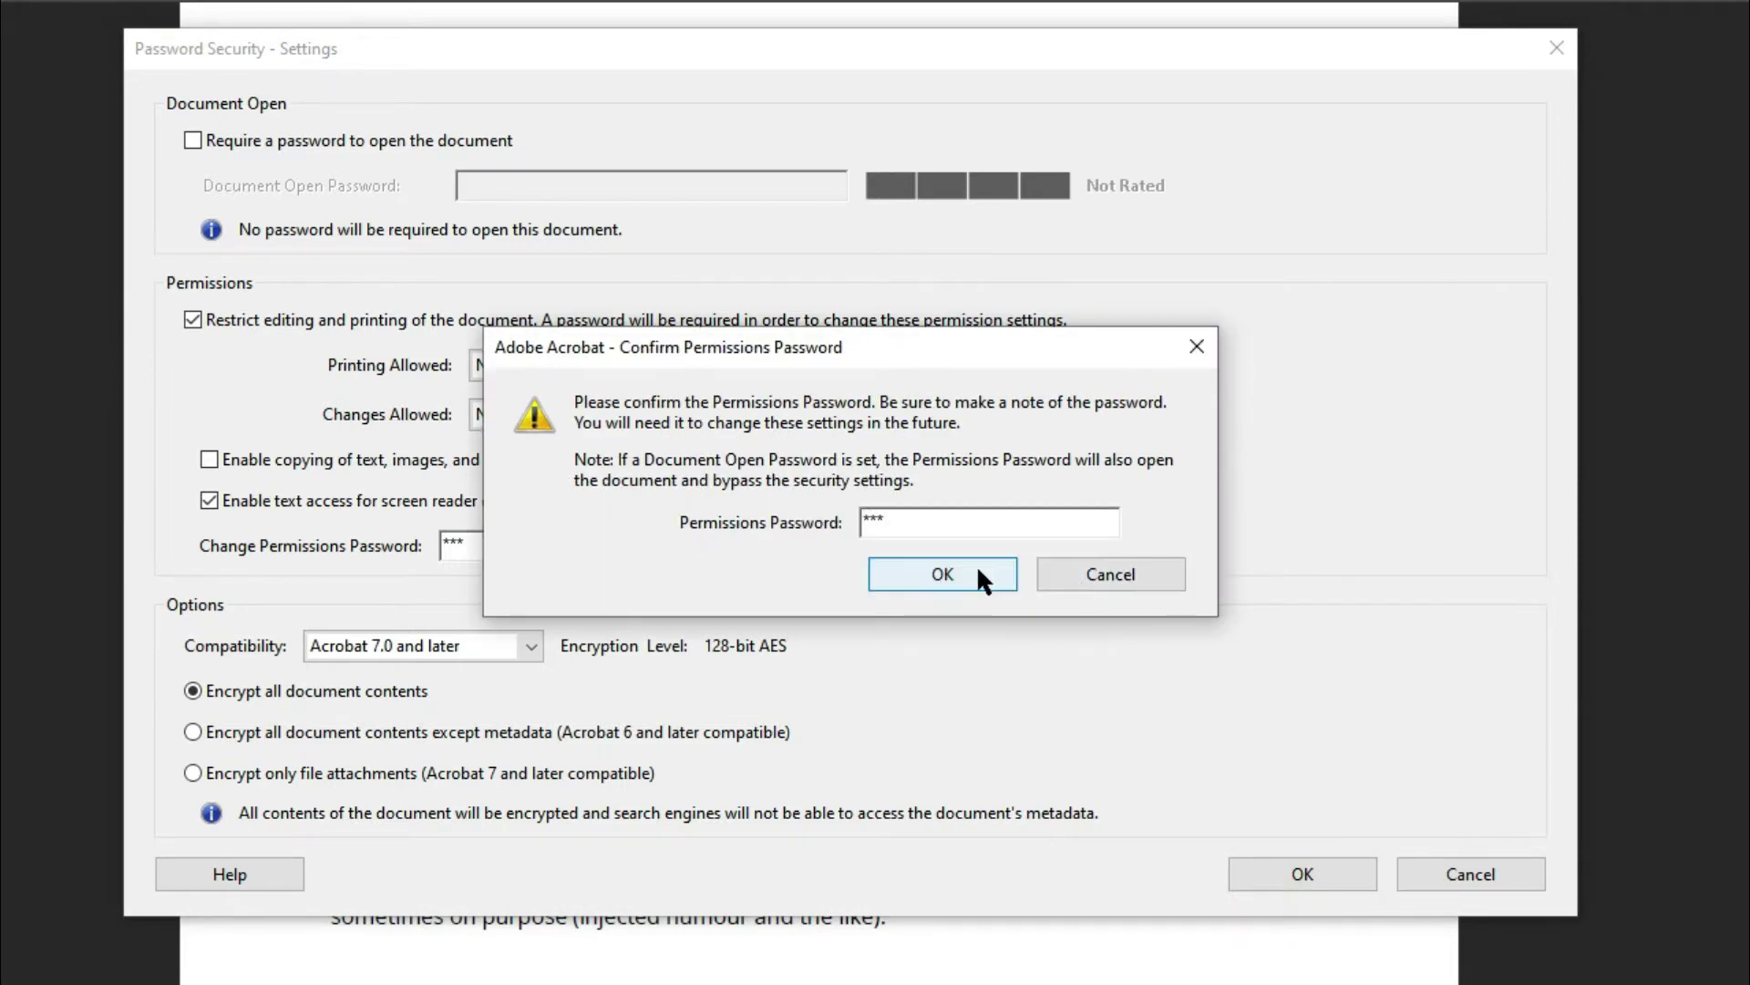
left_click(977, 570)
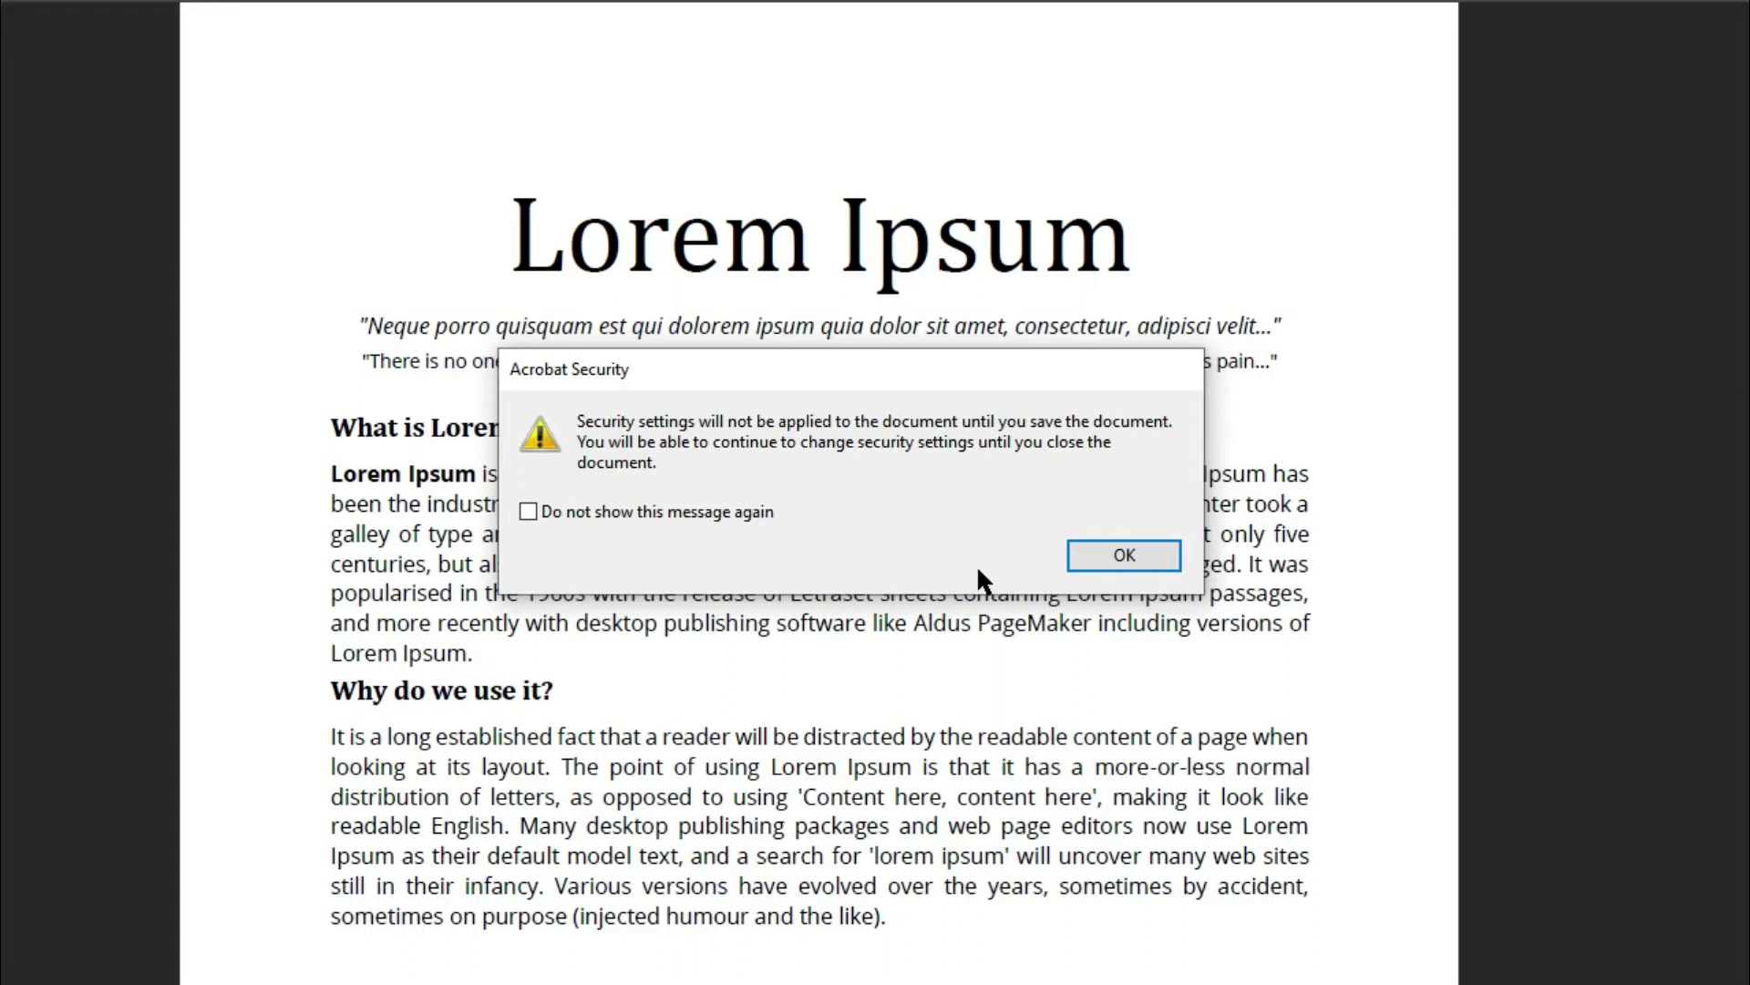
- Dismiss the security notice and save Lorem Ipsum.pdf to apply the protection
left_click(1124, 556)
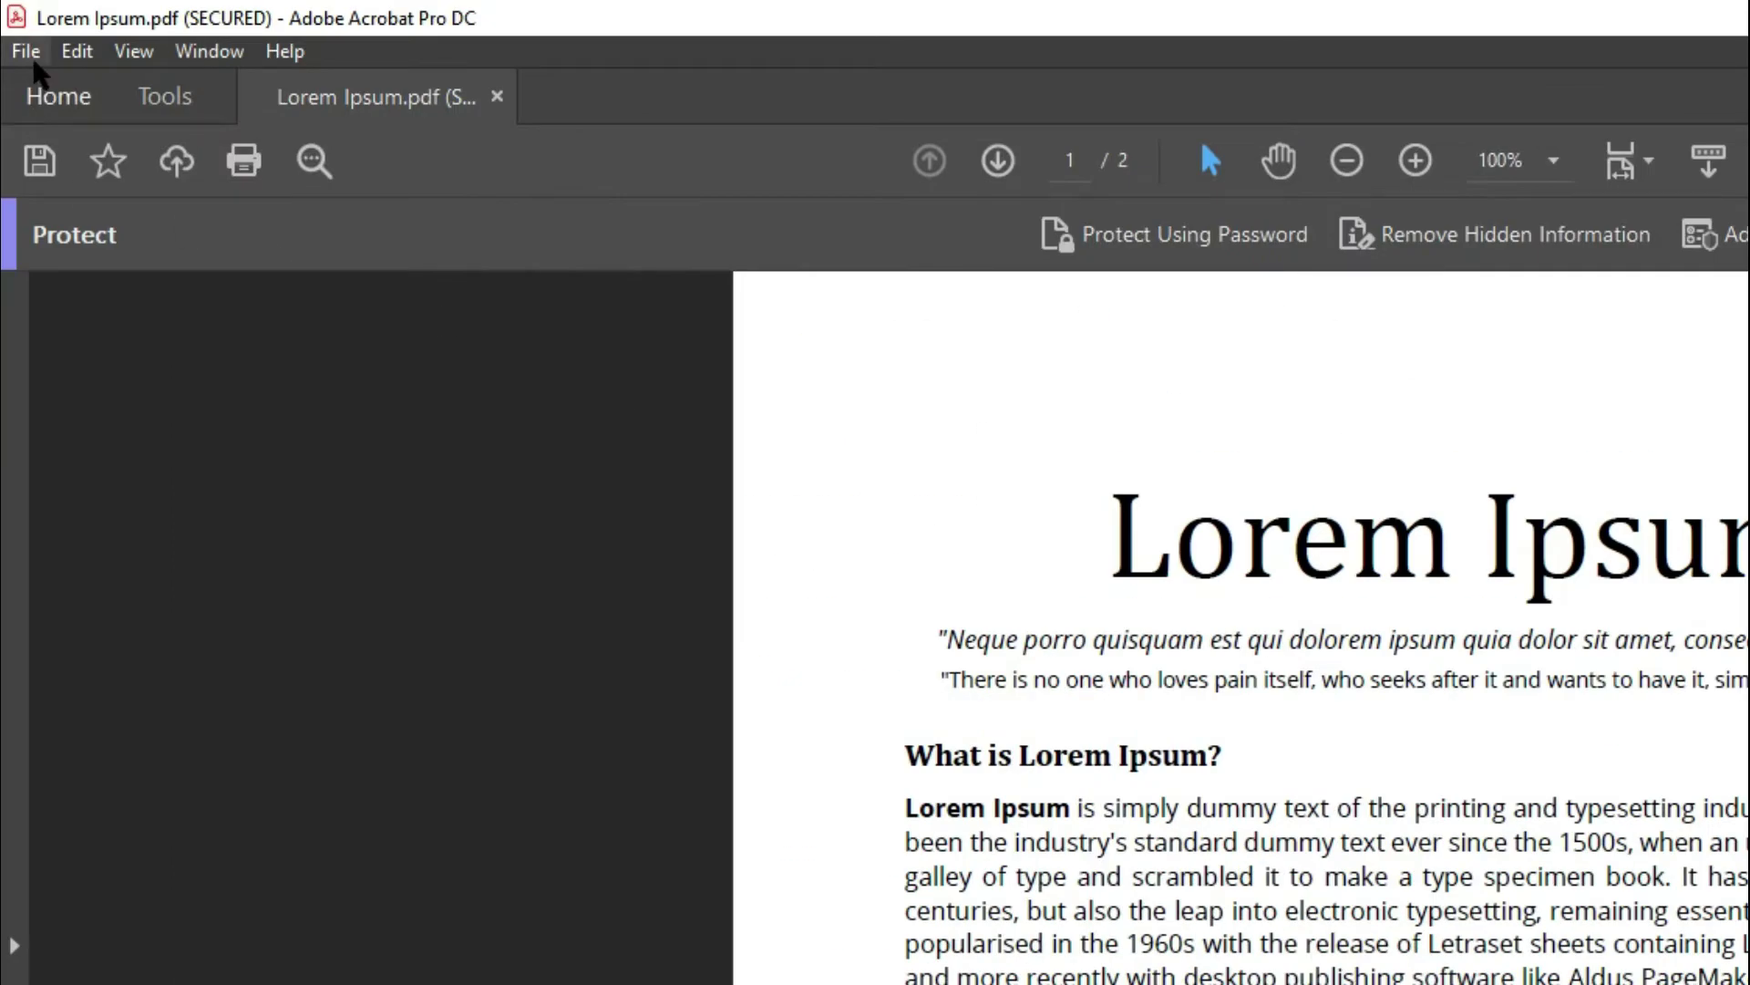
left_click(34, 58)
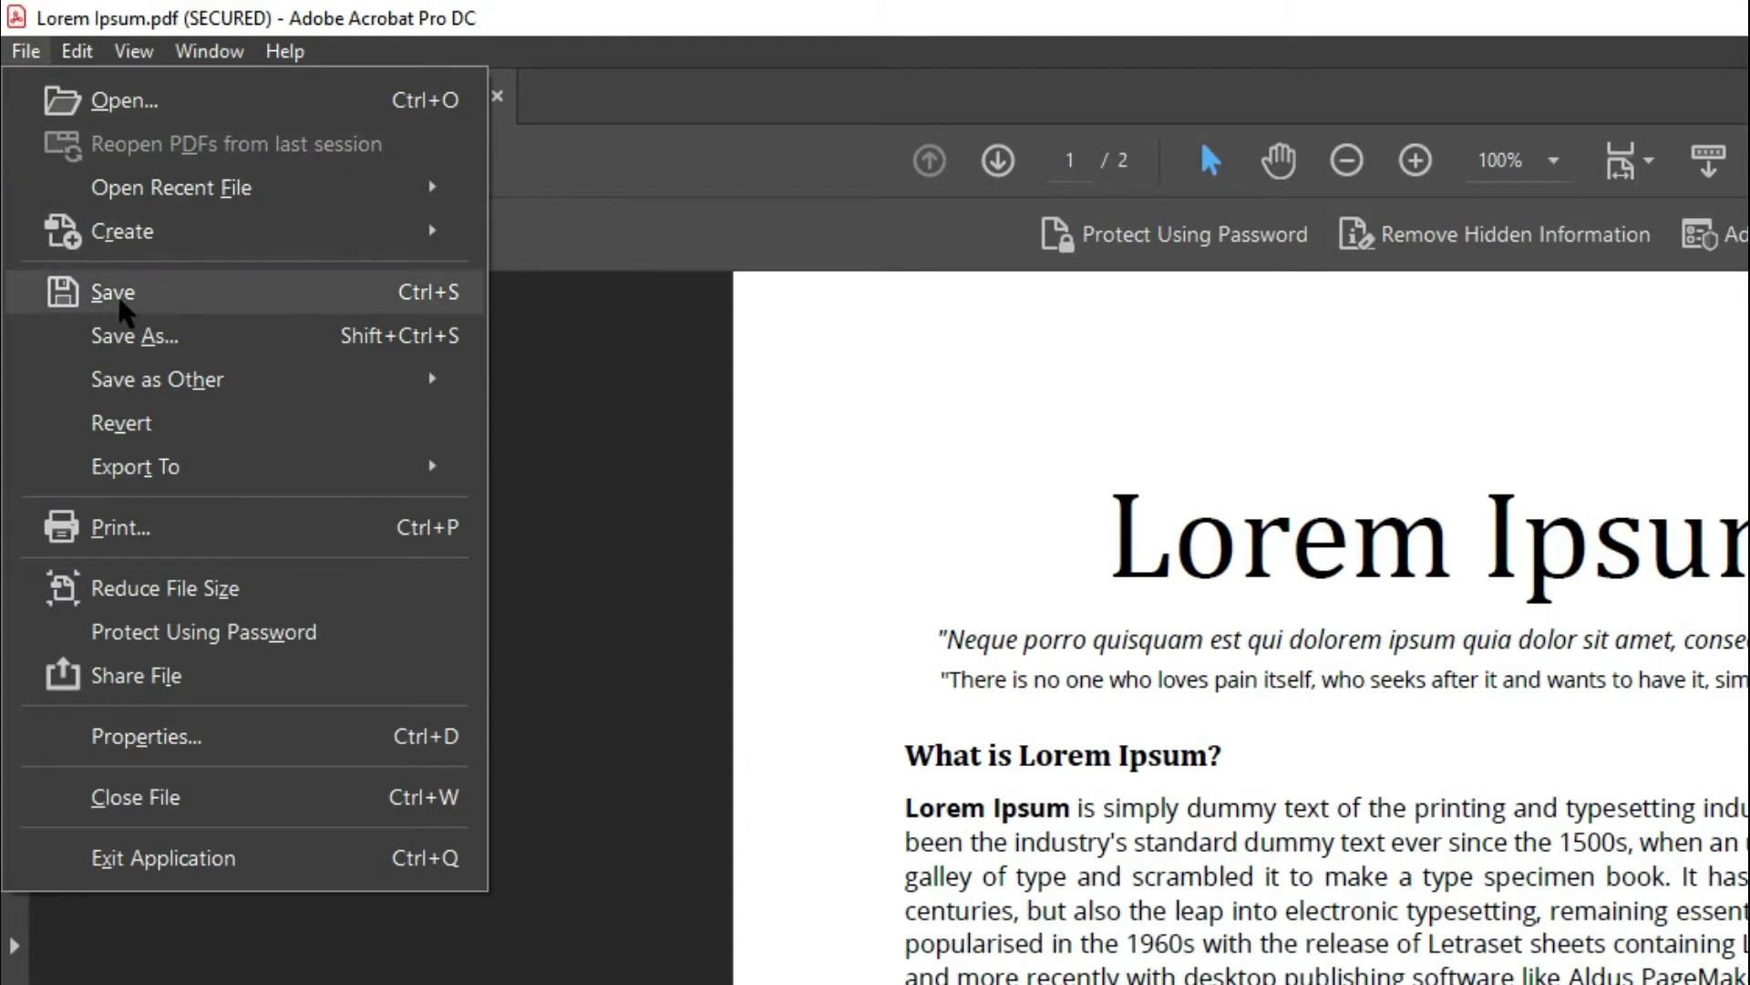
left_click(117, 299)
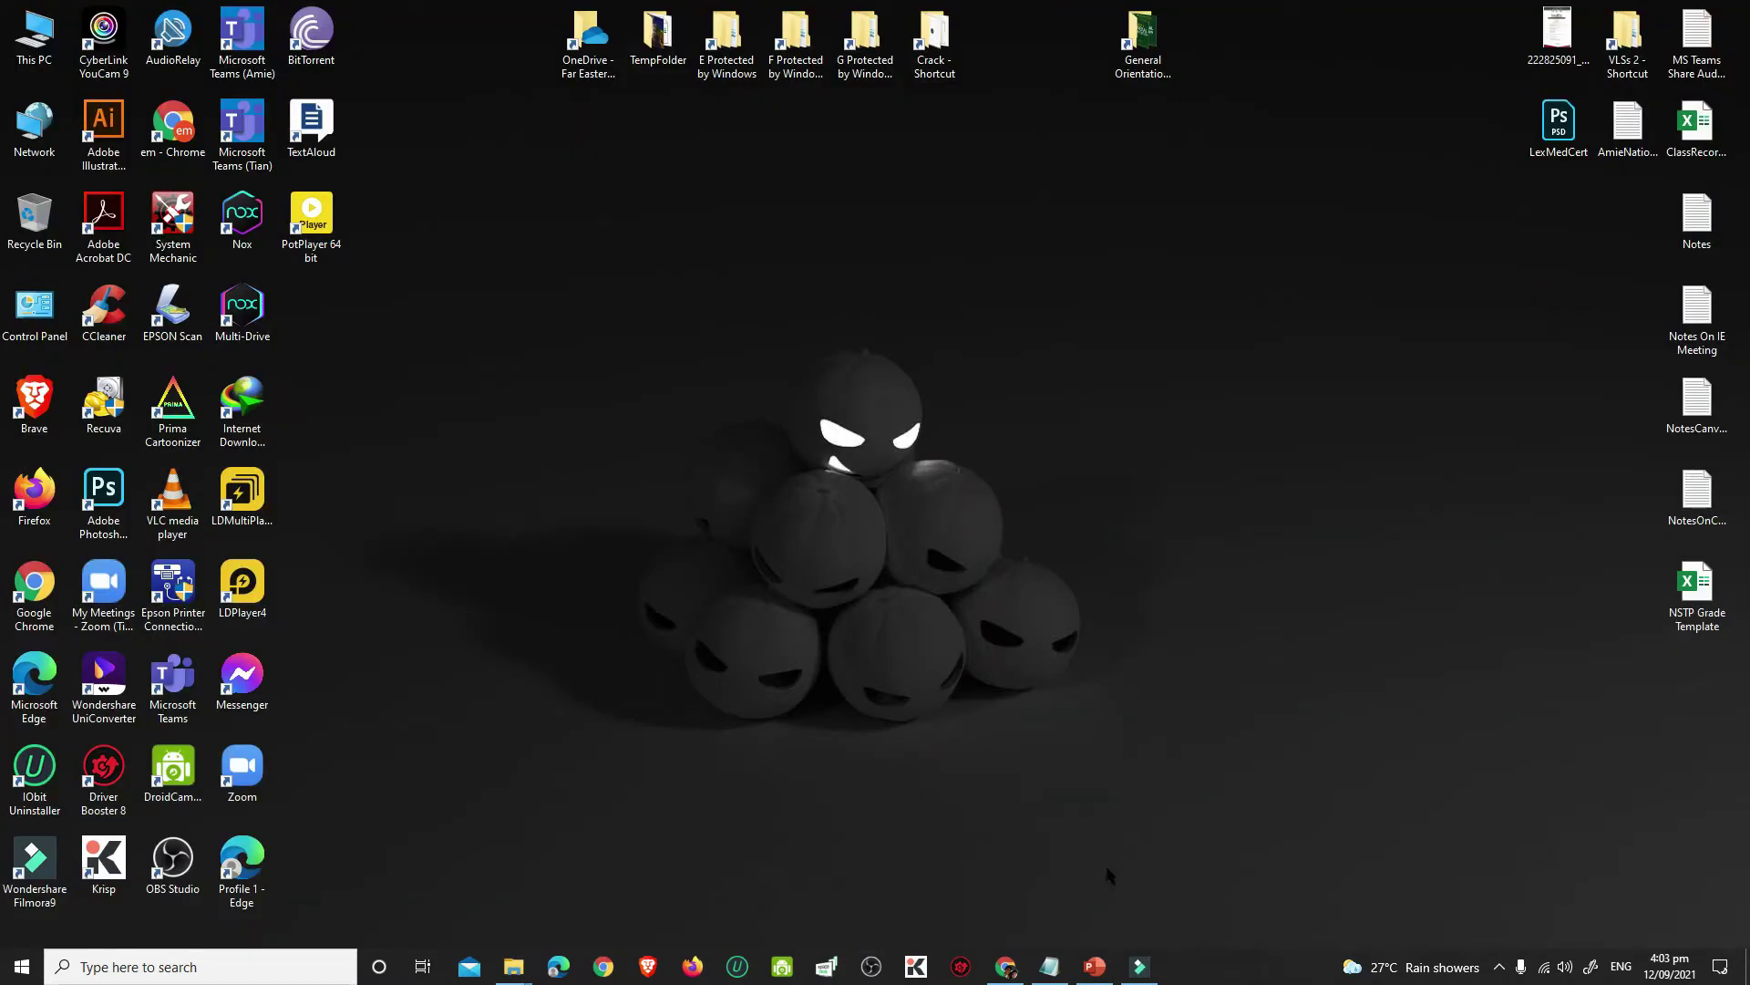
- Switch to the Lorem Ipsum presentation in PowerPoint from the taskbar
left_click(1095, 967)
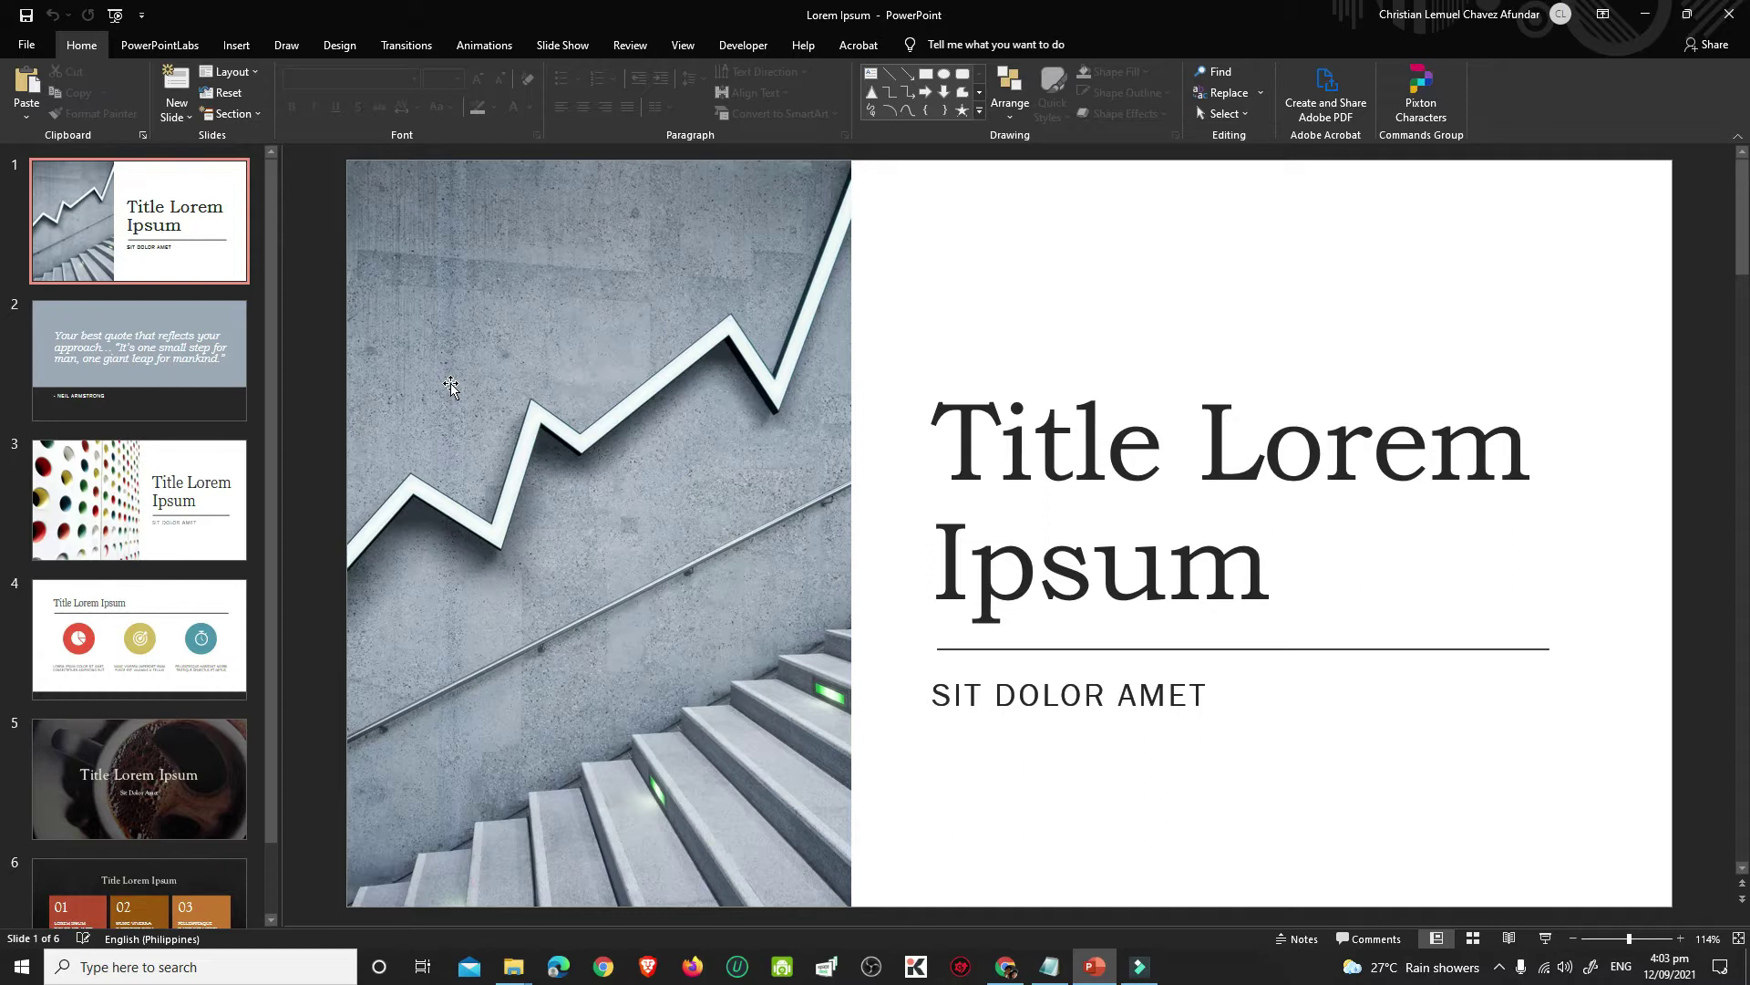
- Save Lorem Ipsum as PNG in File Samples, exporting All Slides
left_click(27, 48)
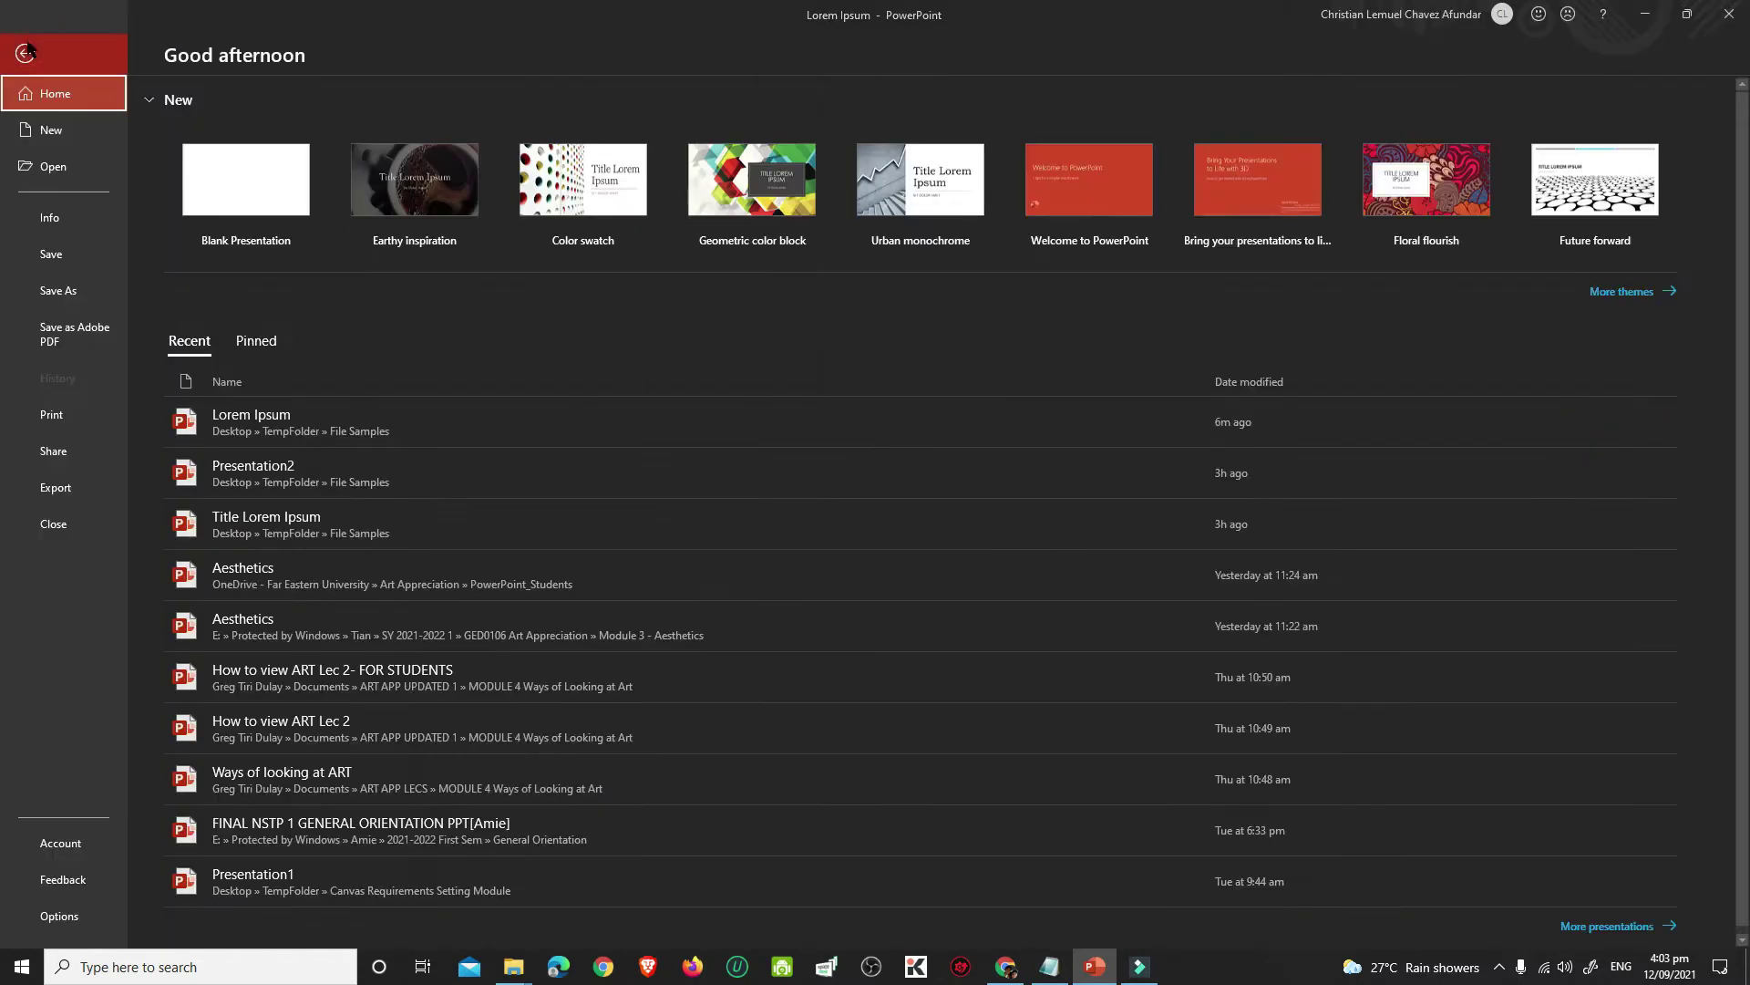
left_click(68, 291)
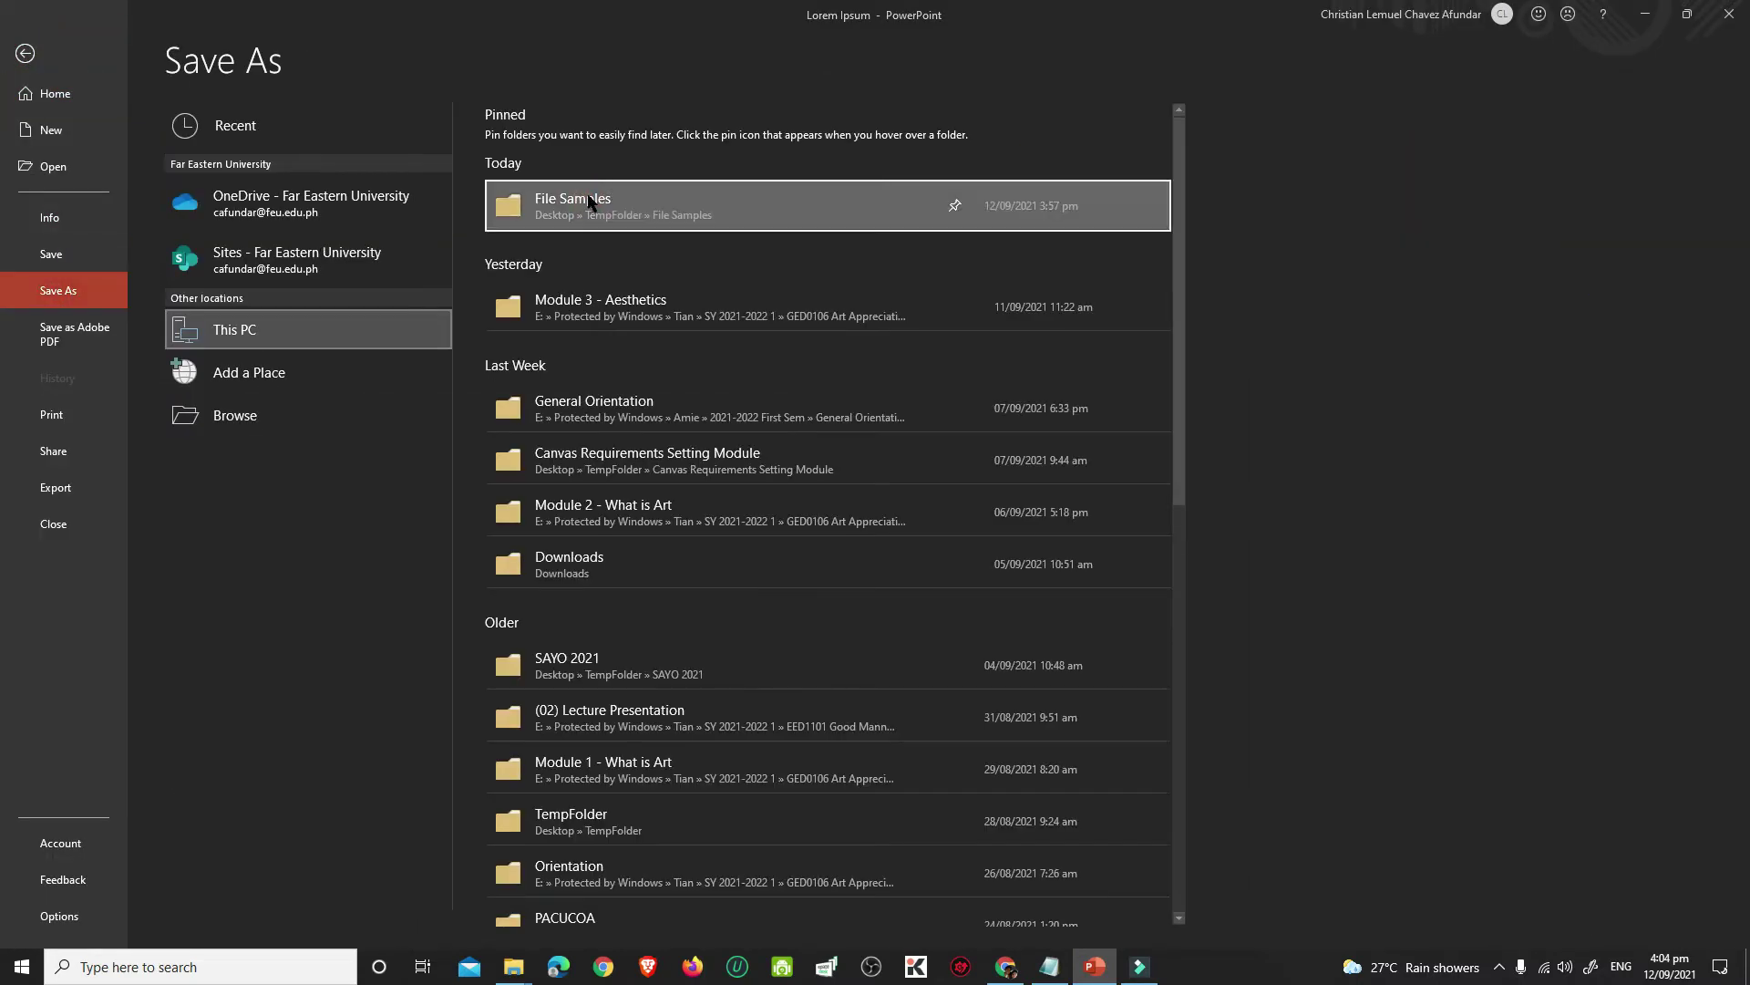
left_click(588, 201)
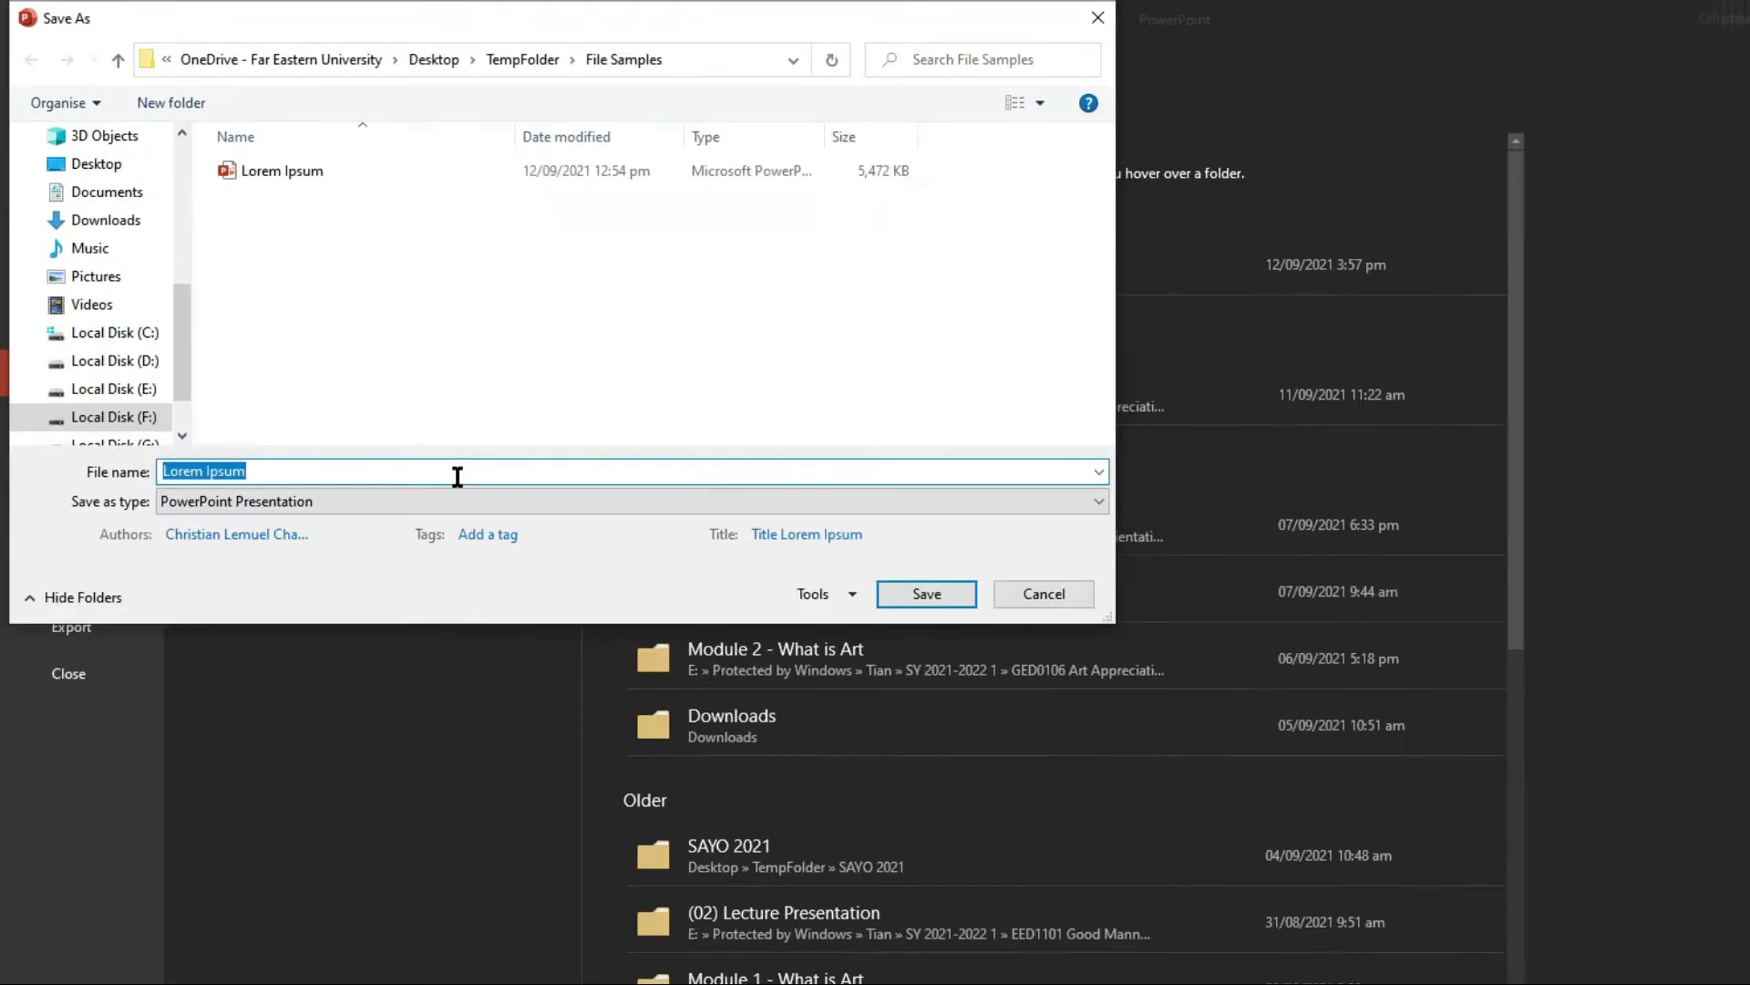
left_click(355, 390)
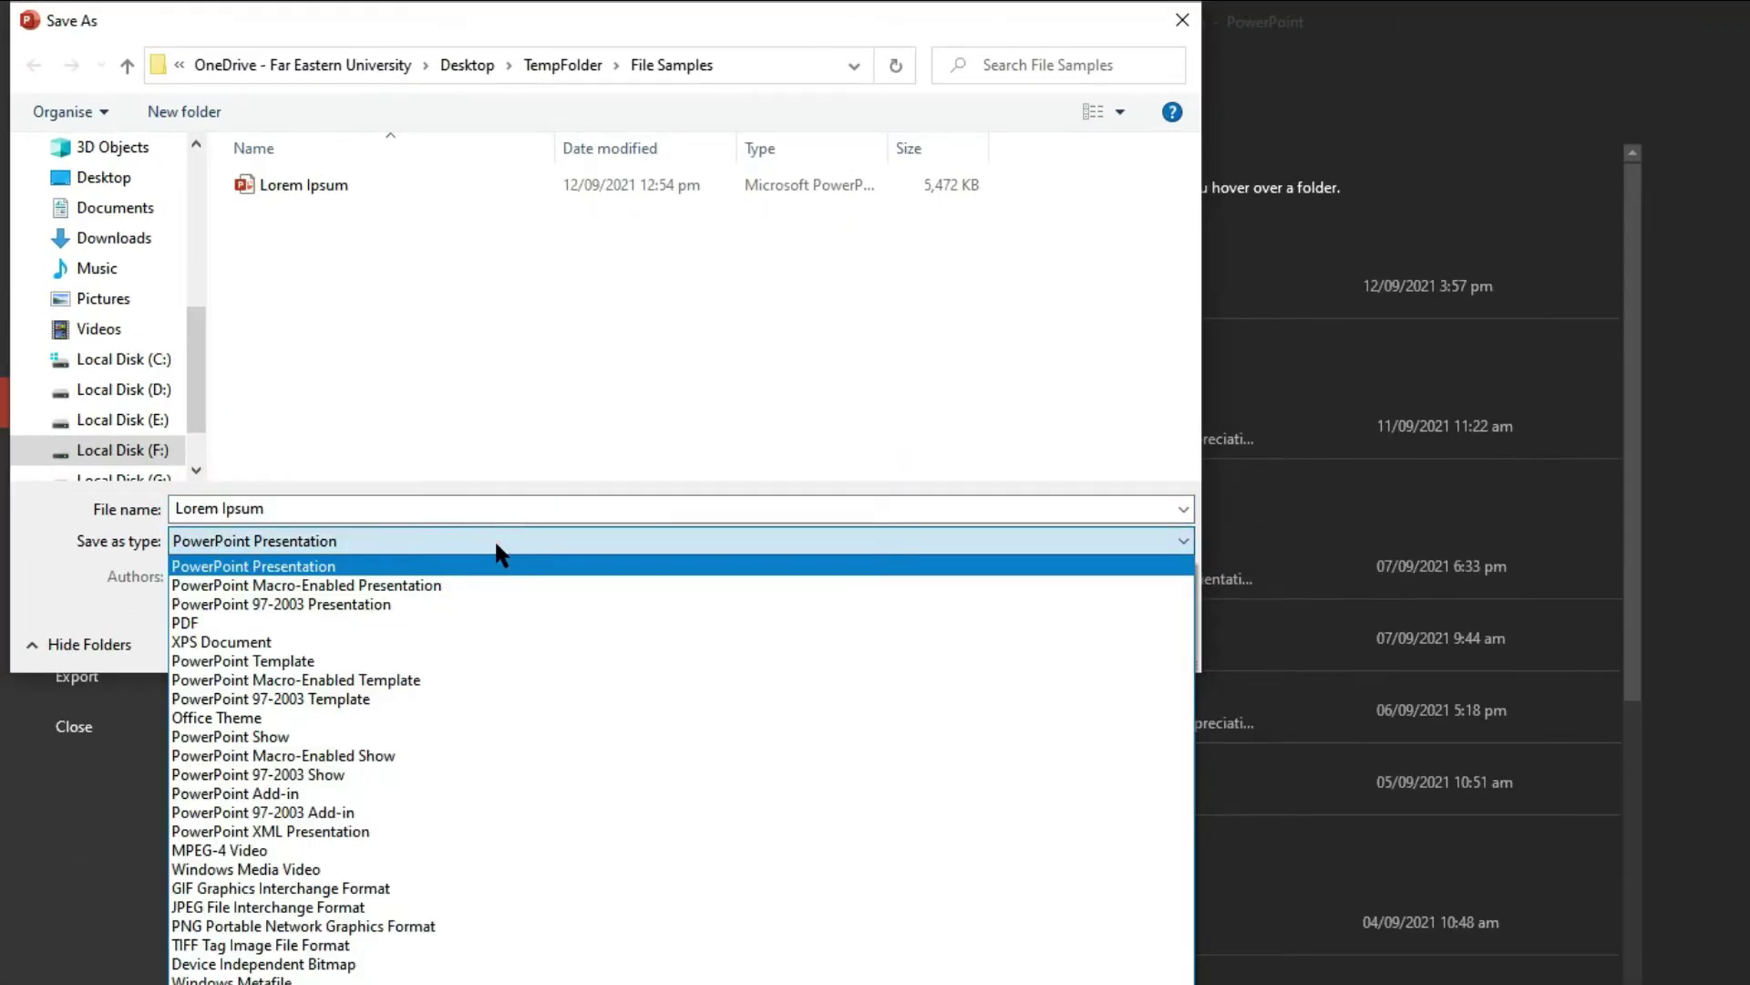
left_click(456, 926)
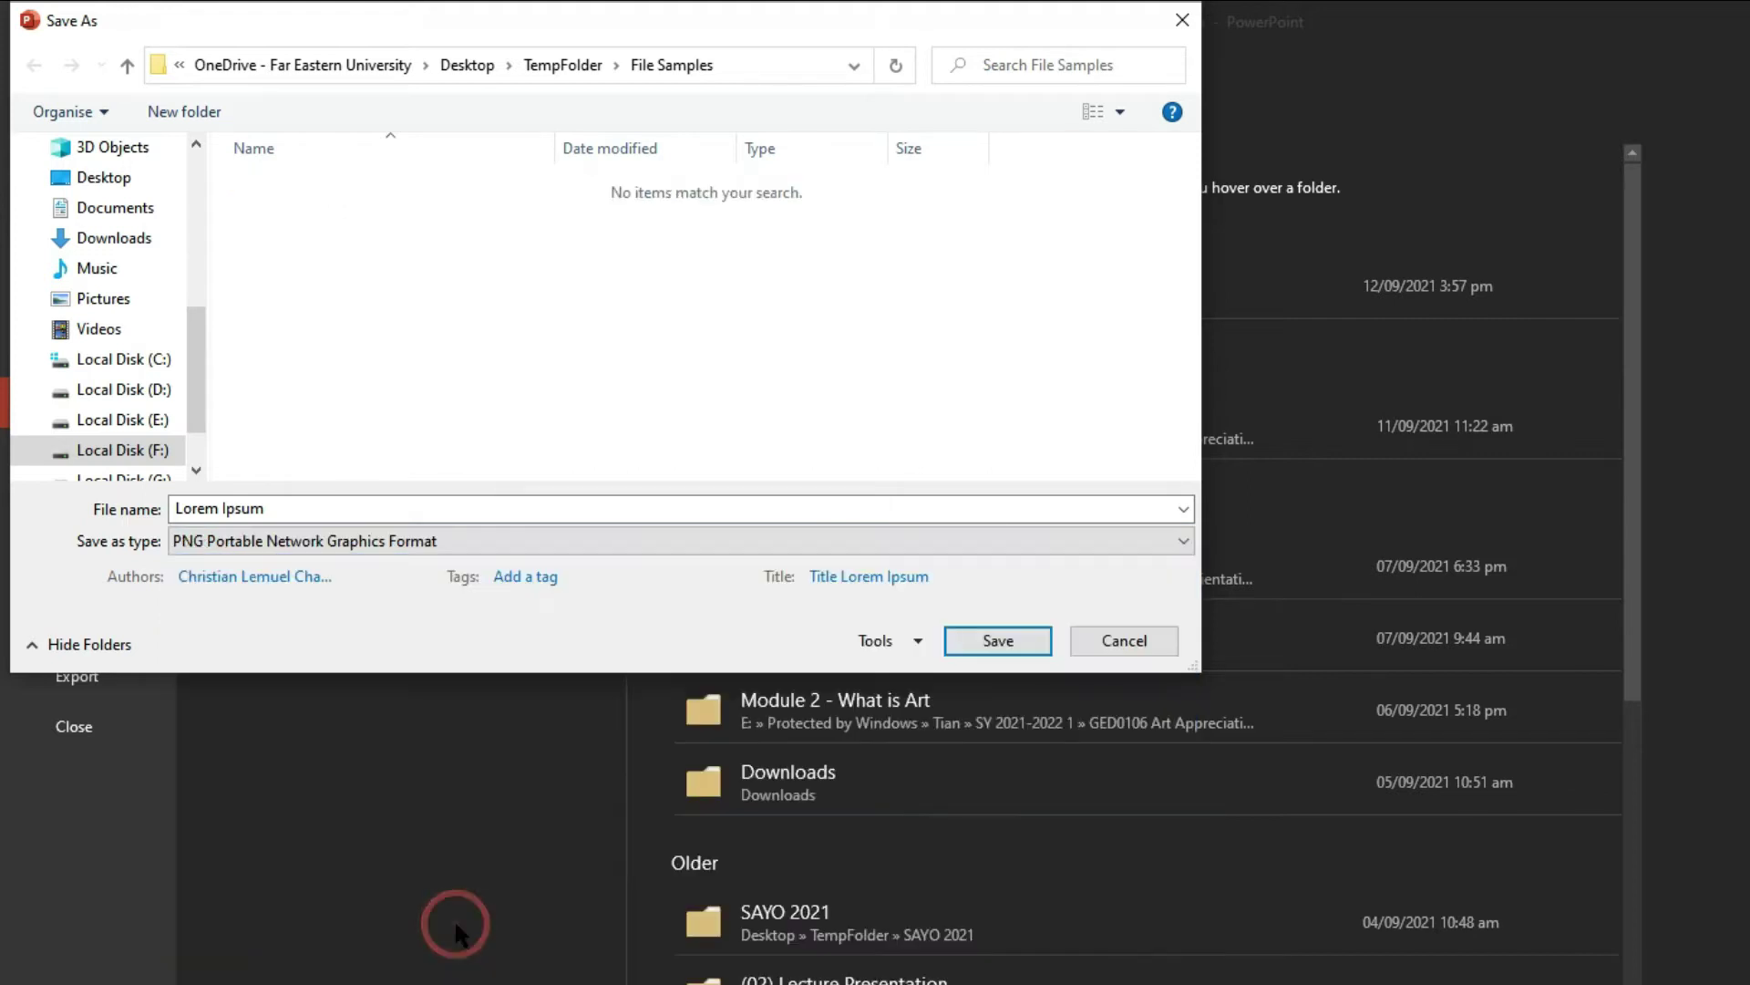
left_click(1025, 637)
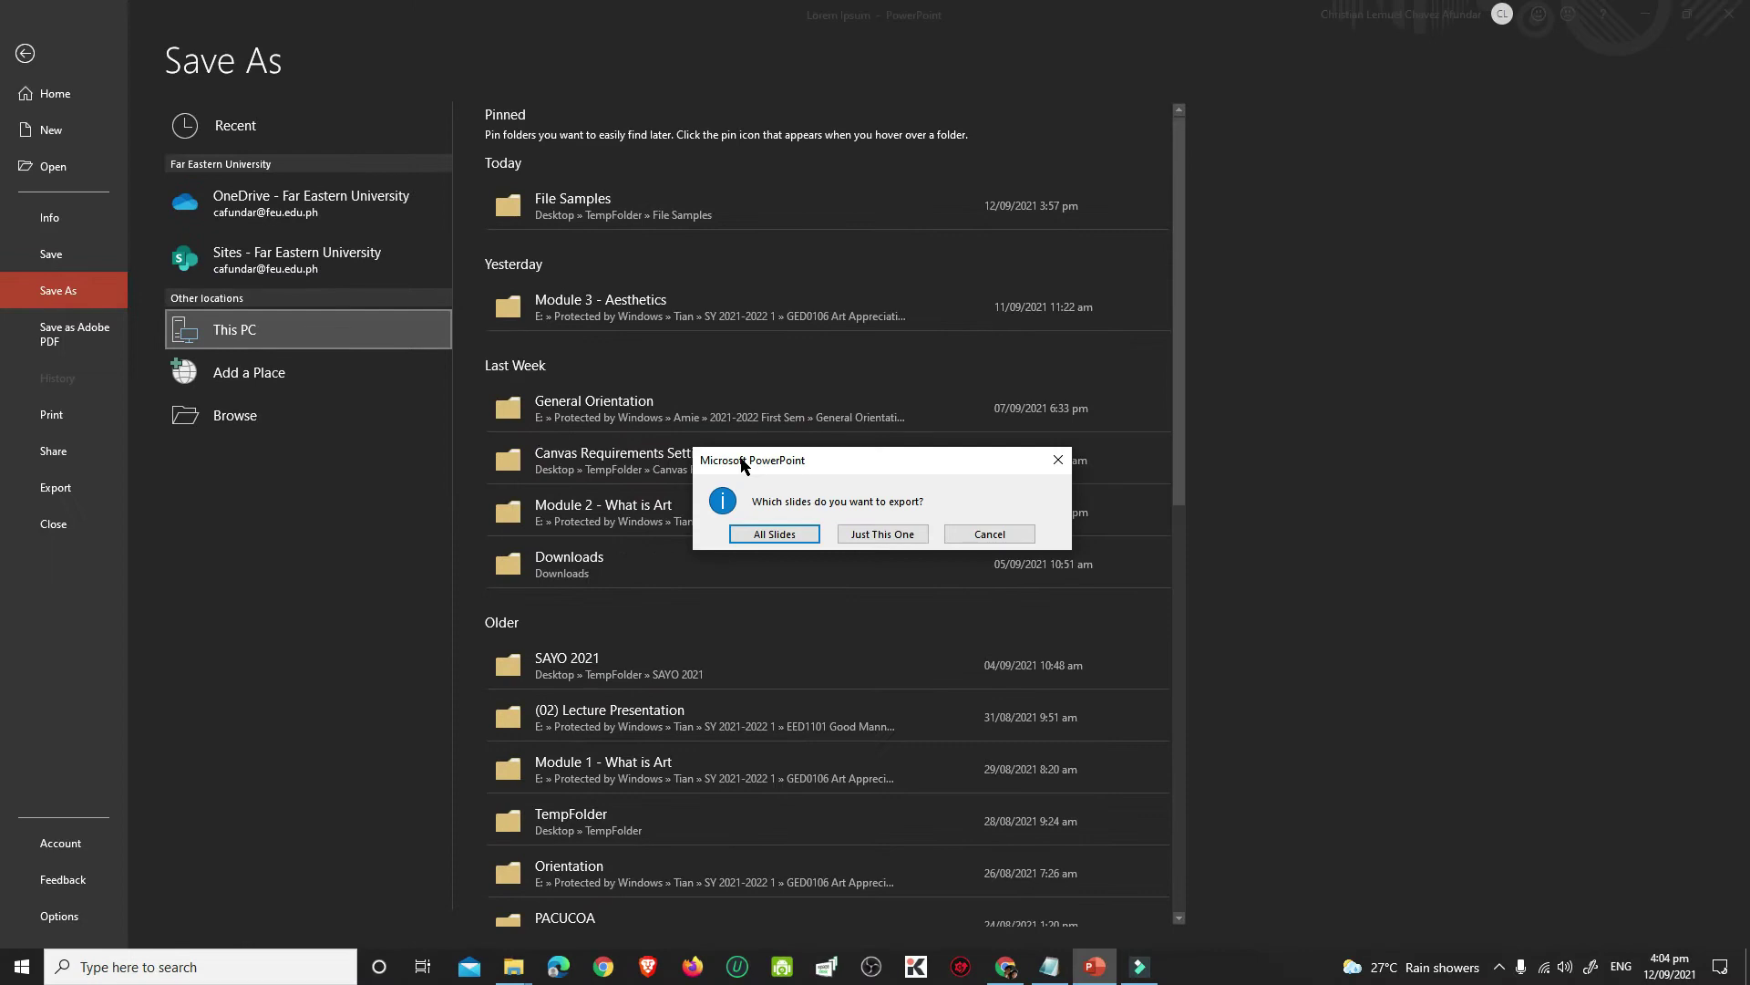
left_click(769, 533)
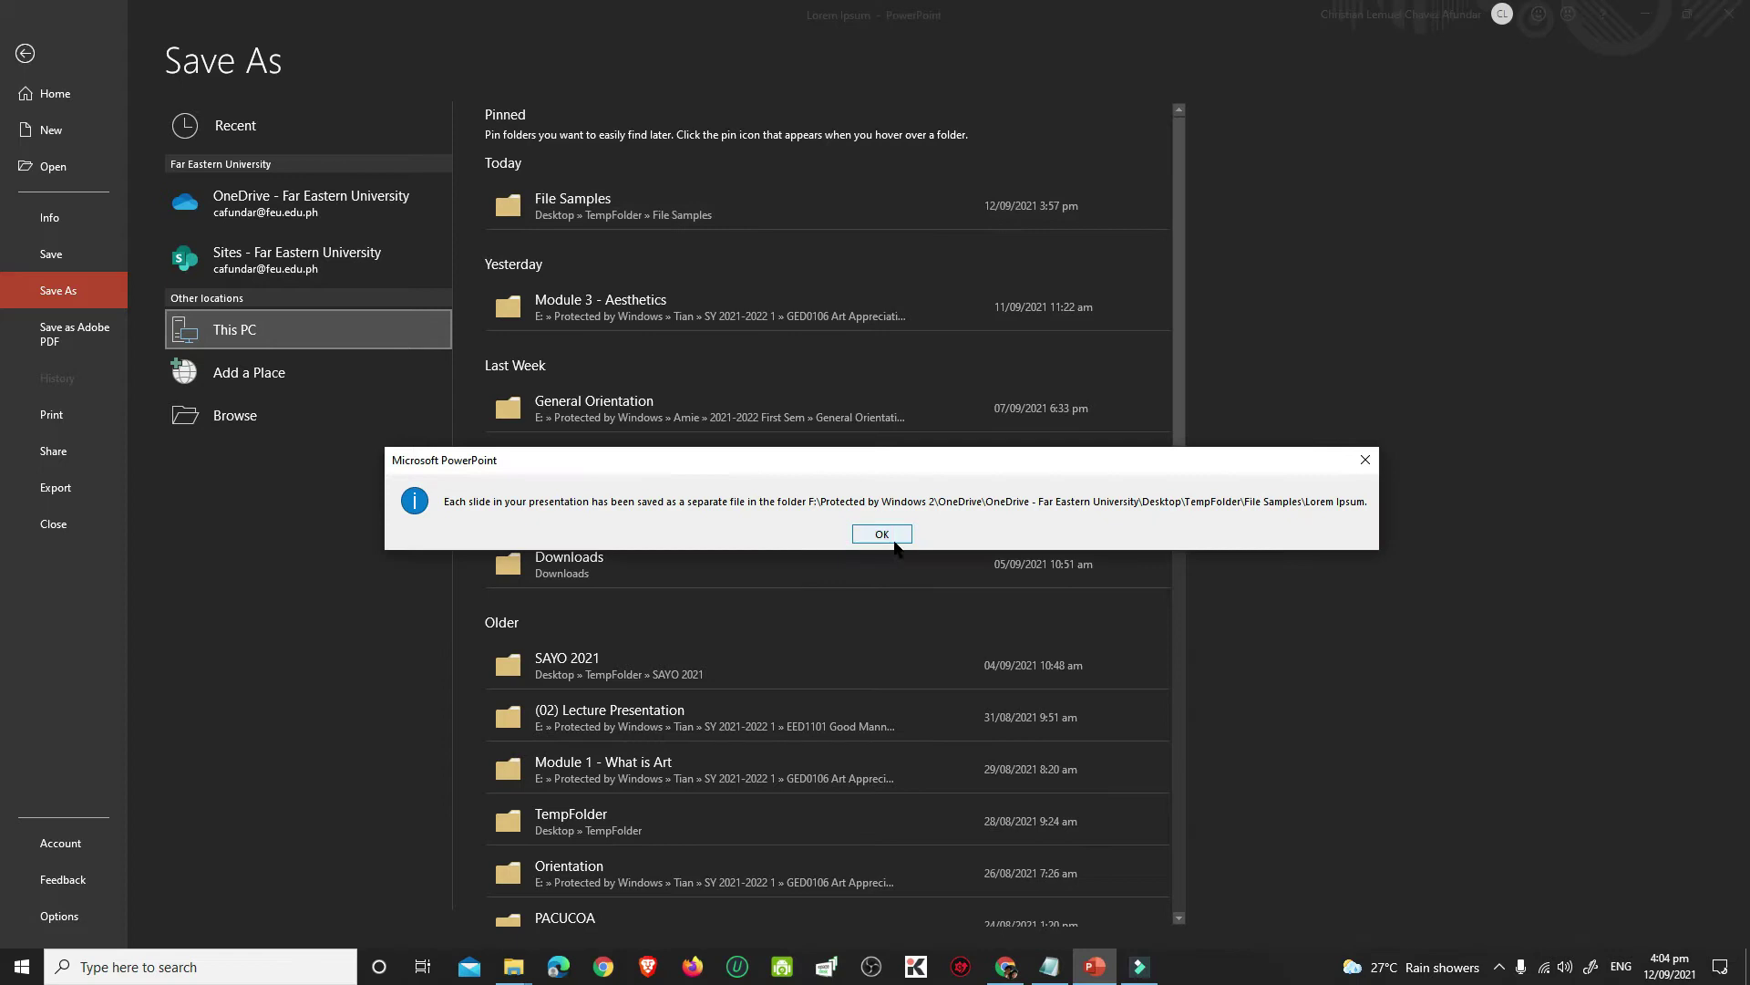
left_click(884, 535)
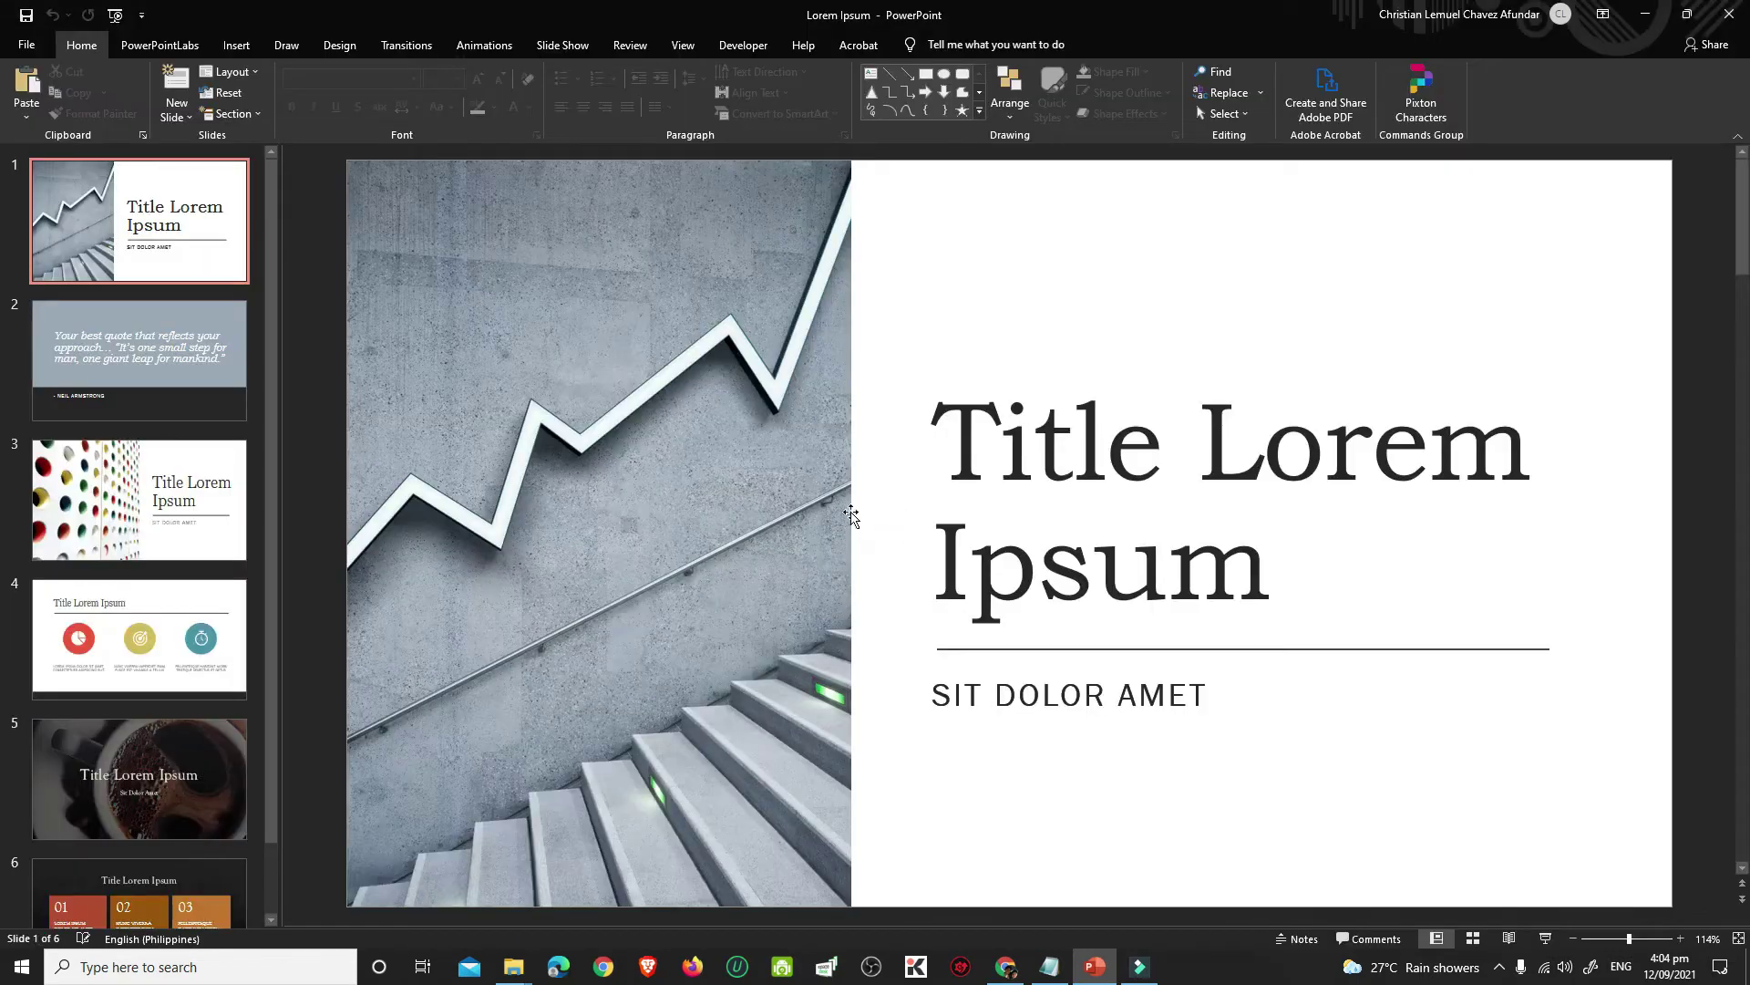
- Create a new blank presentation and duplicate its title slide until there are six
left_click(28, 46)
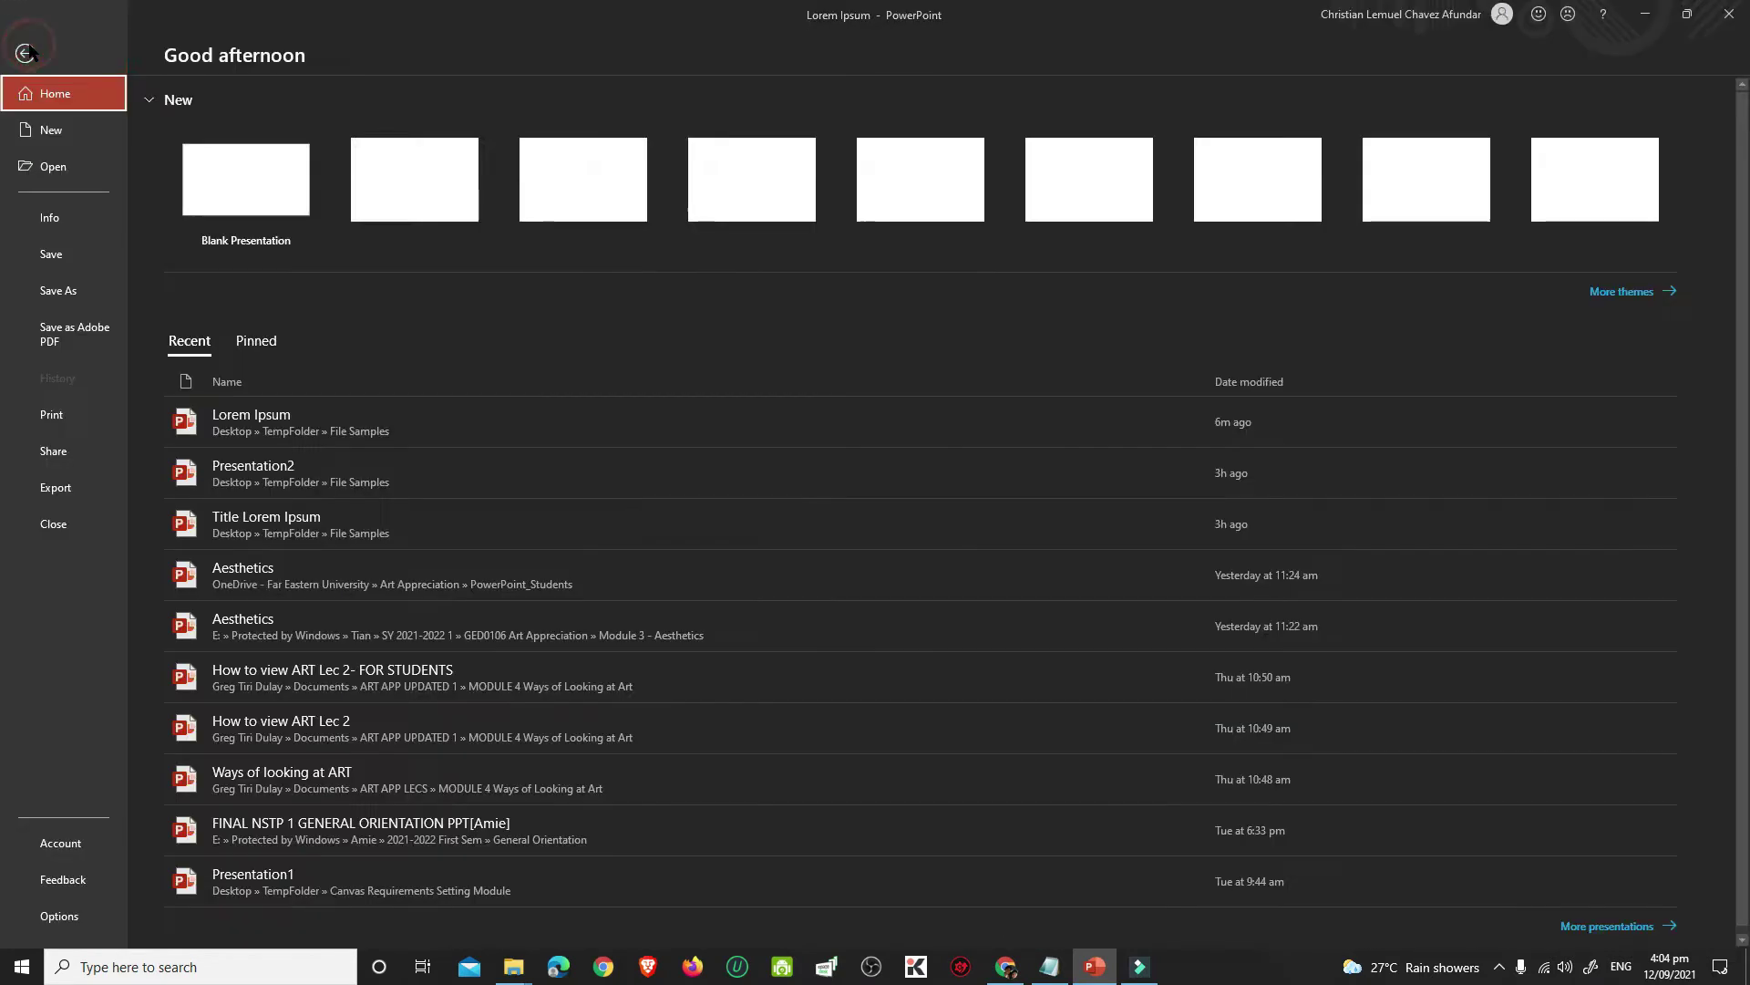
left_click(53, 130)
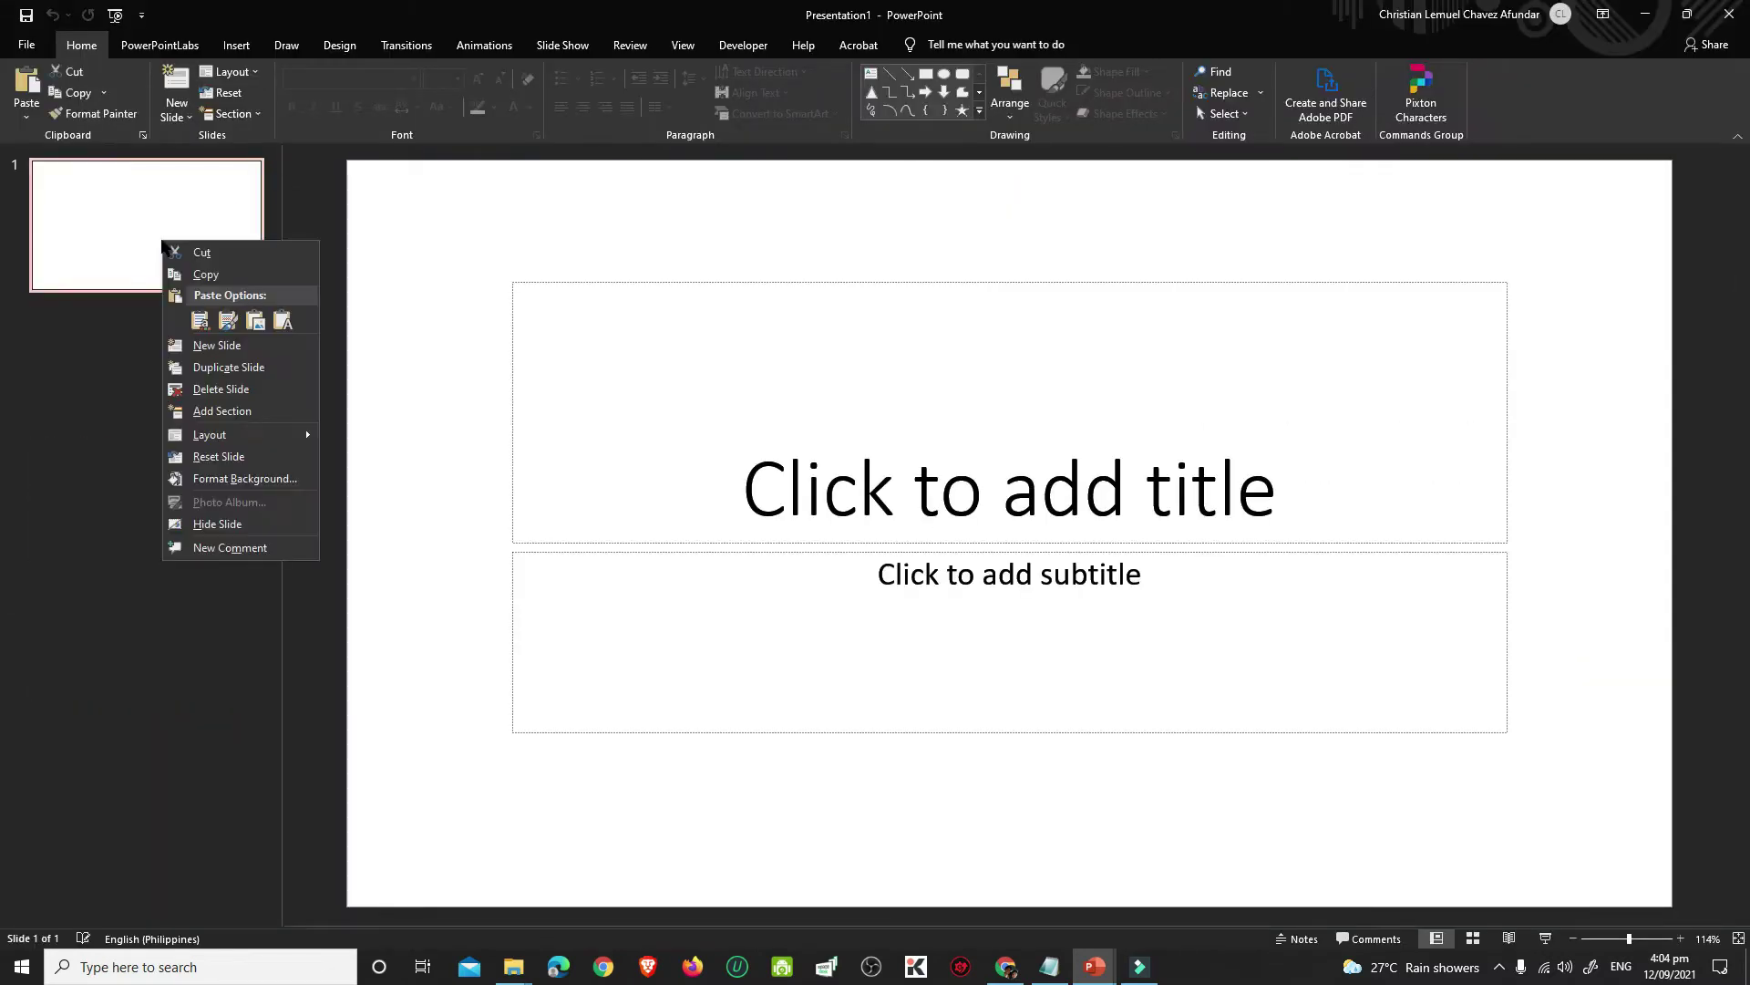
left_click(228, 367)
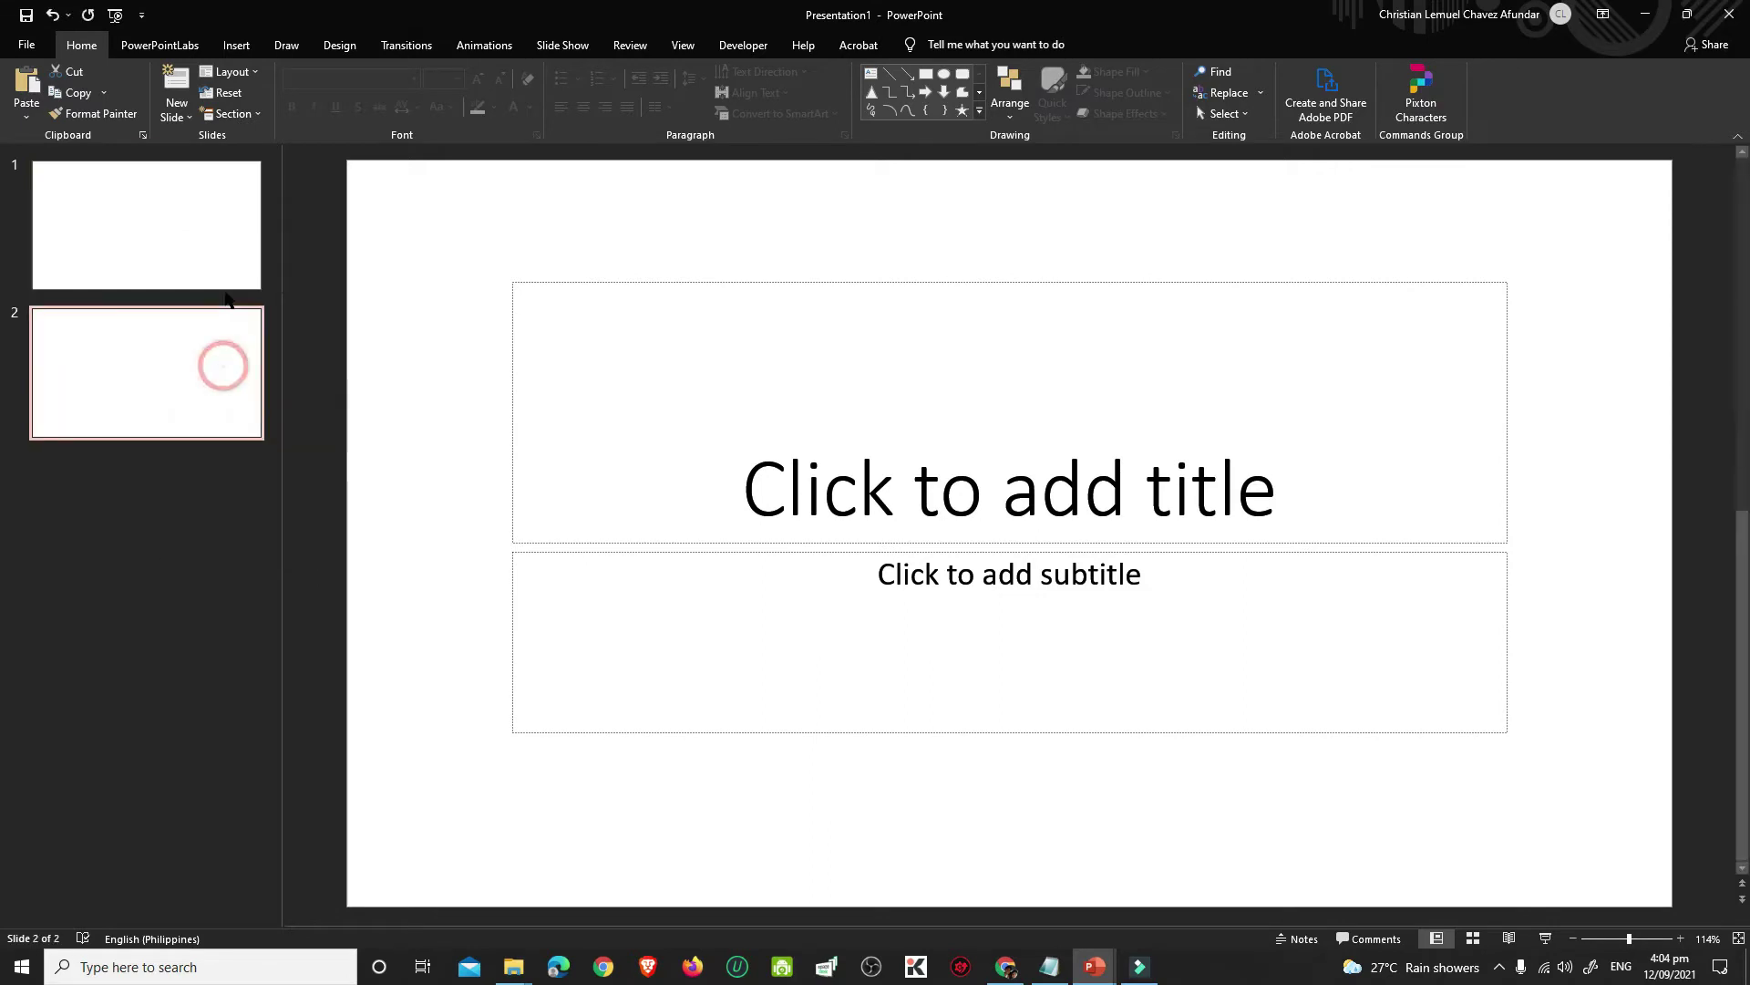
right_click(187, 370)
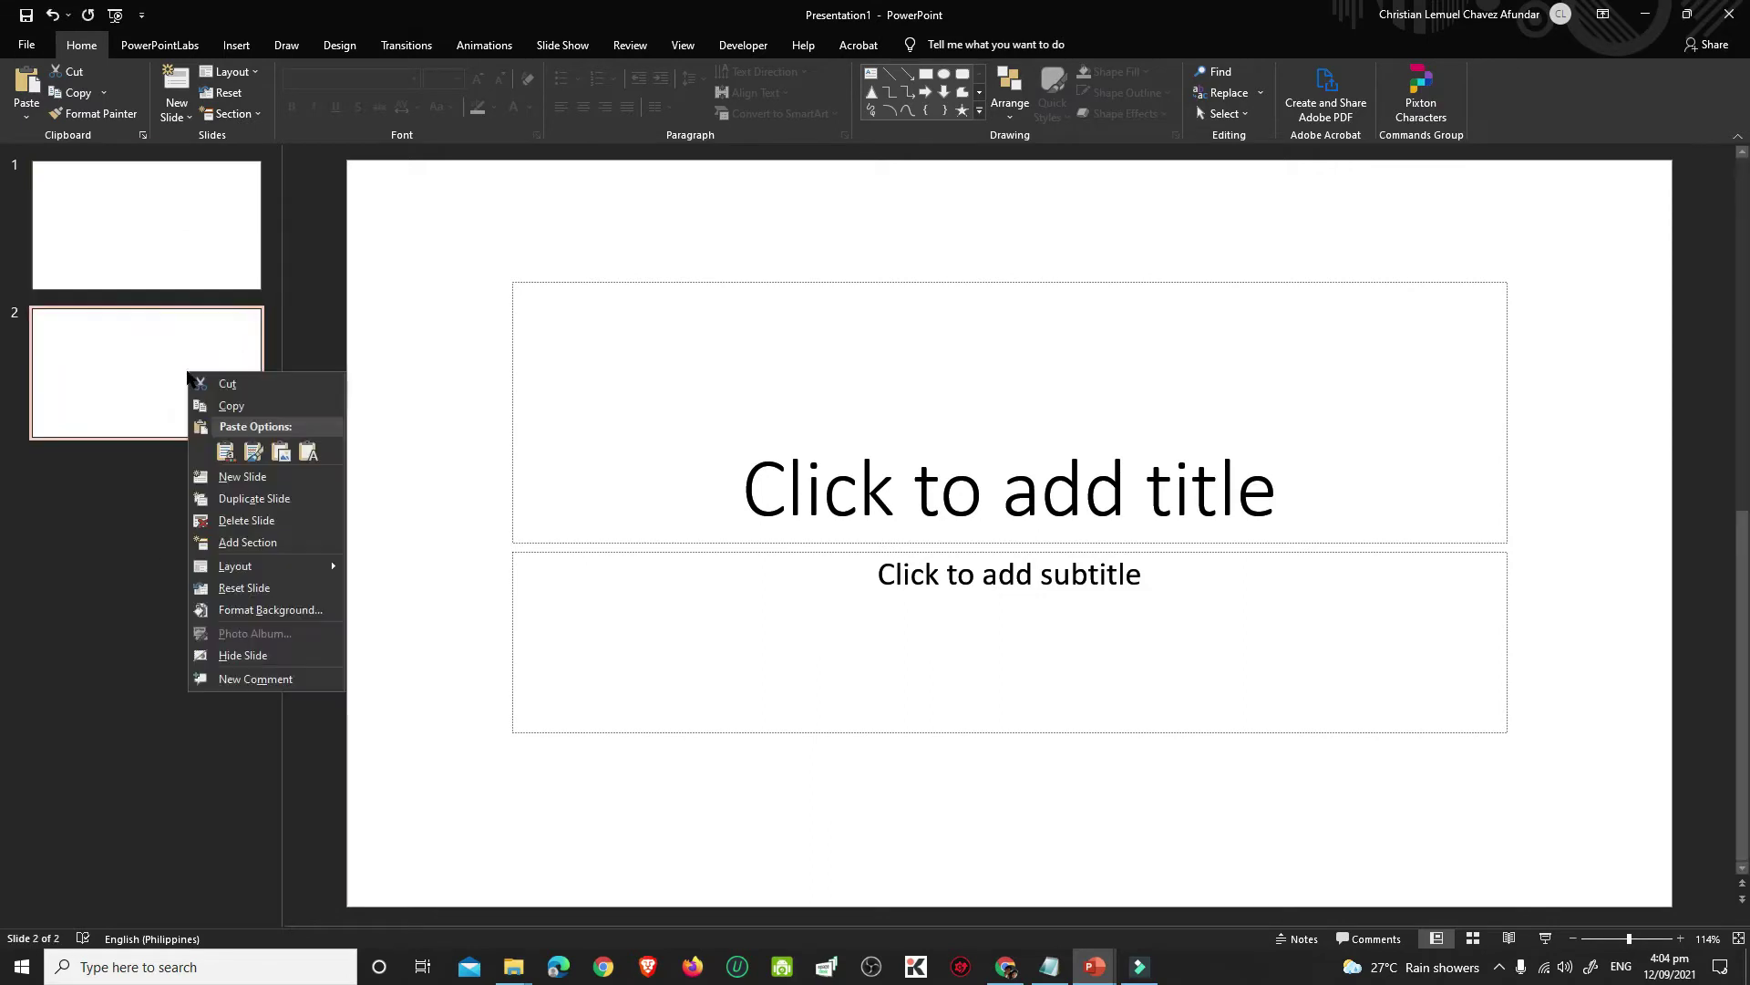
left_click(243, 500)
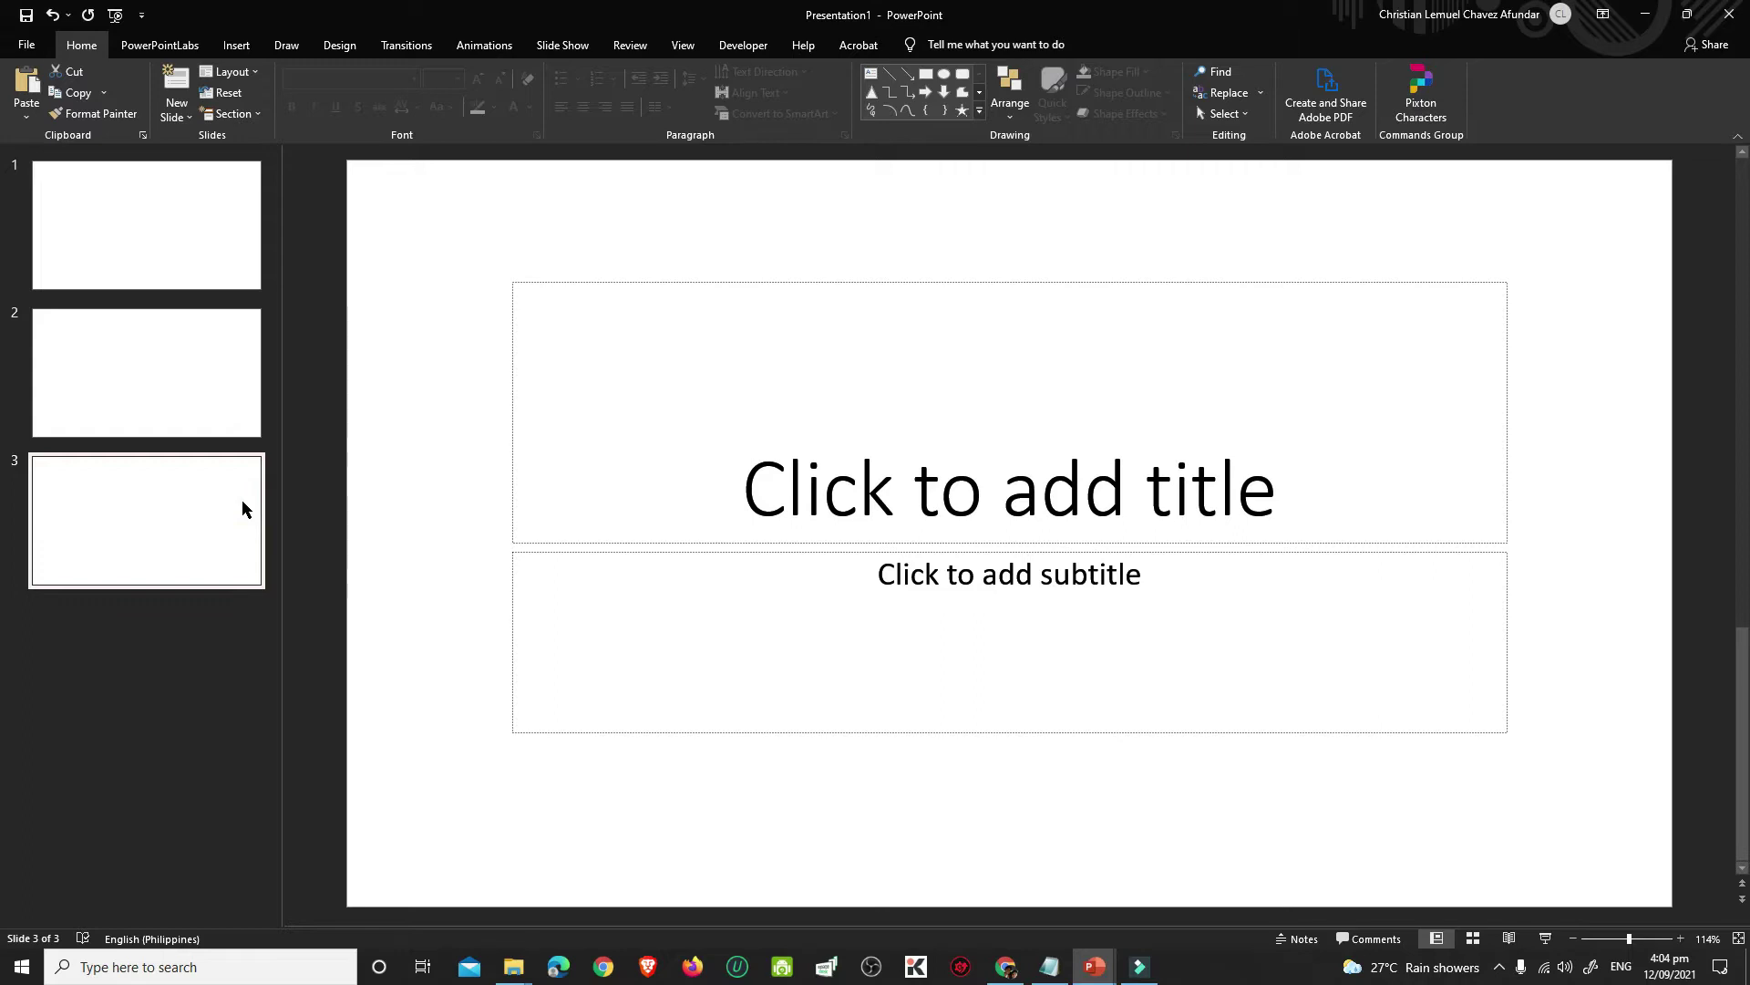
key("ctrl+d")
key("ctrl+d")
key("ctrl+d")
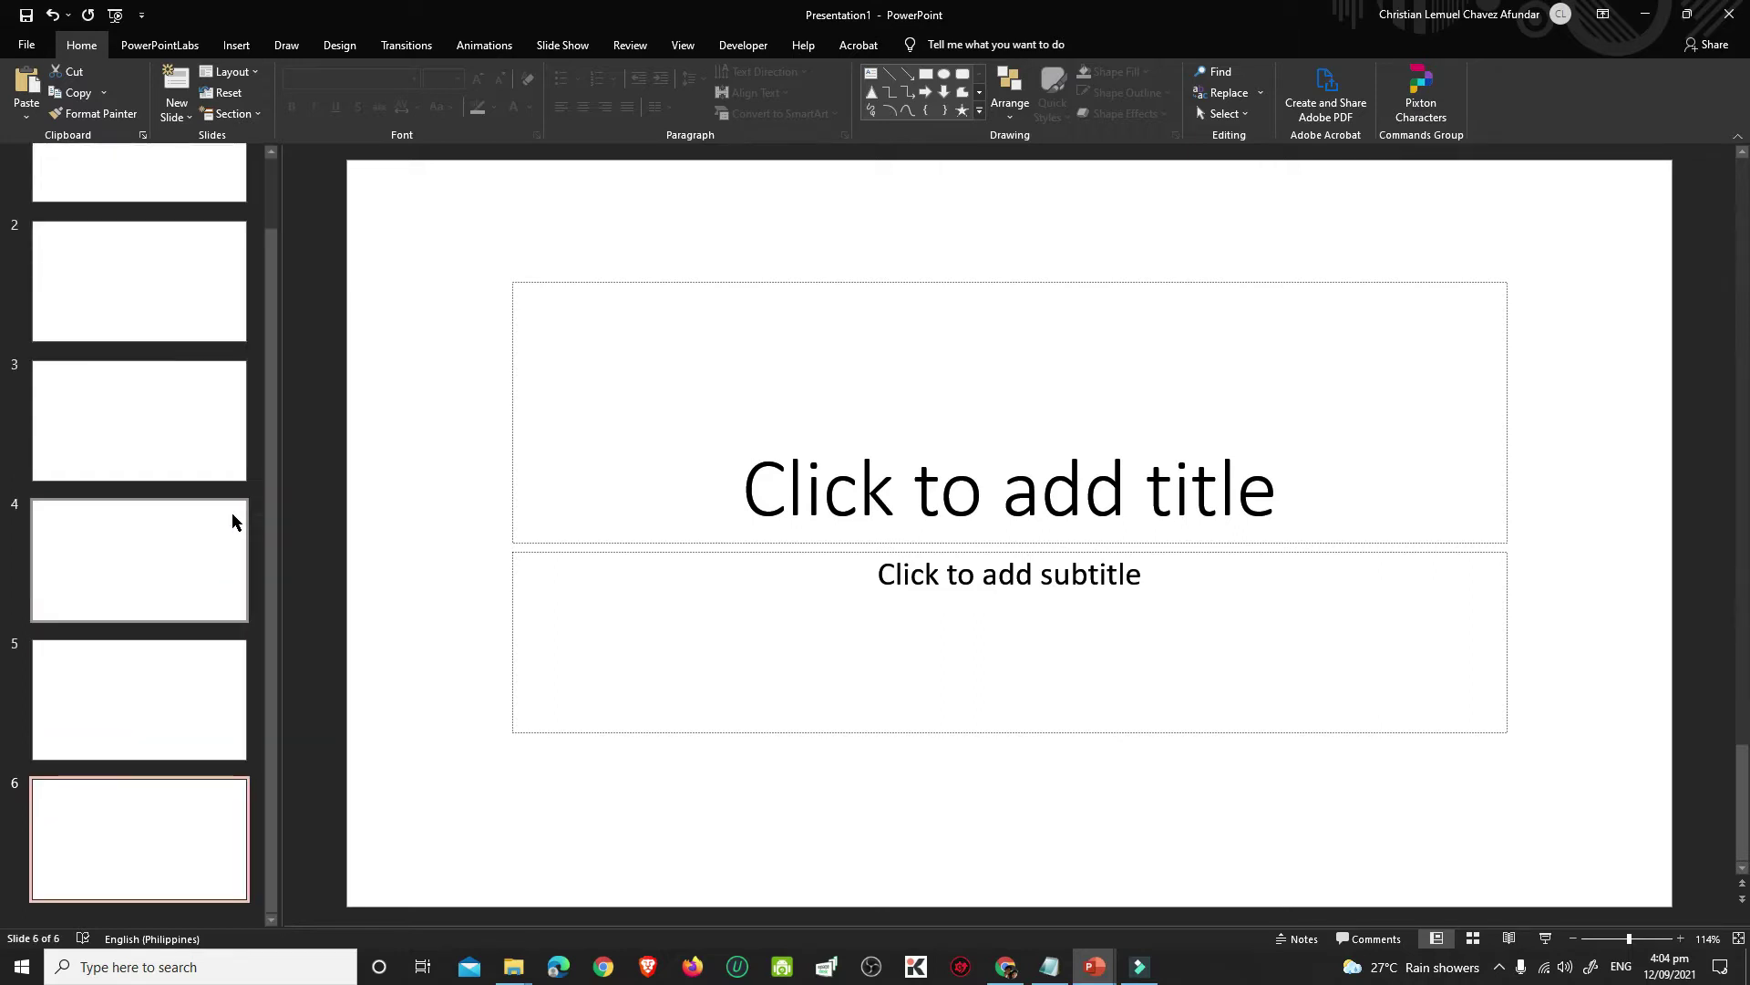
mouse_move(269, 498)
left_mouse_down()
mouse_move(294, 369)
mouse_move(243, 265)
left_mouse_up()
- Insert the Slide1 image from the Lorem Ipsum folder onto slide 1
left_click(182, 220)
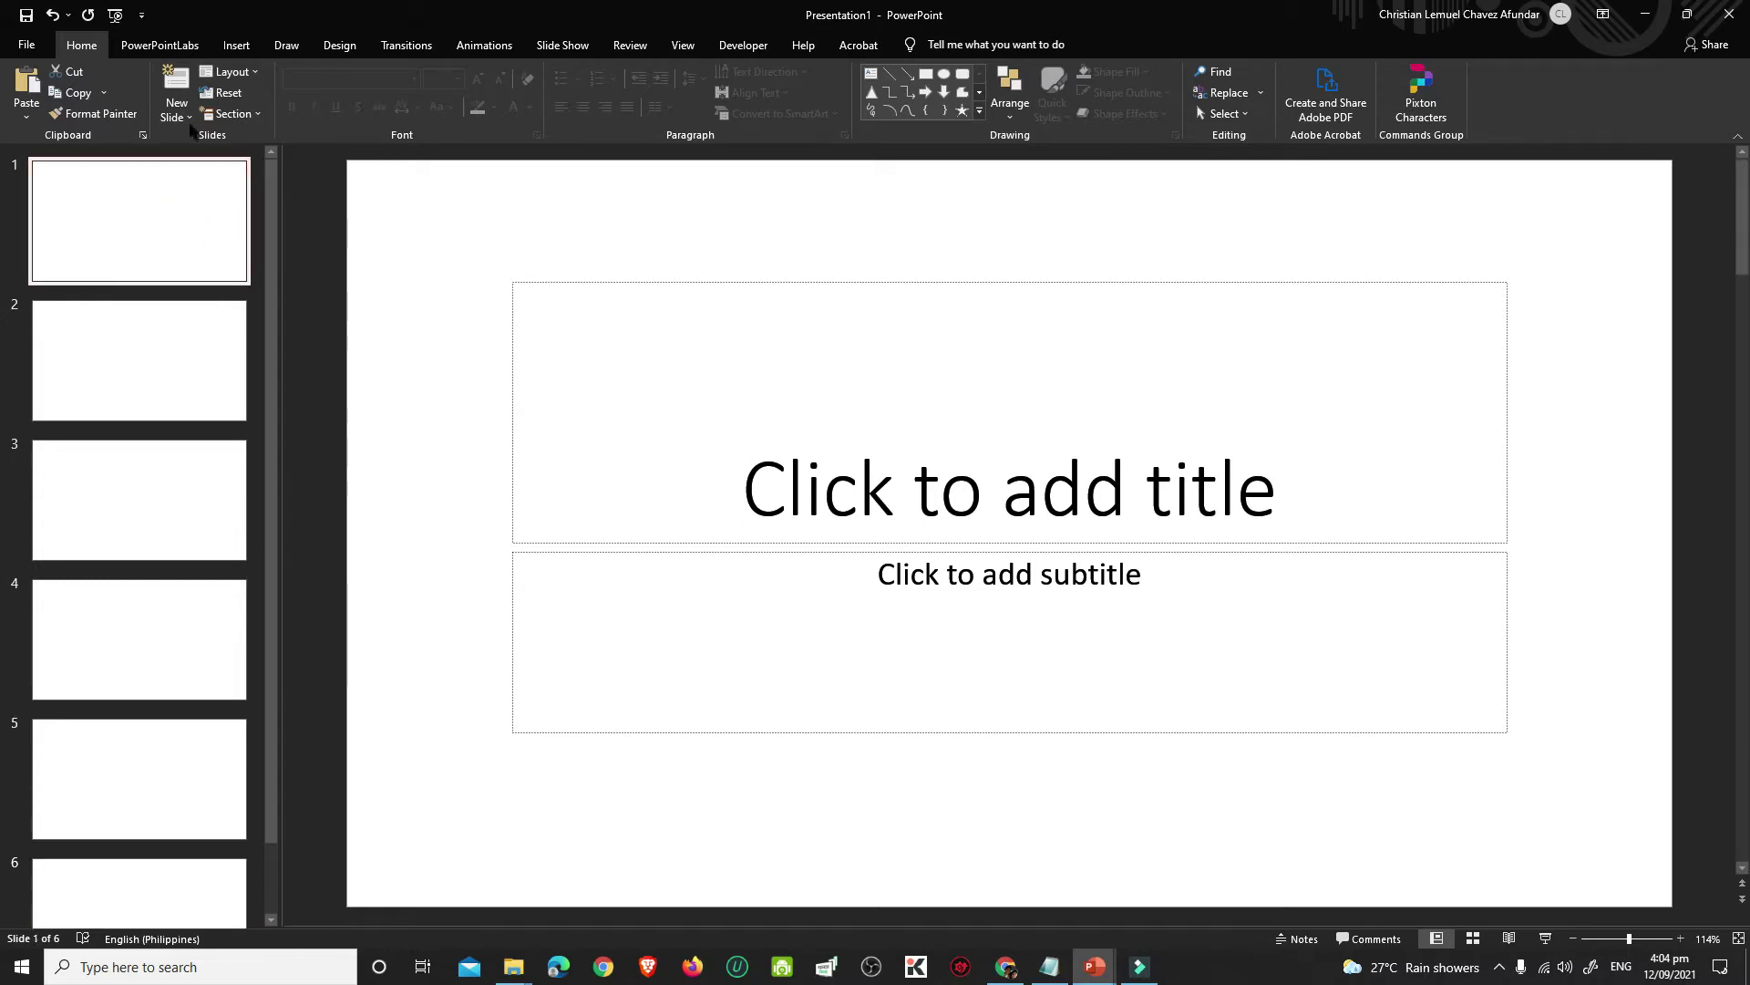
left_click(234, 48)
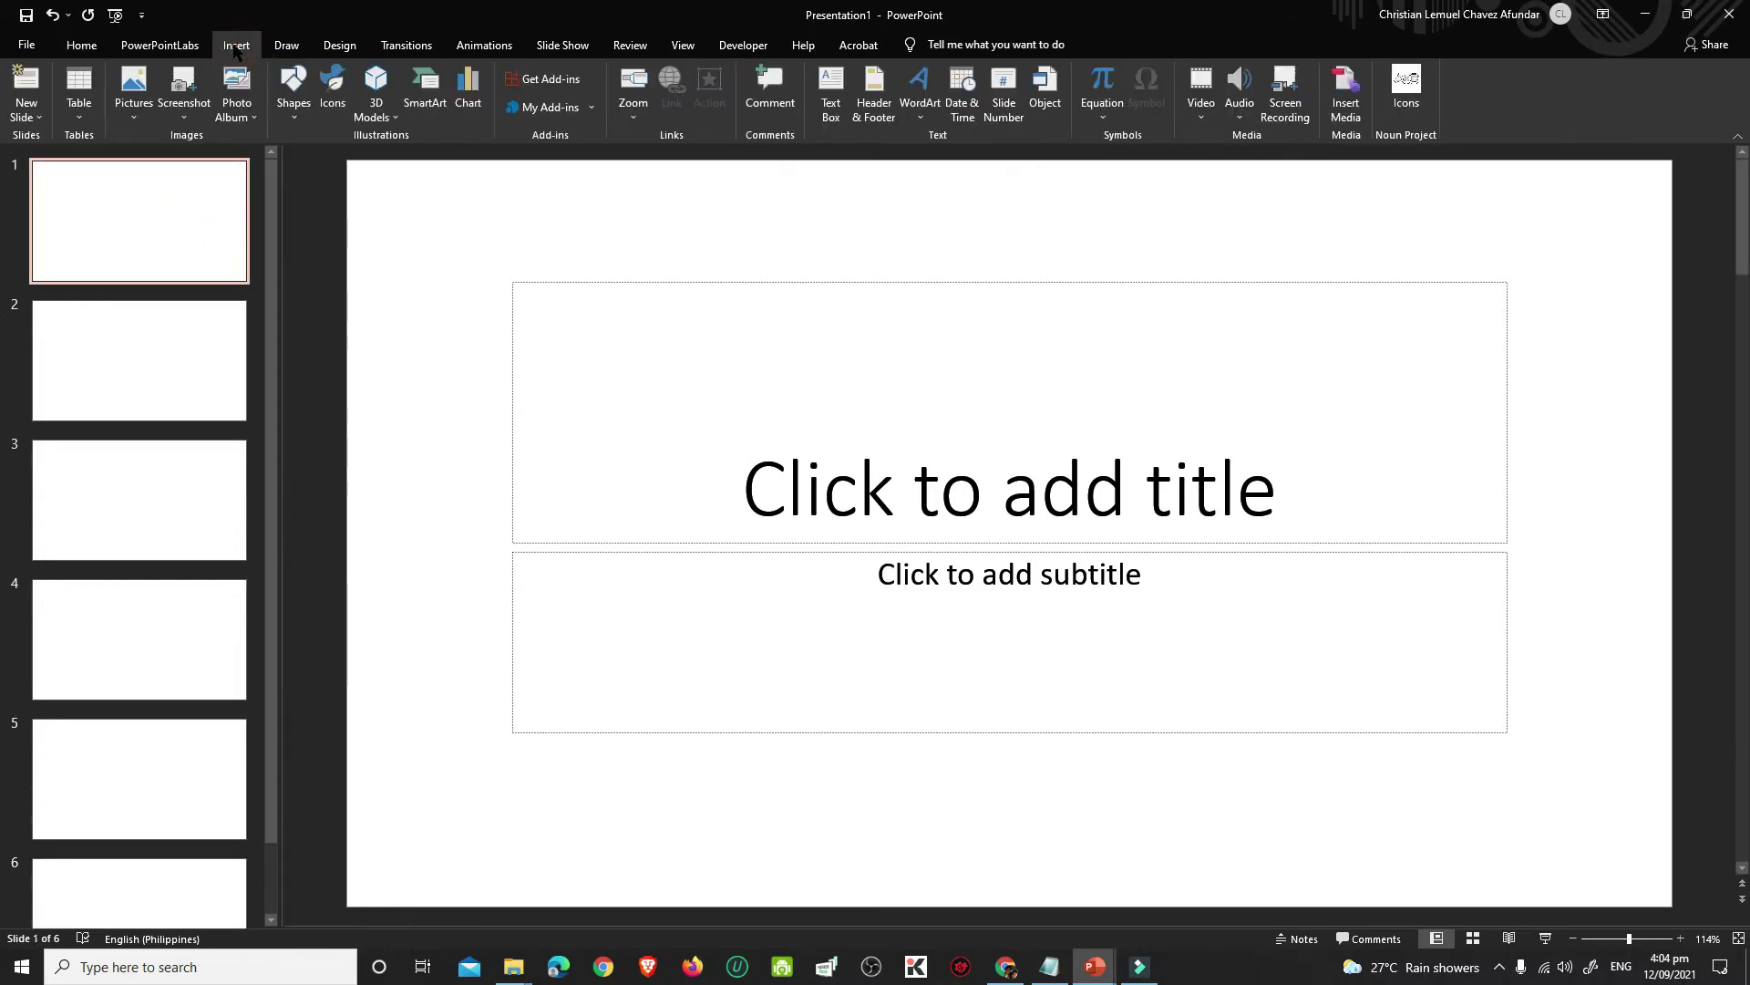
left_click(134, 108)
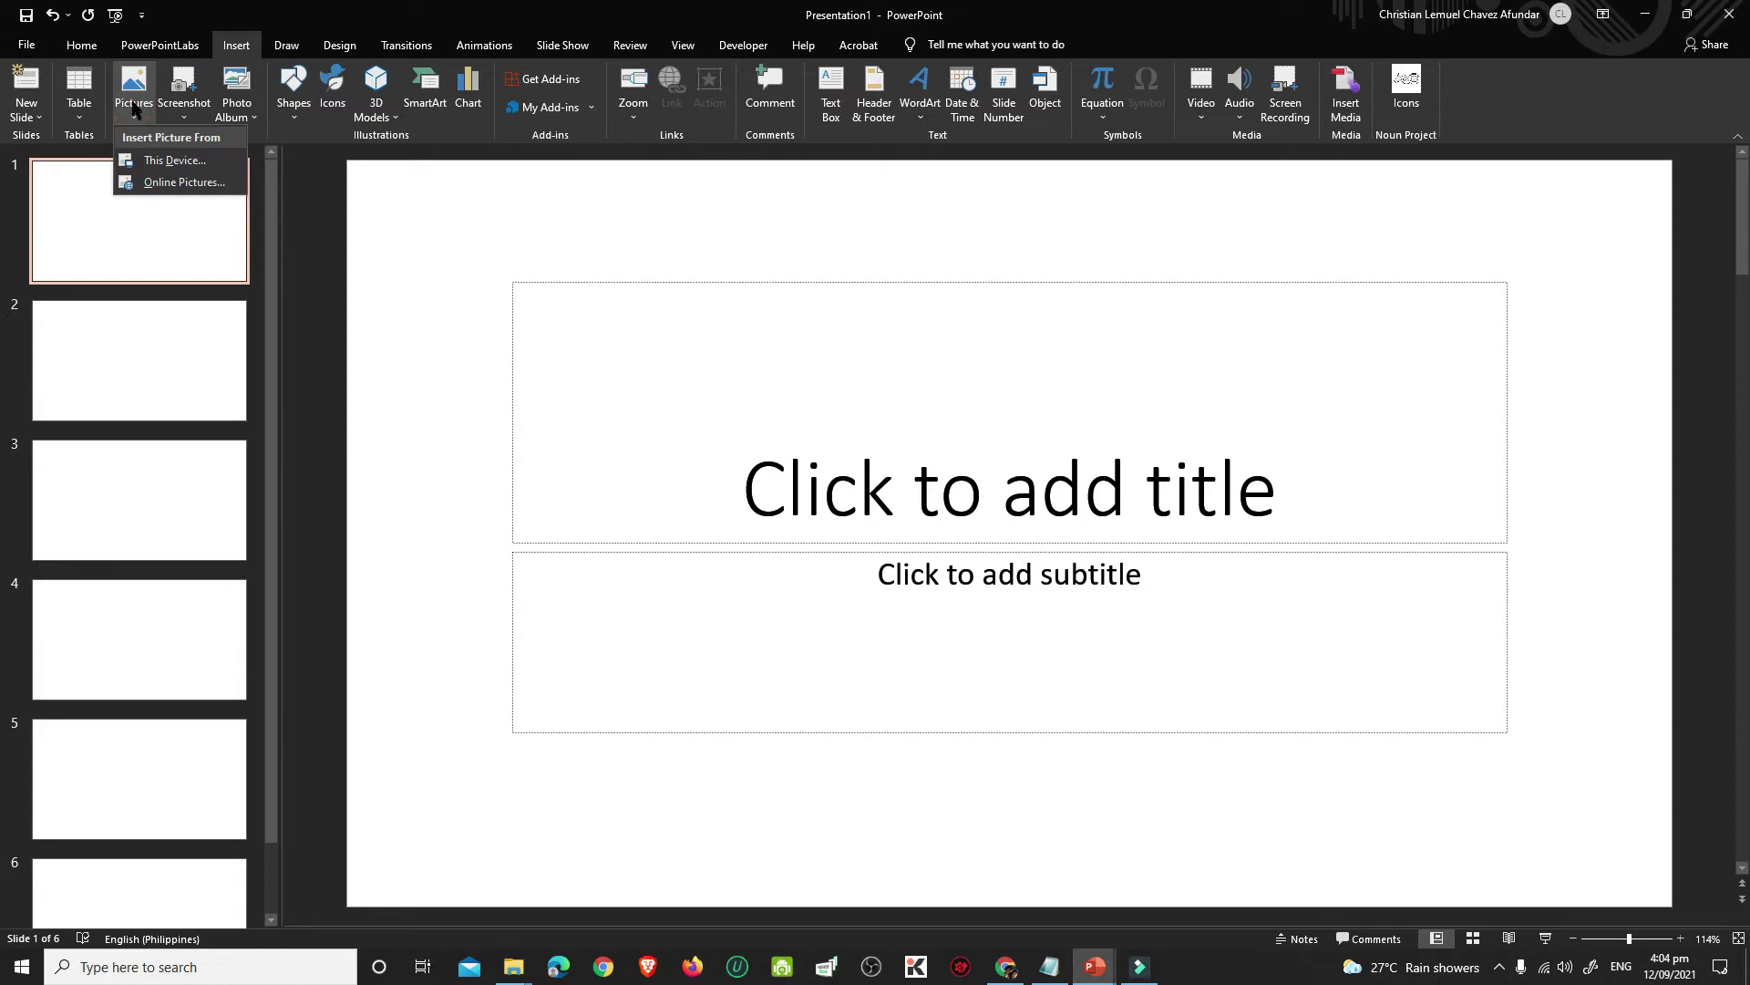
left_click(169, 163)
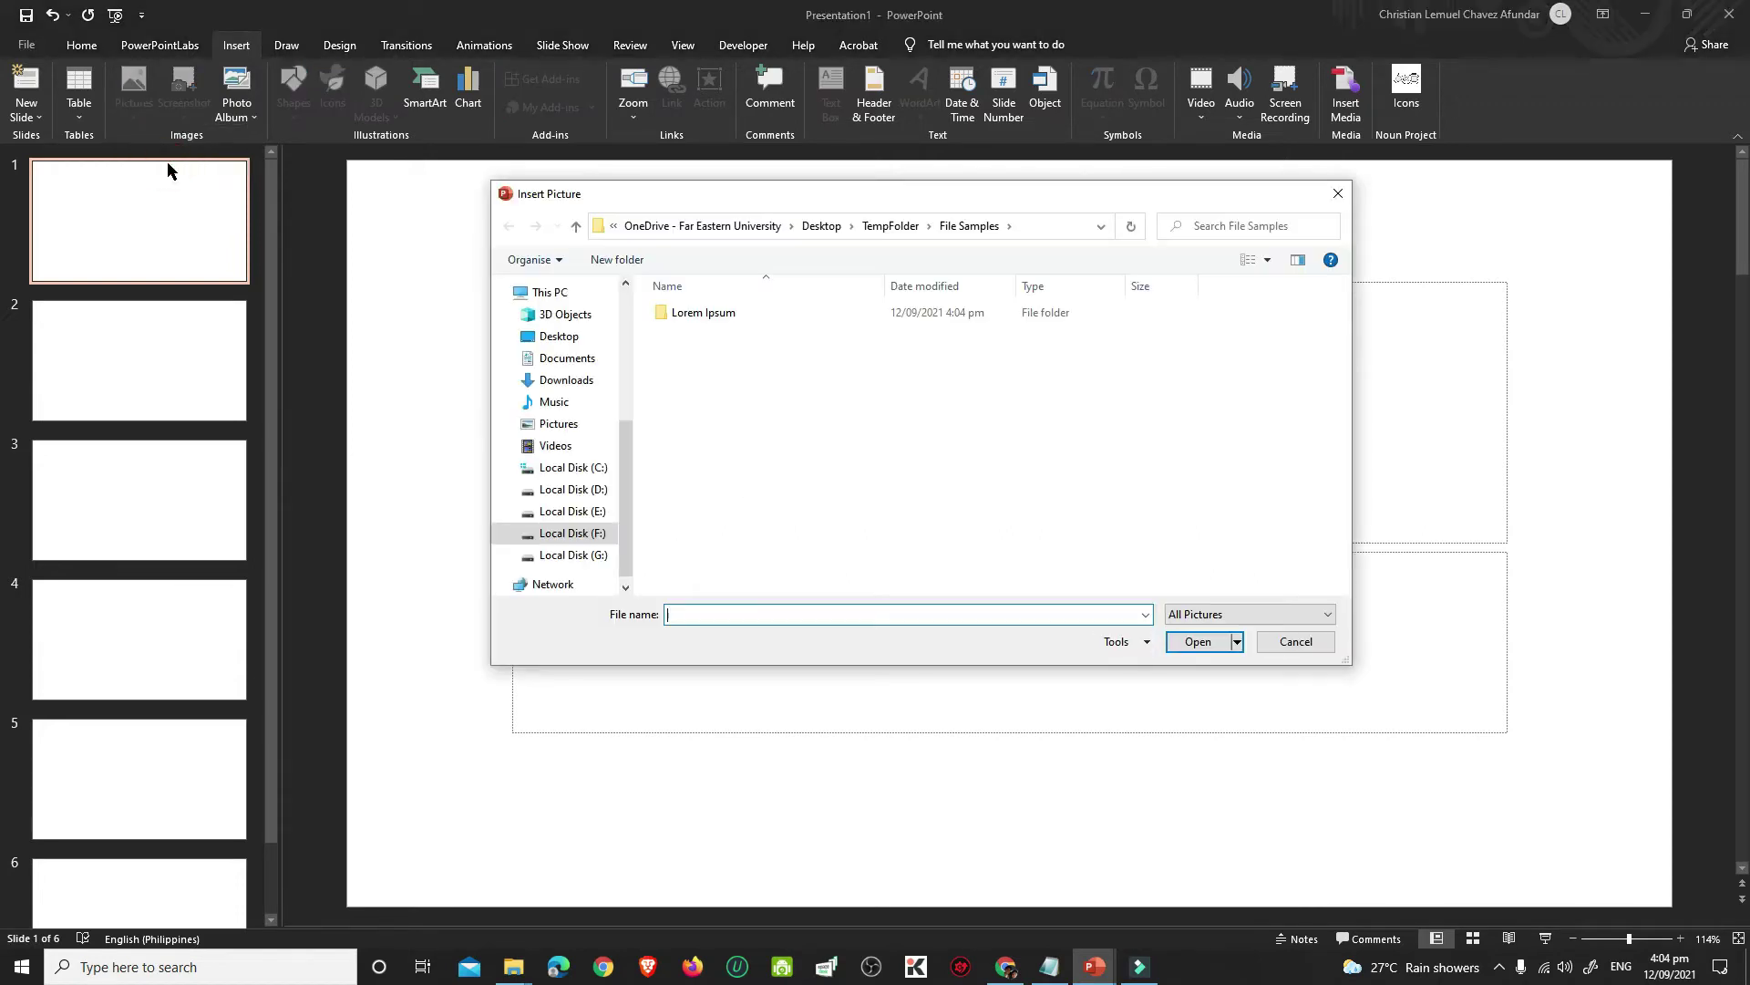
double_click(688, 311)
left_click(695, 330)
left_click(1198, 642)
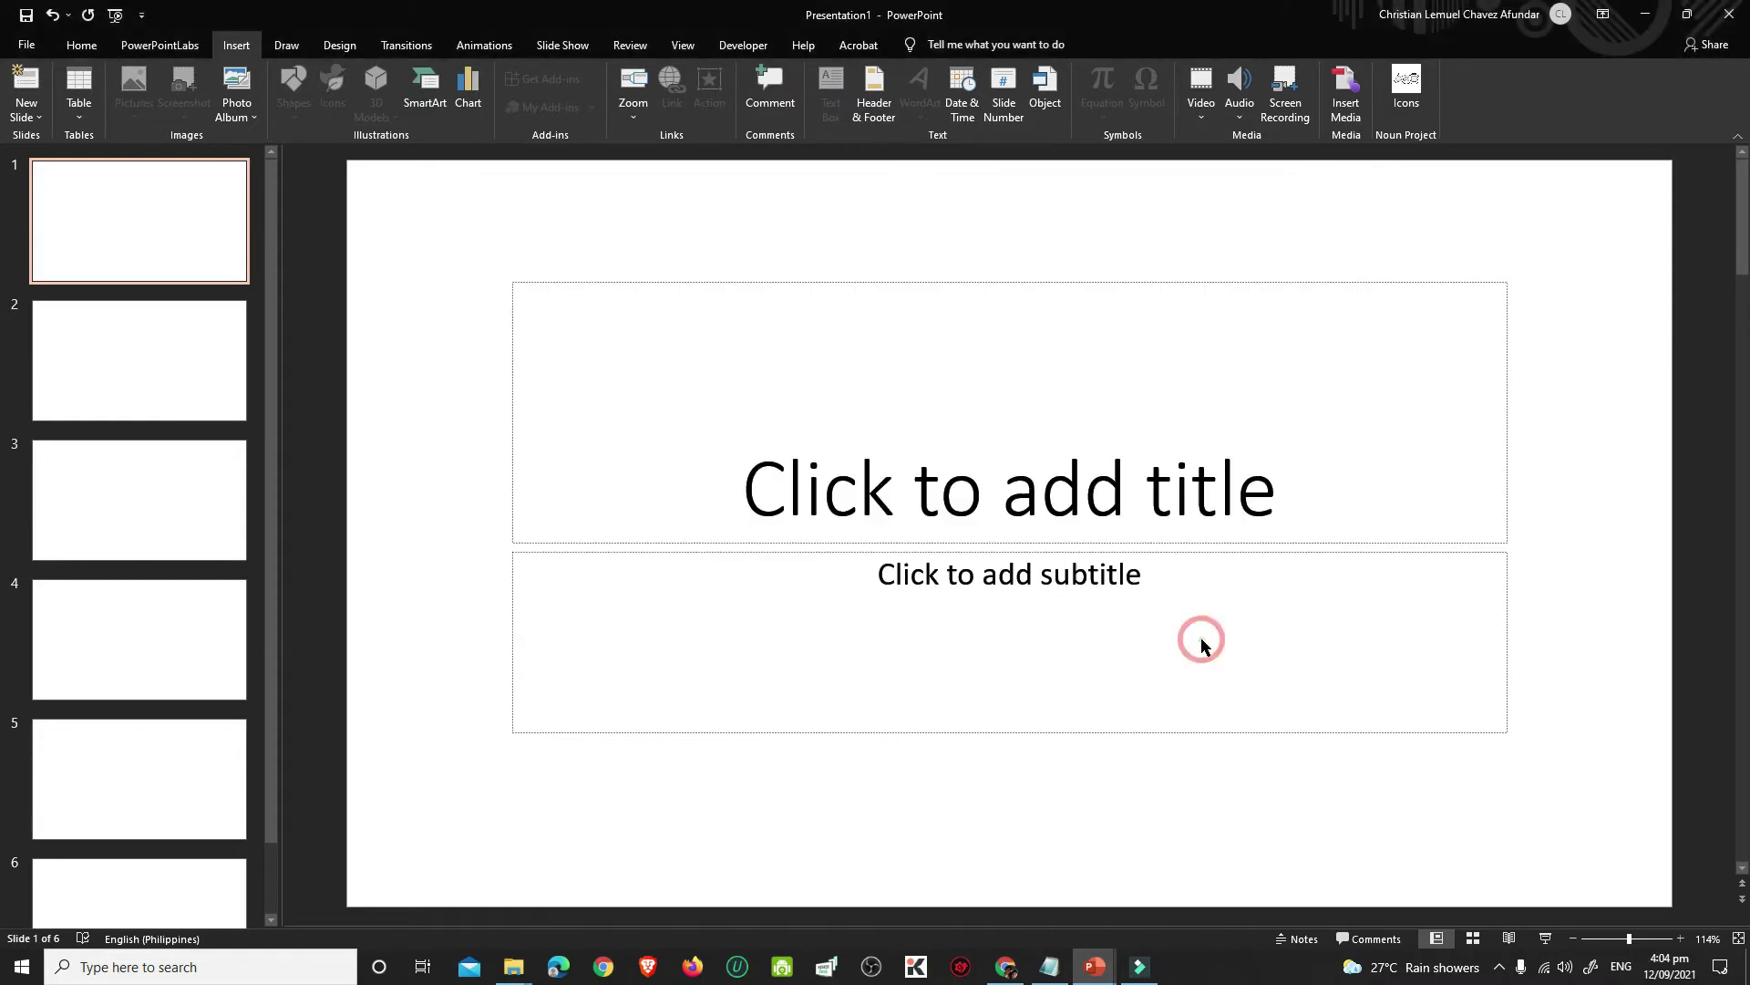
- Insert the Slide2 image onto slide 2
left_click(178, 375)
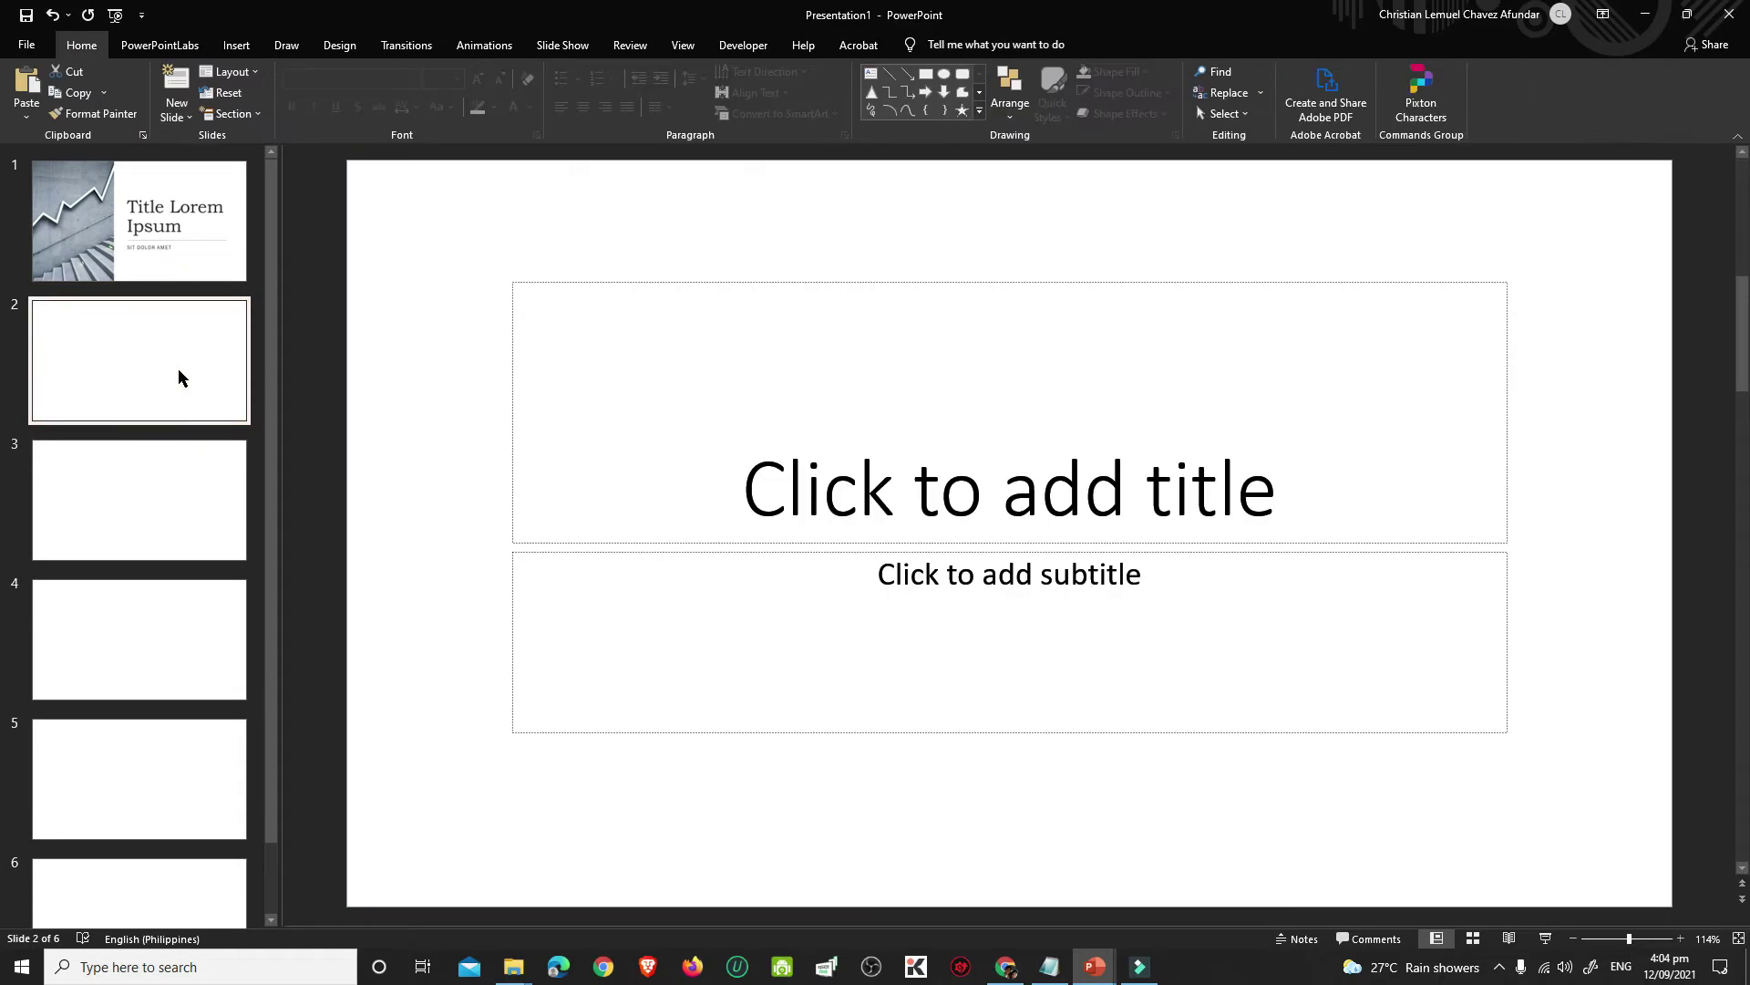
left_click(237, 45)
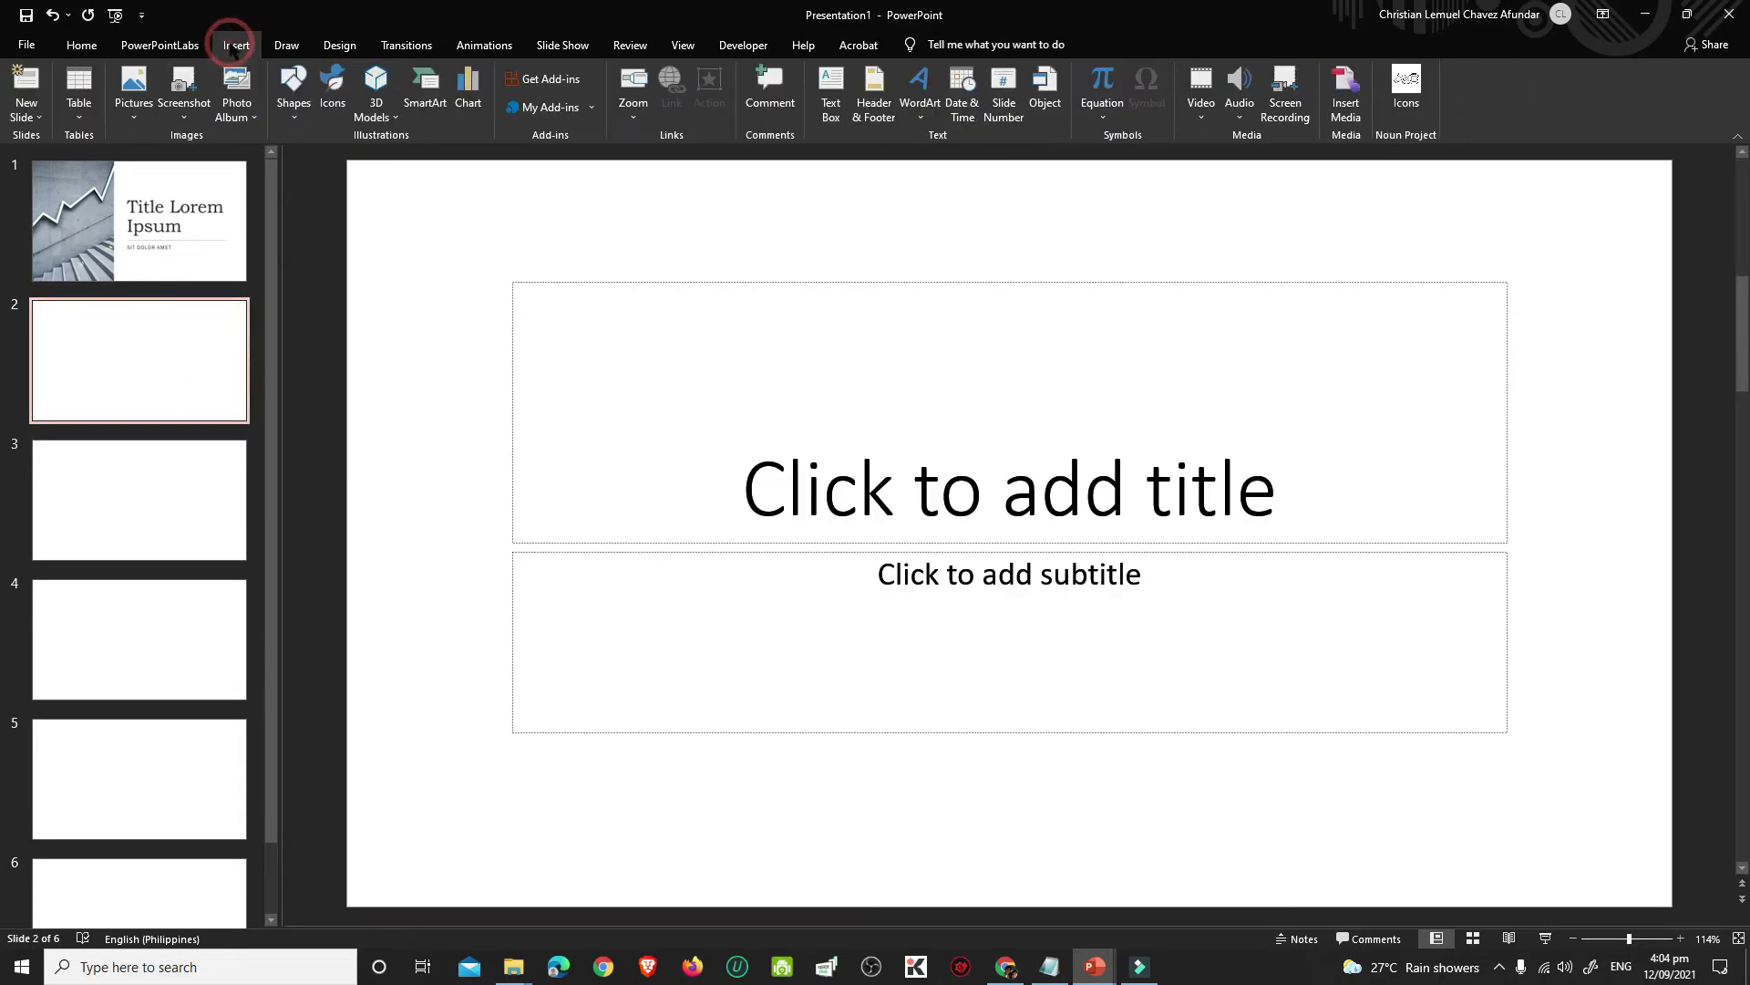
left_click(147, 87)
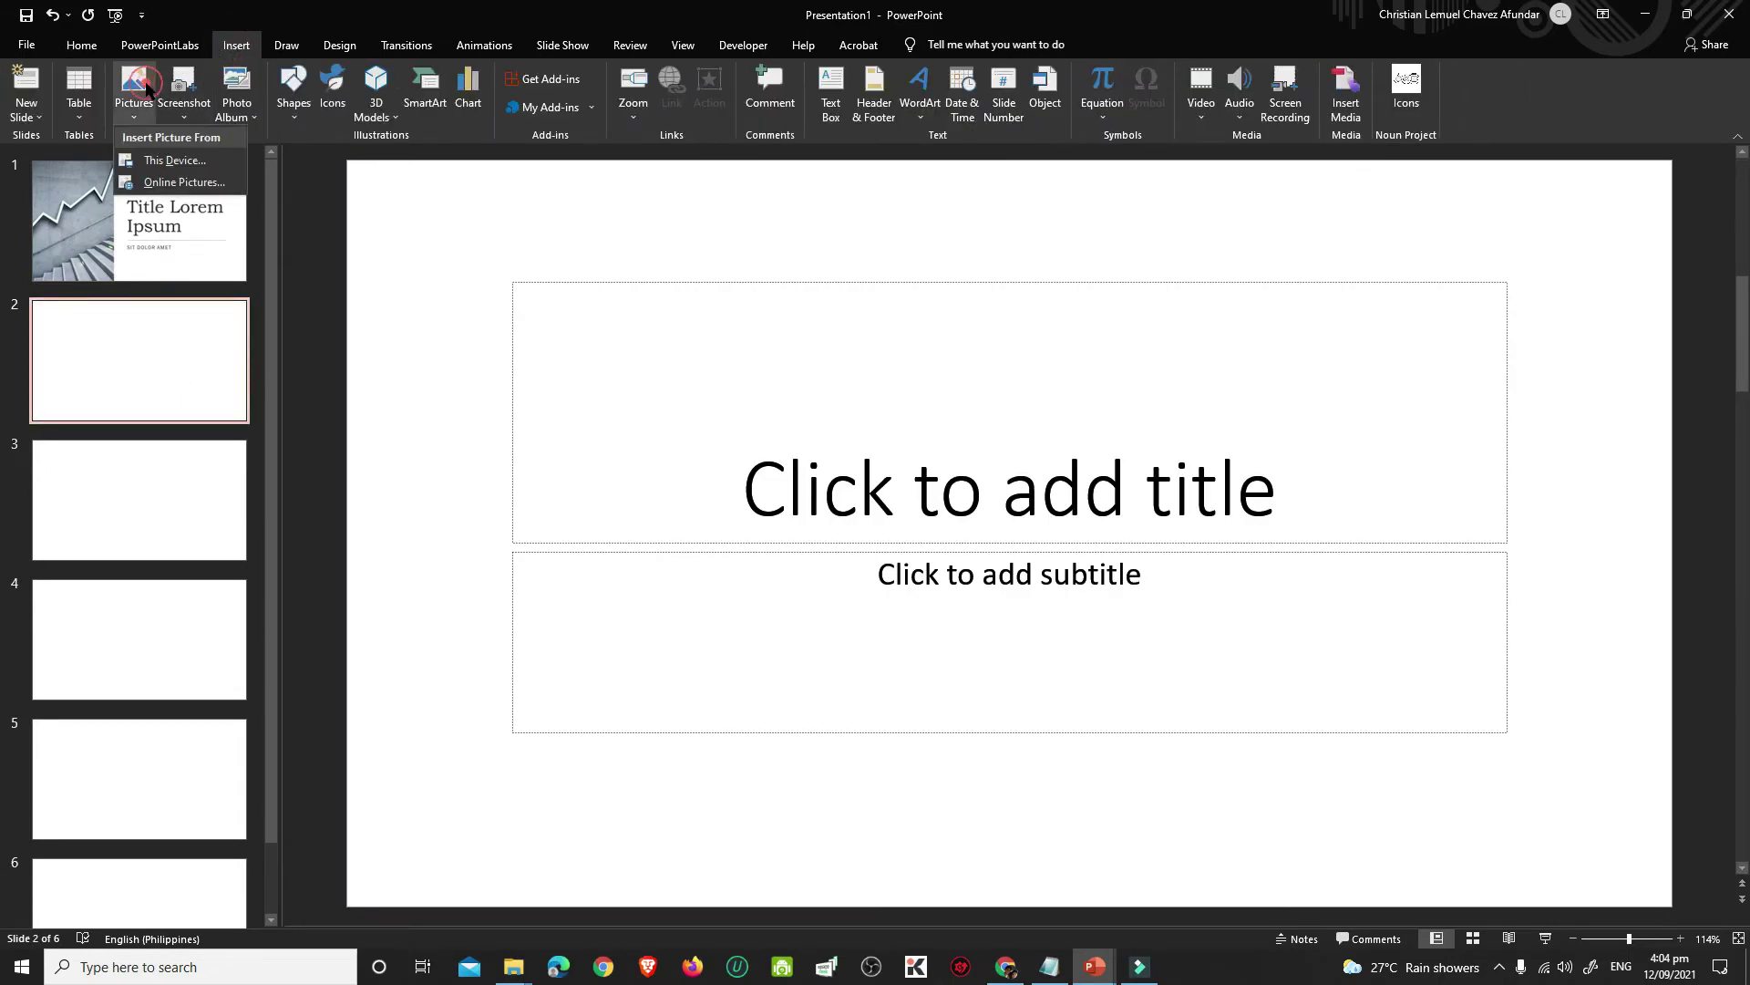
left_click(173, 168)
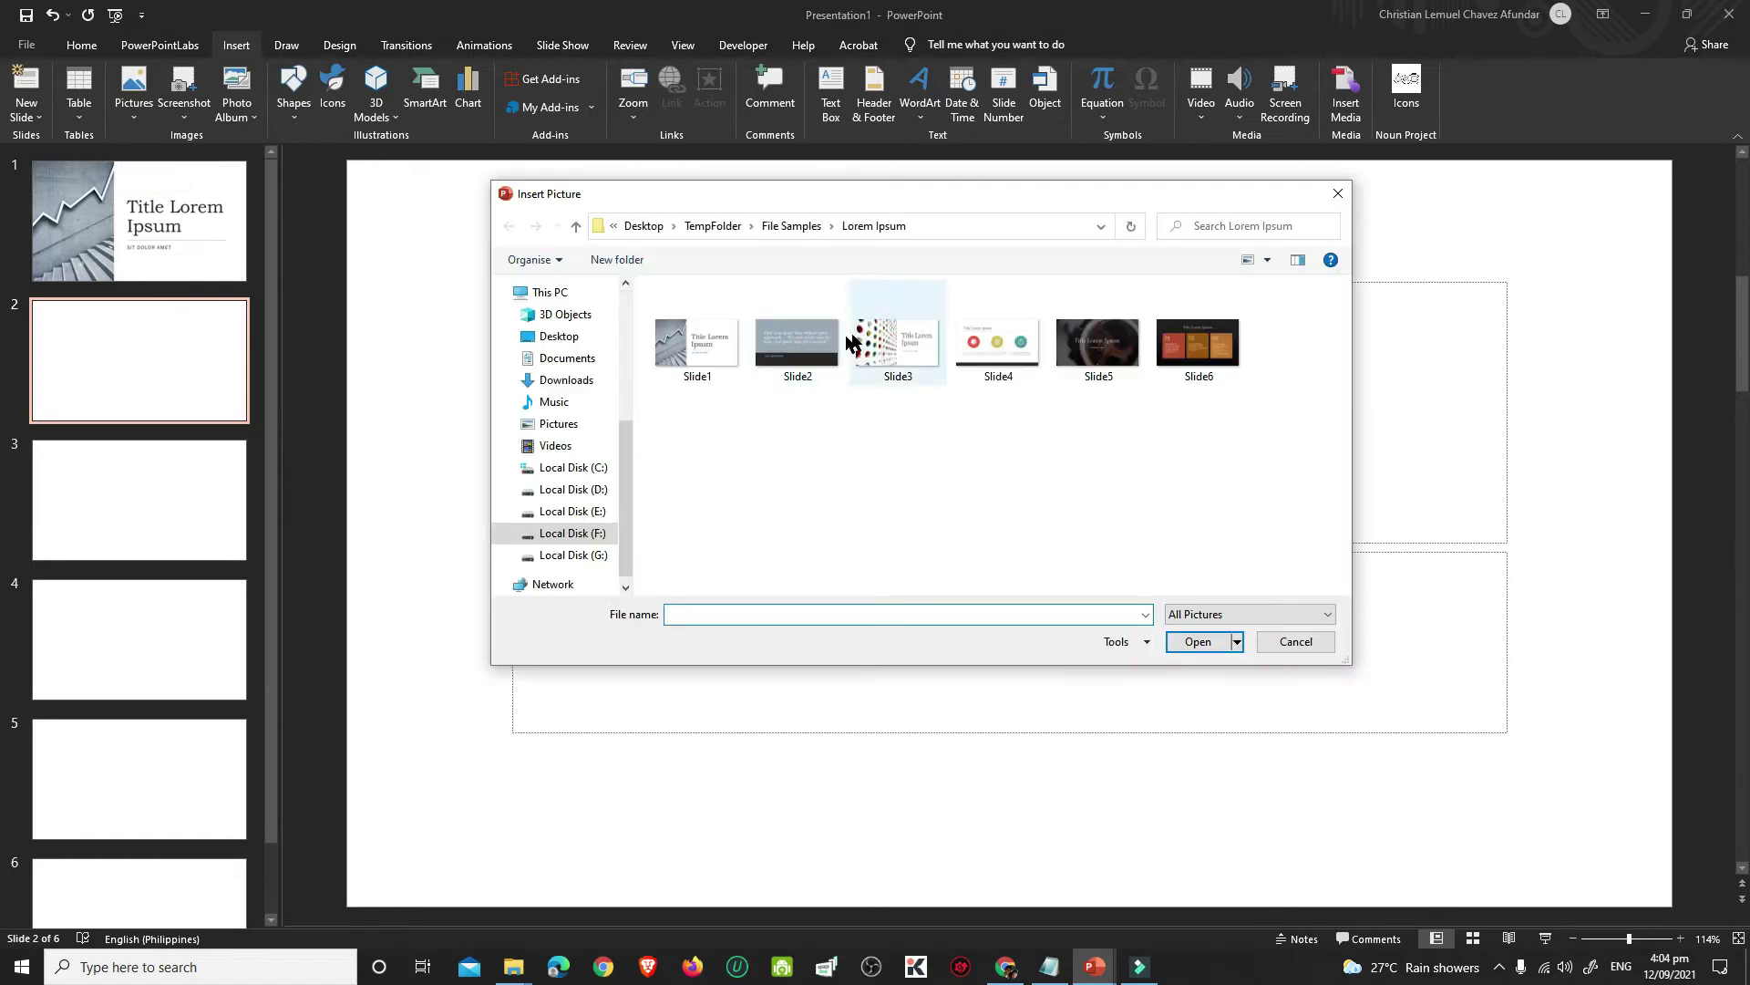
left_click(814, 354)
double_click(814, 354)
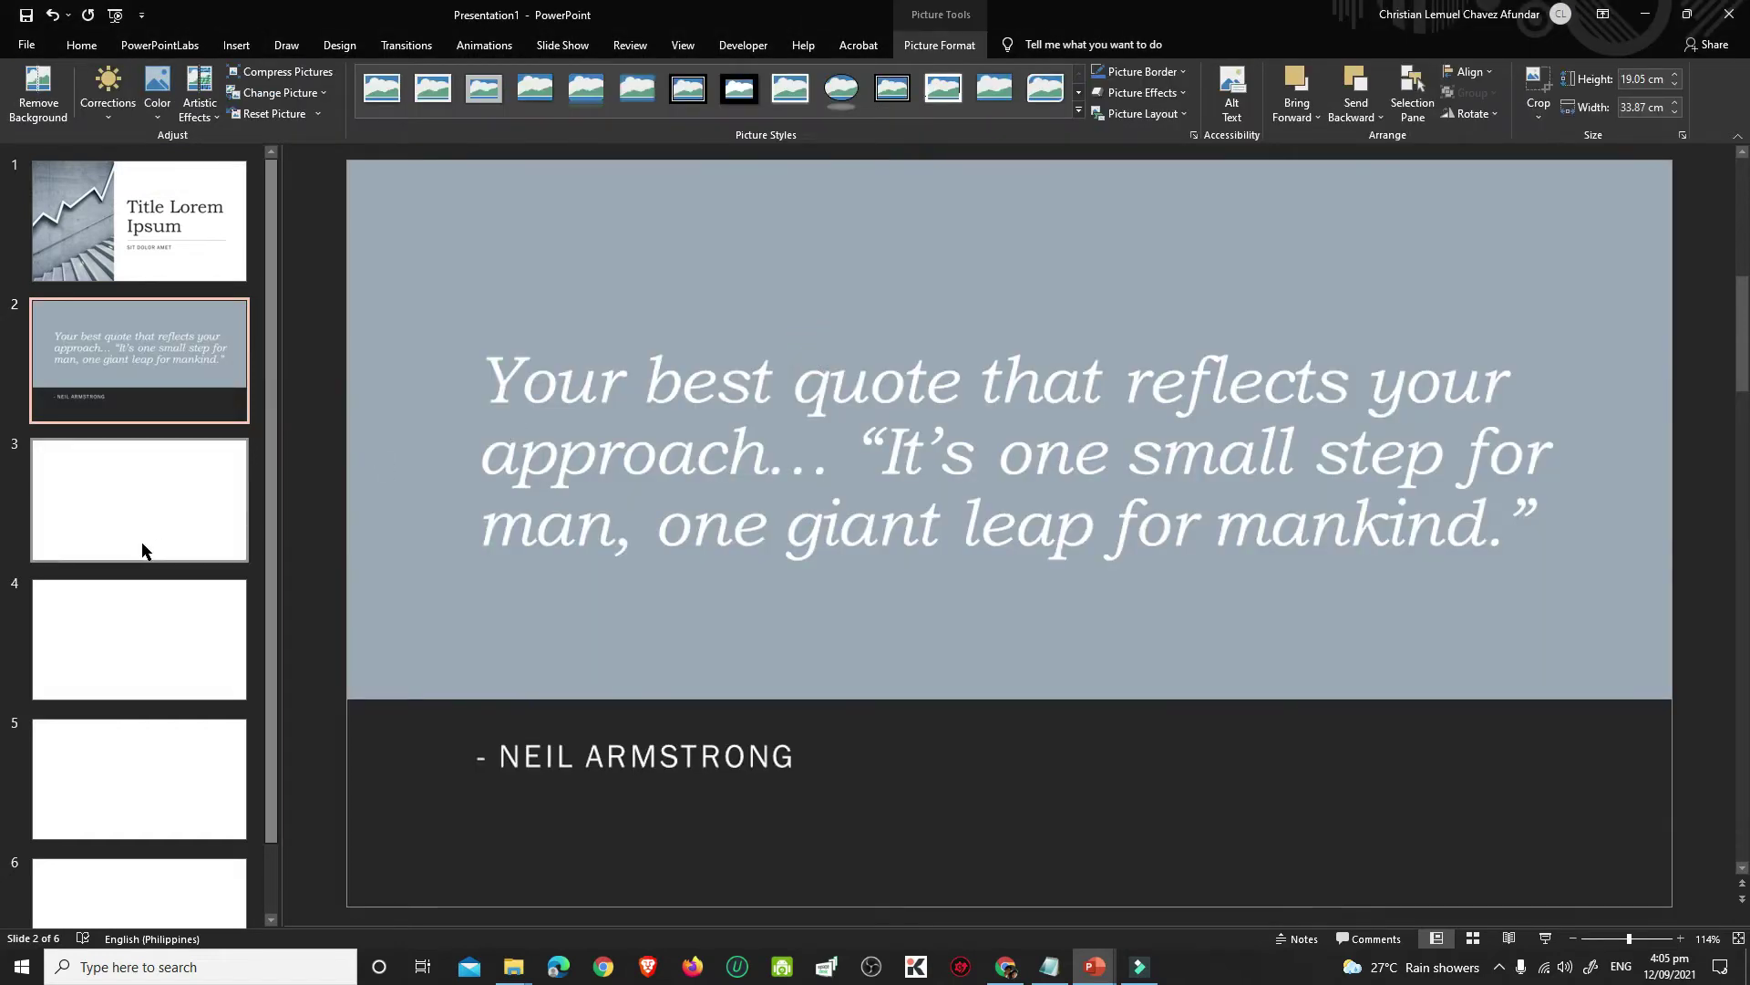
- Insert the Slide3 image onto slide 3
left_click(160, 513)
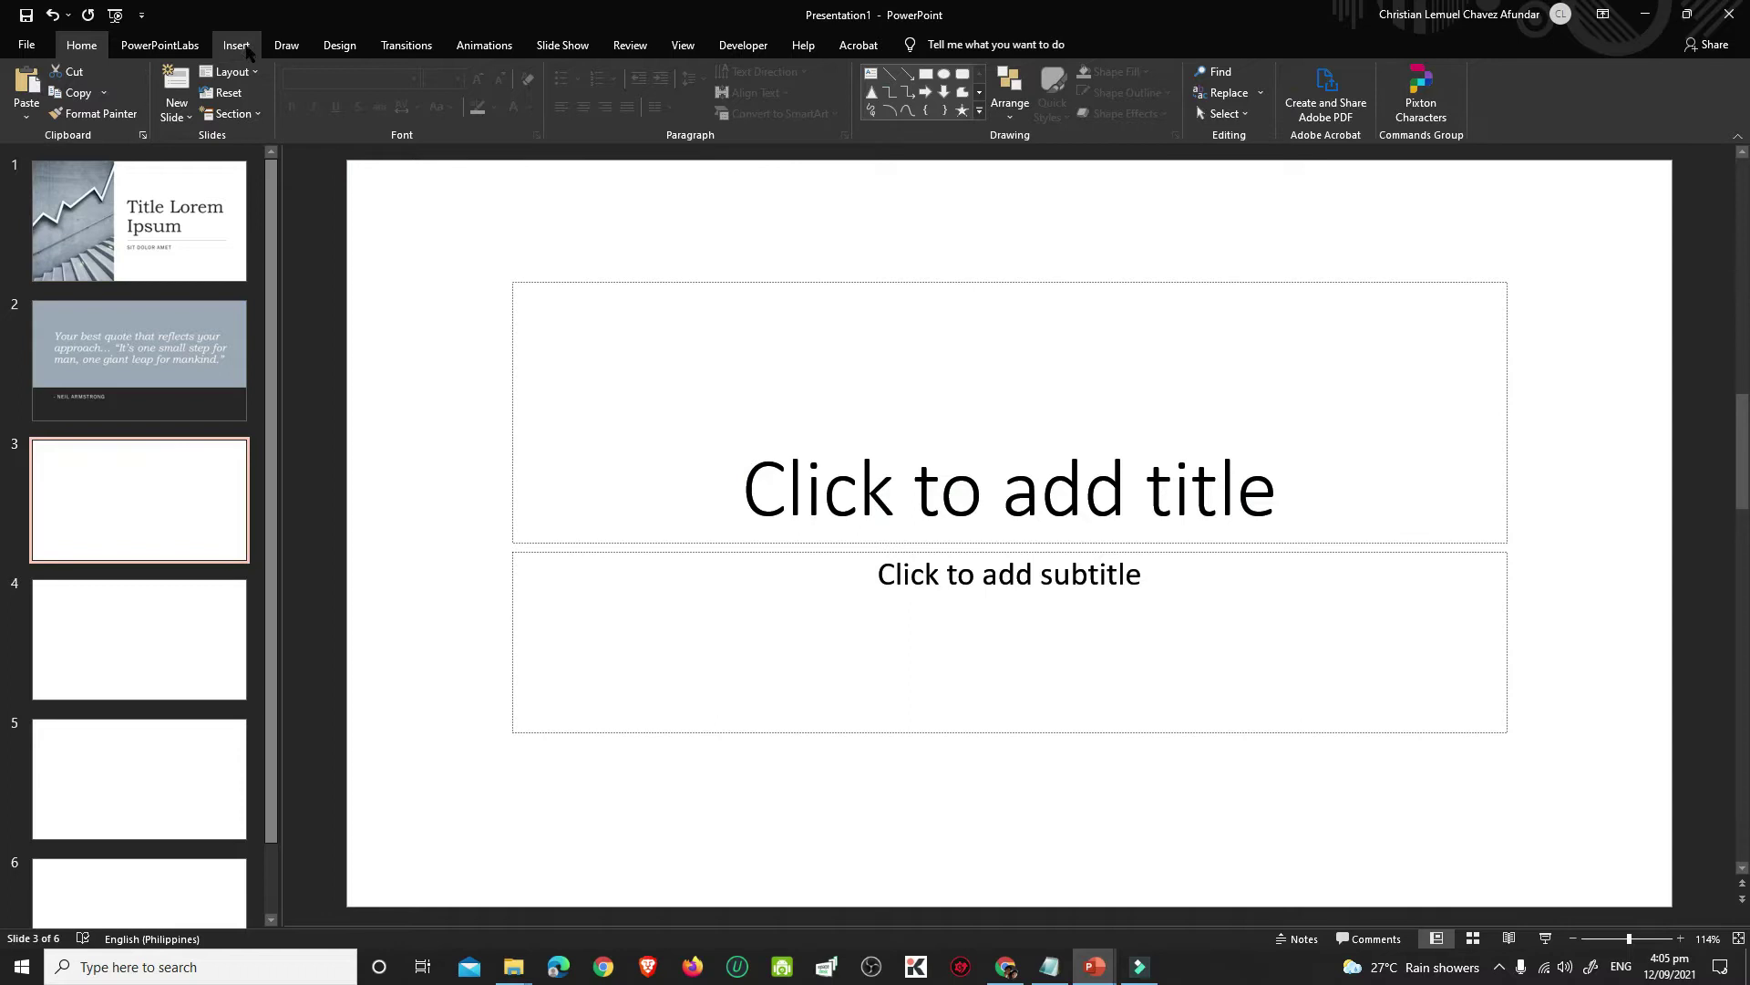
left_click(244, 50)
left_click(135, 92)
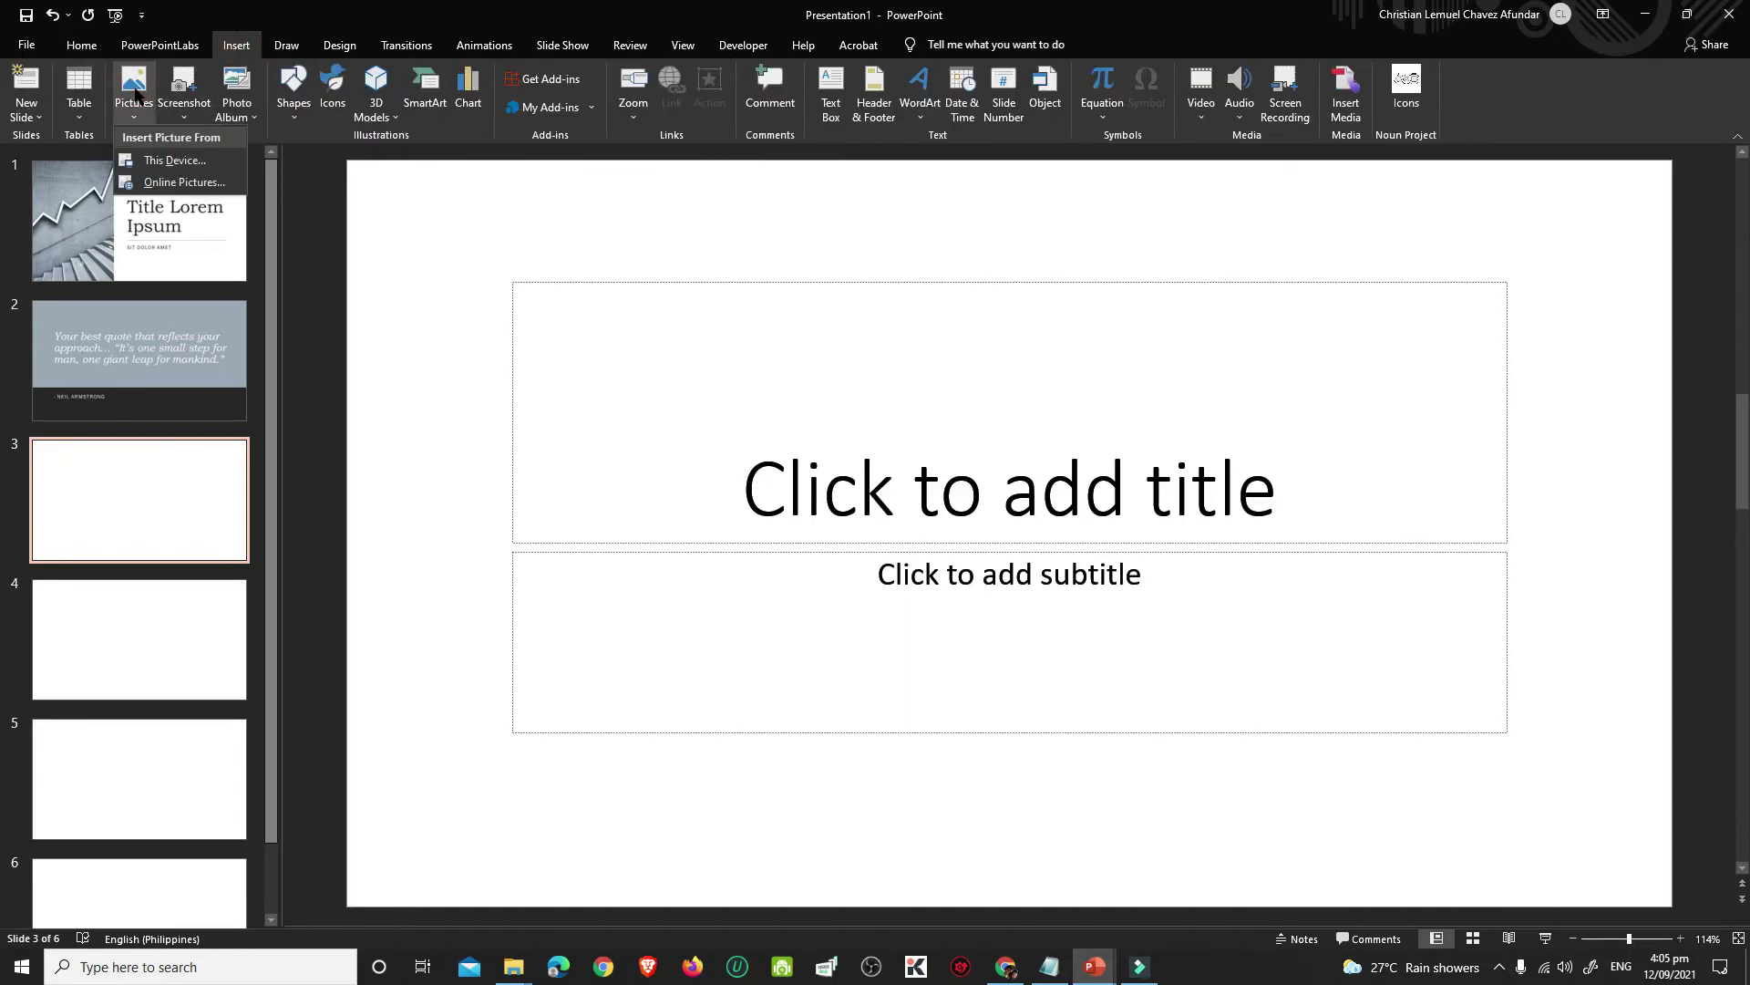
left_click(173, 160)
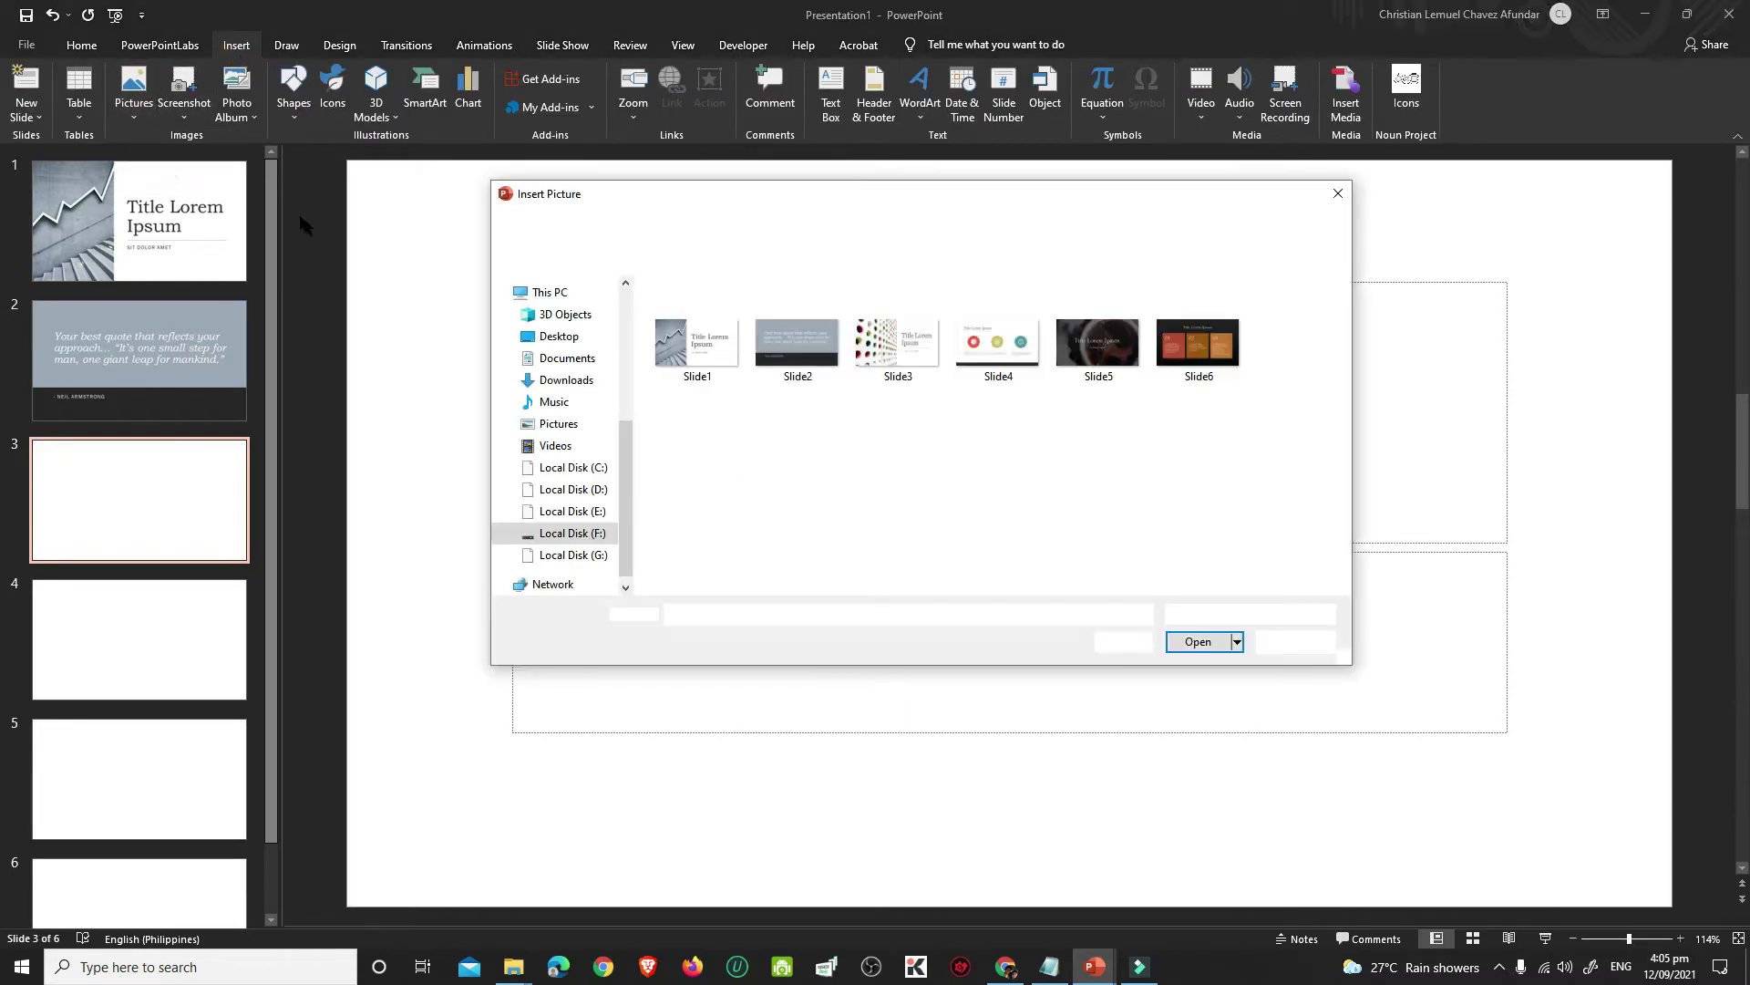
left_click(898, 355)
left_click(1187, 640)
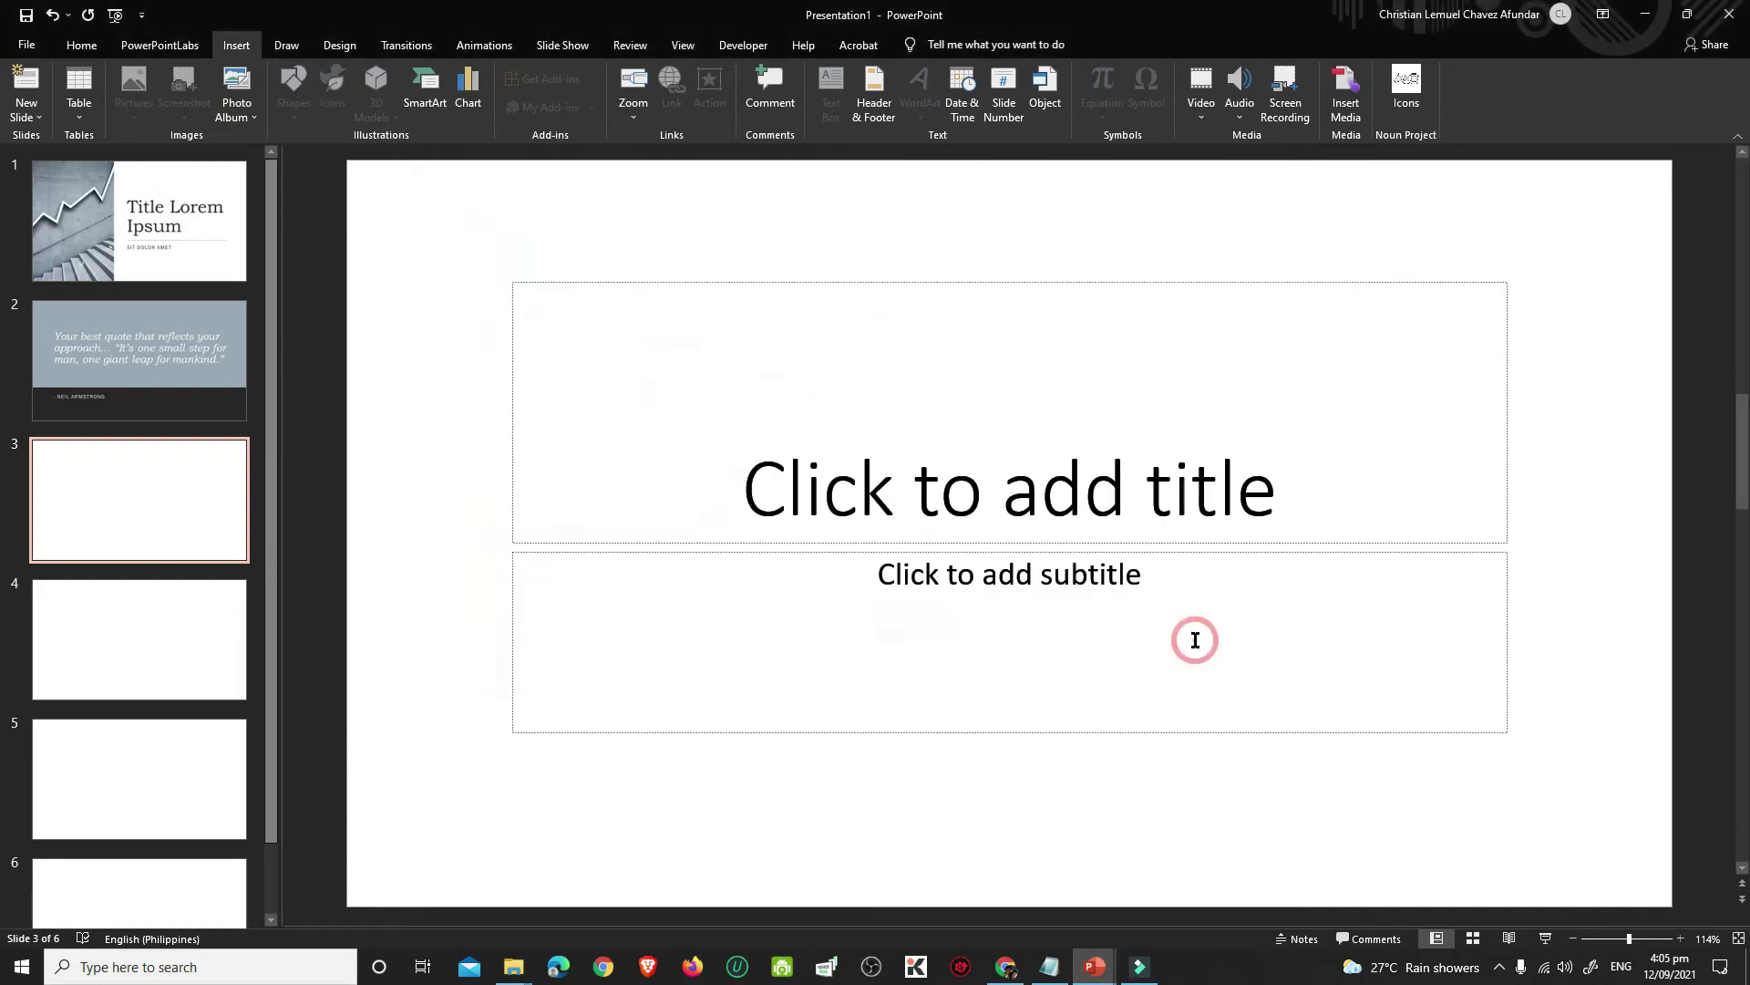
- Insert the Slide4, Slide5 and Slide6 images onto slides 4, 5 and 6
left_click(193, 638)
left_click(998, 342)
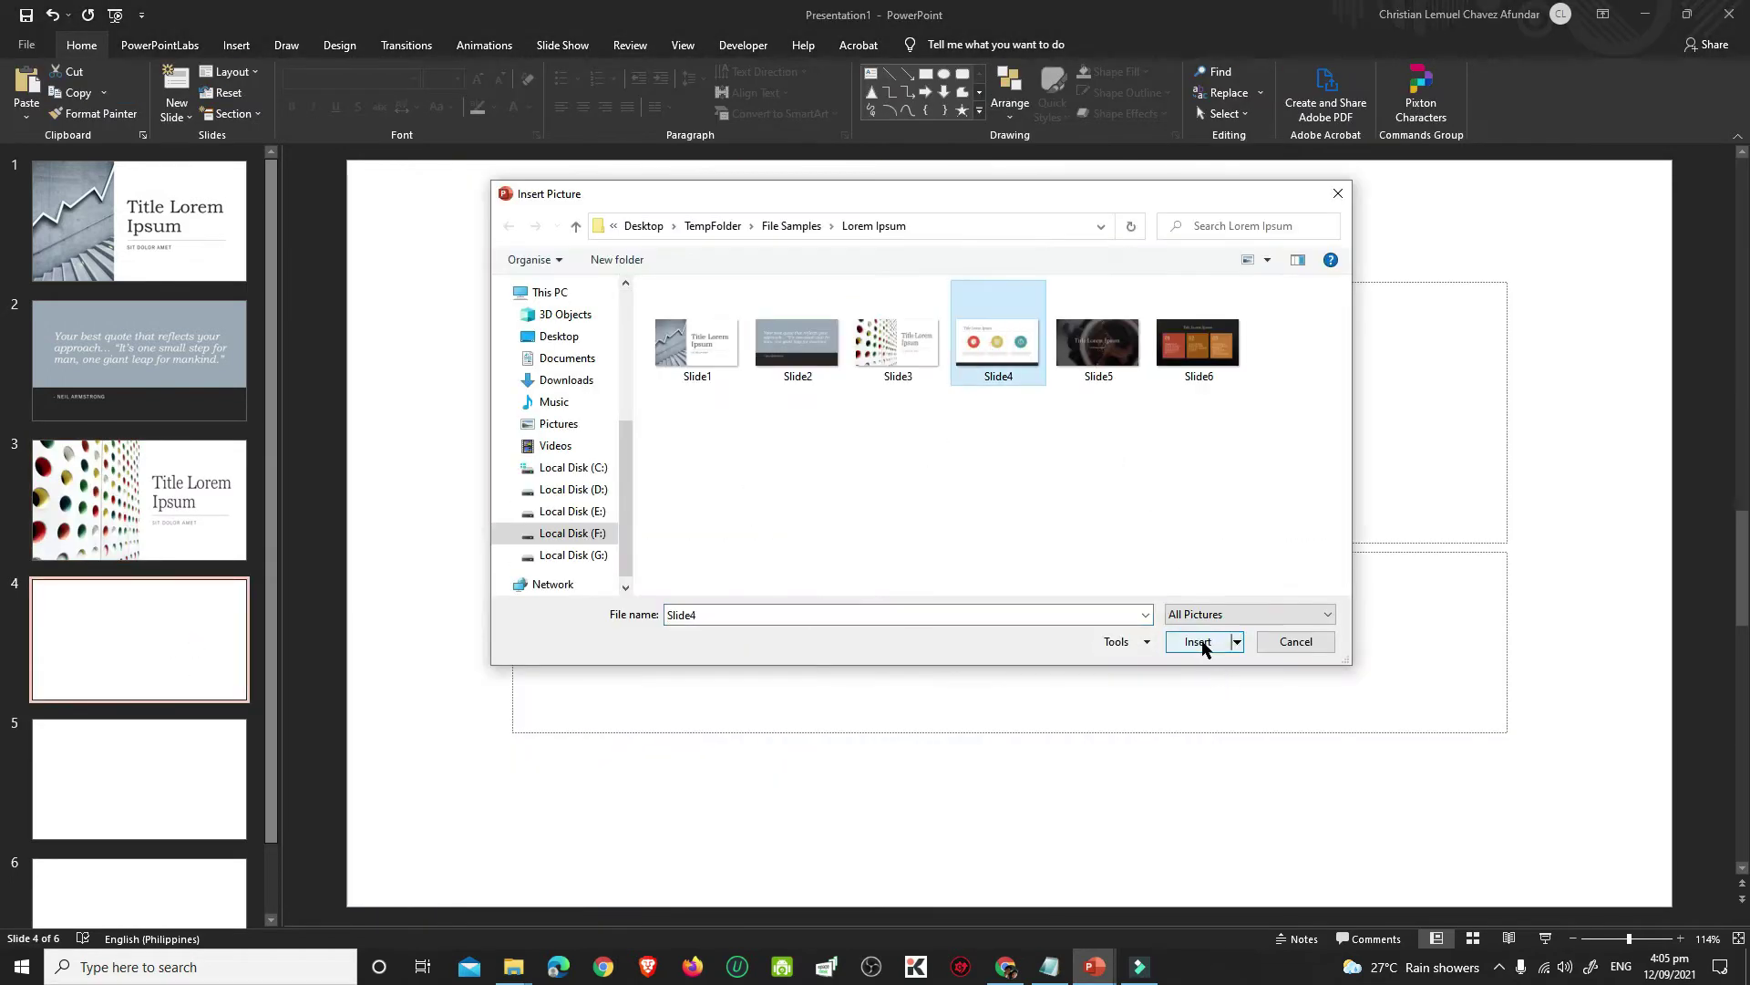
left_click(1198, 641)
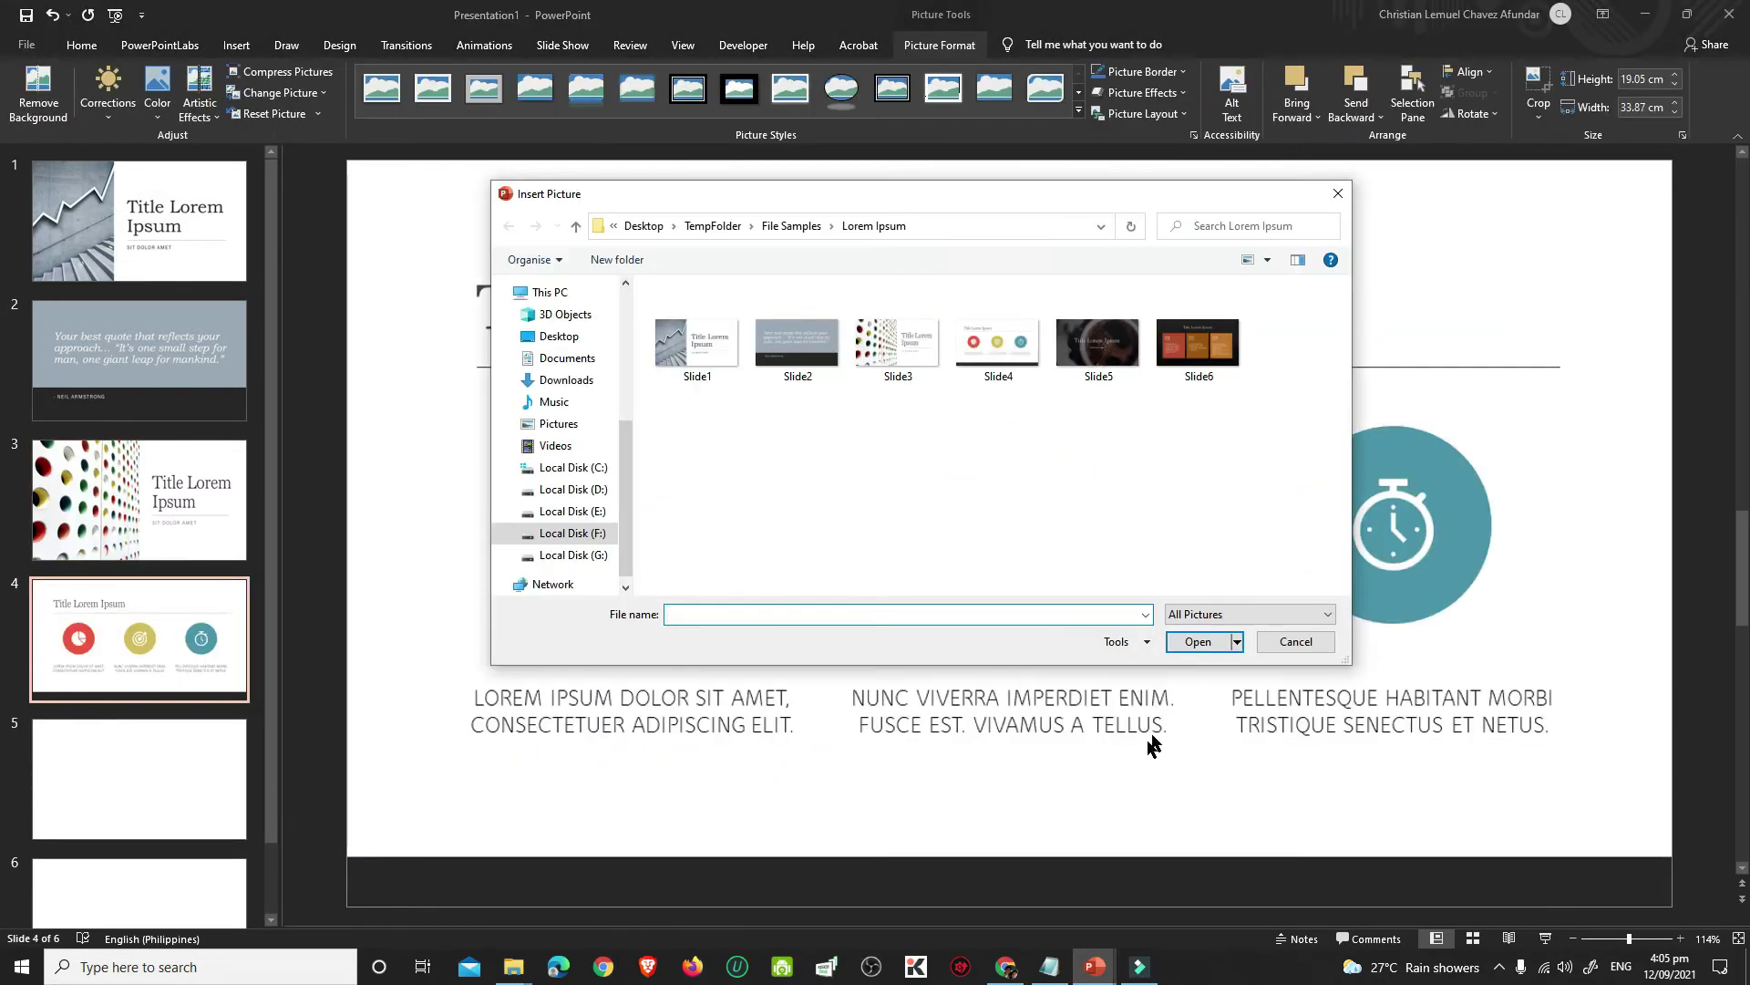
left_click(119, 782)
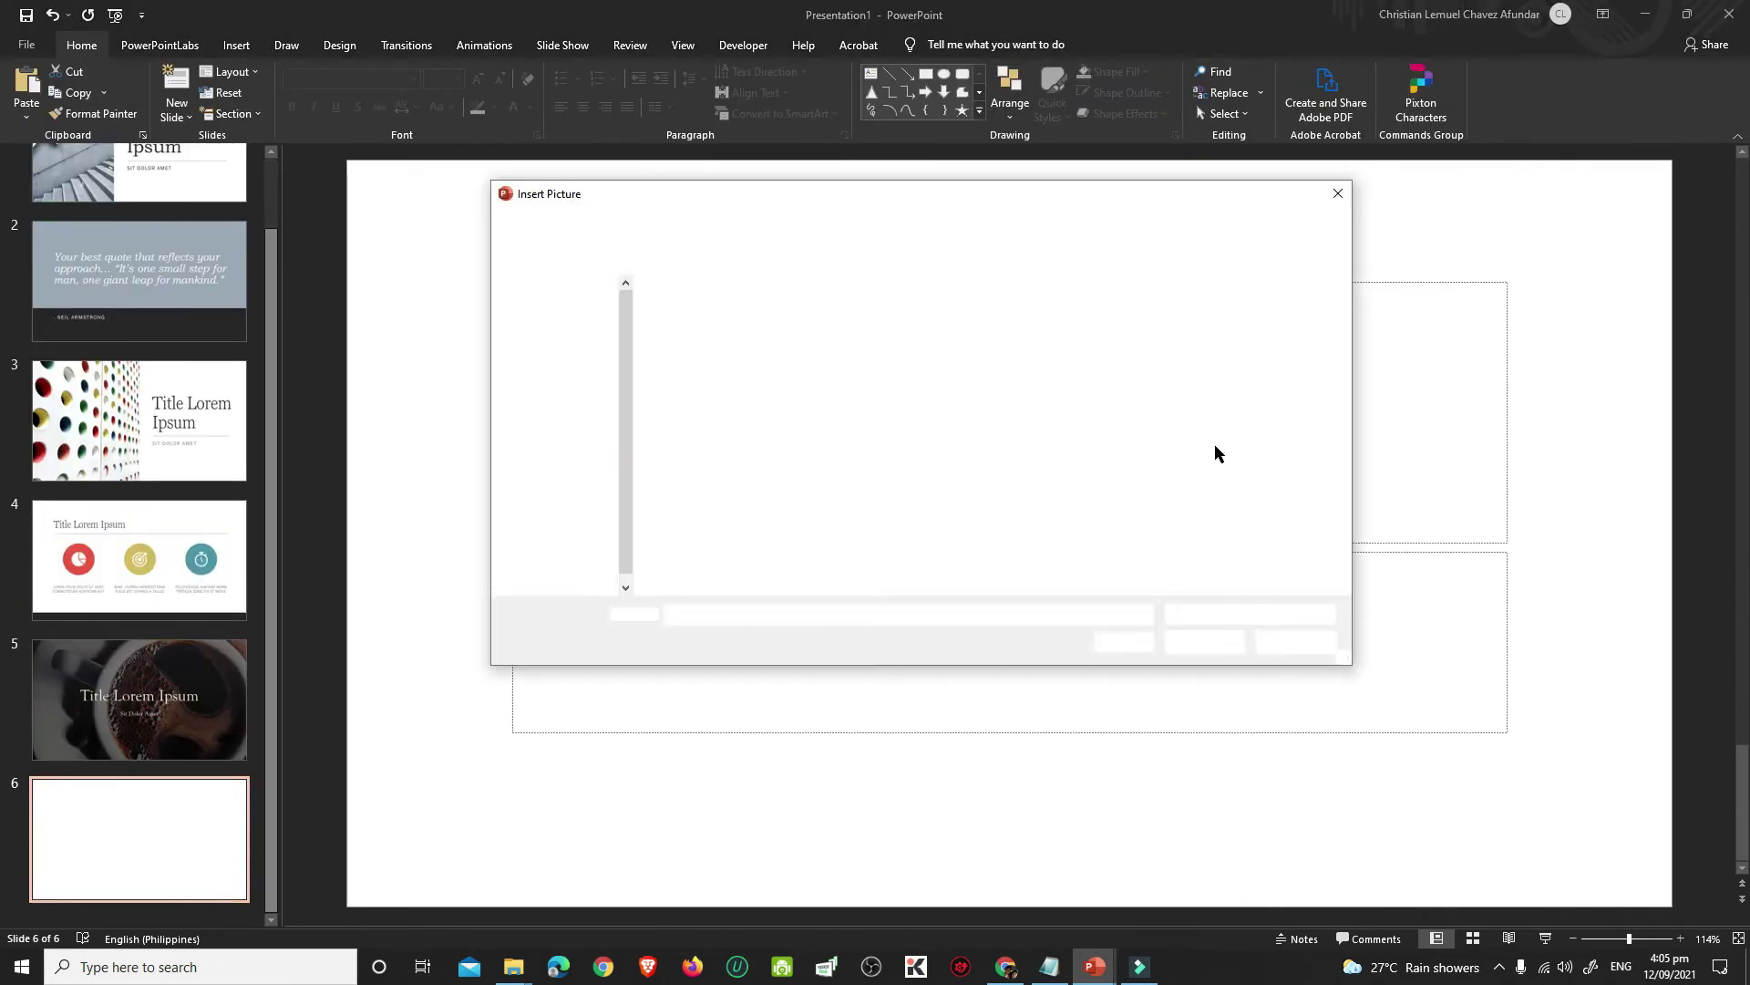
double_click(1203, 343)
left_click_drag(273, 567, 280, 293)
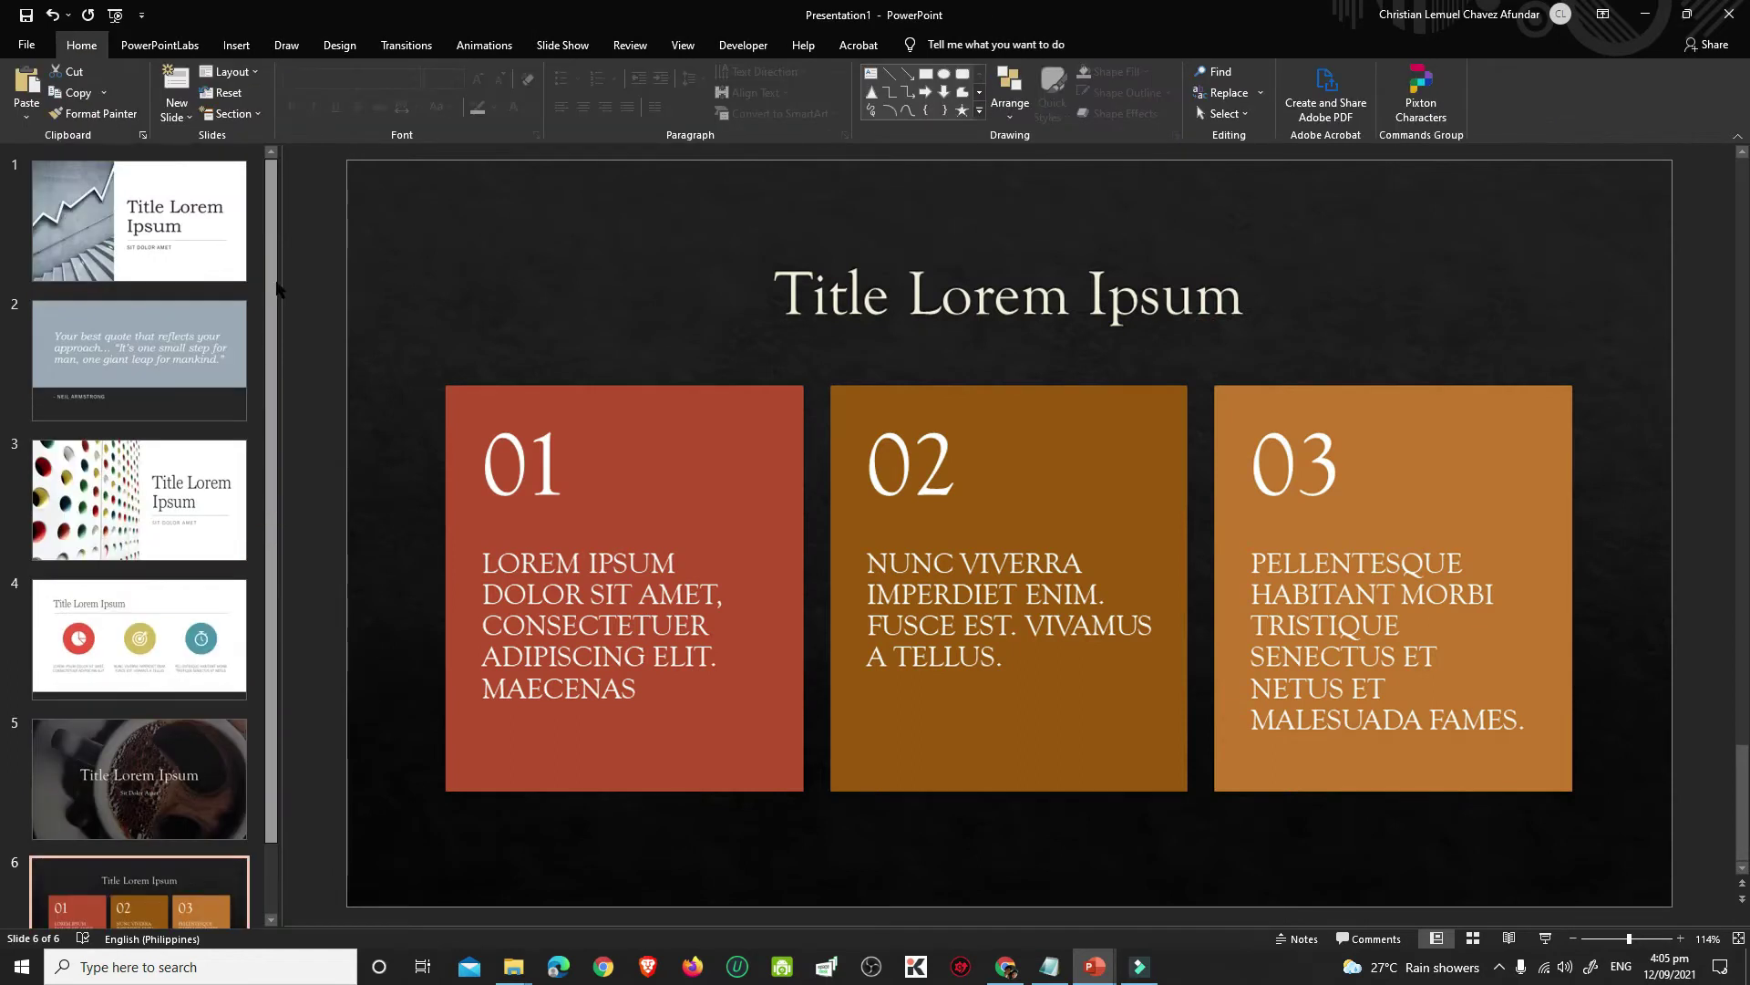
- Save Presentation1 as a PDF in File Samples with 'Open file after publishing' on
left_click(26, 45)
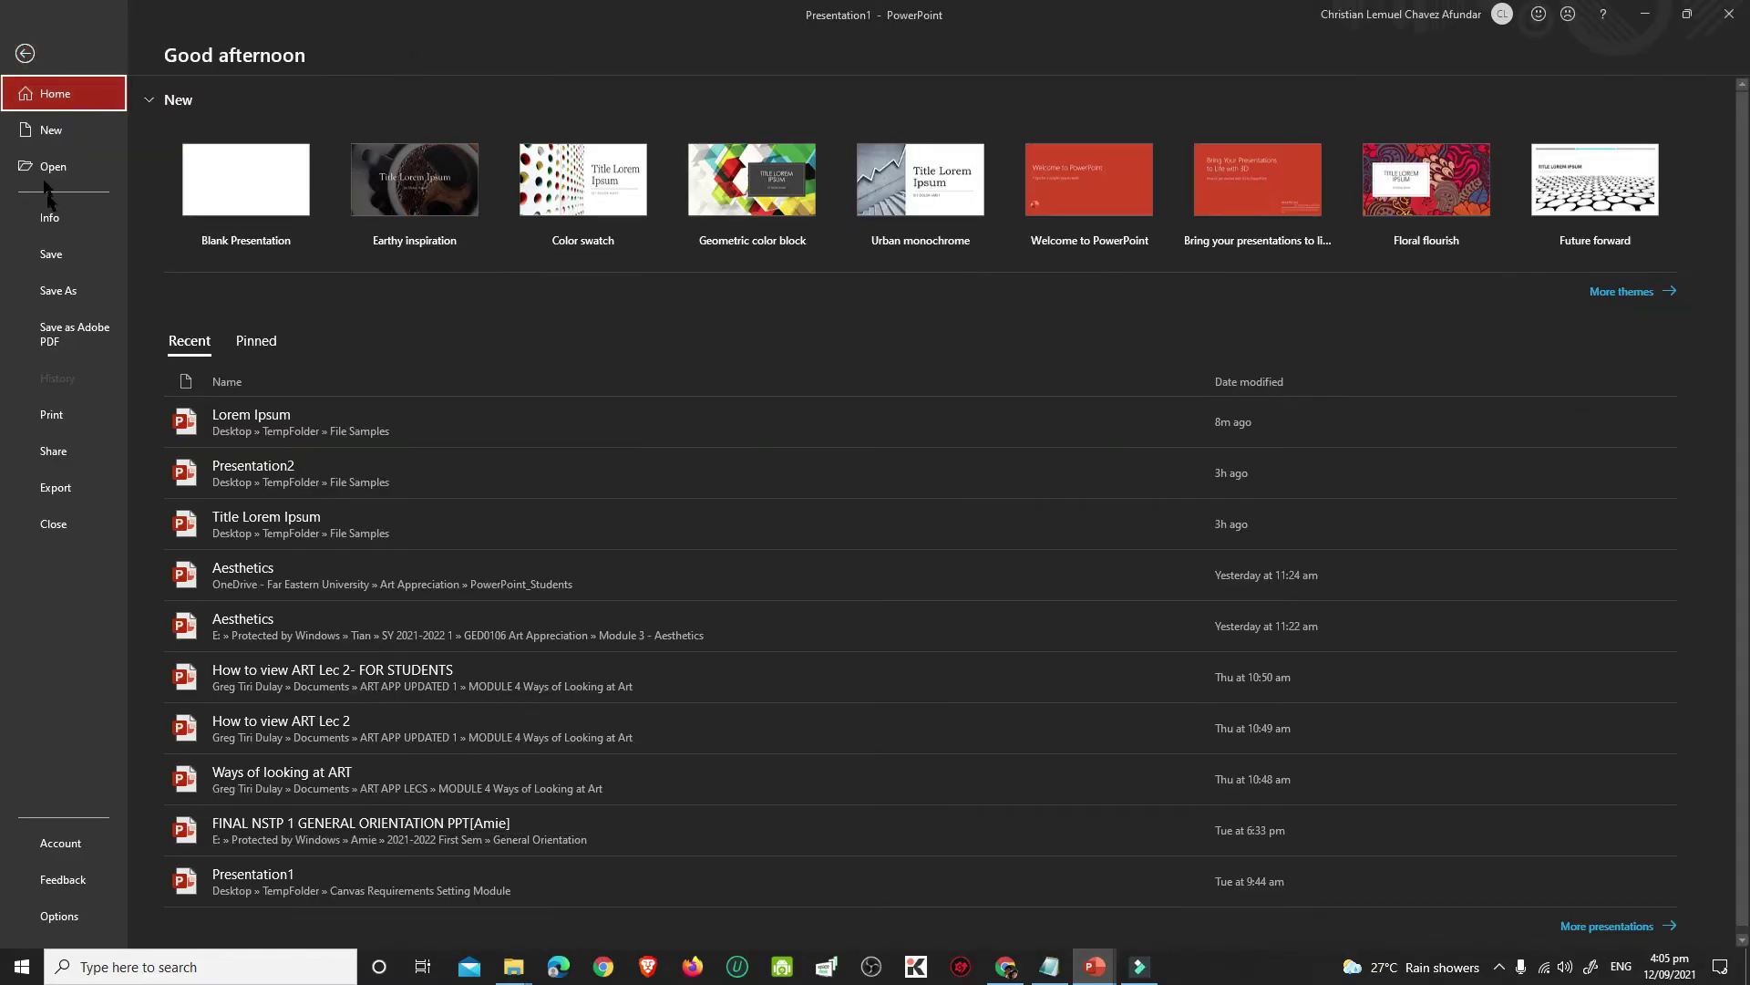
left_click(63, 292)
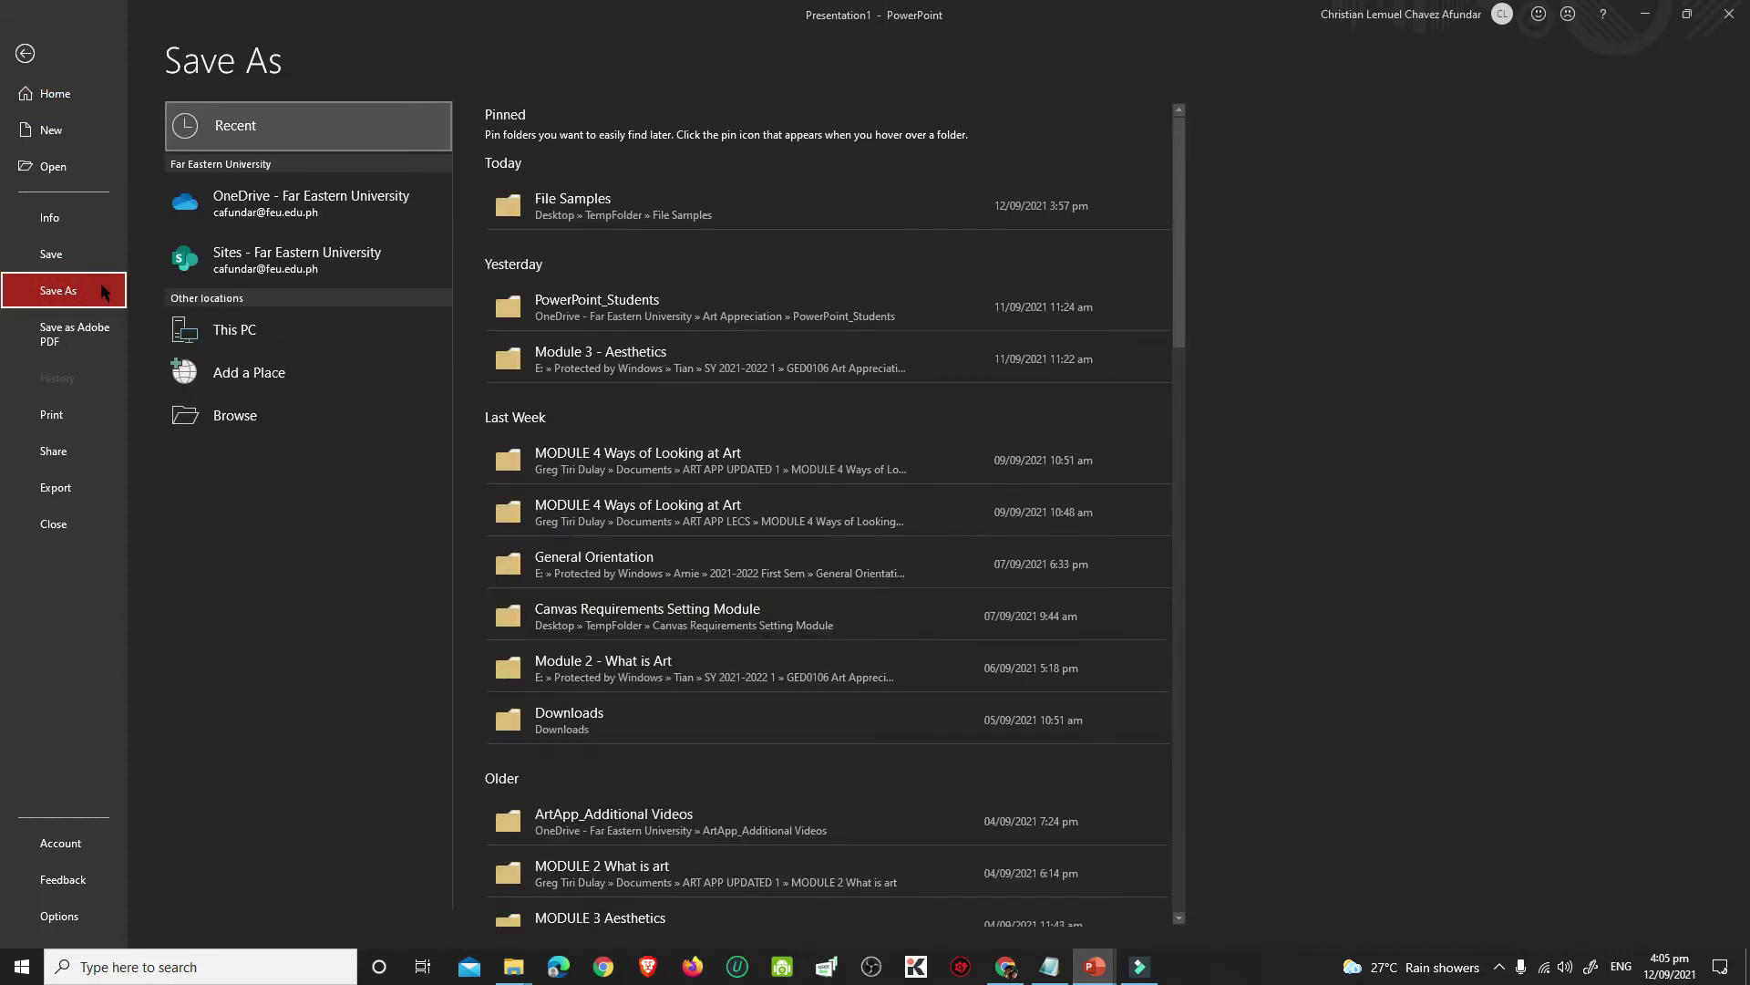
left_click(629, 205)
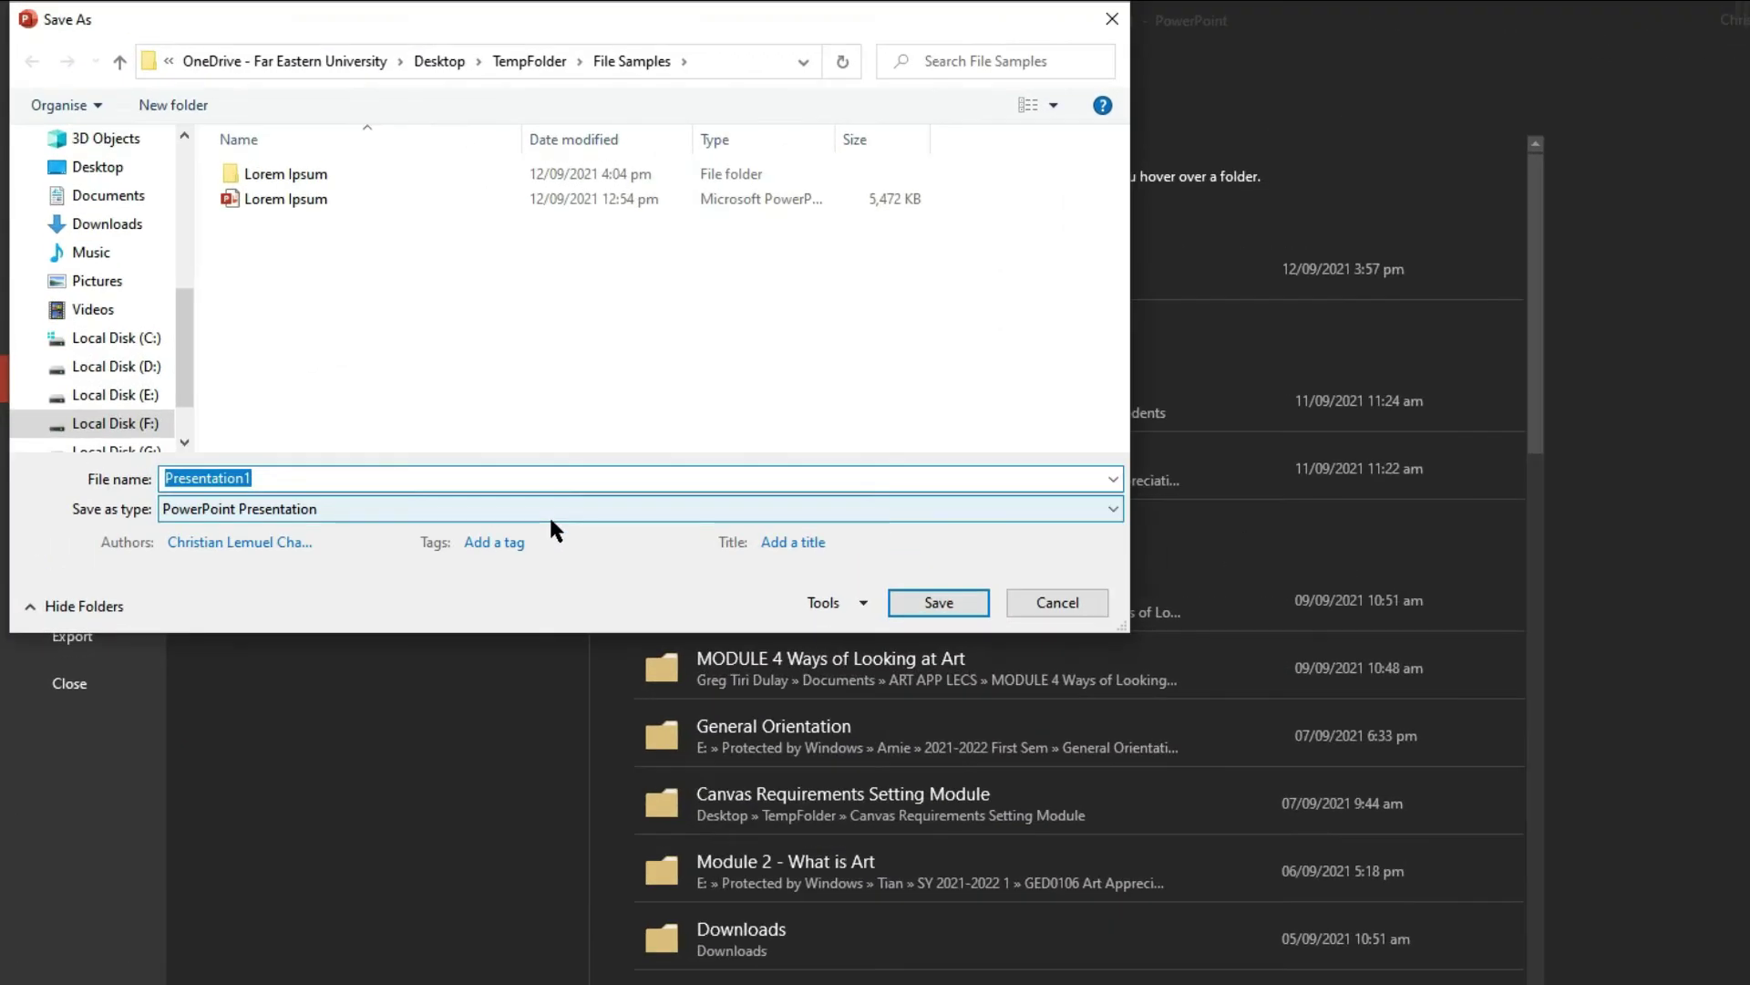
left_click(429, 390)
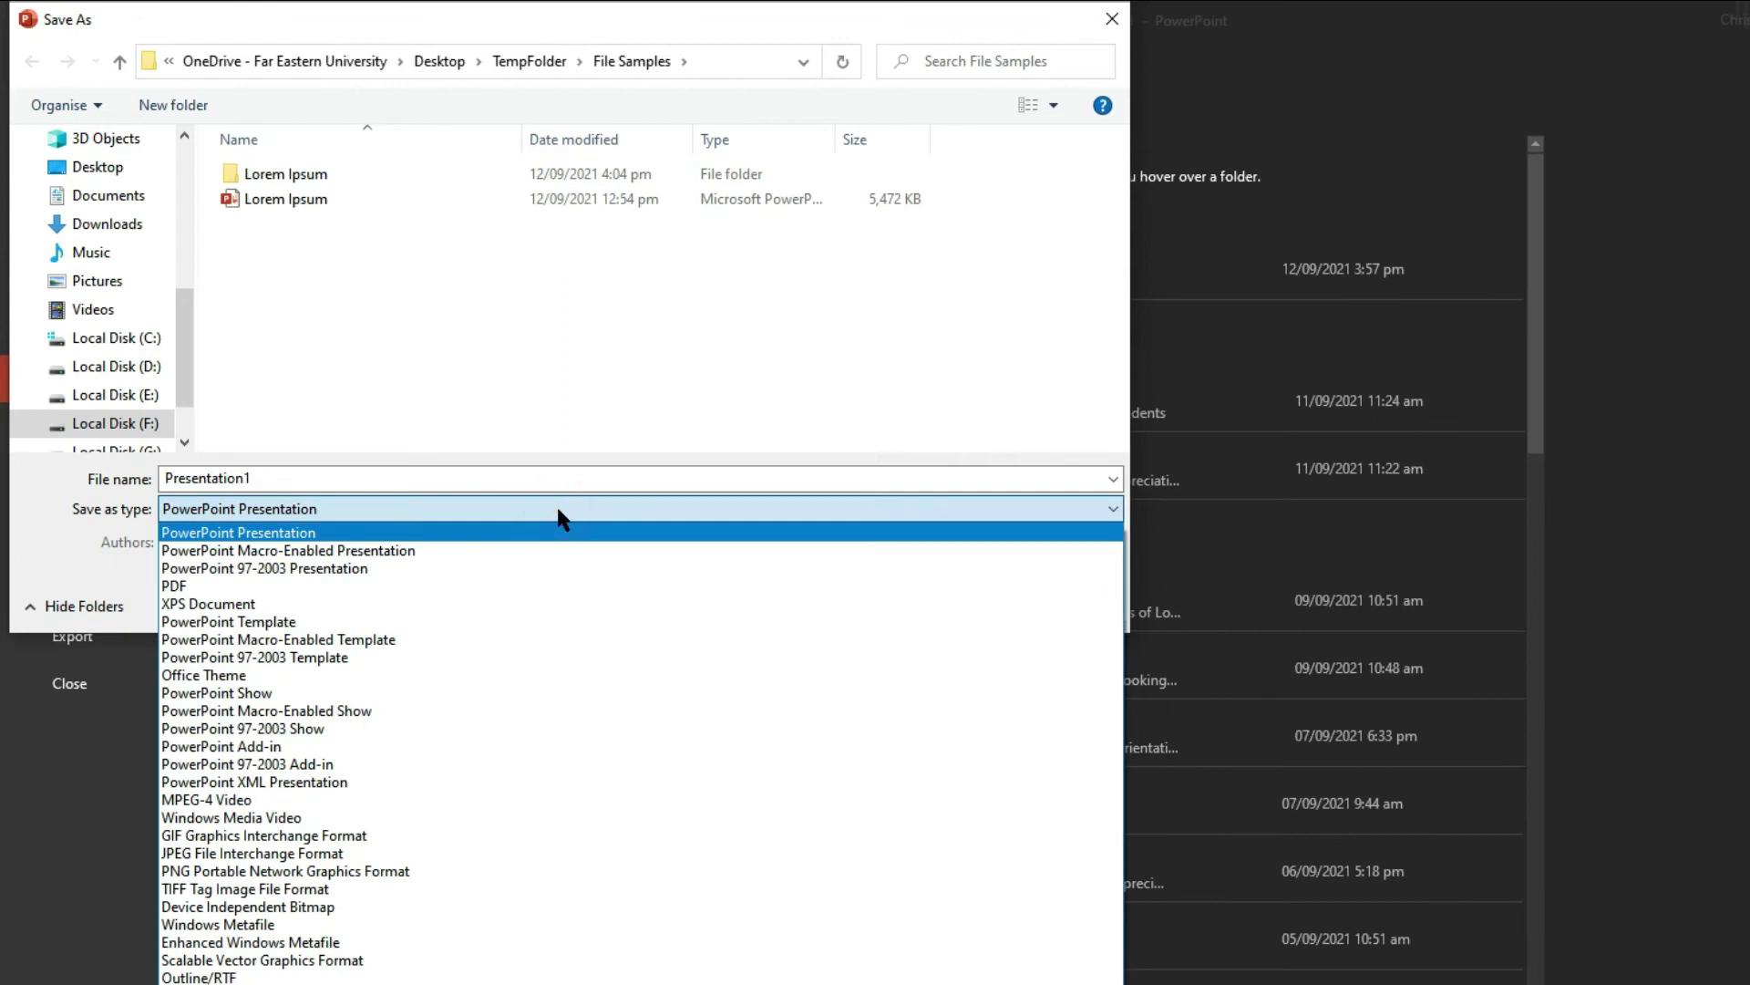
left_click(545, 587)
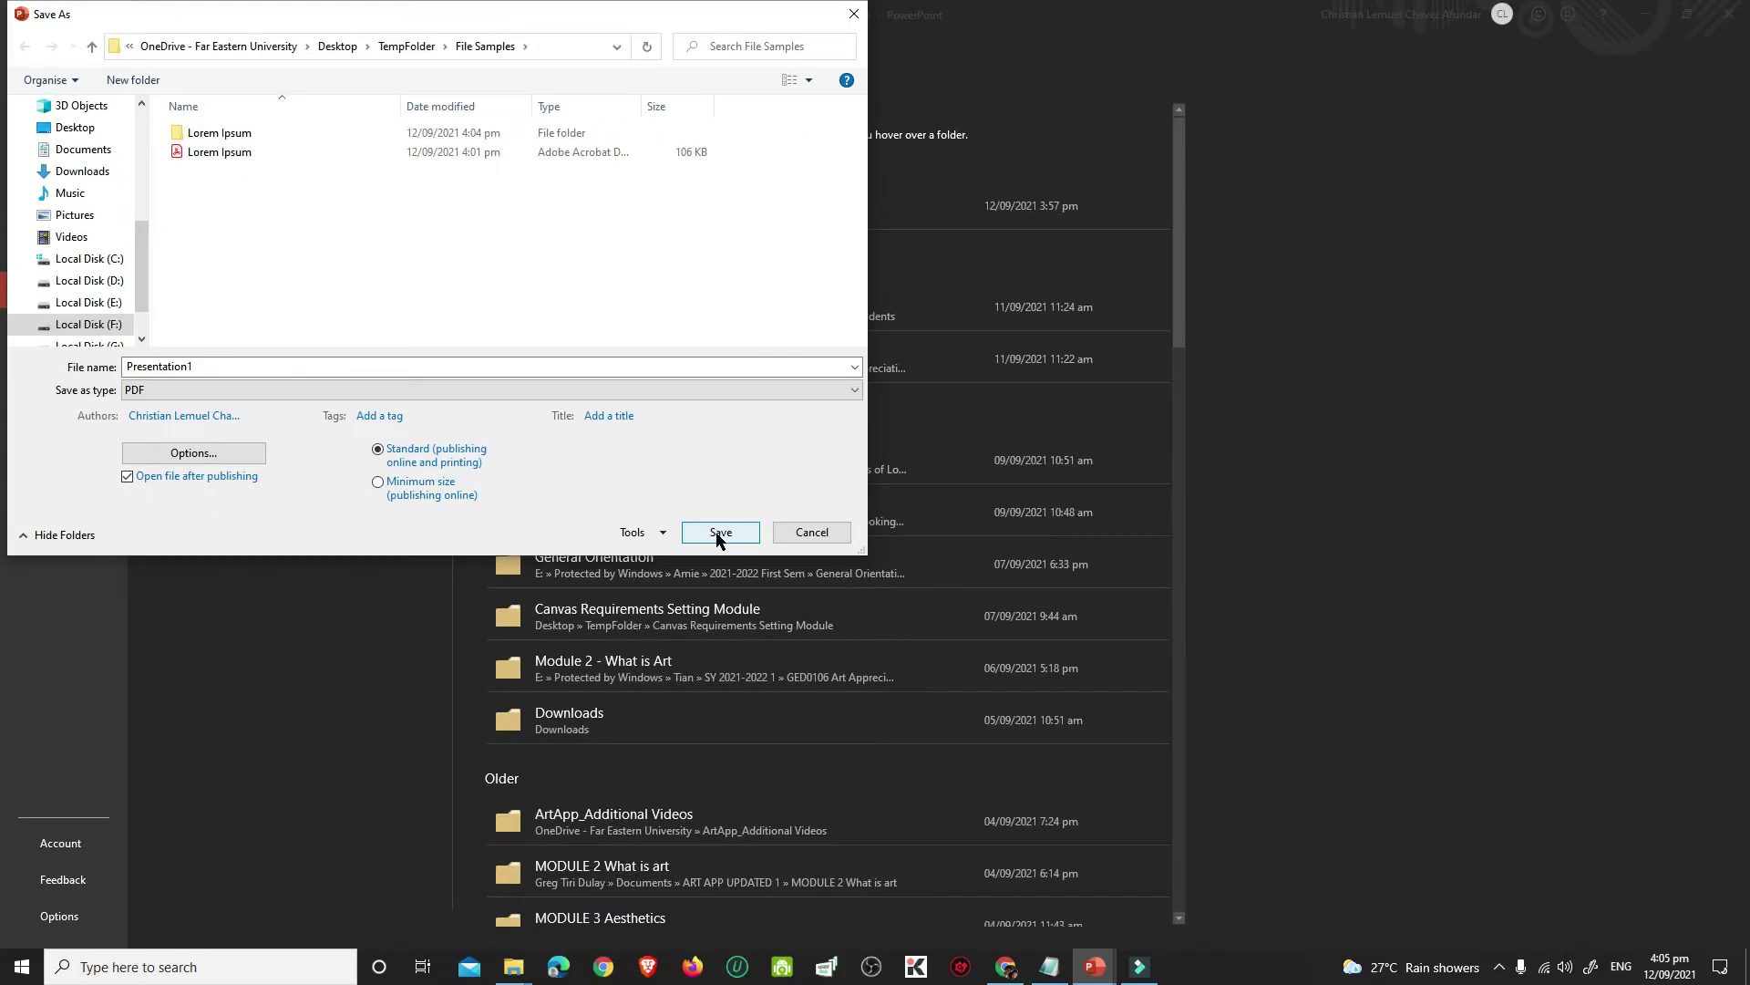
left_click(719, 534)
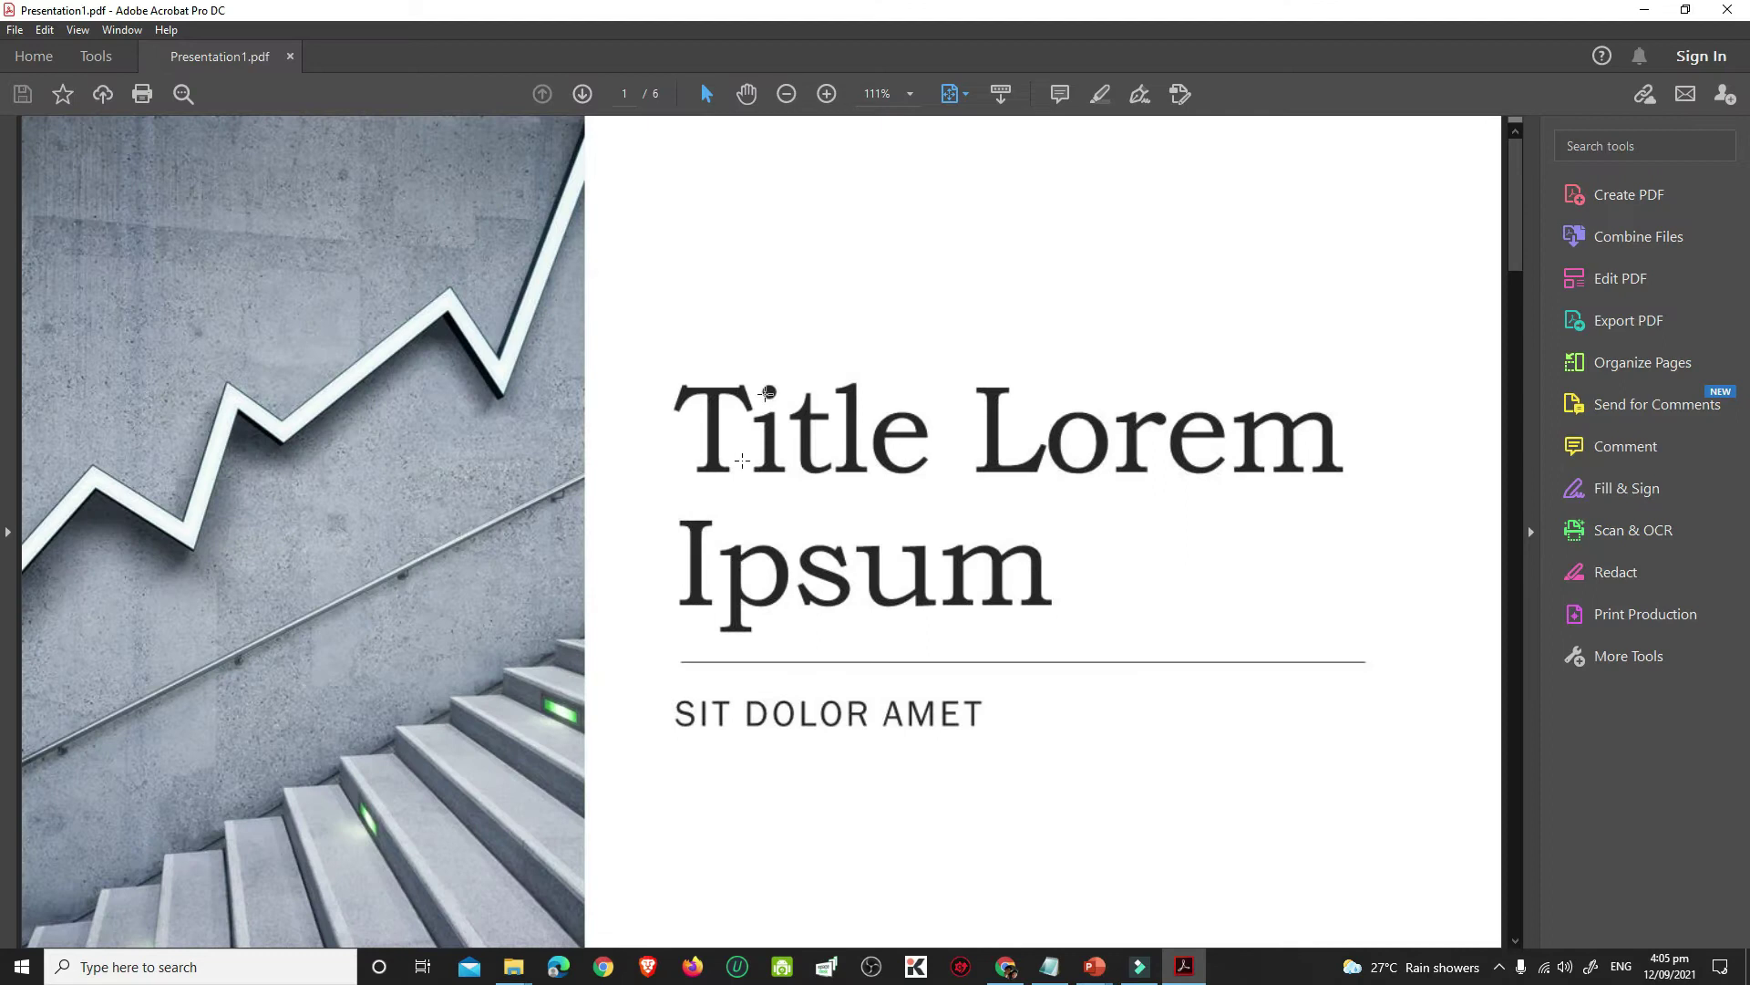
- Zoom out on the PDF in Acrobat, then return to PowerPoint
left_click(786, 94)
left_click(786, 94)
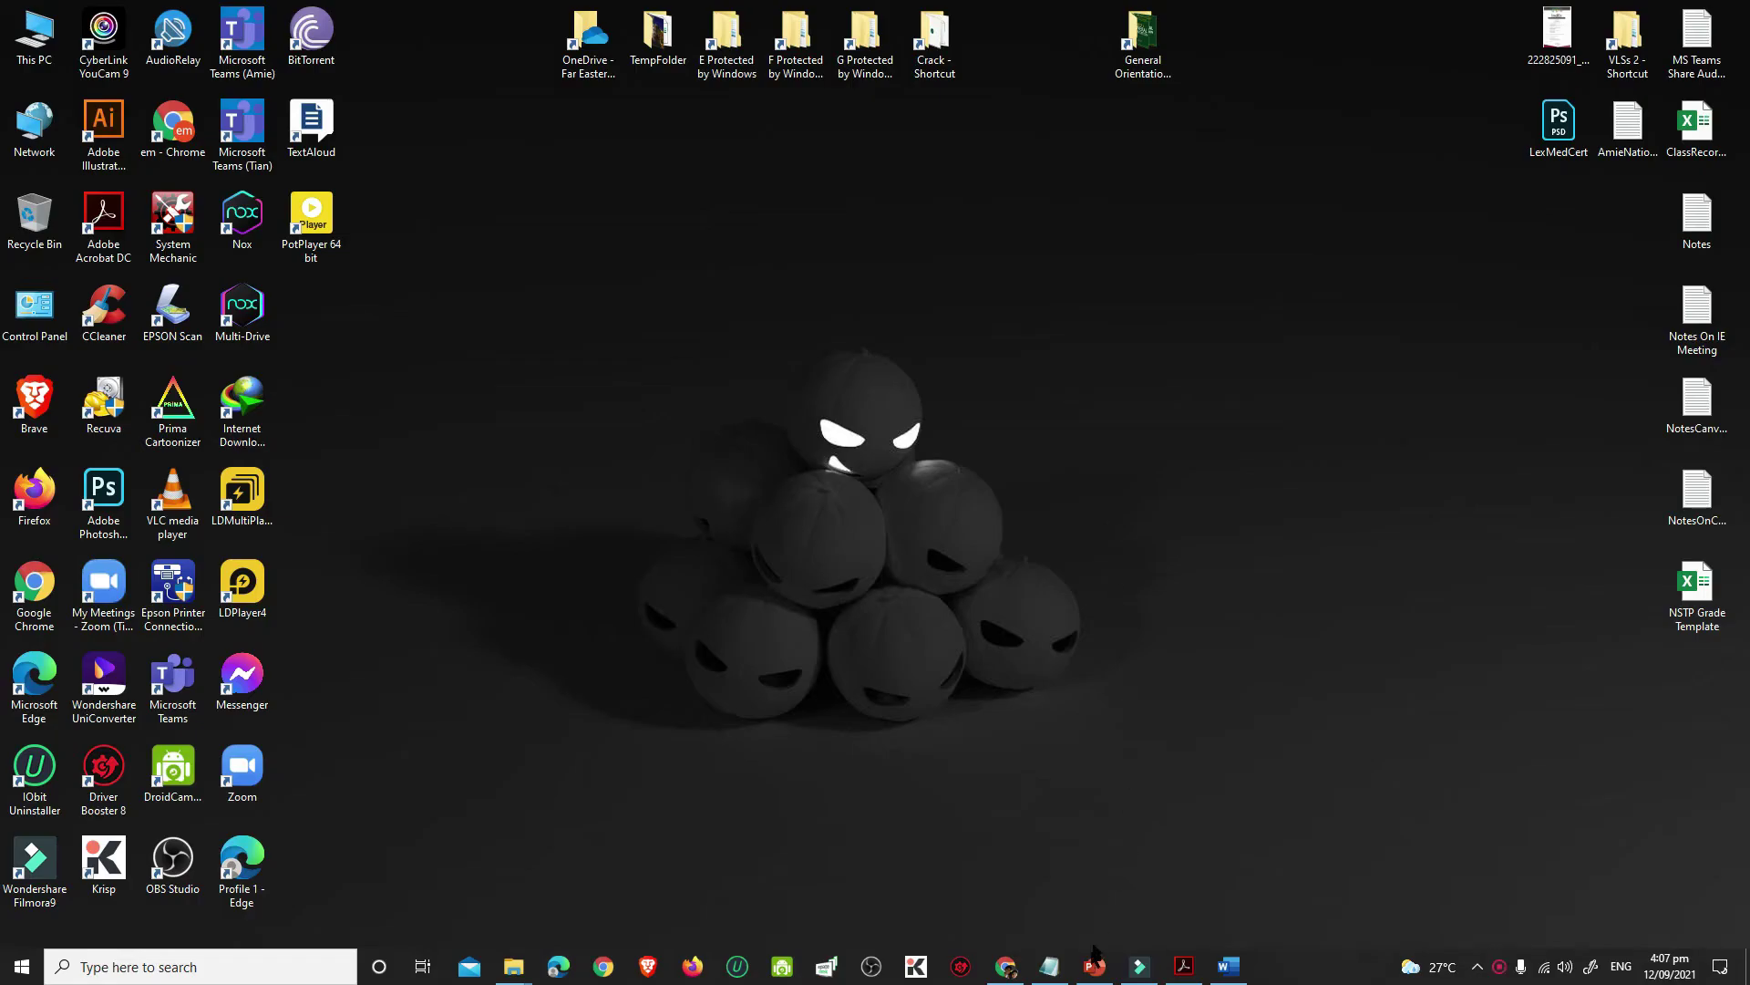
left_click(1095, 962)
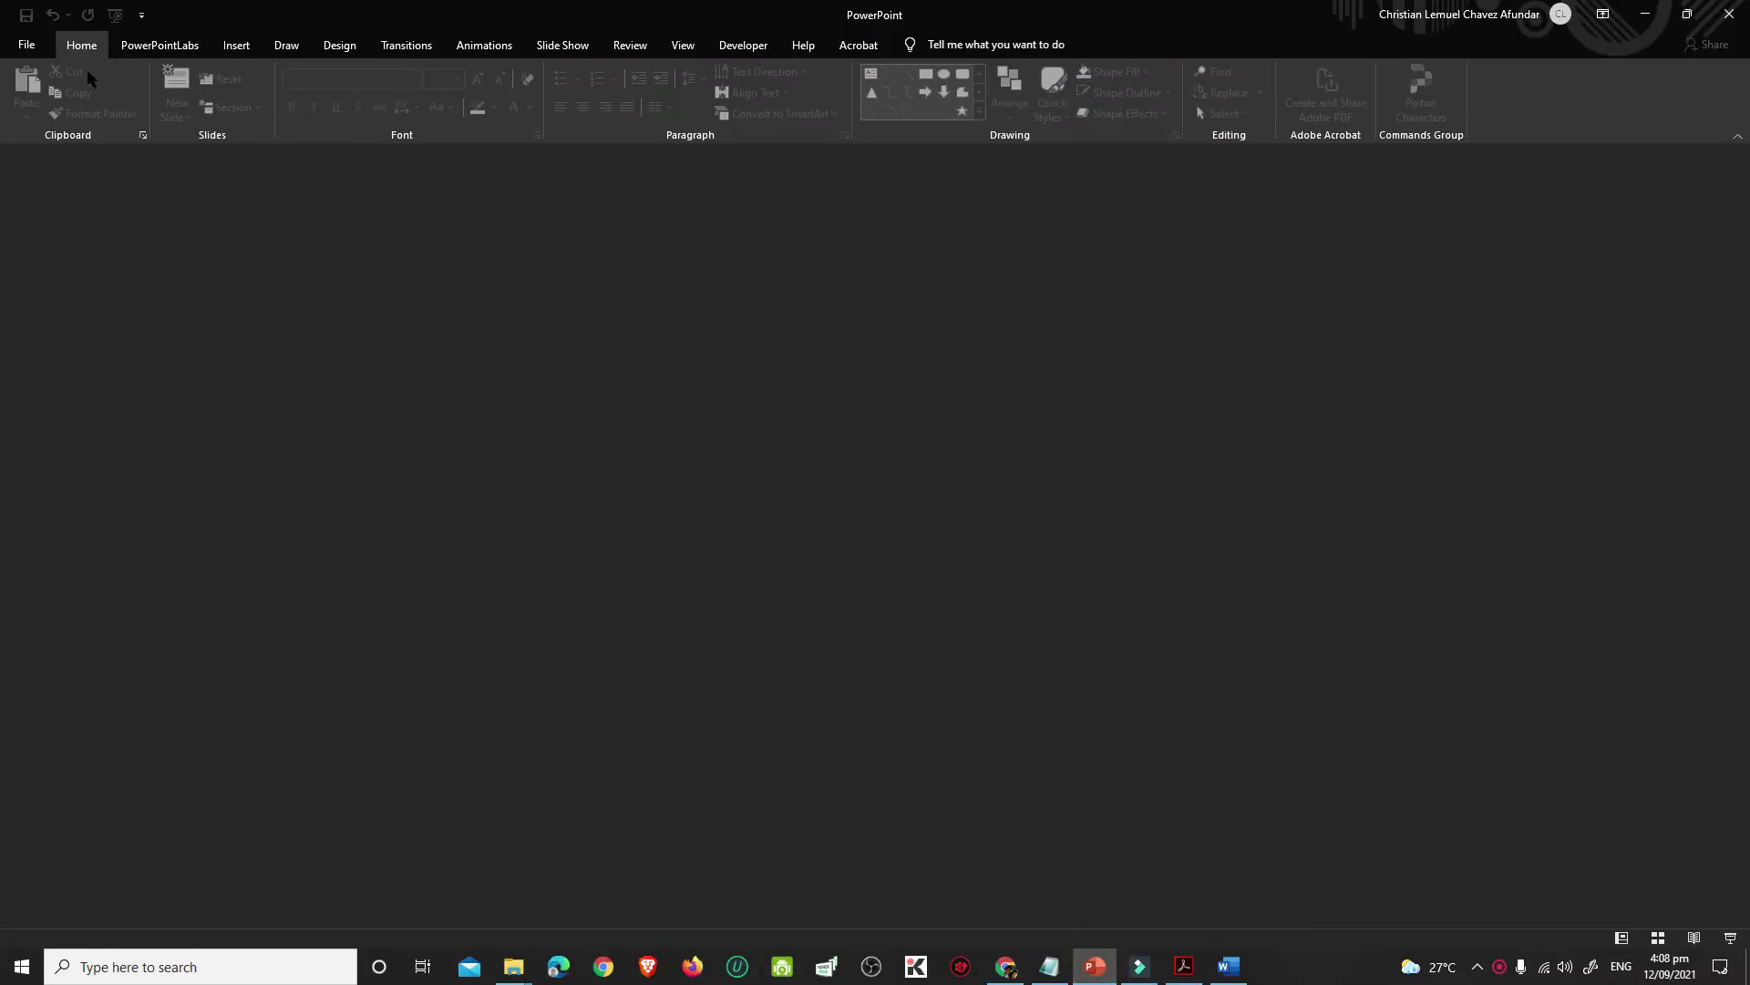
- Create a new blank presentation
left_click(26, 45)
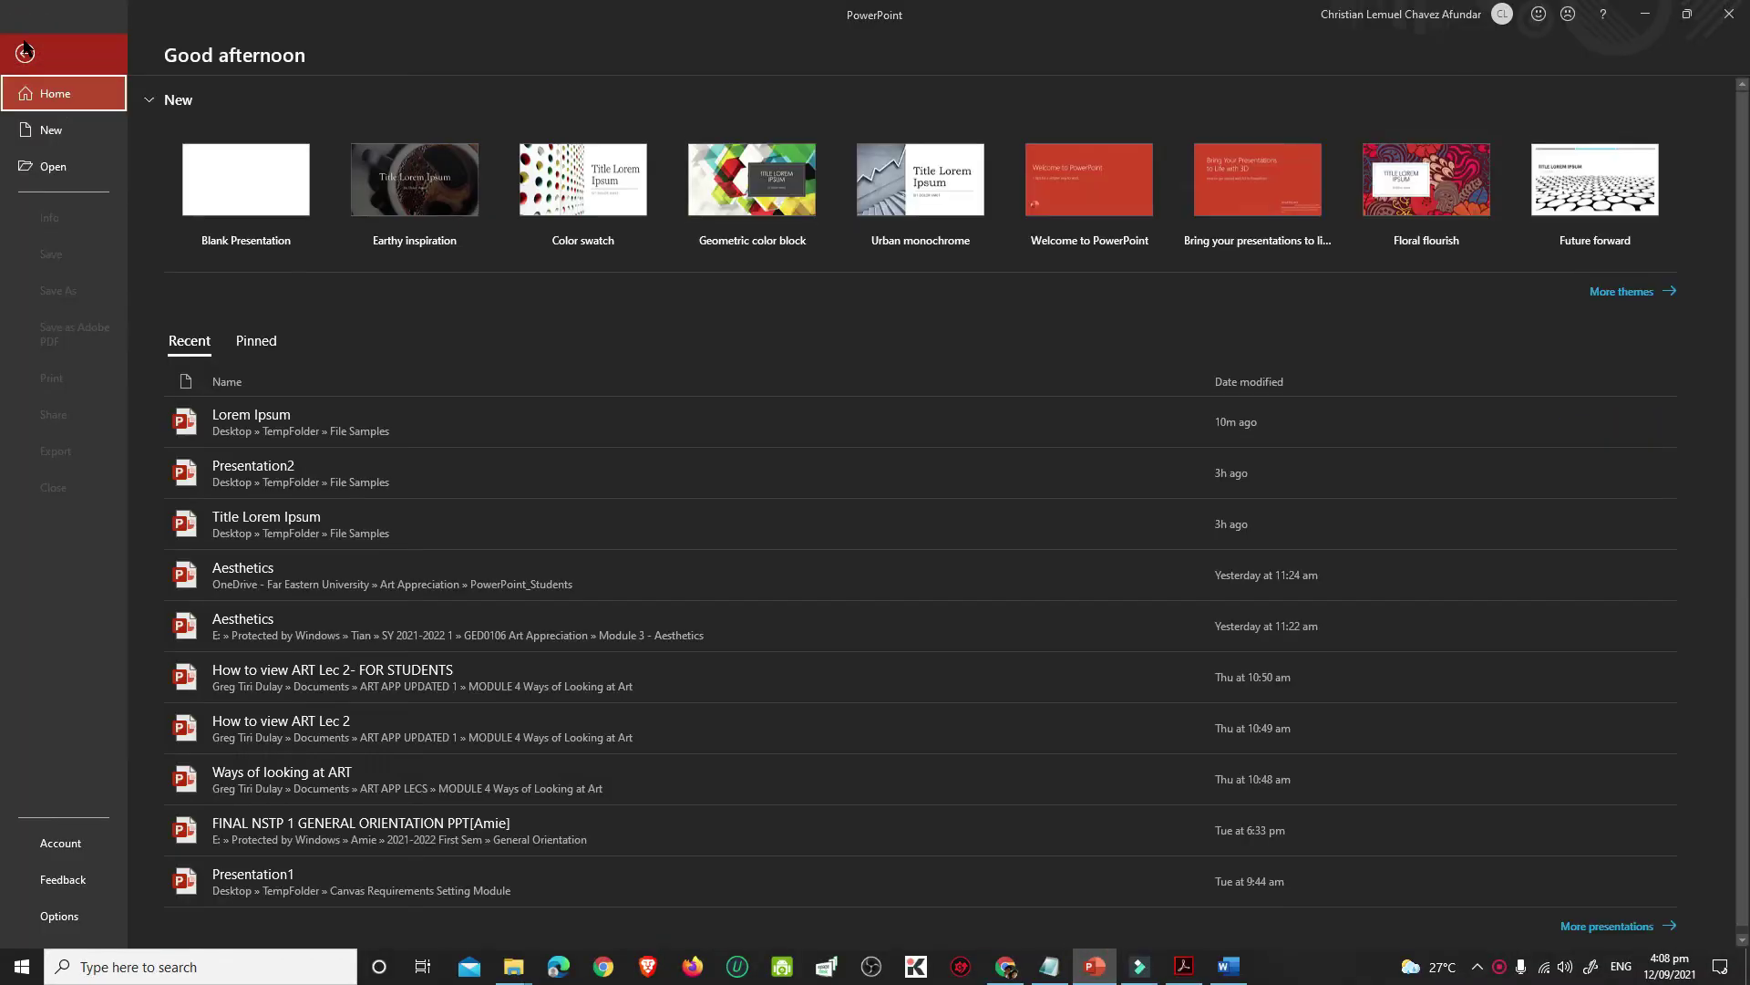
left_click(65, 144)
left_click(247, 155)
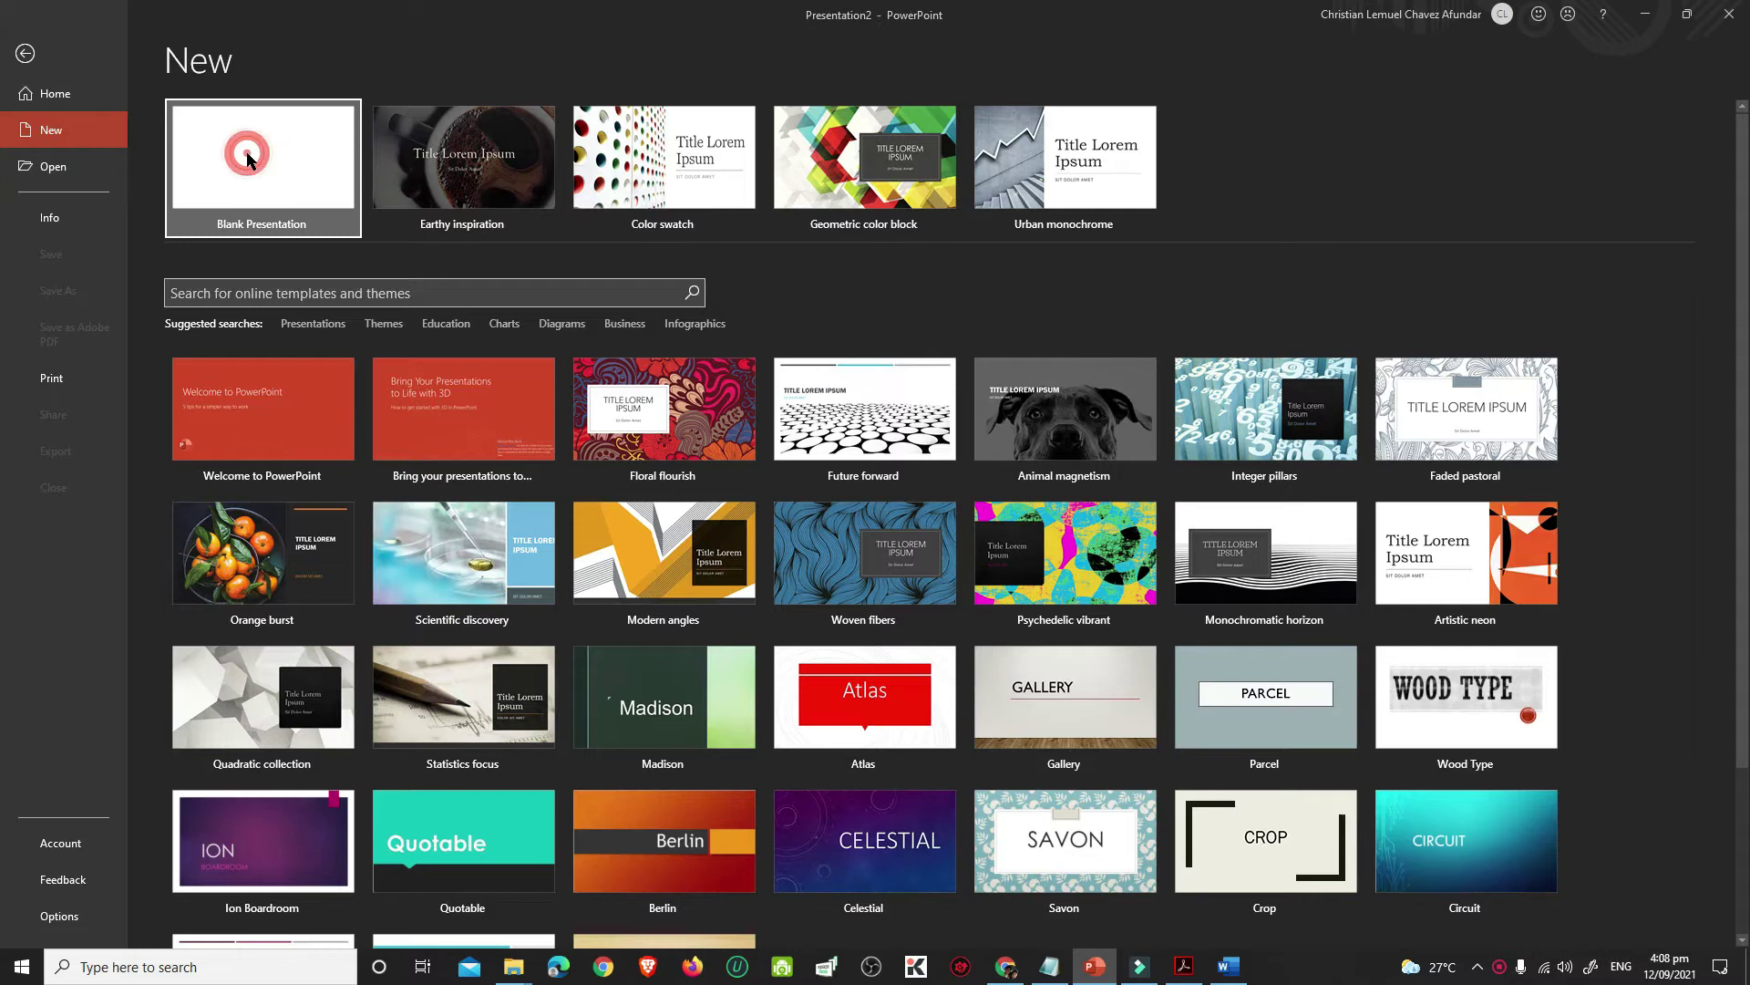
- Set a portrait Letter Paper custom slide size with Maximize, then duplicate the first slide
left_click(339, 44)
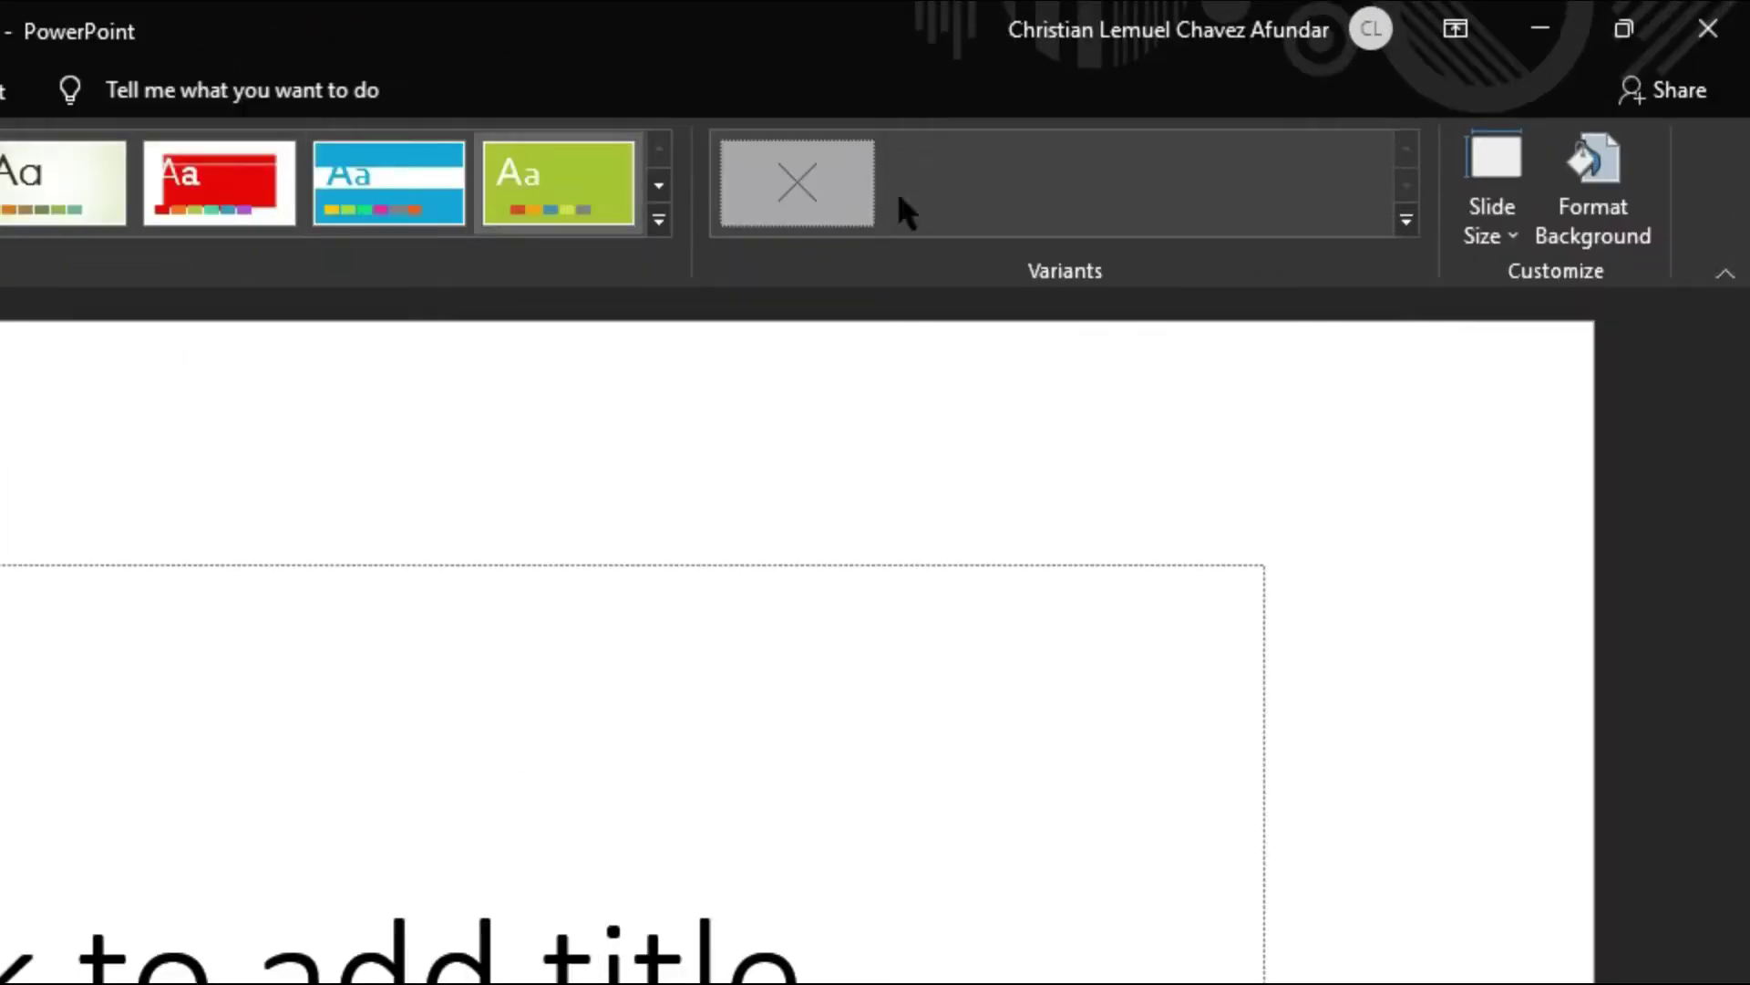
left_click(1501, 234)
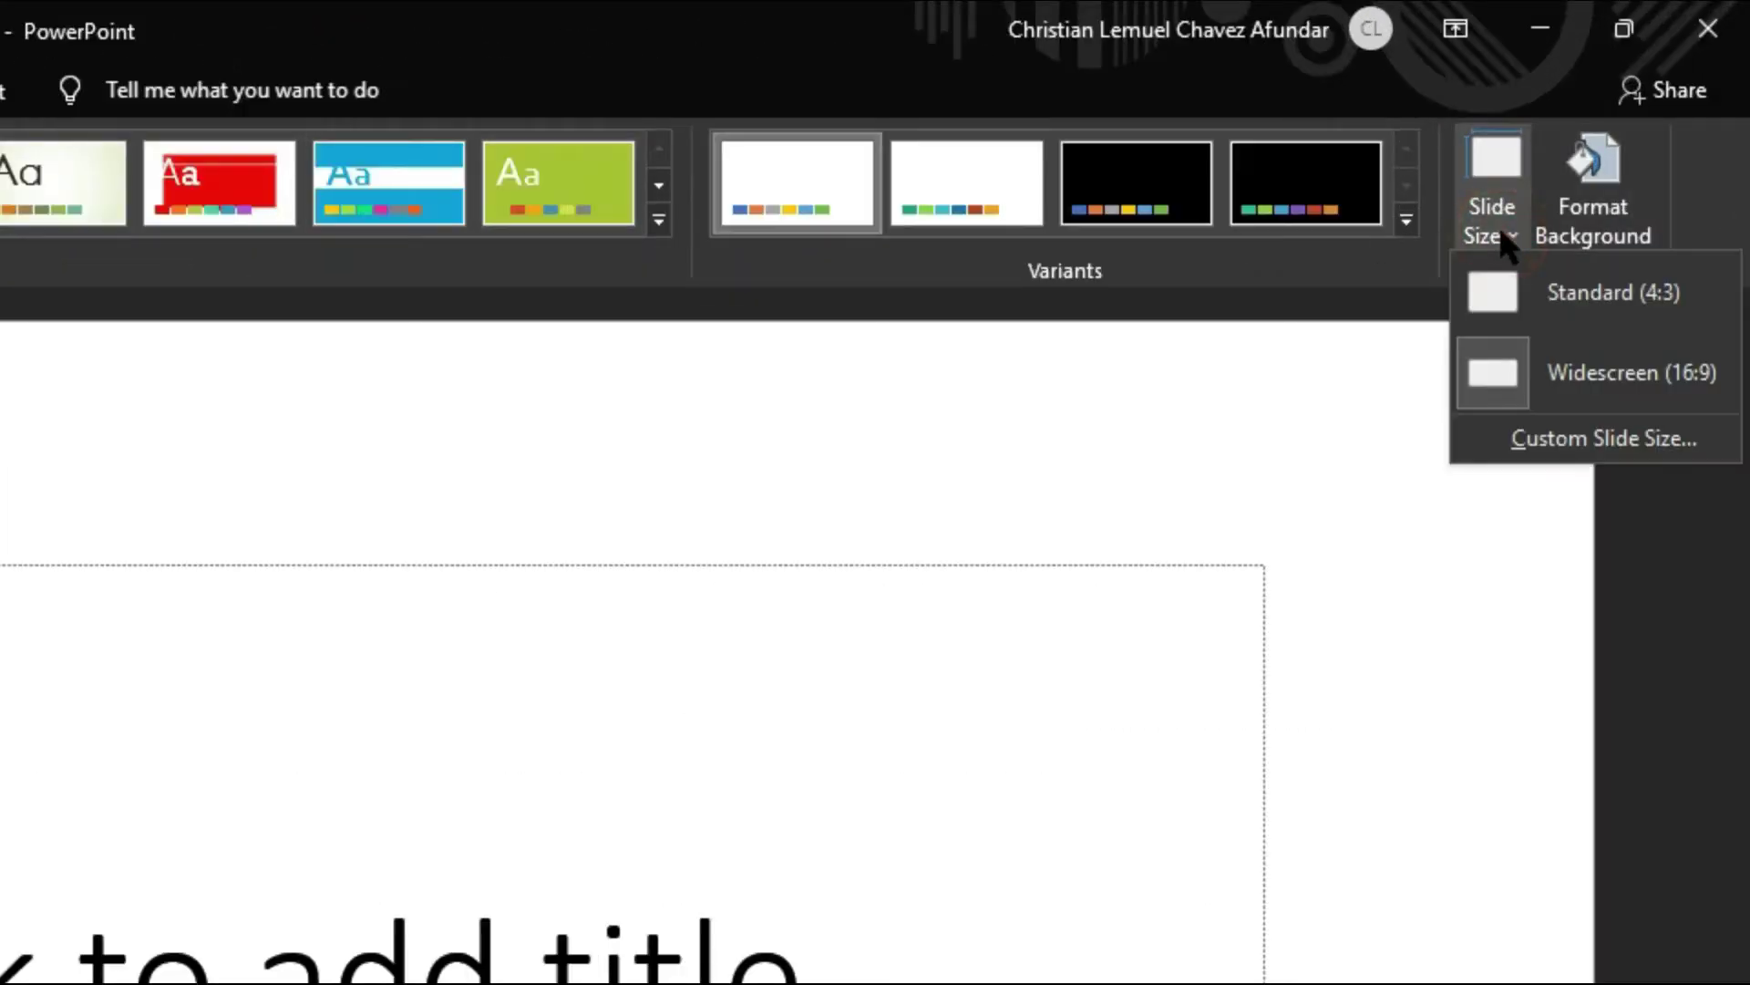
left_click(1577, 436)
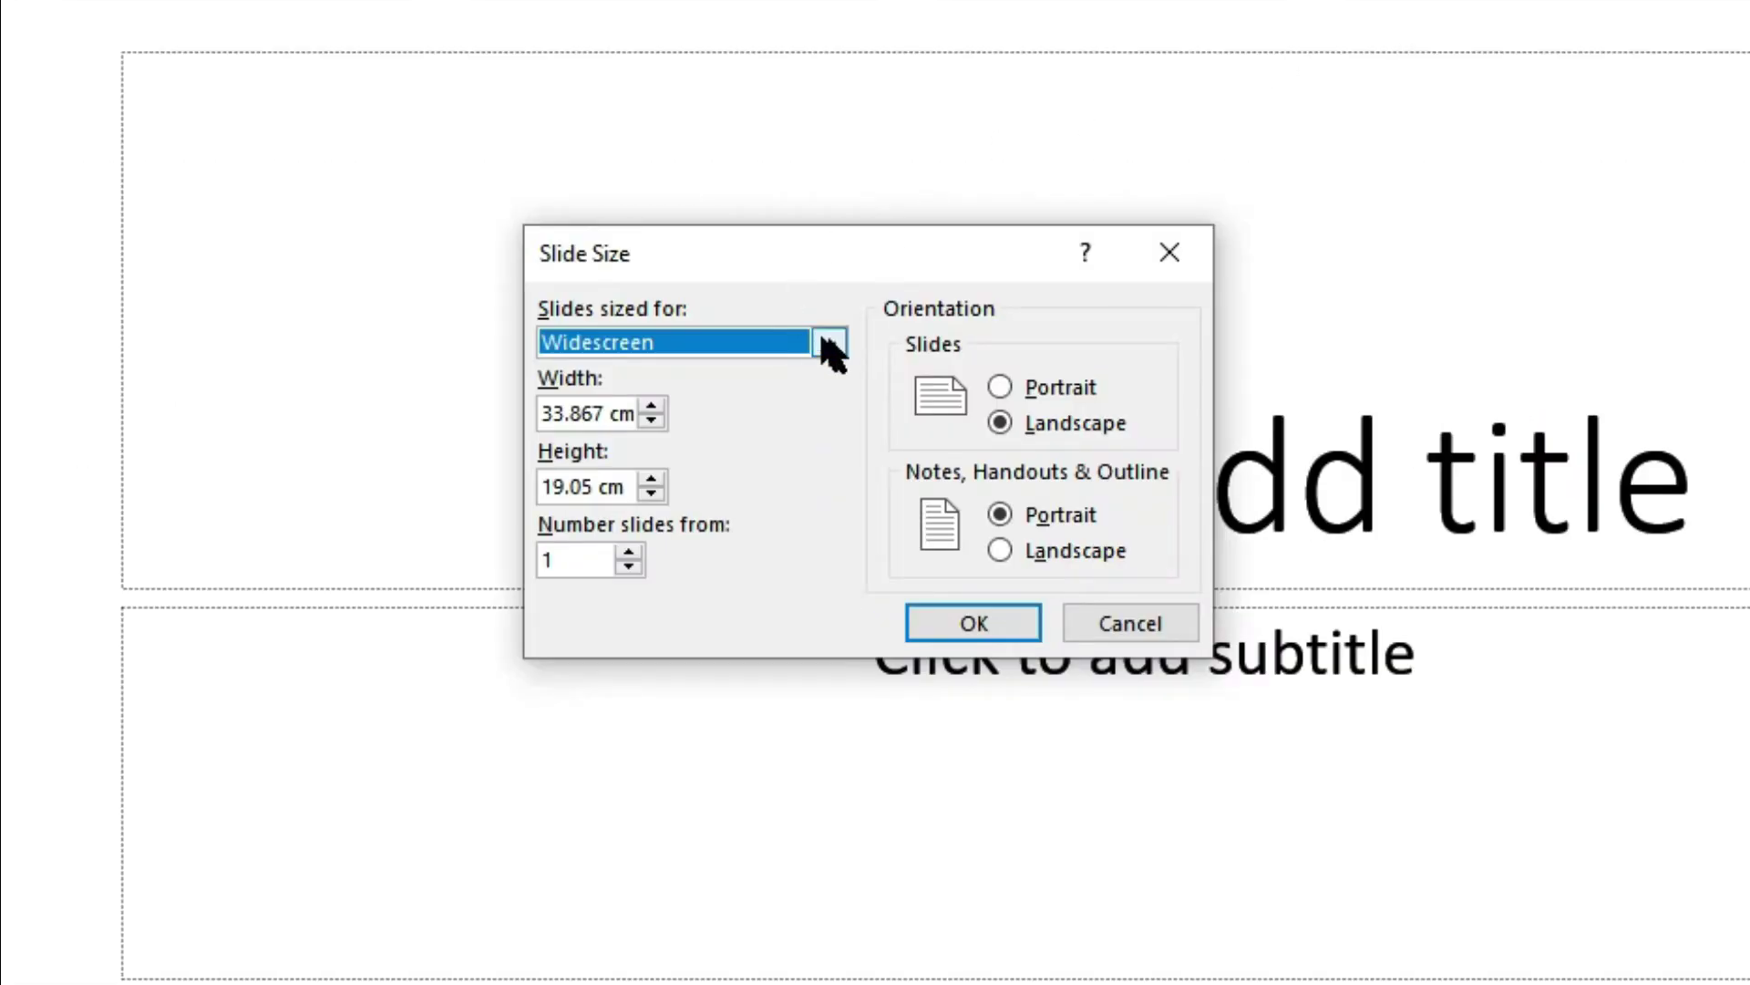
left_click(830, 343)
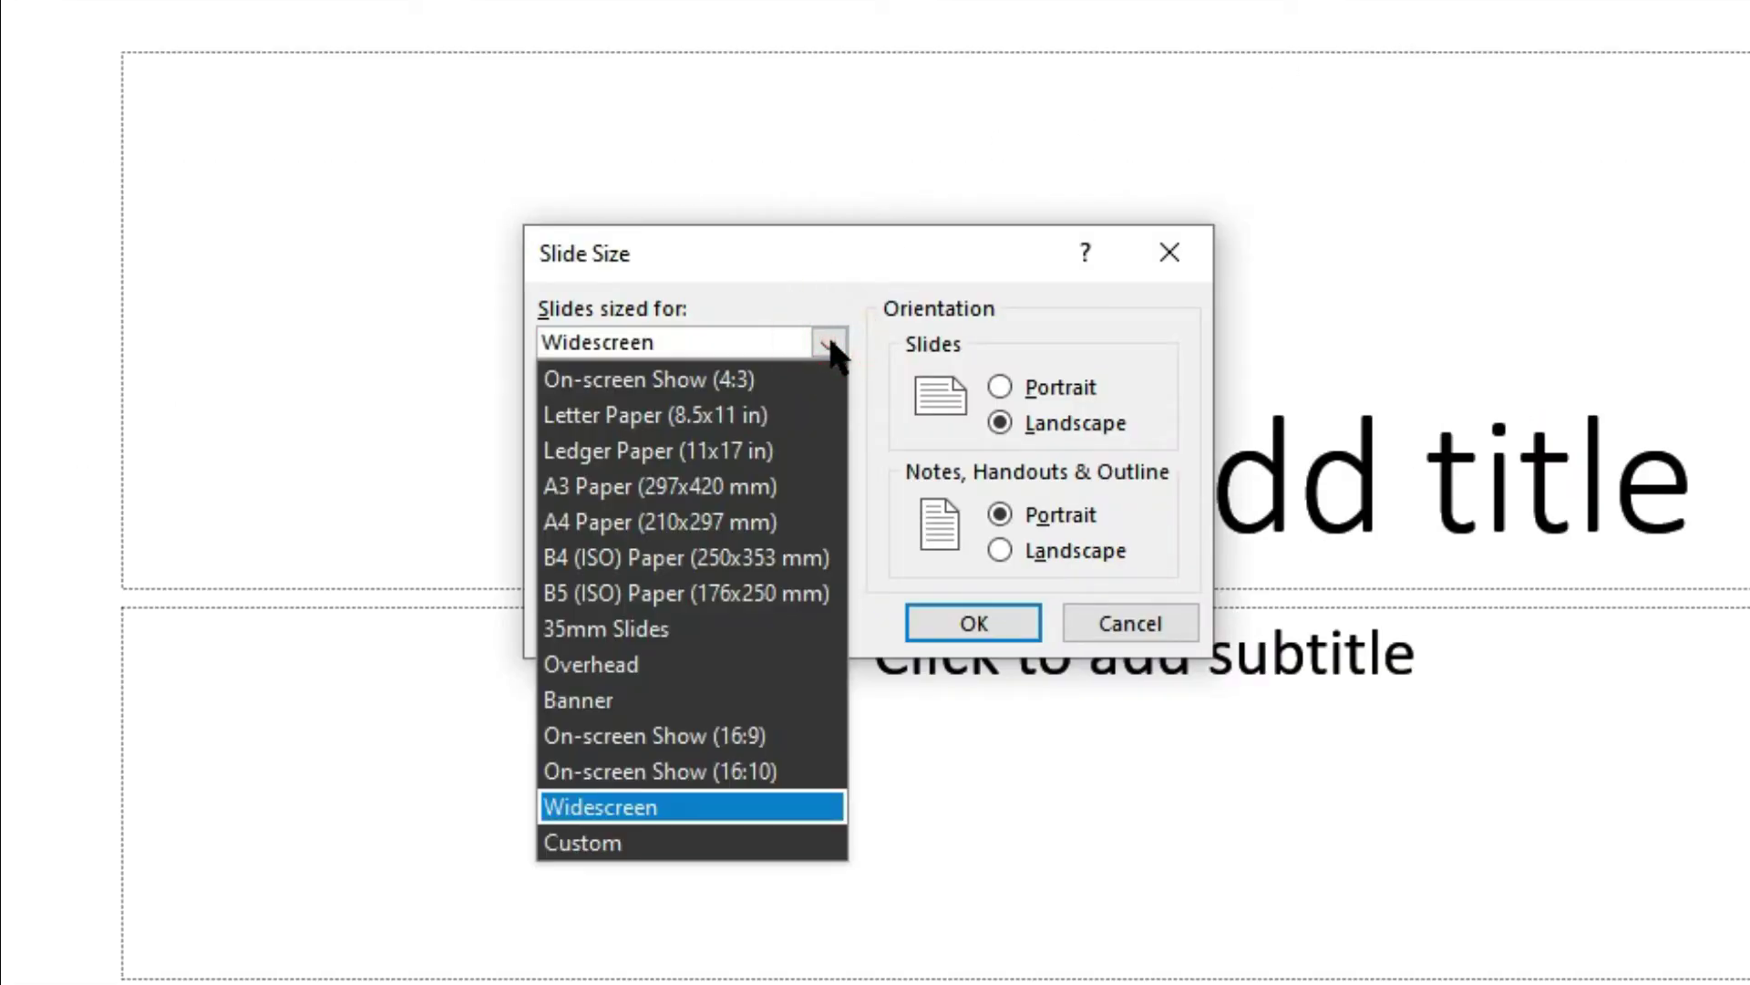
left_click(755, 416)
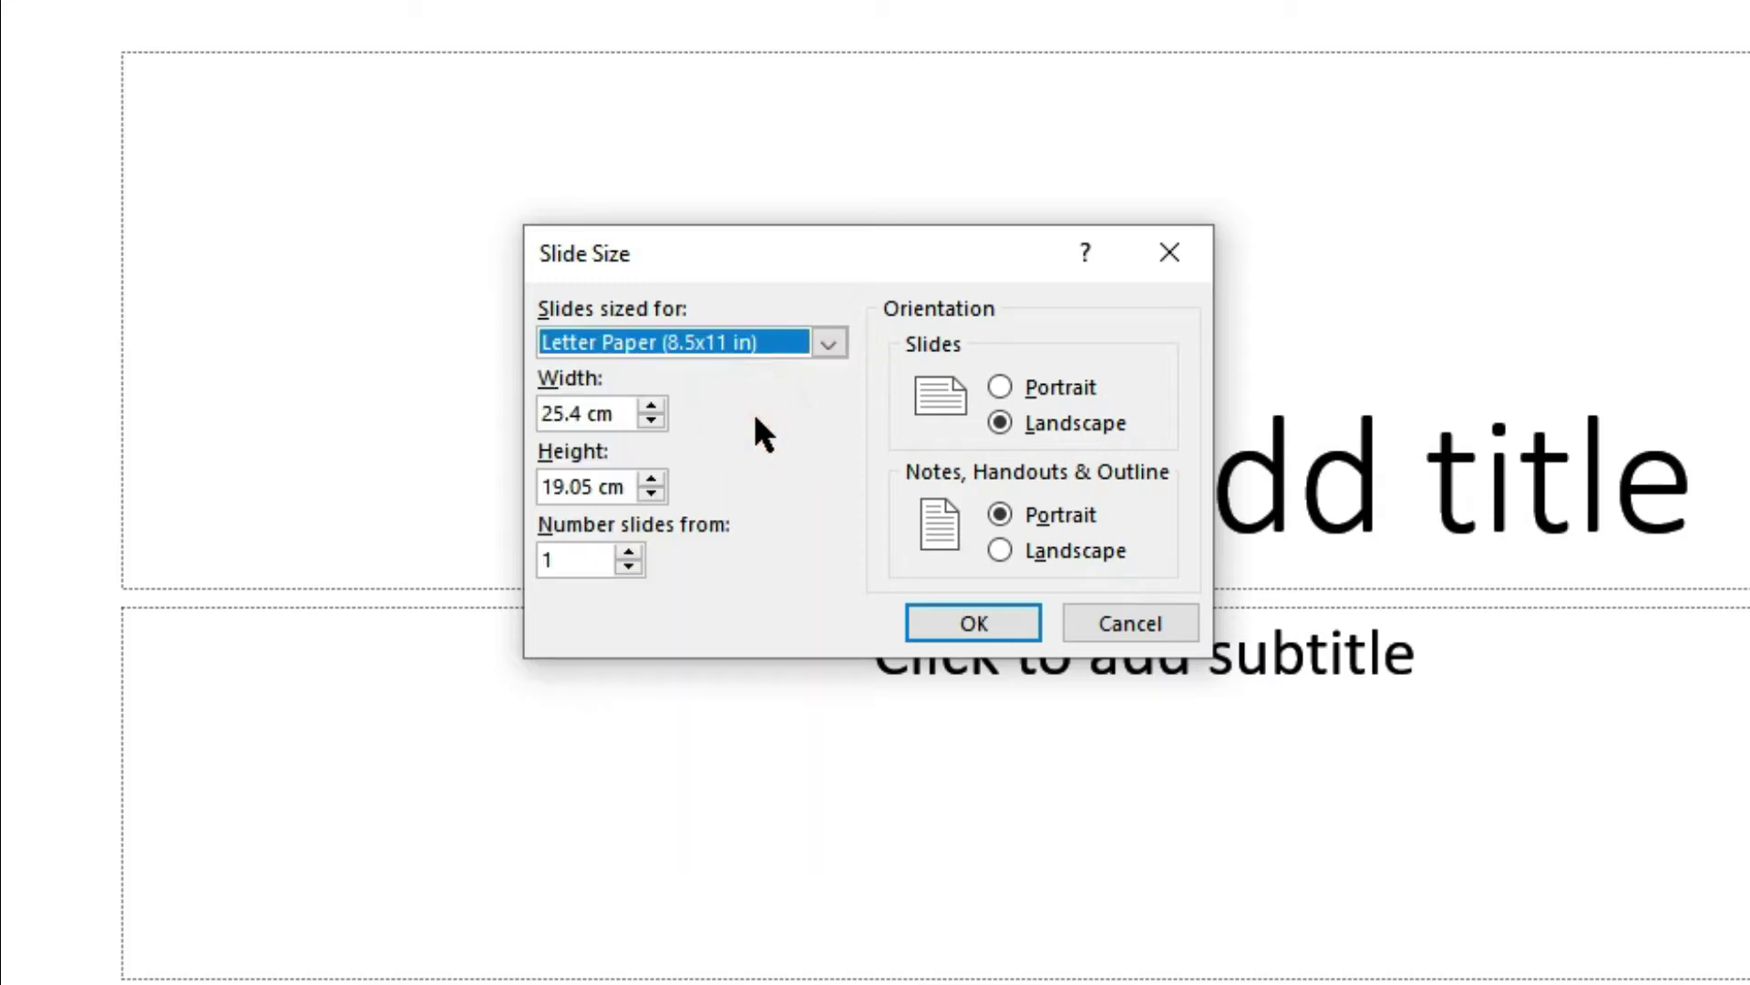
left_click(1001, 386)
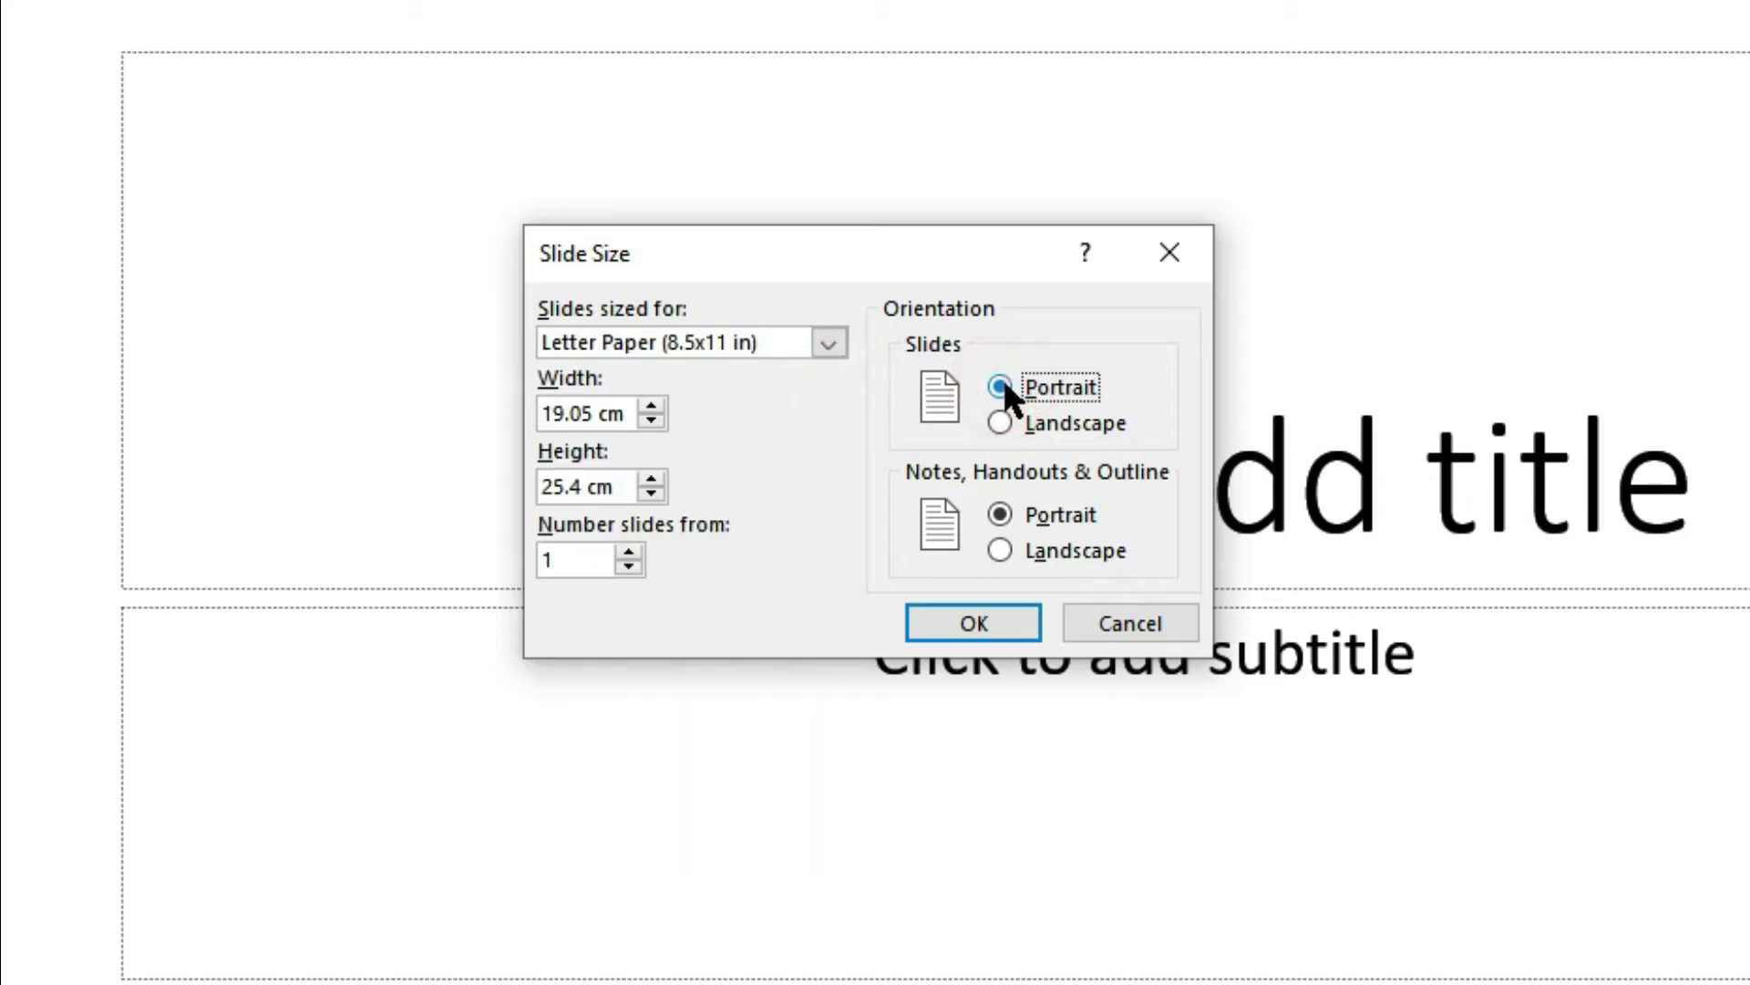
left_click(972, 623)
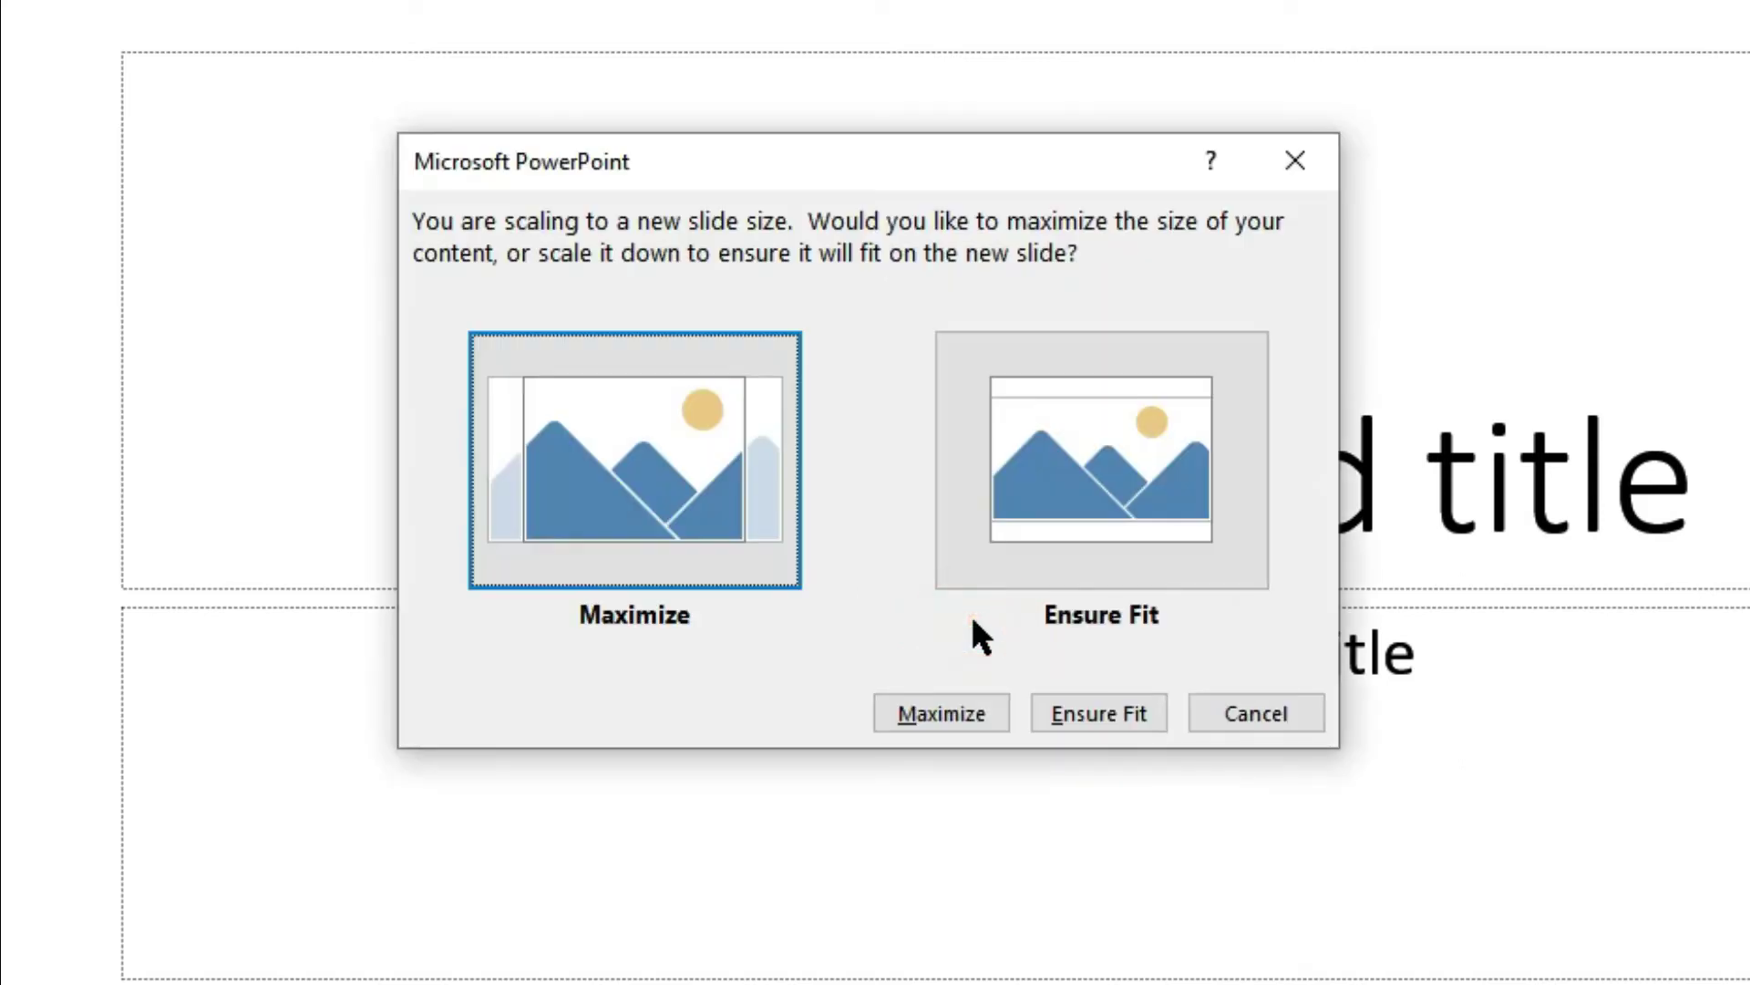
left_click(952, 709)
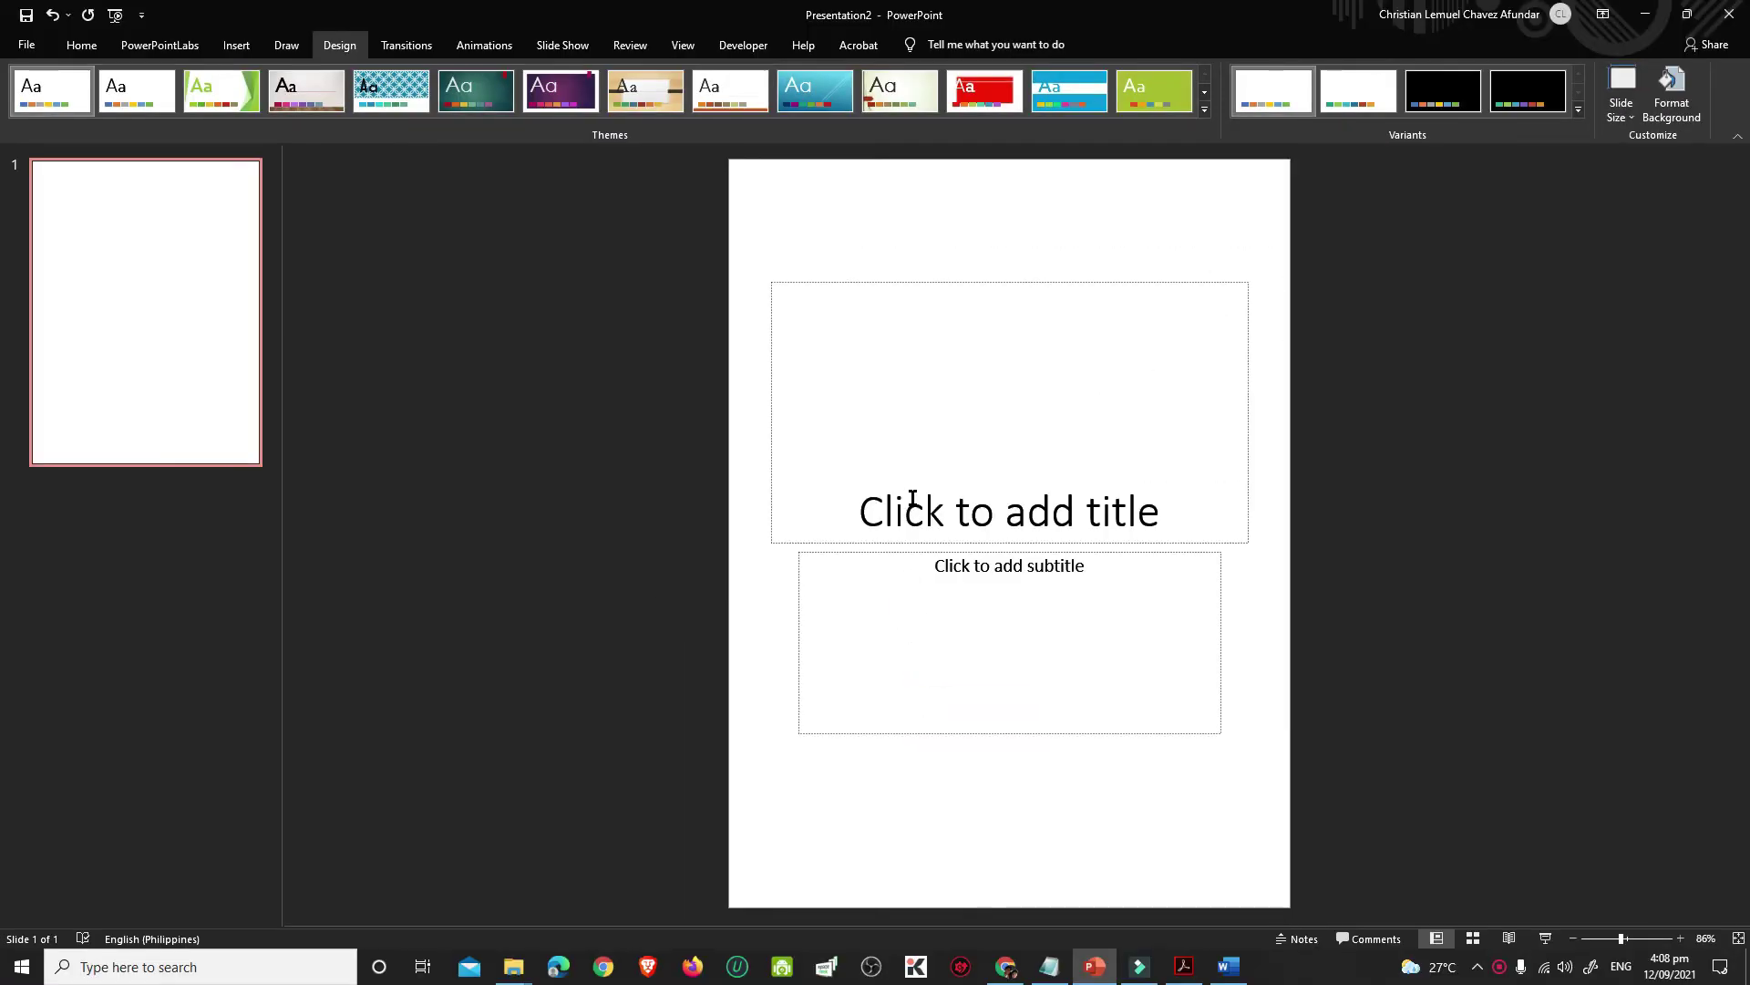
right_click(136, 369)
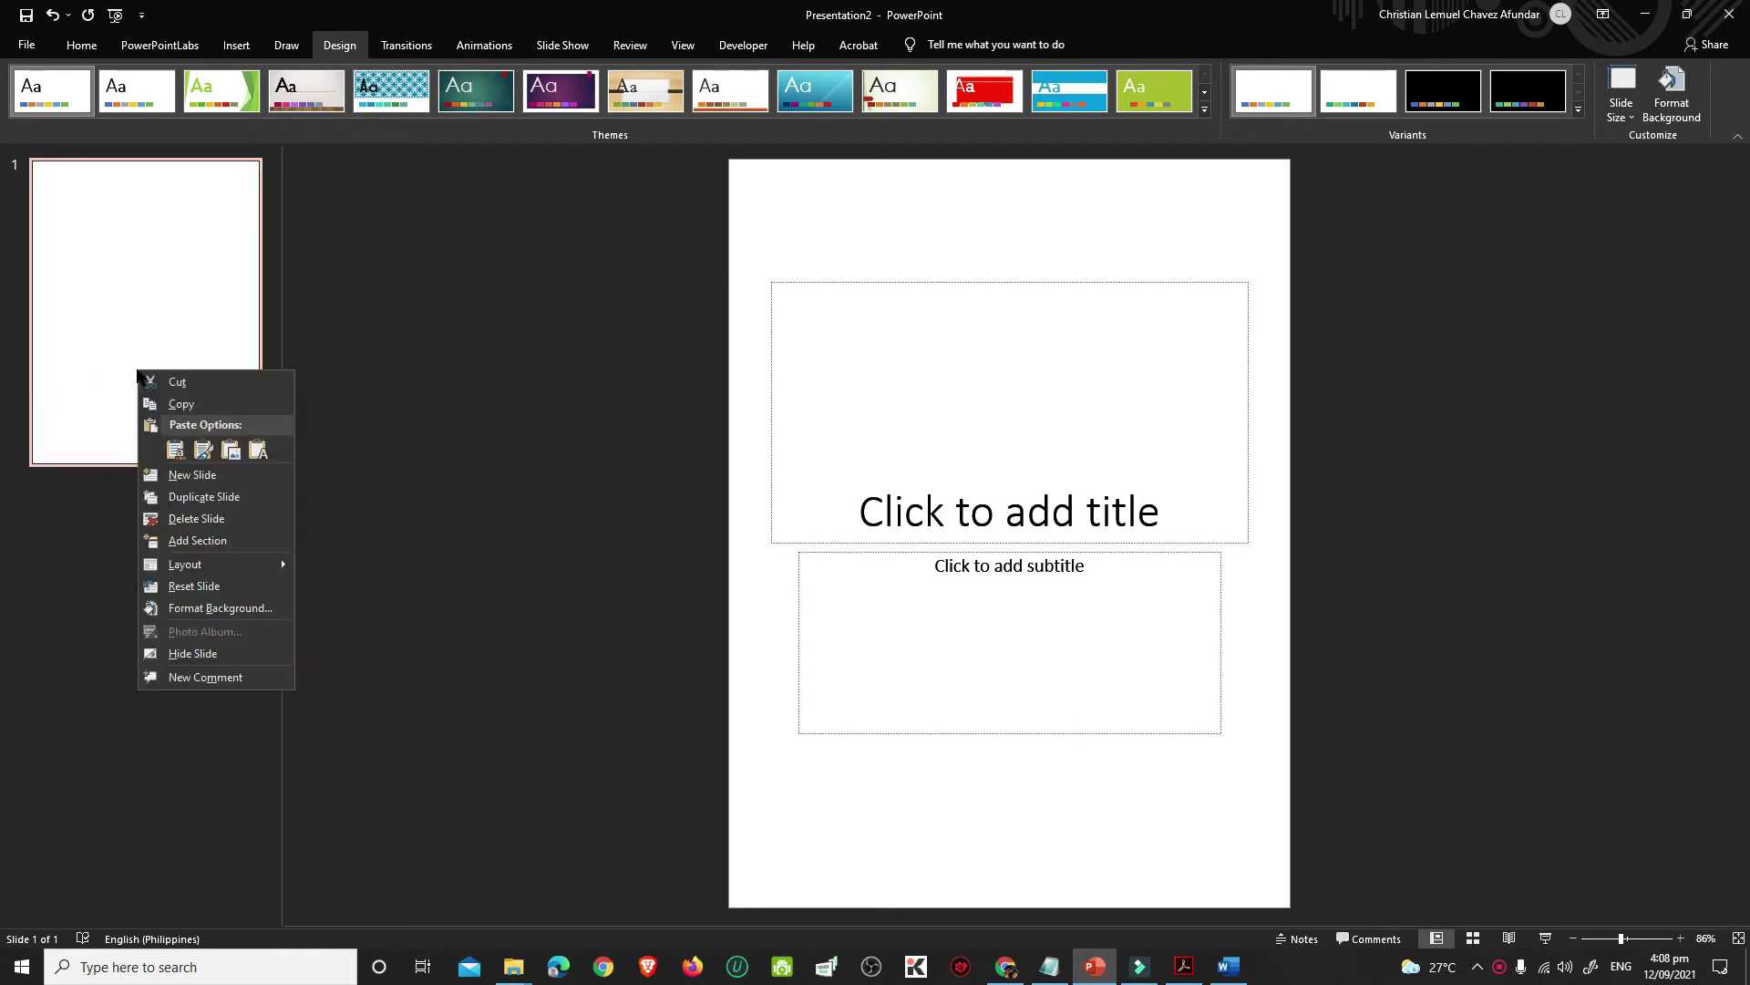
left_click(195, 496)
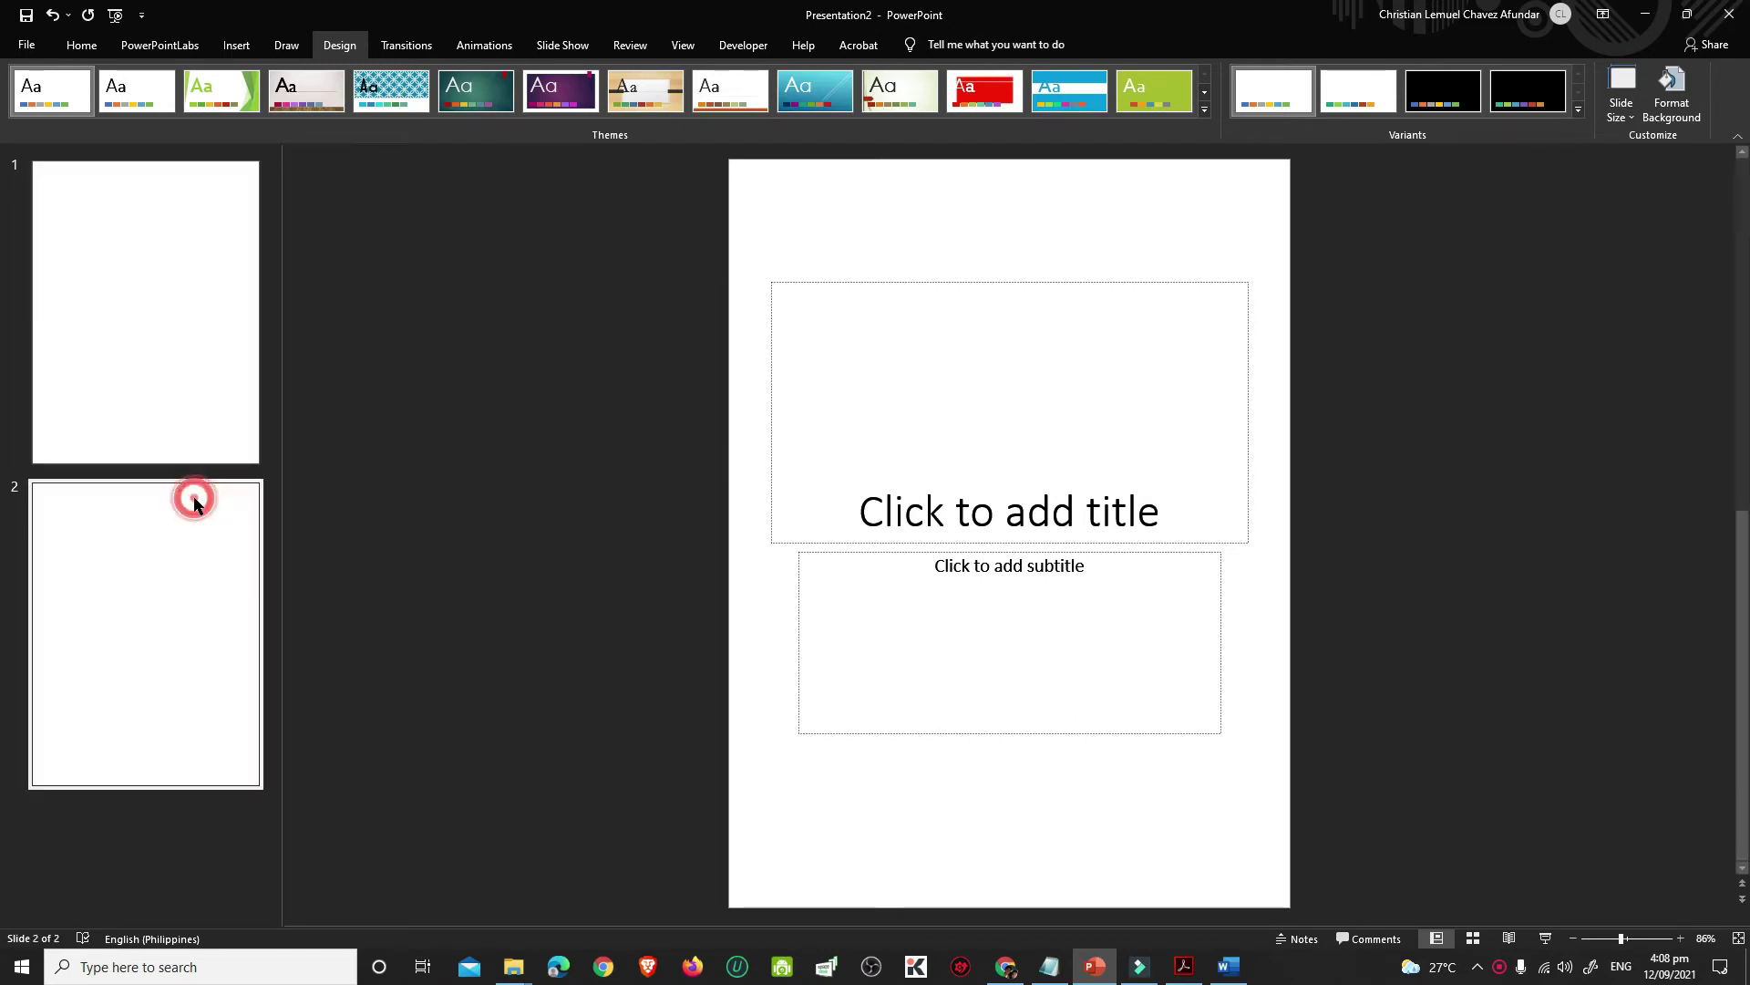
- Copy the Lorem Ipsum text from its title through 'Where does it come from?' in Word
left_click(195, 446)
left_click(1226, 968)
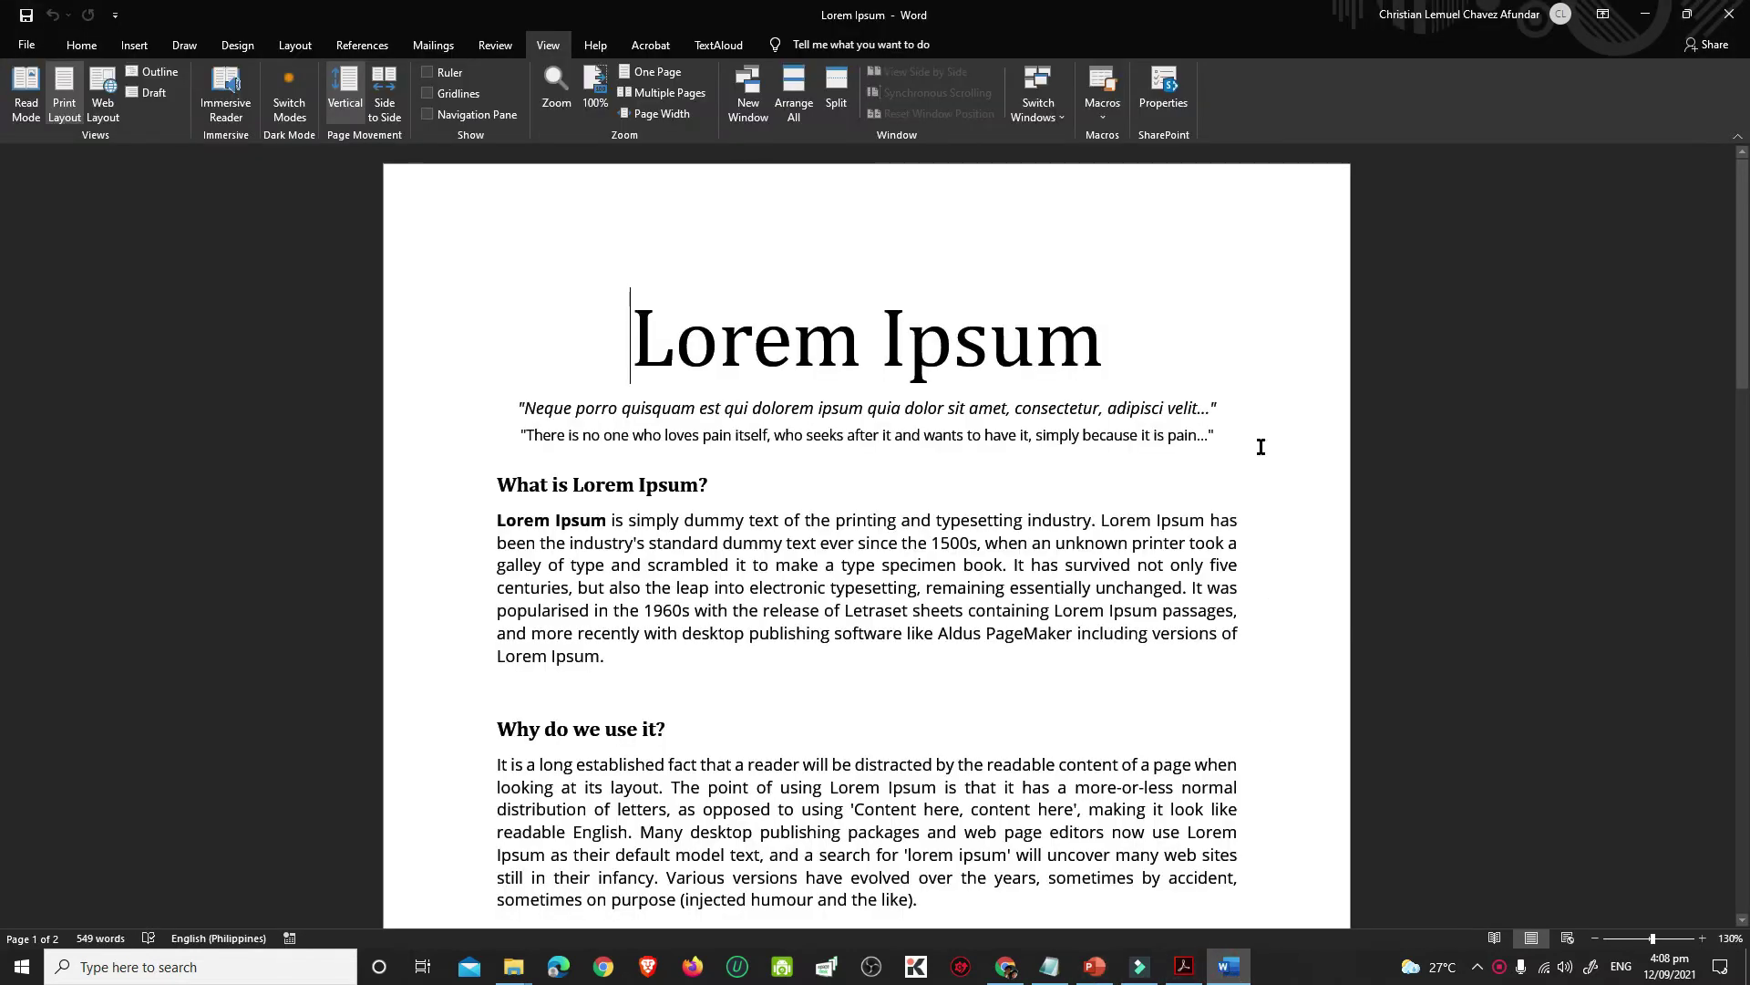
left_click_drag(638, 329, 709, 721)
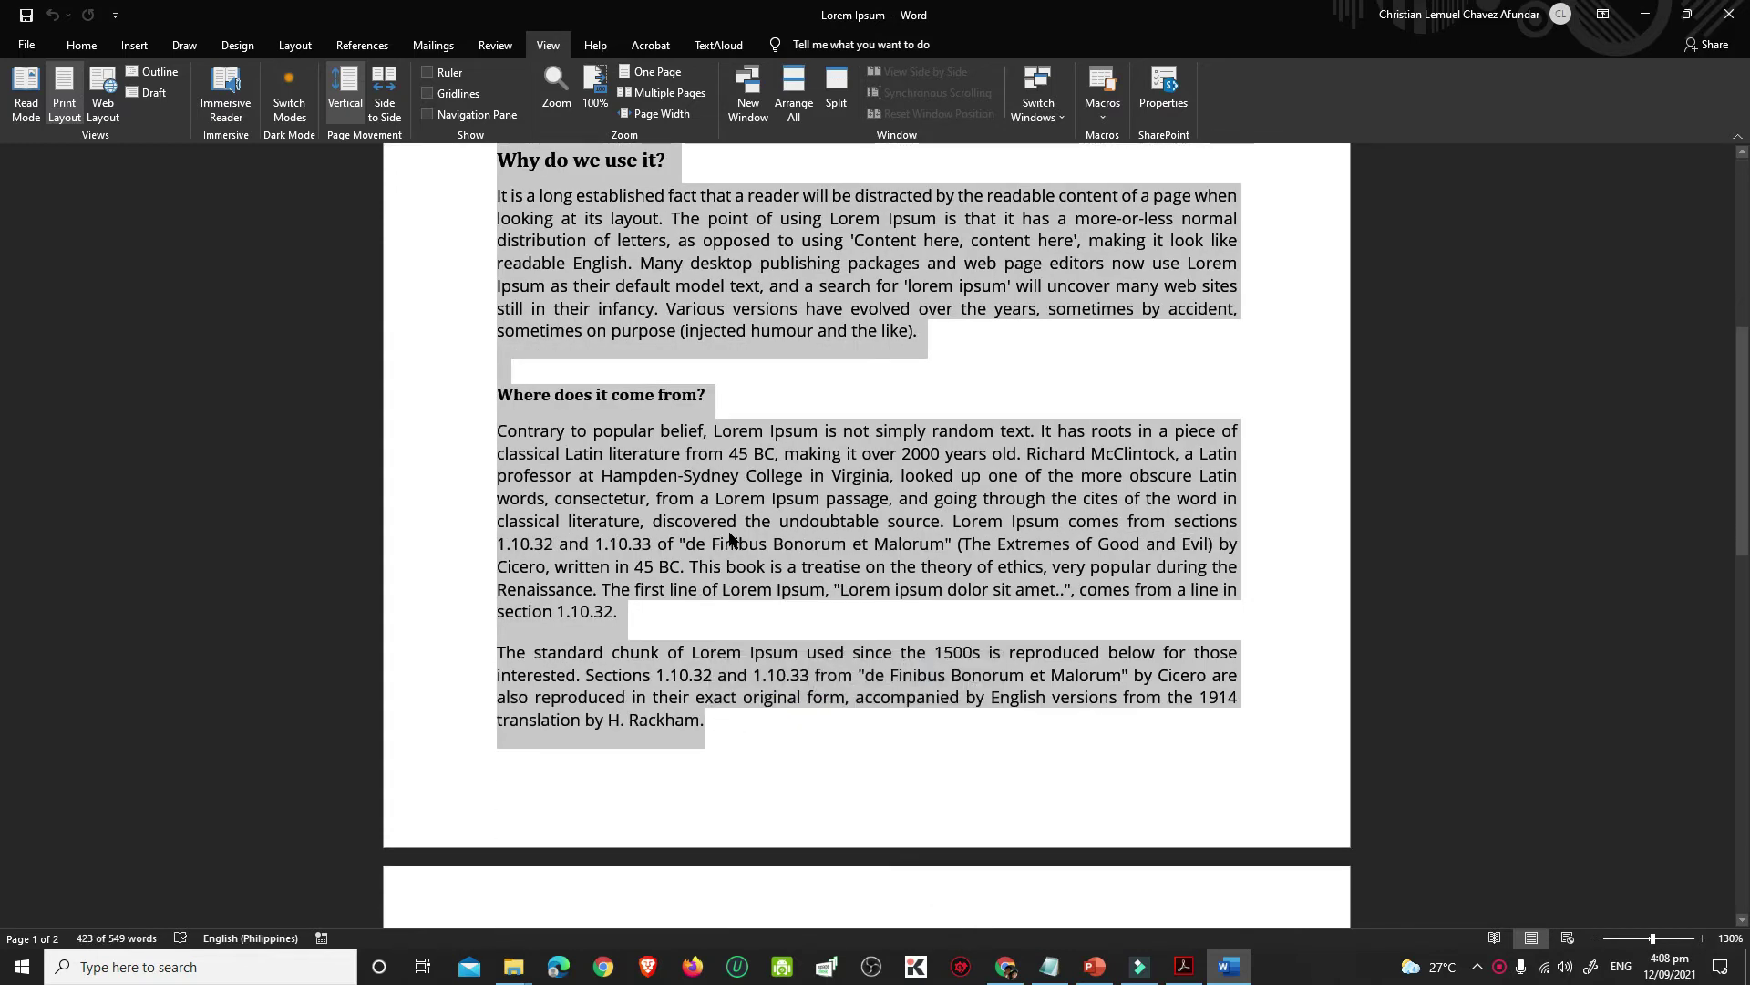
right_click(730, 534)
left_click(774, 567)
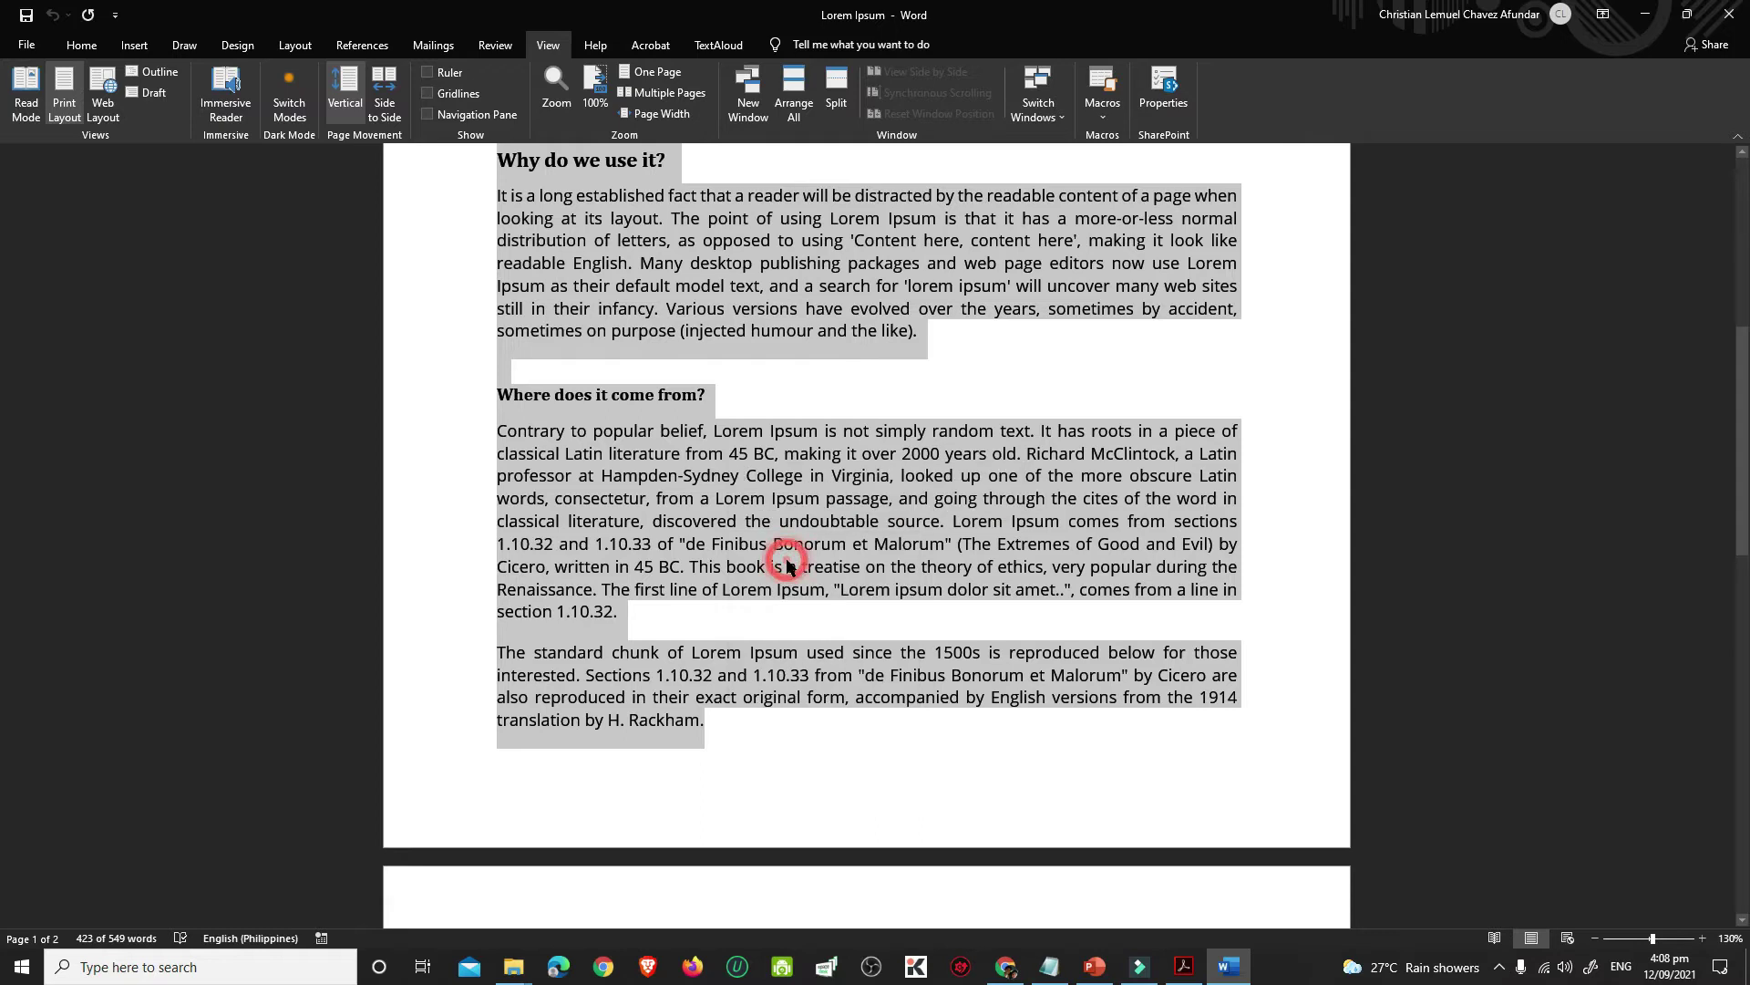
left_click(1094, 966)
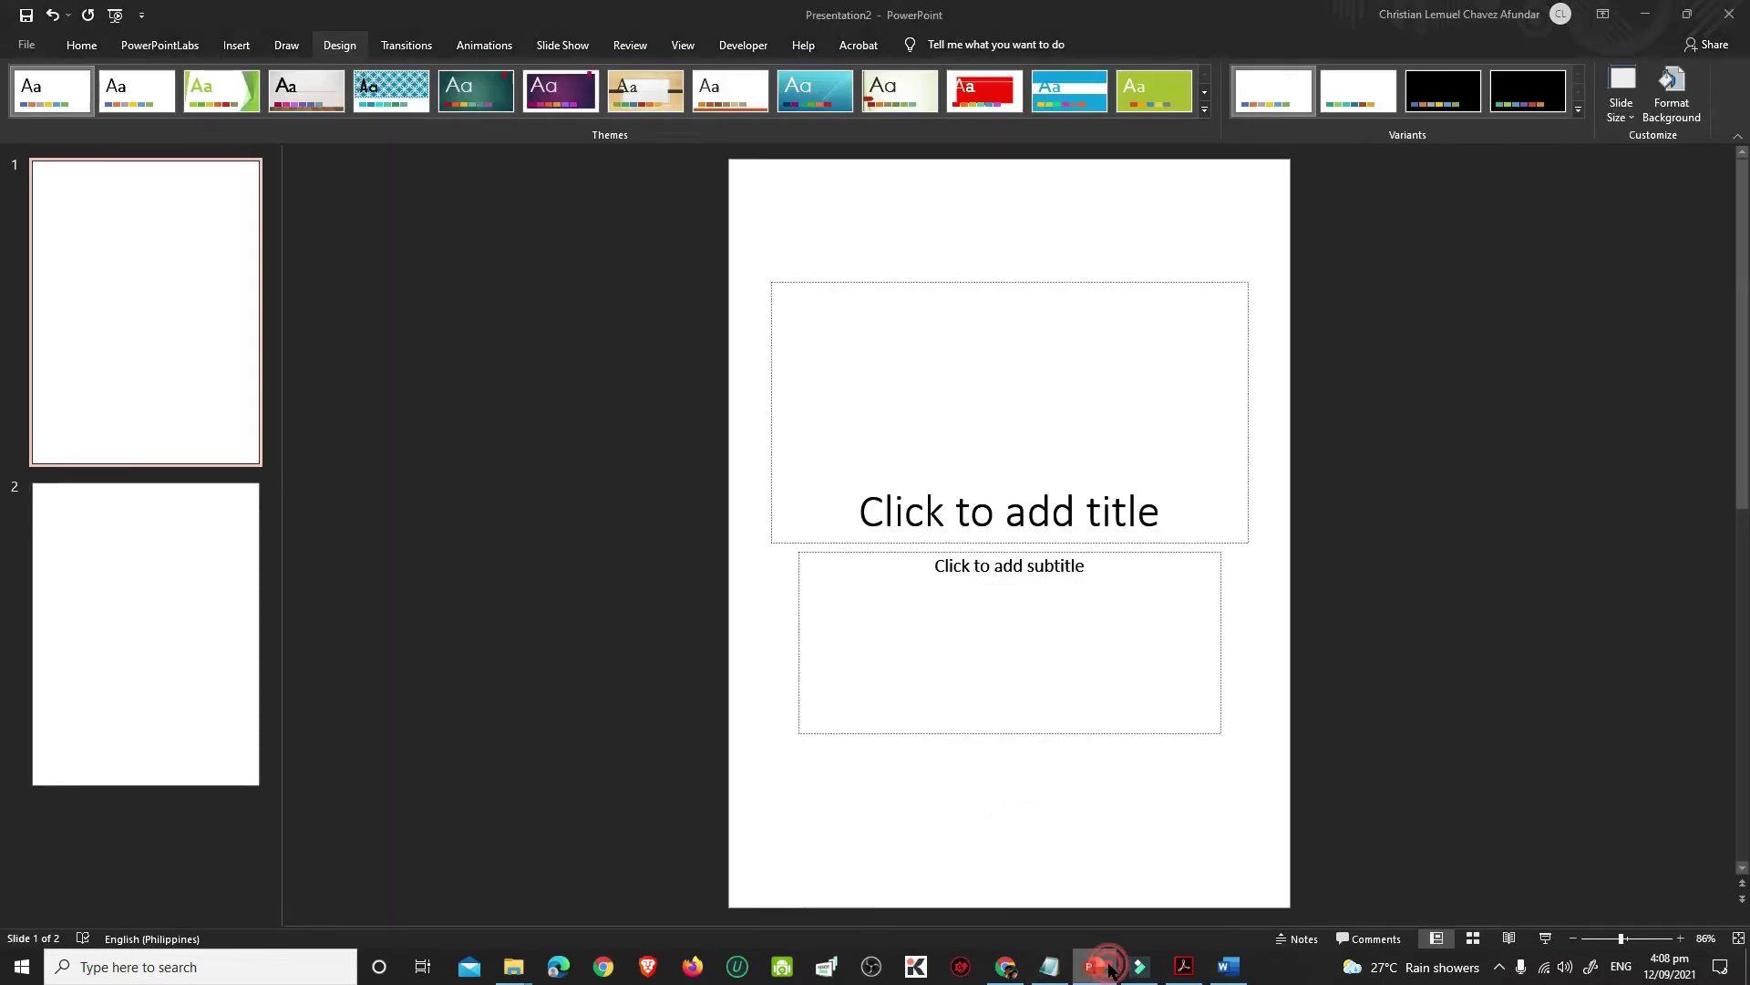
- Paste the copied Word text onto slide 1 as a picture
left_click(206, 320)
right_click(984, 219)
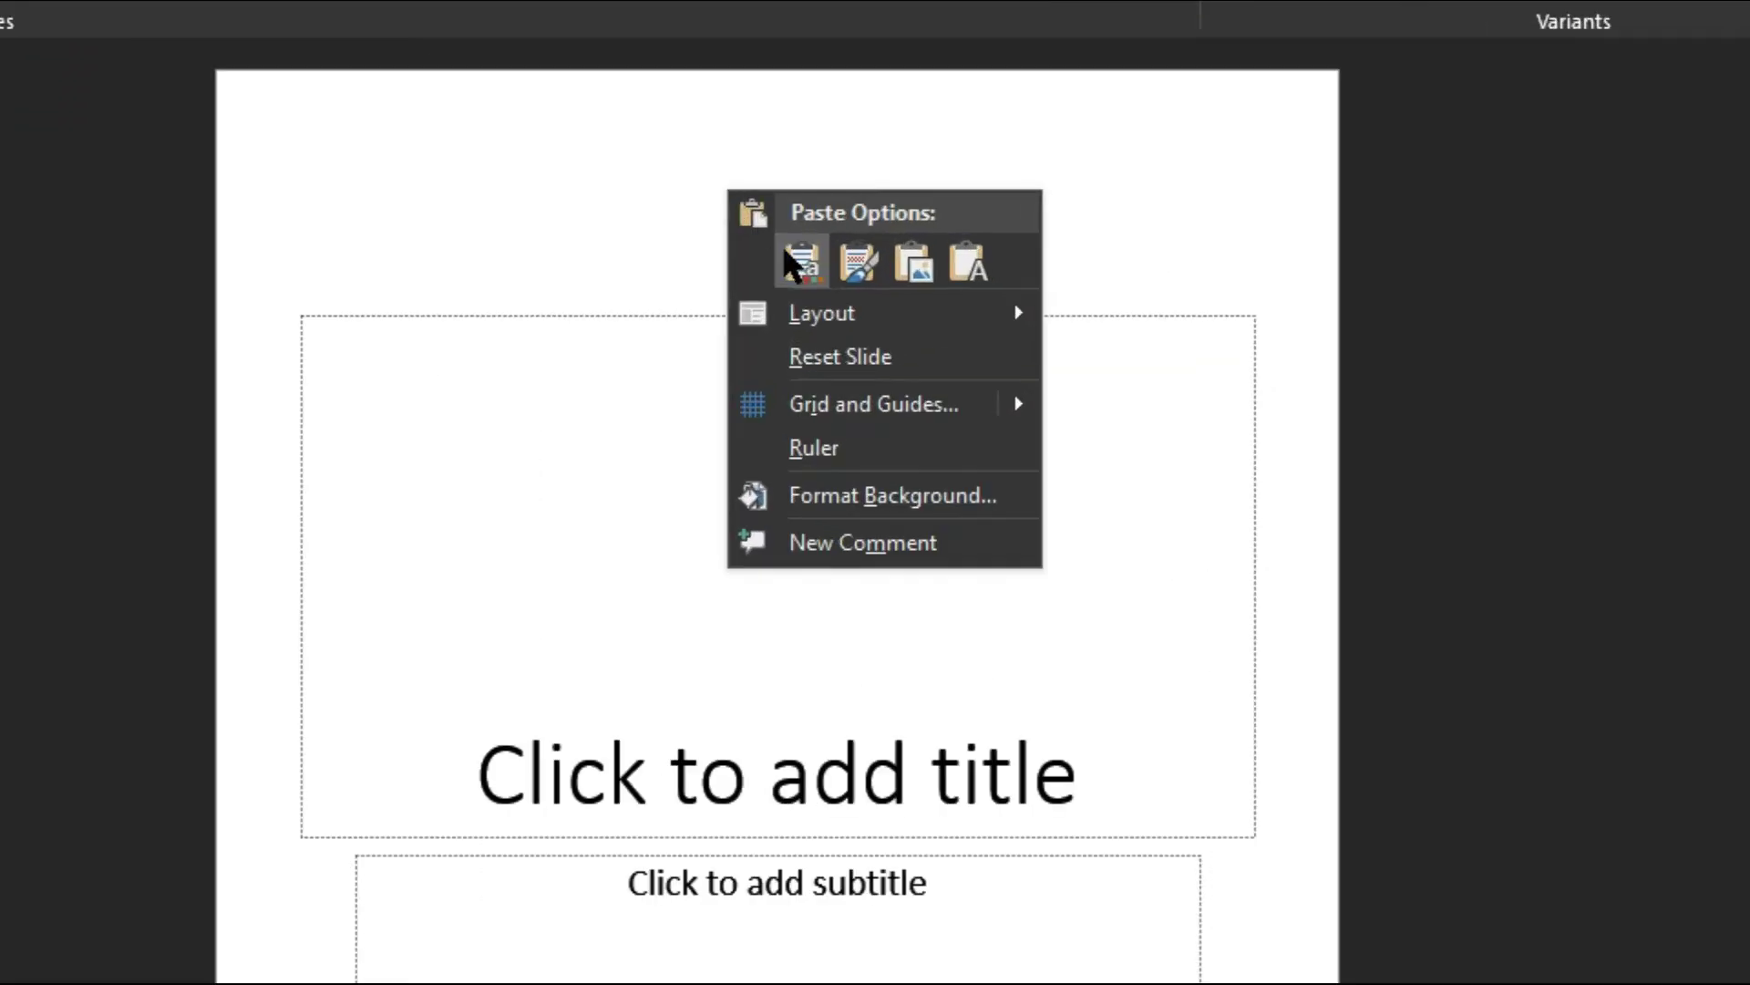
left_click(915, 263)
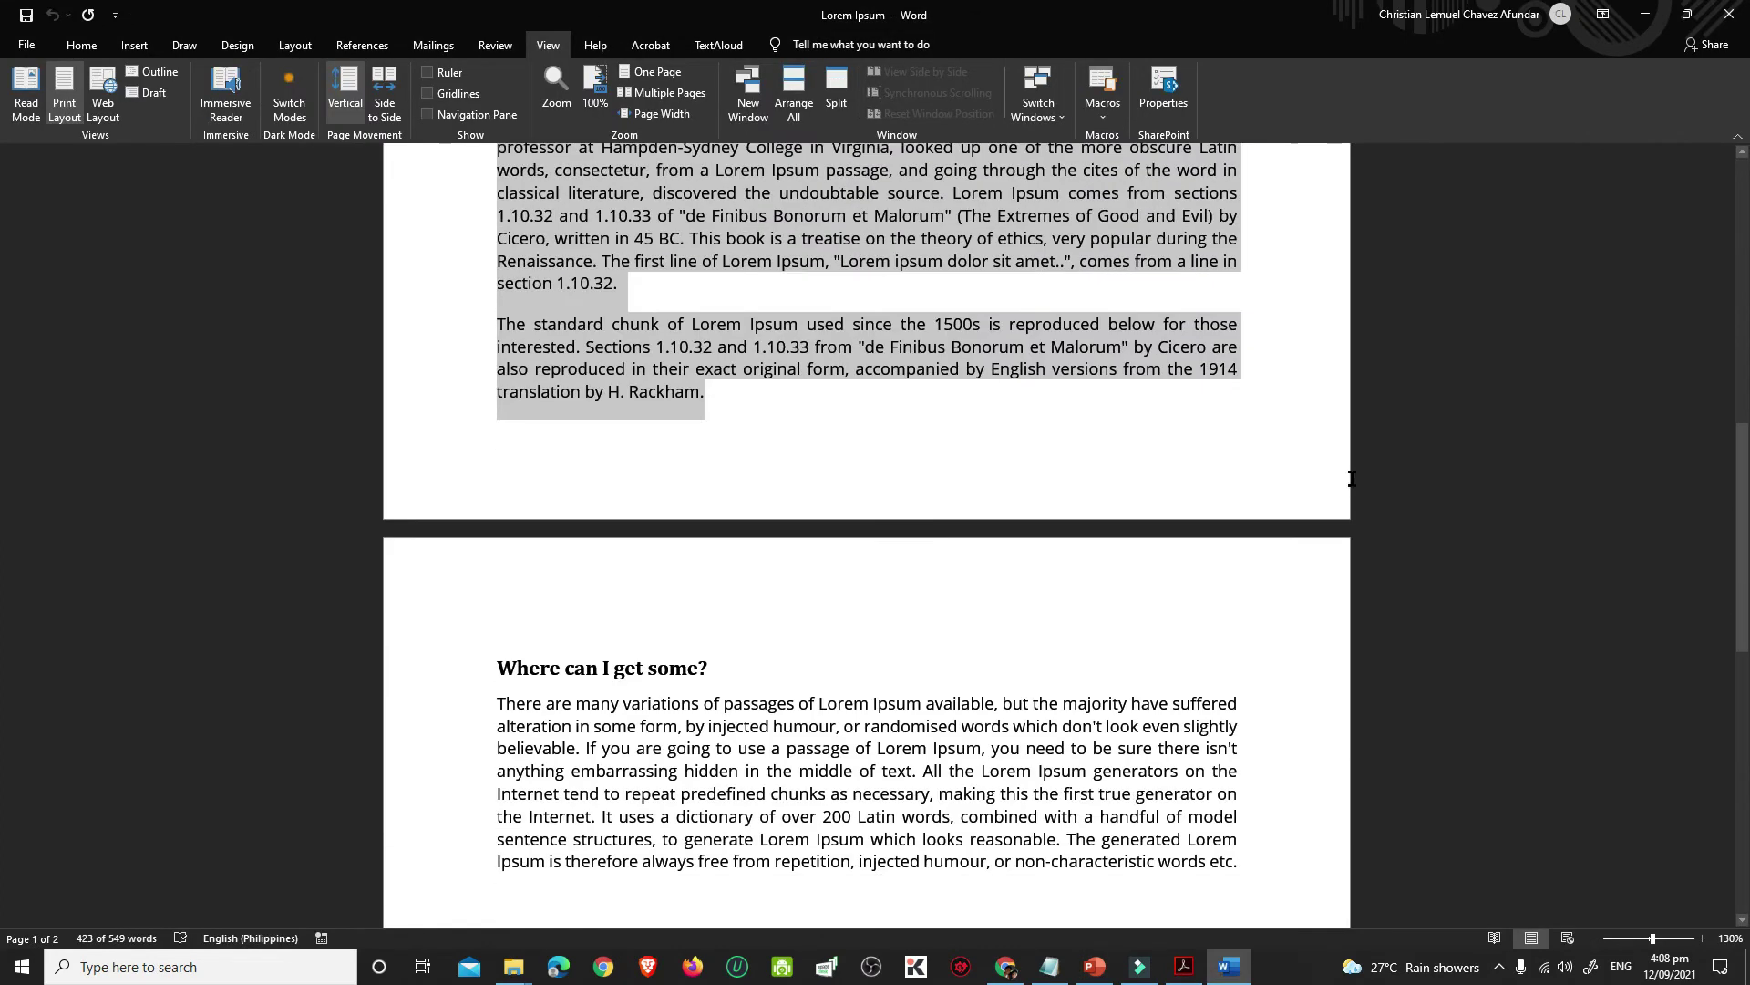
- Copy the 'Where can I get some?' section and paste it as a picture at the top of slide 2
scroll(866, 501, "down", 3)
left_click_drag(495, 394, 1237, 599)
right_click(1009, 513)
left_click(1048, 547)
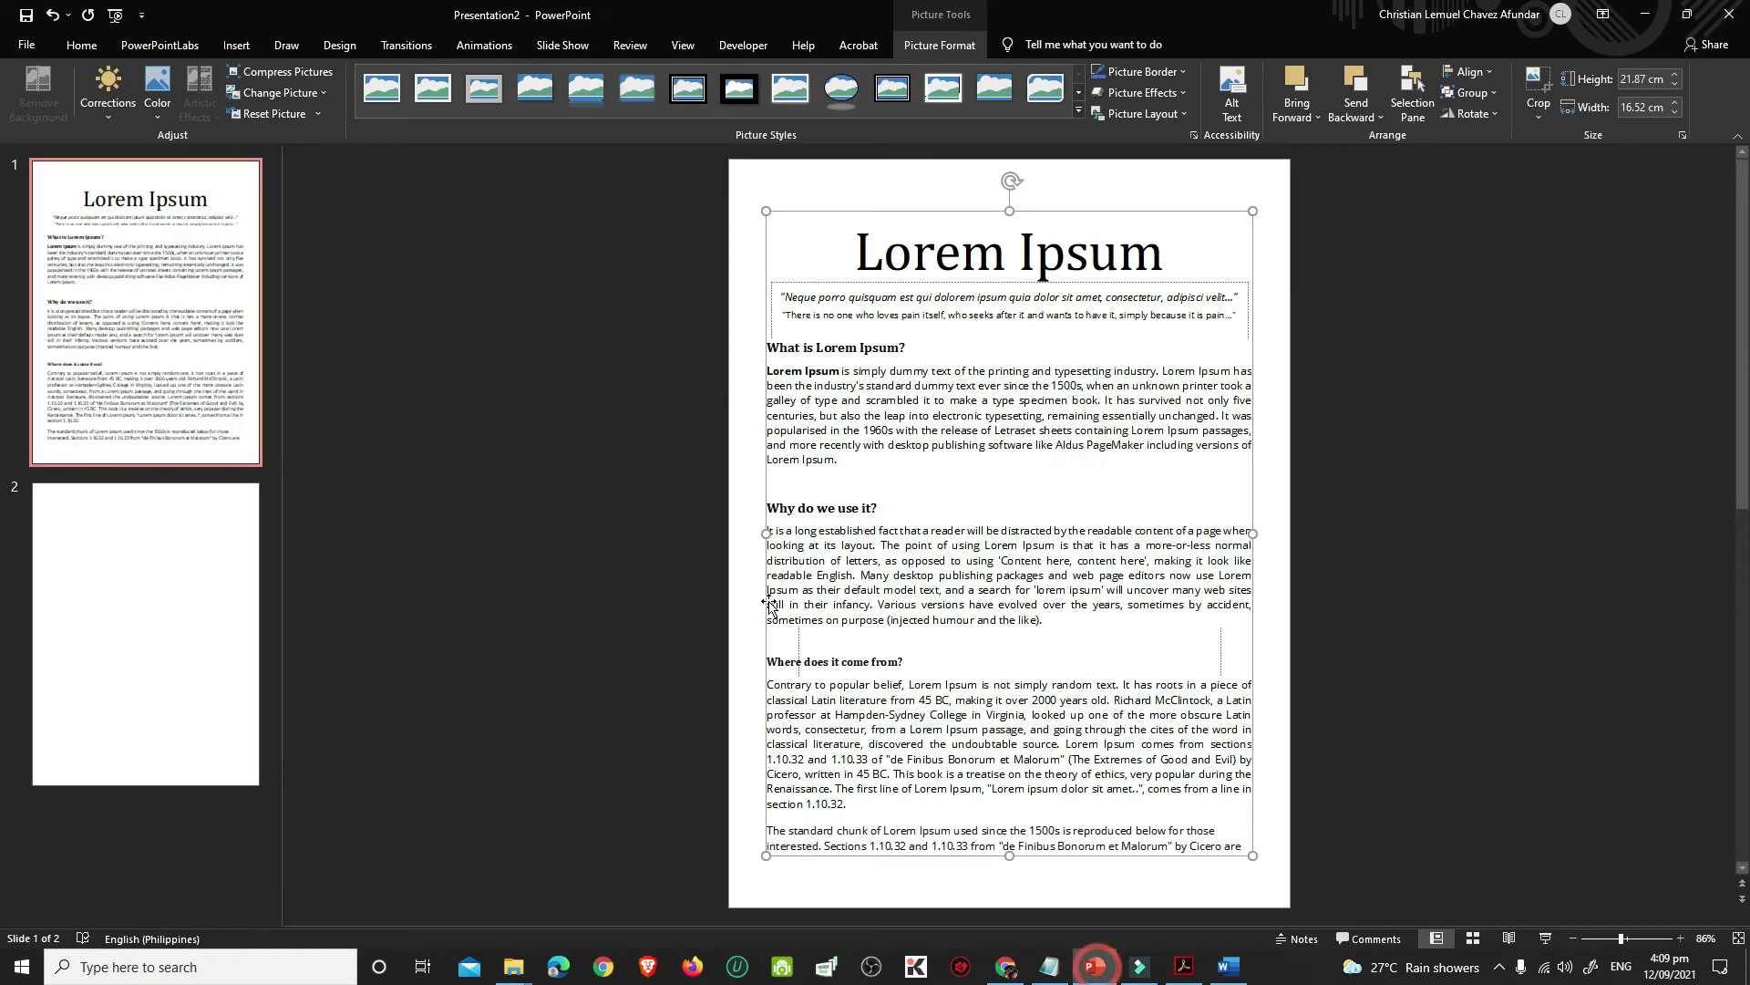
key("ctrl+m")
right_click(917, 208)
left_click(1010, 247)
left_click_drag(984, 549, 984, 296)
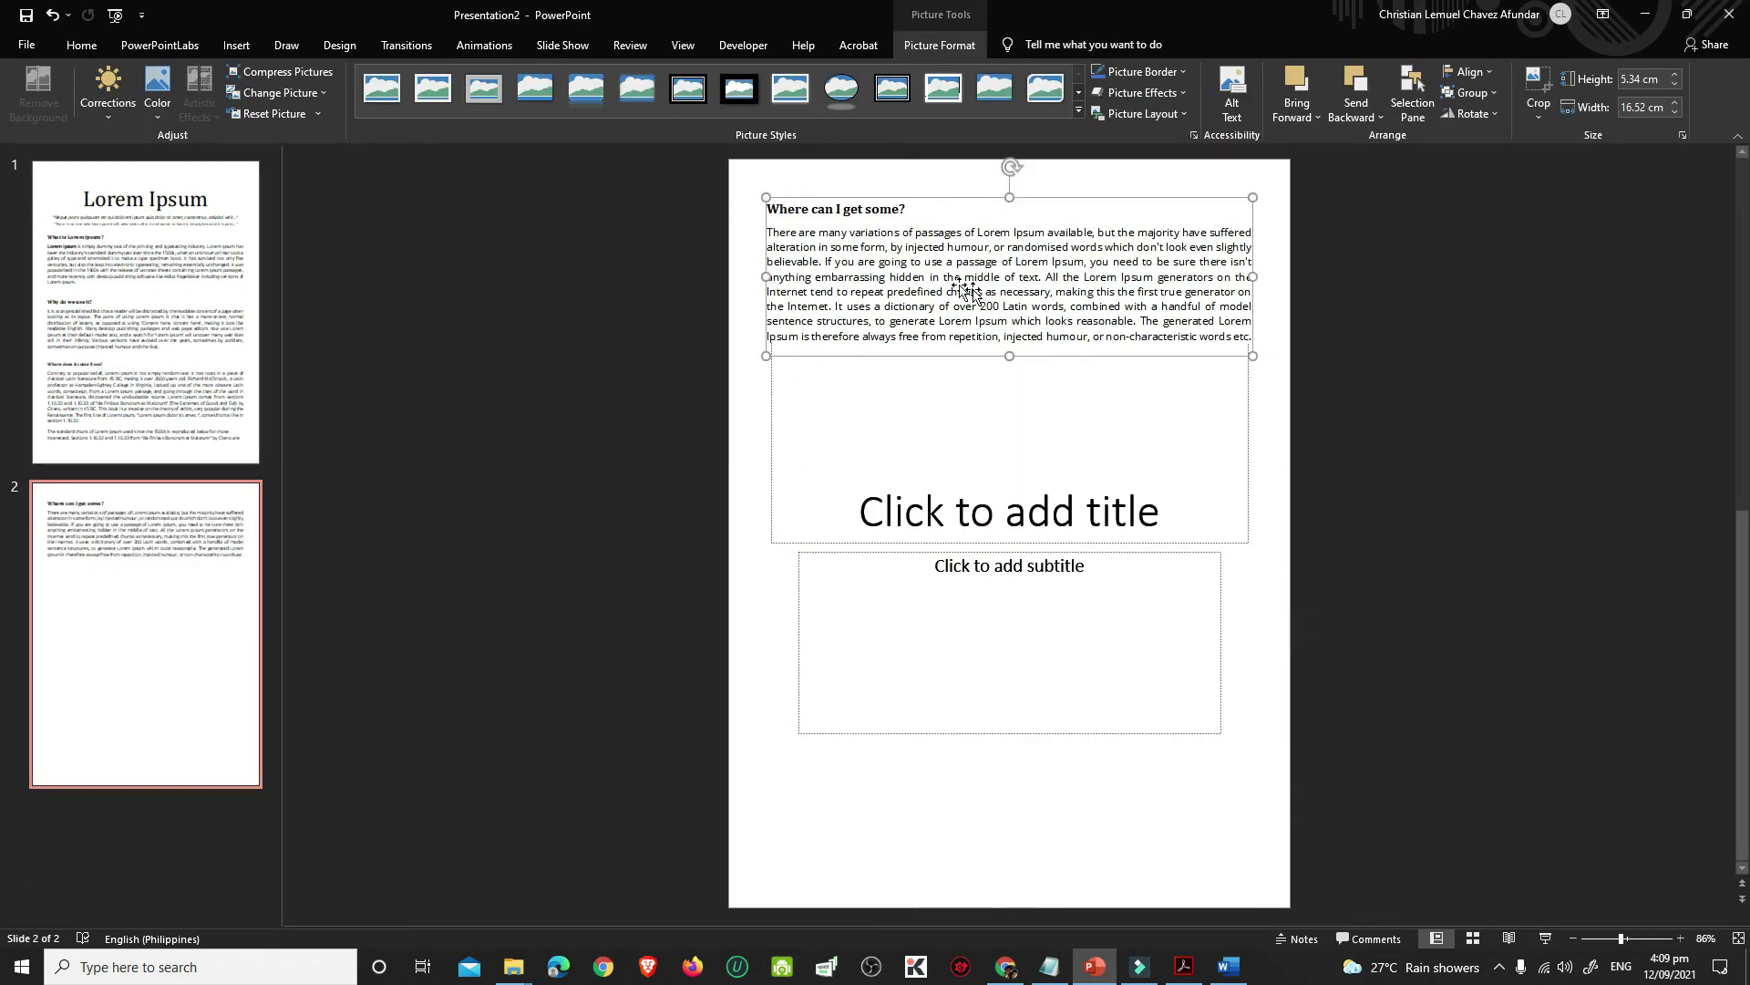
- Save Presentation2 as PNG to File Samples, exporting all slides
left_click(27, 46)
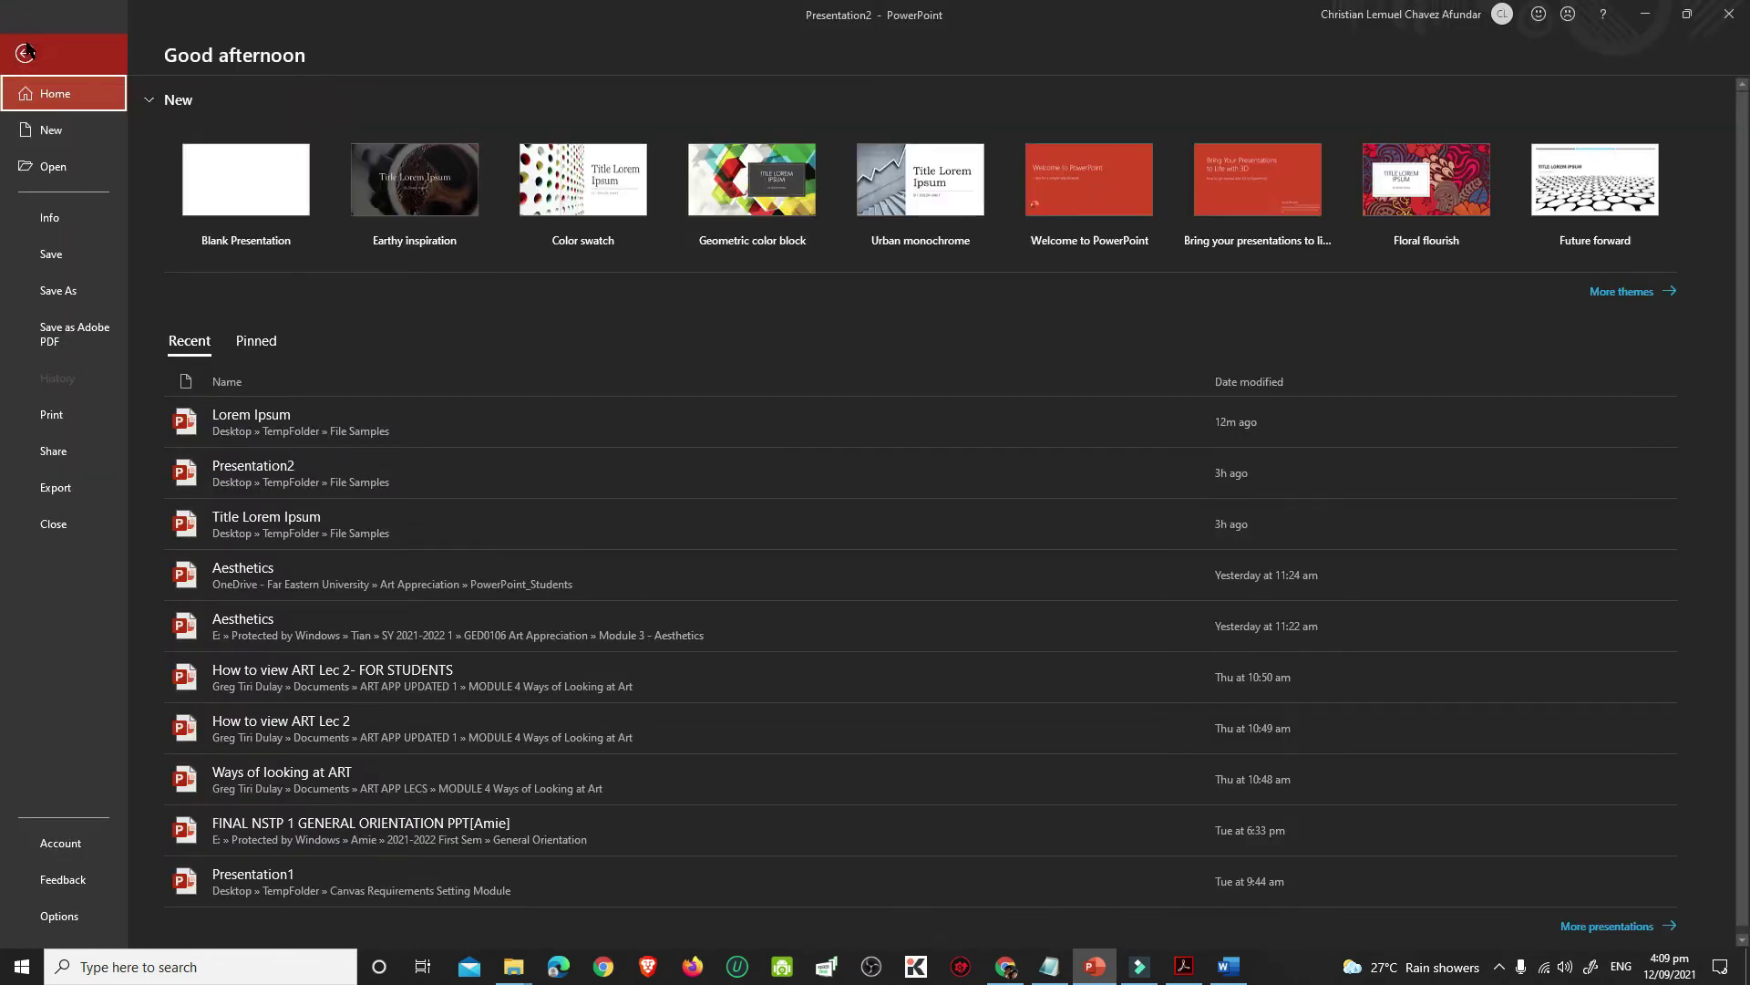
left_click(58, 294)
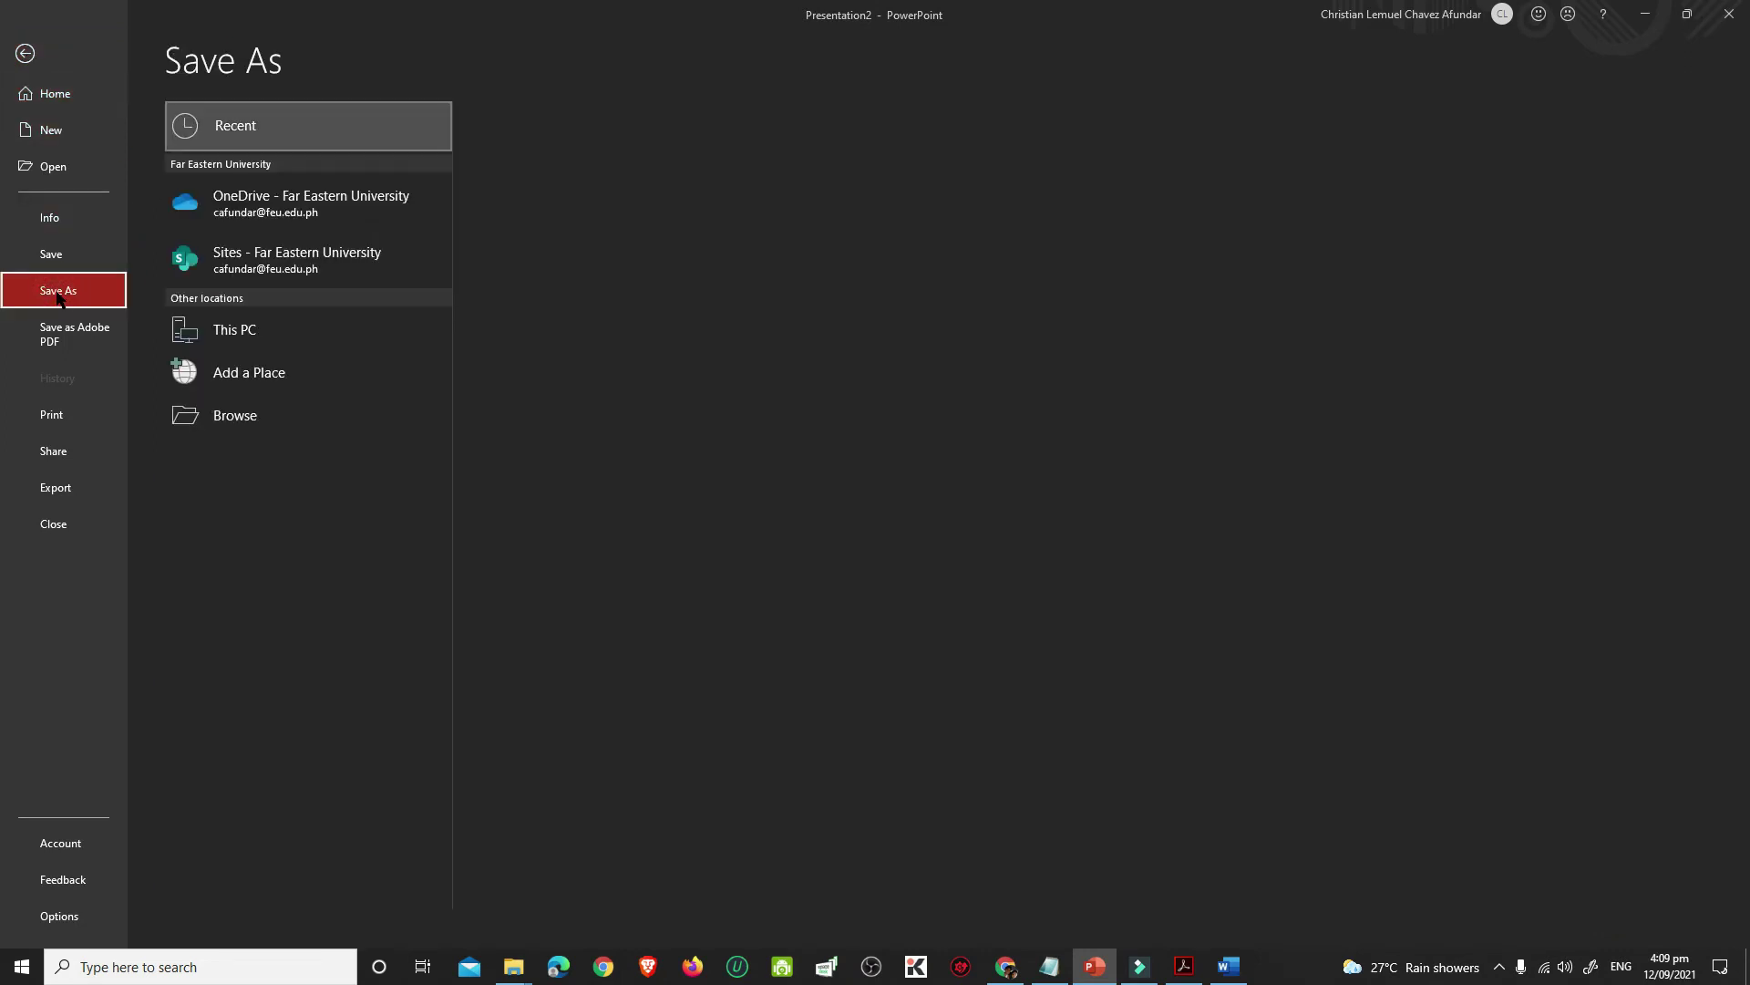
left_click(720, 200)
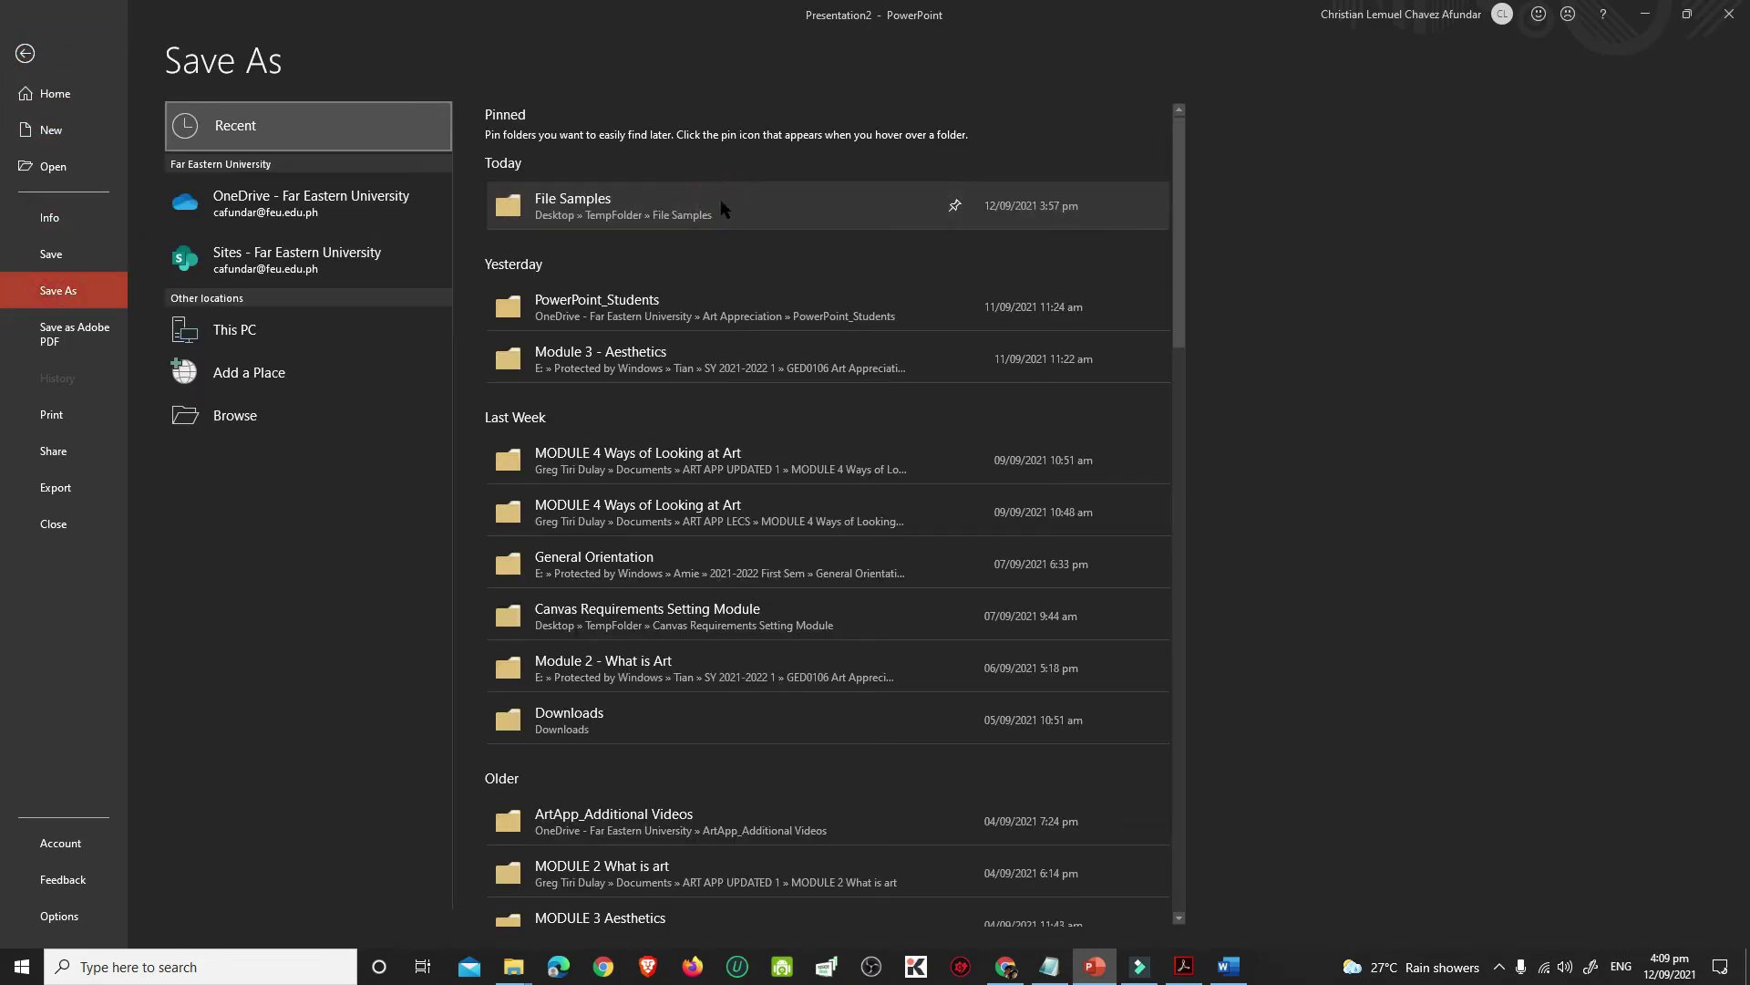
left_click(511, 393)
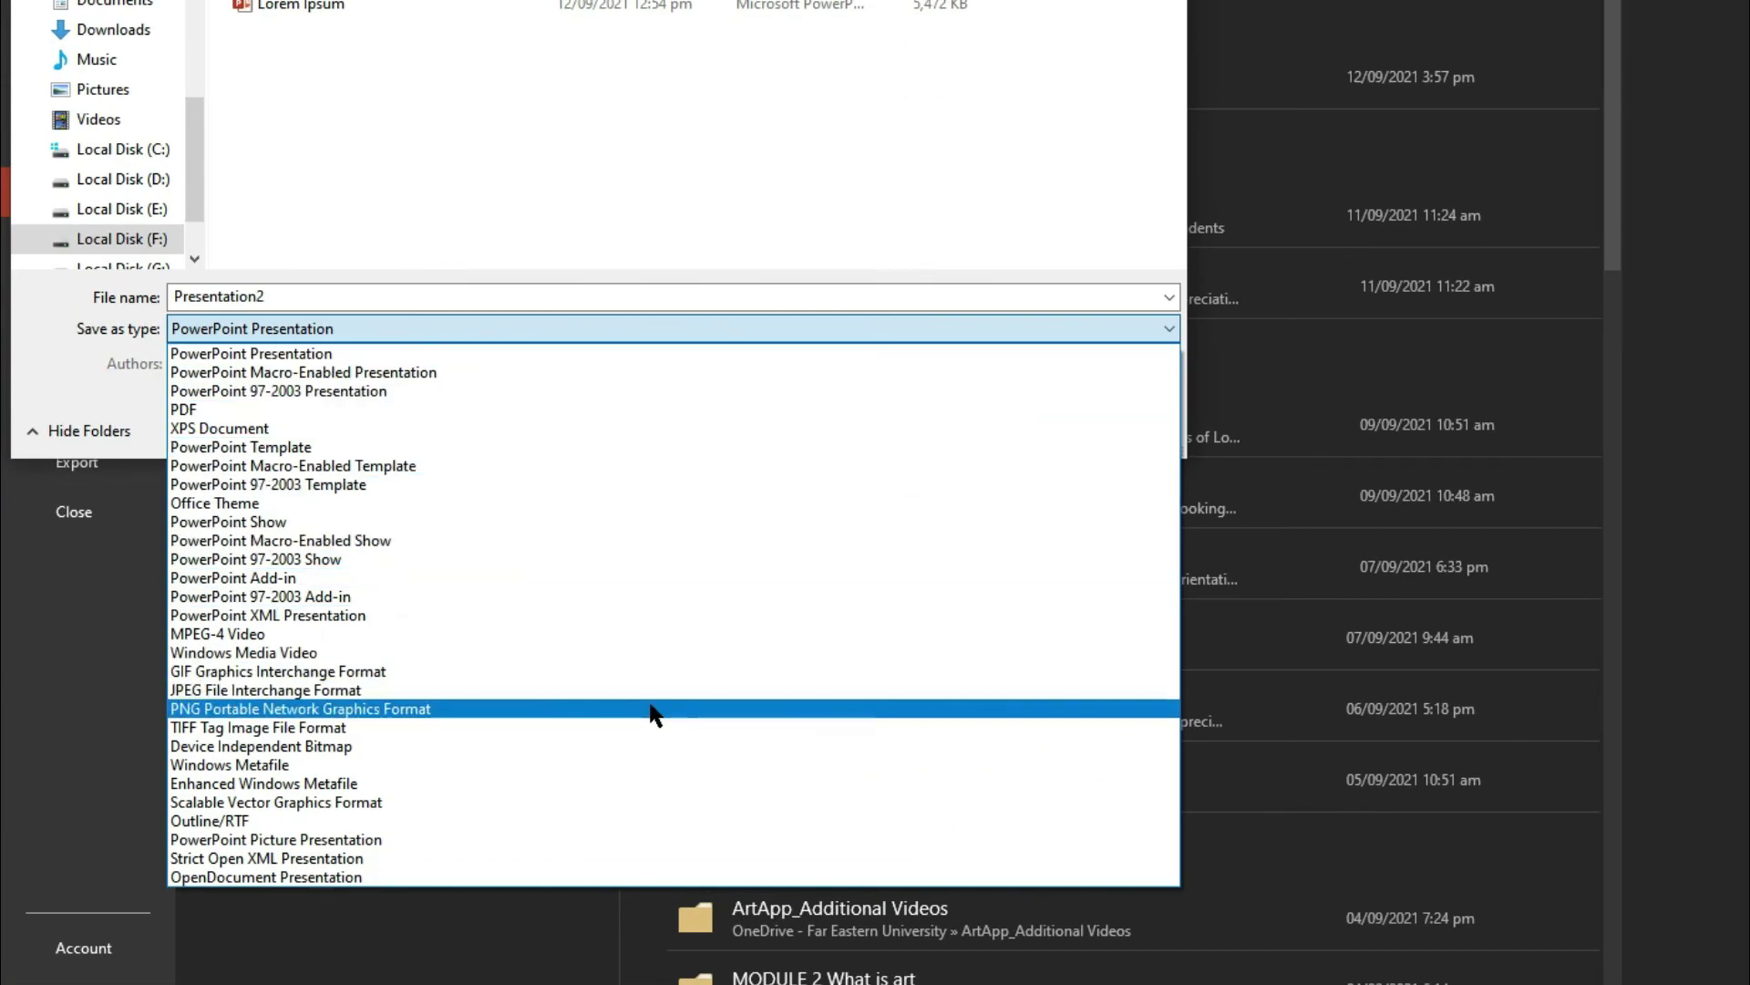
left_click(651, 709)
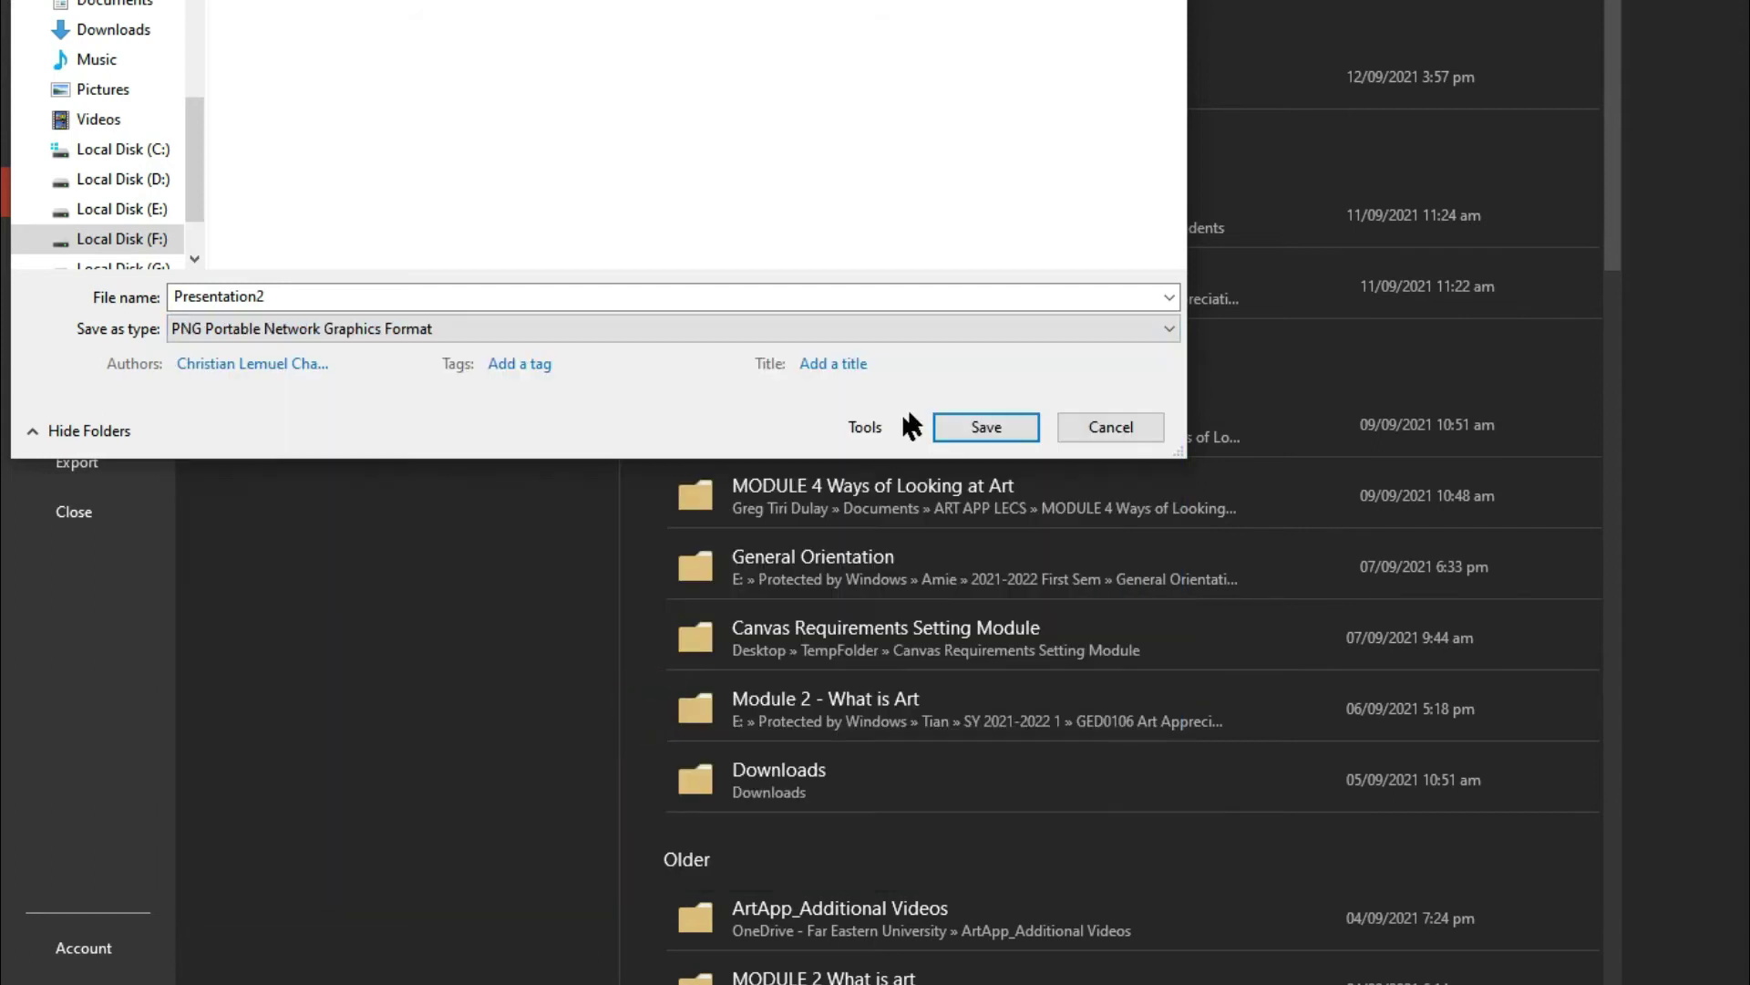
left_click(986, 427)
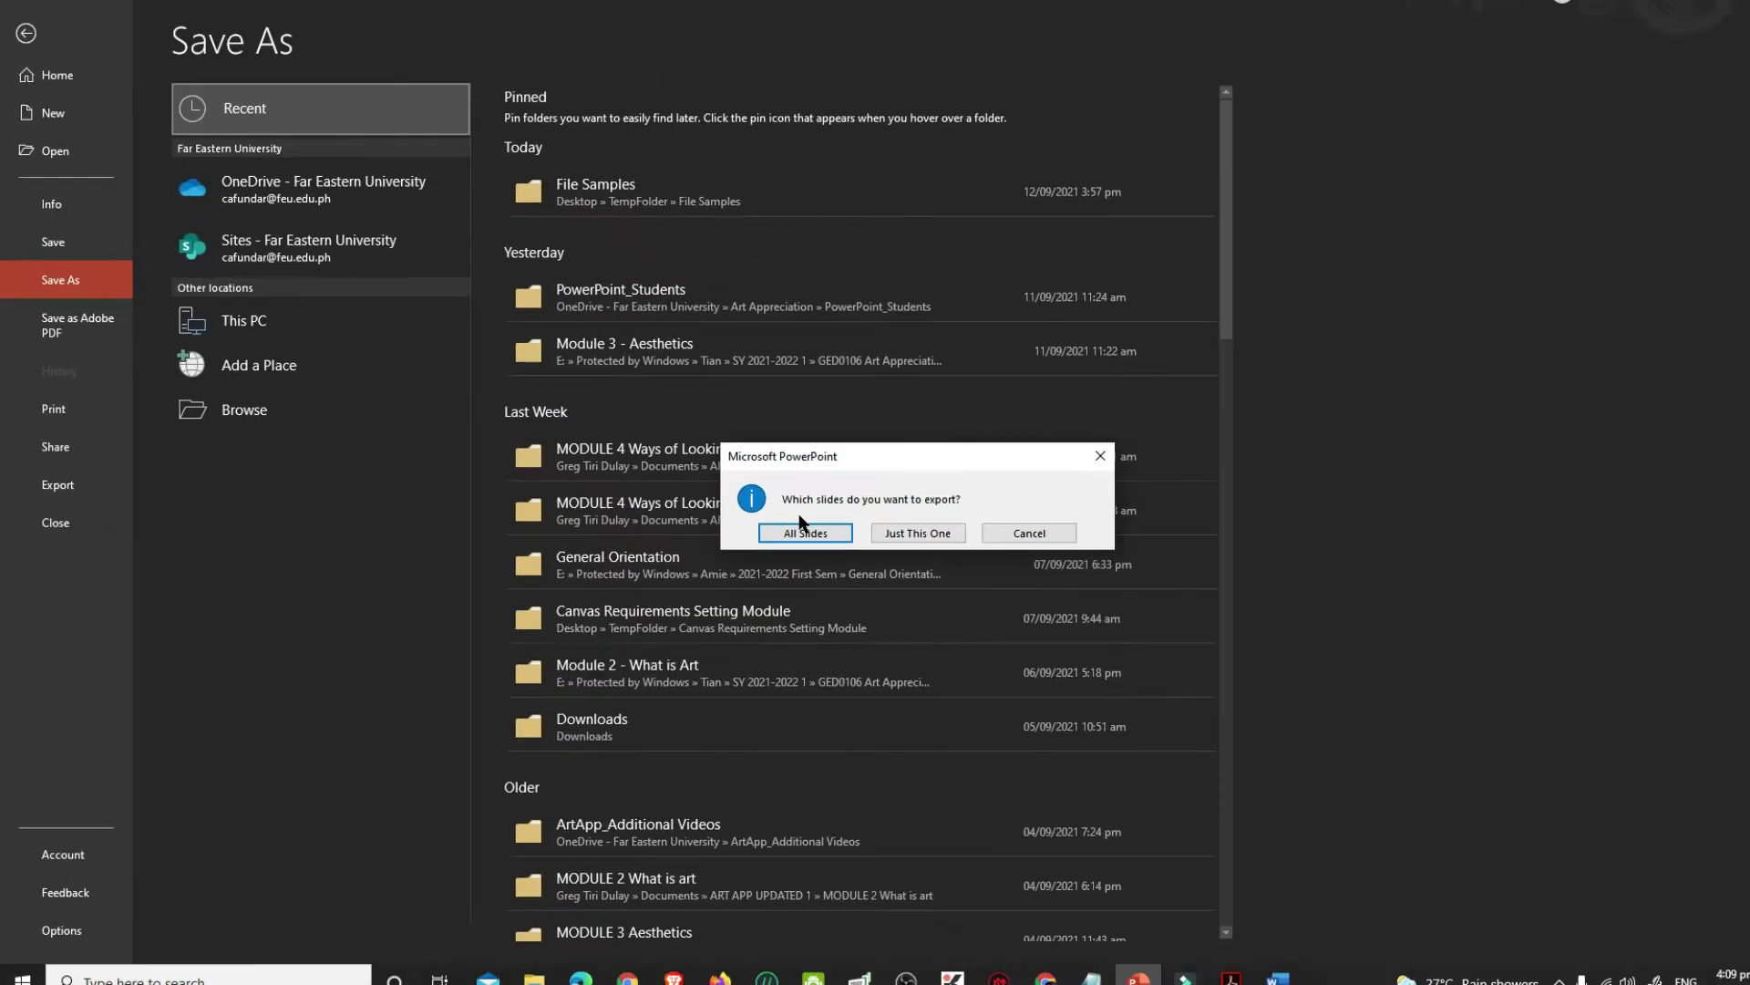
left_click(804, 530)
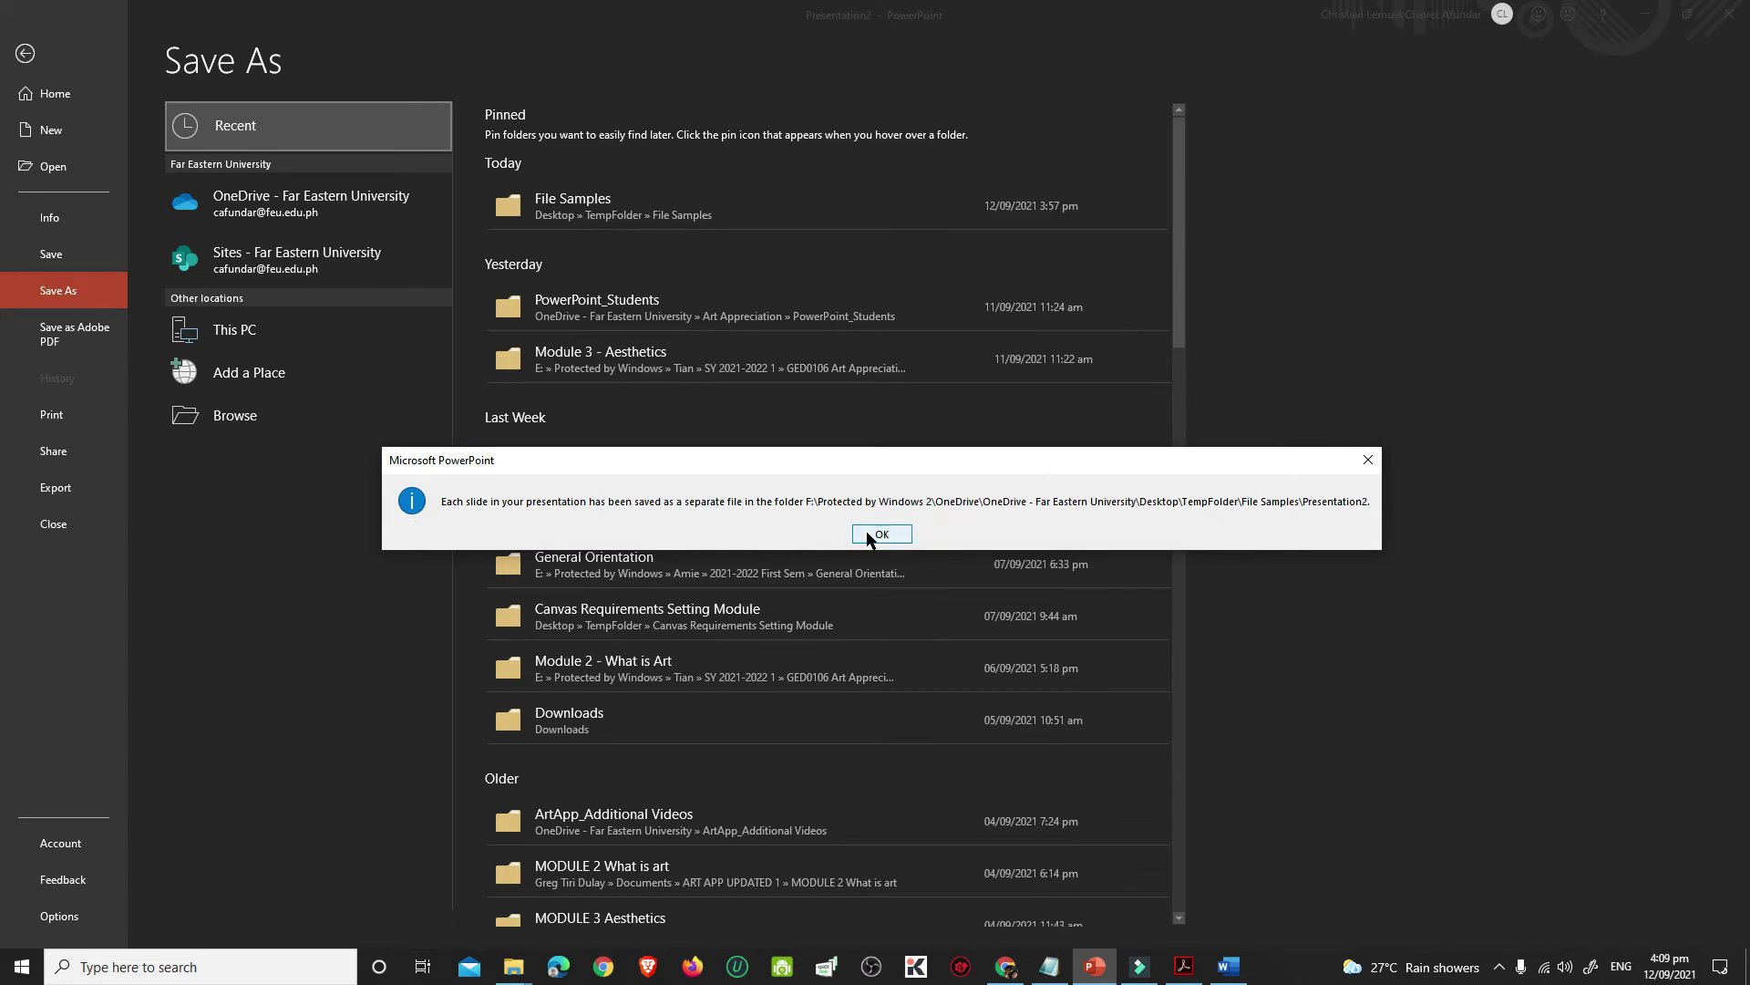
left_click(880, 534)
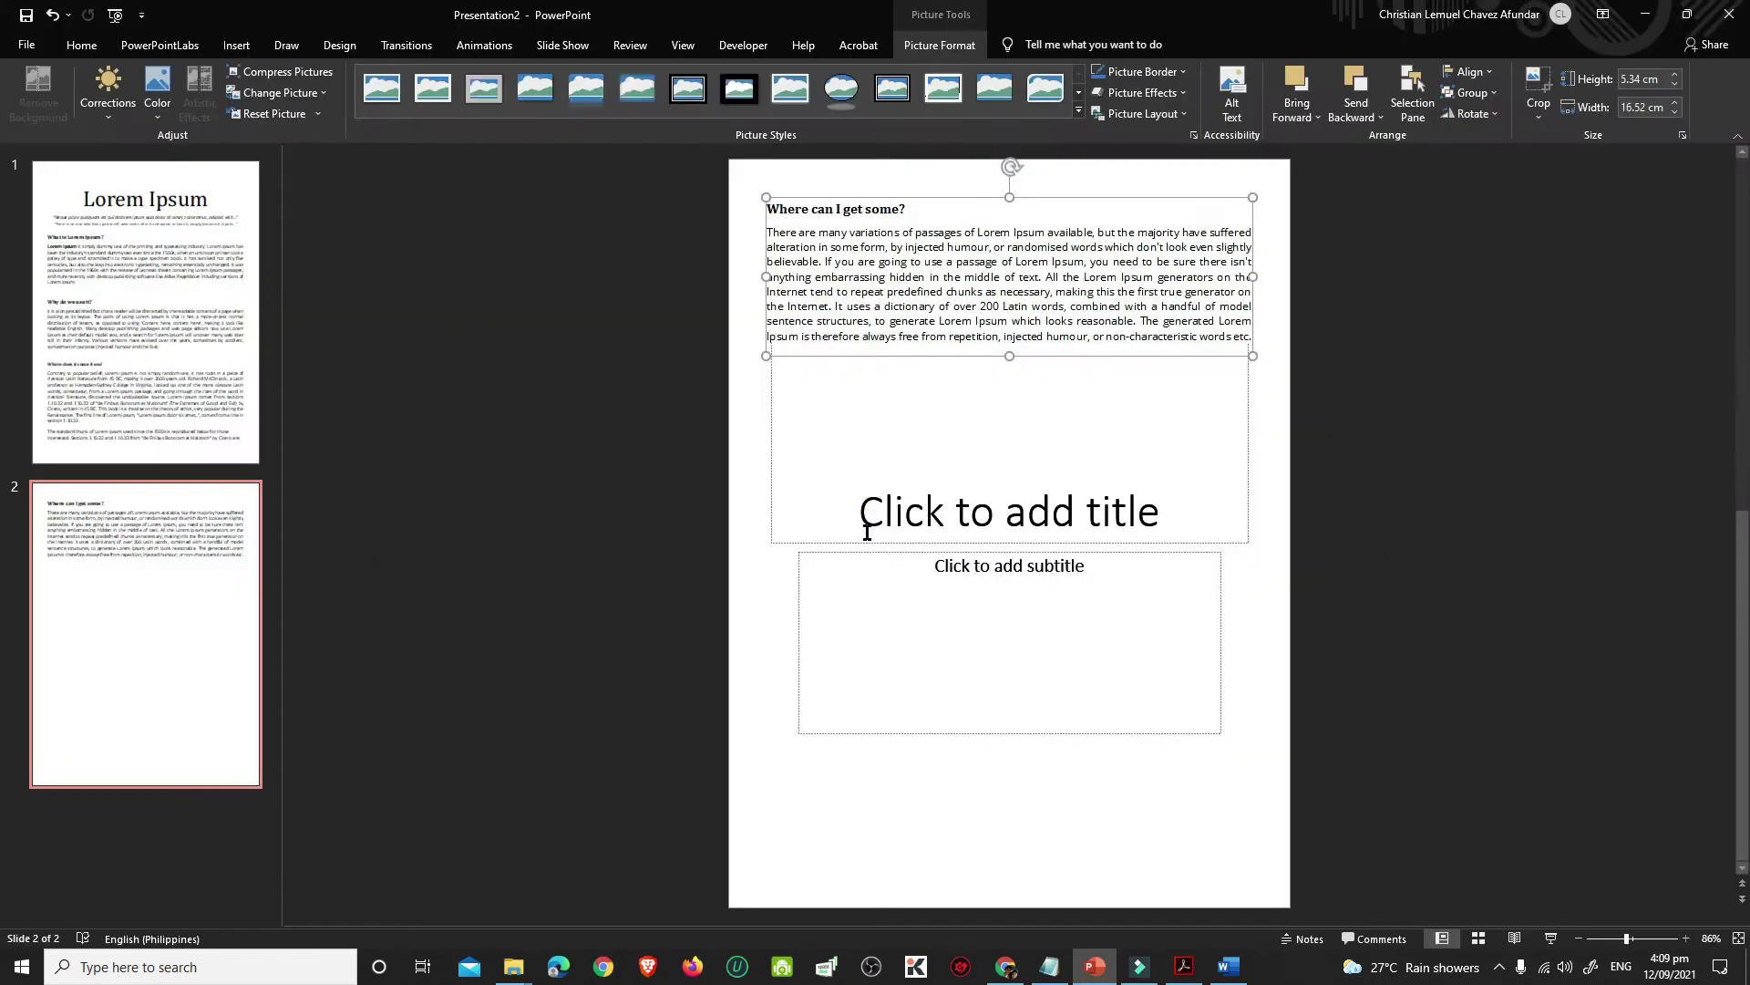
- Undo the text placed on slides 1 and 2
left_click(243, 363)
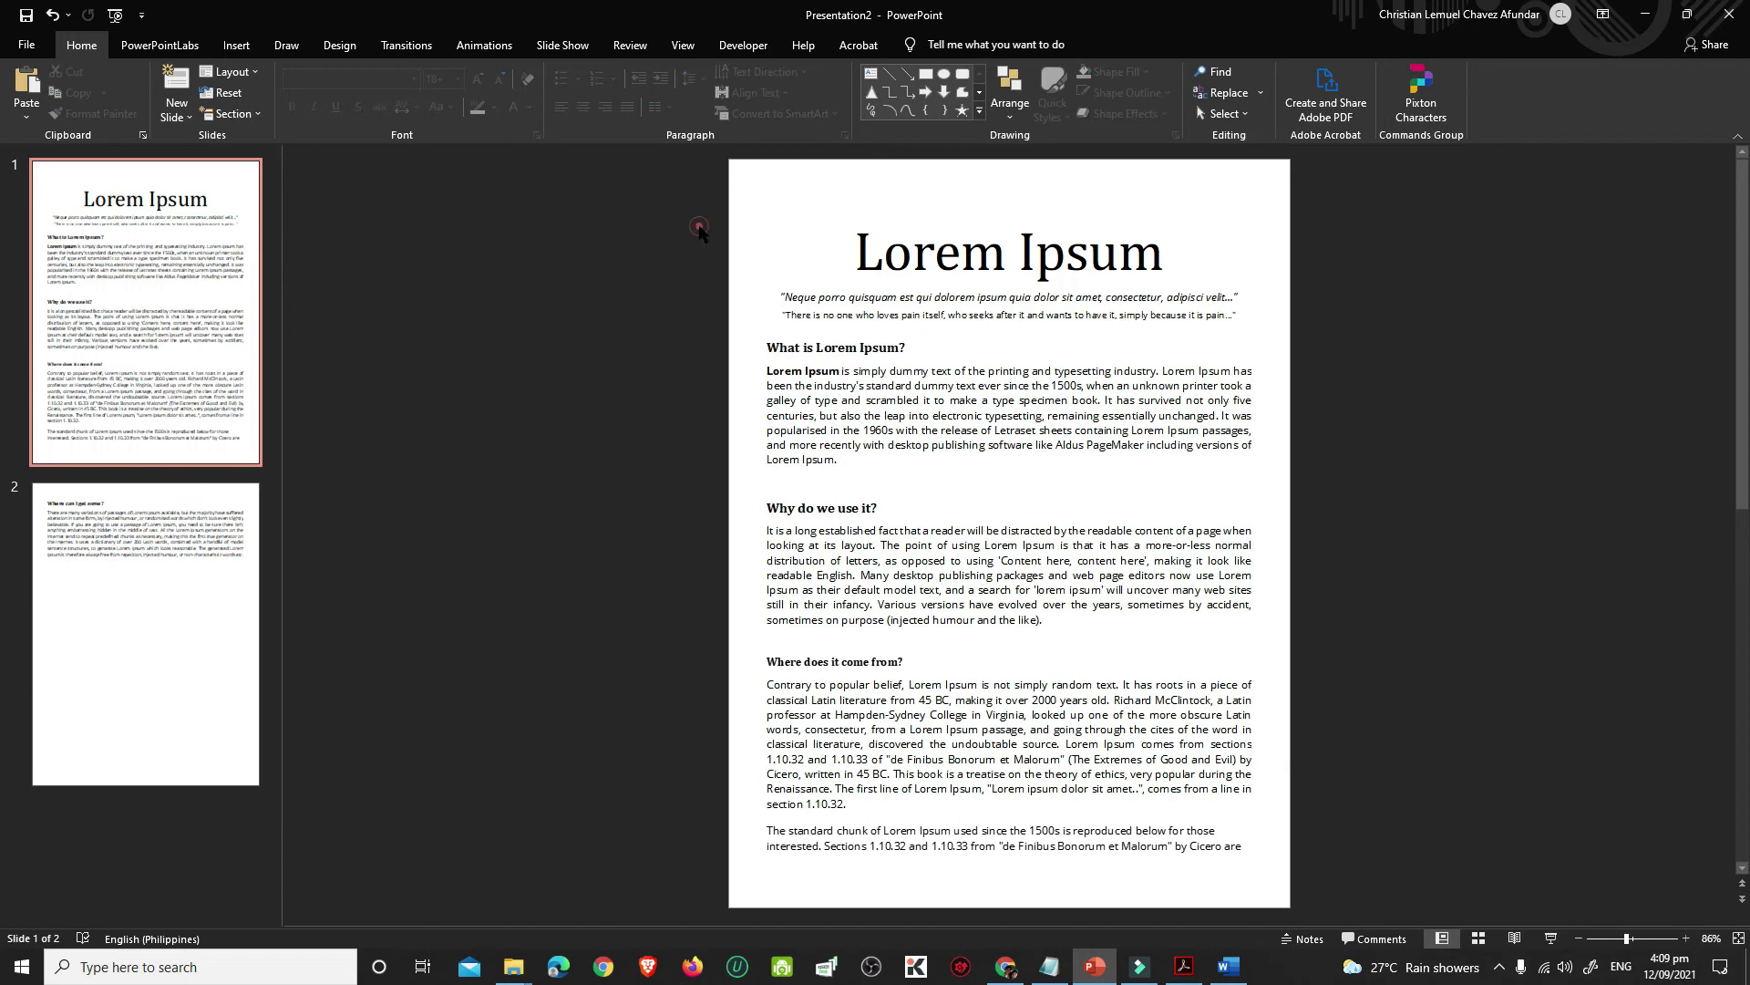
key("ctrl+z")
key("ctrl+z")
key("ctrl+z")
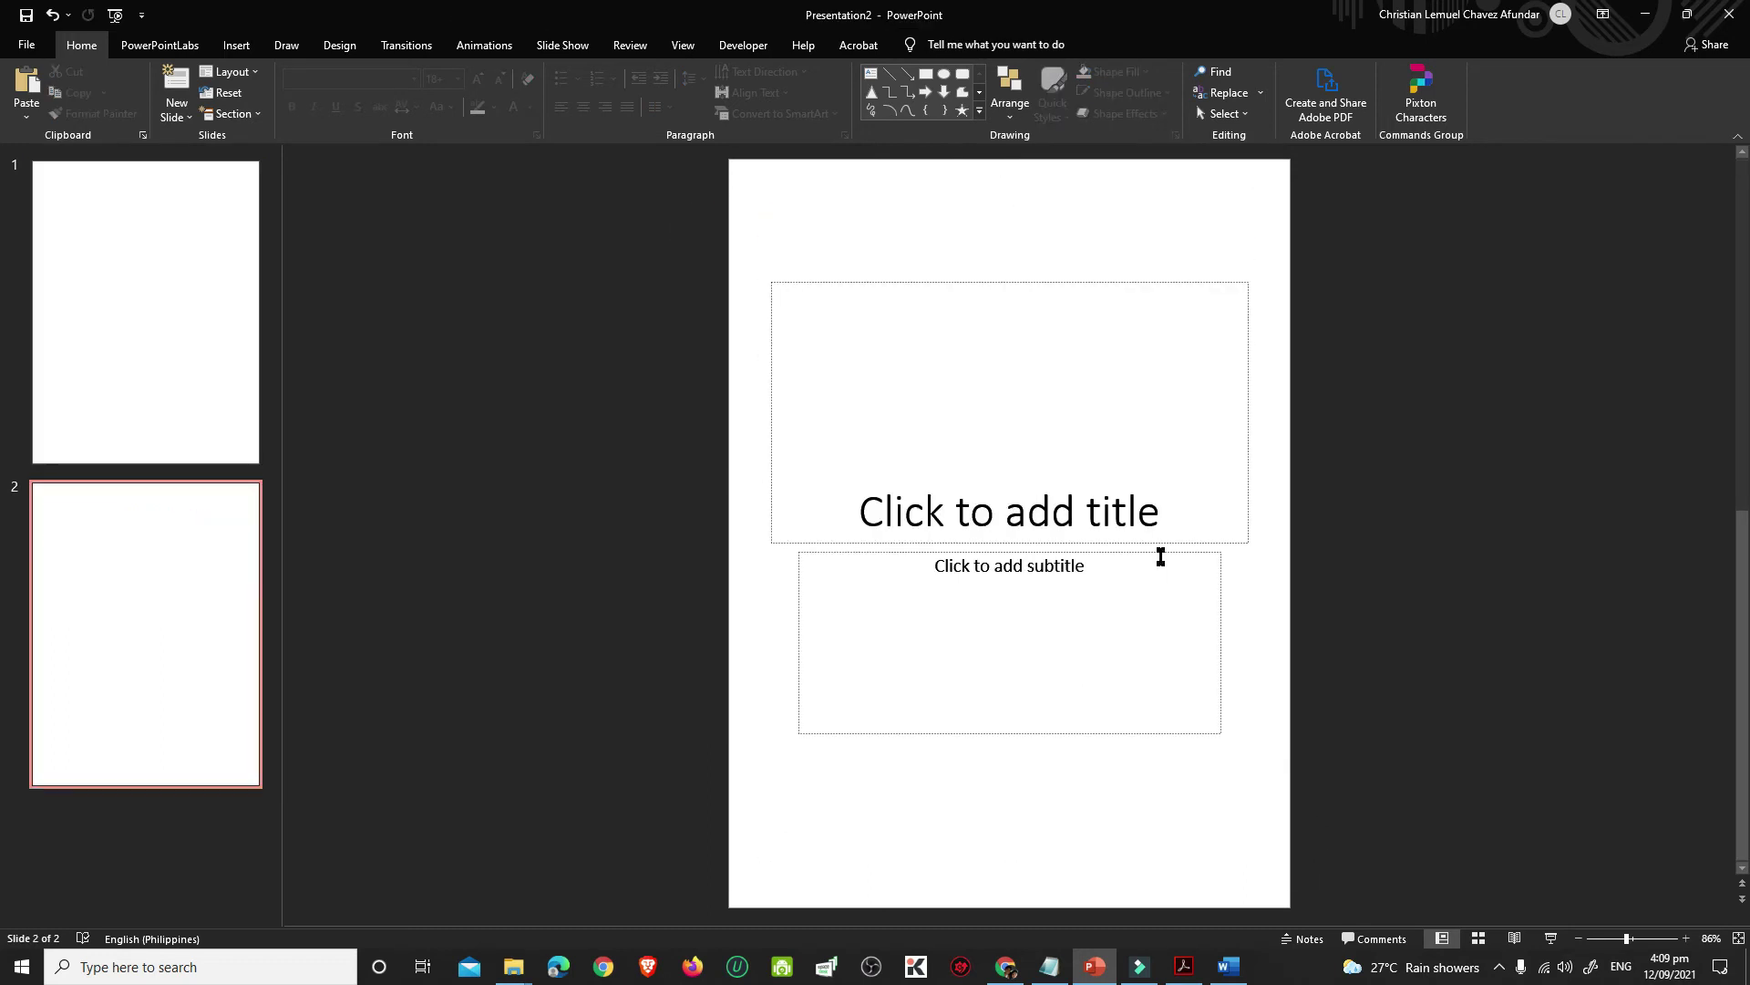
key("ctrl+z")
key("ctrl+z")
left_click(156, 350)
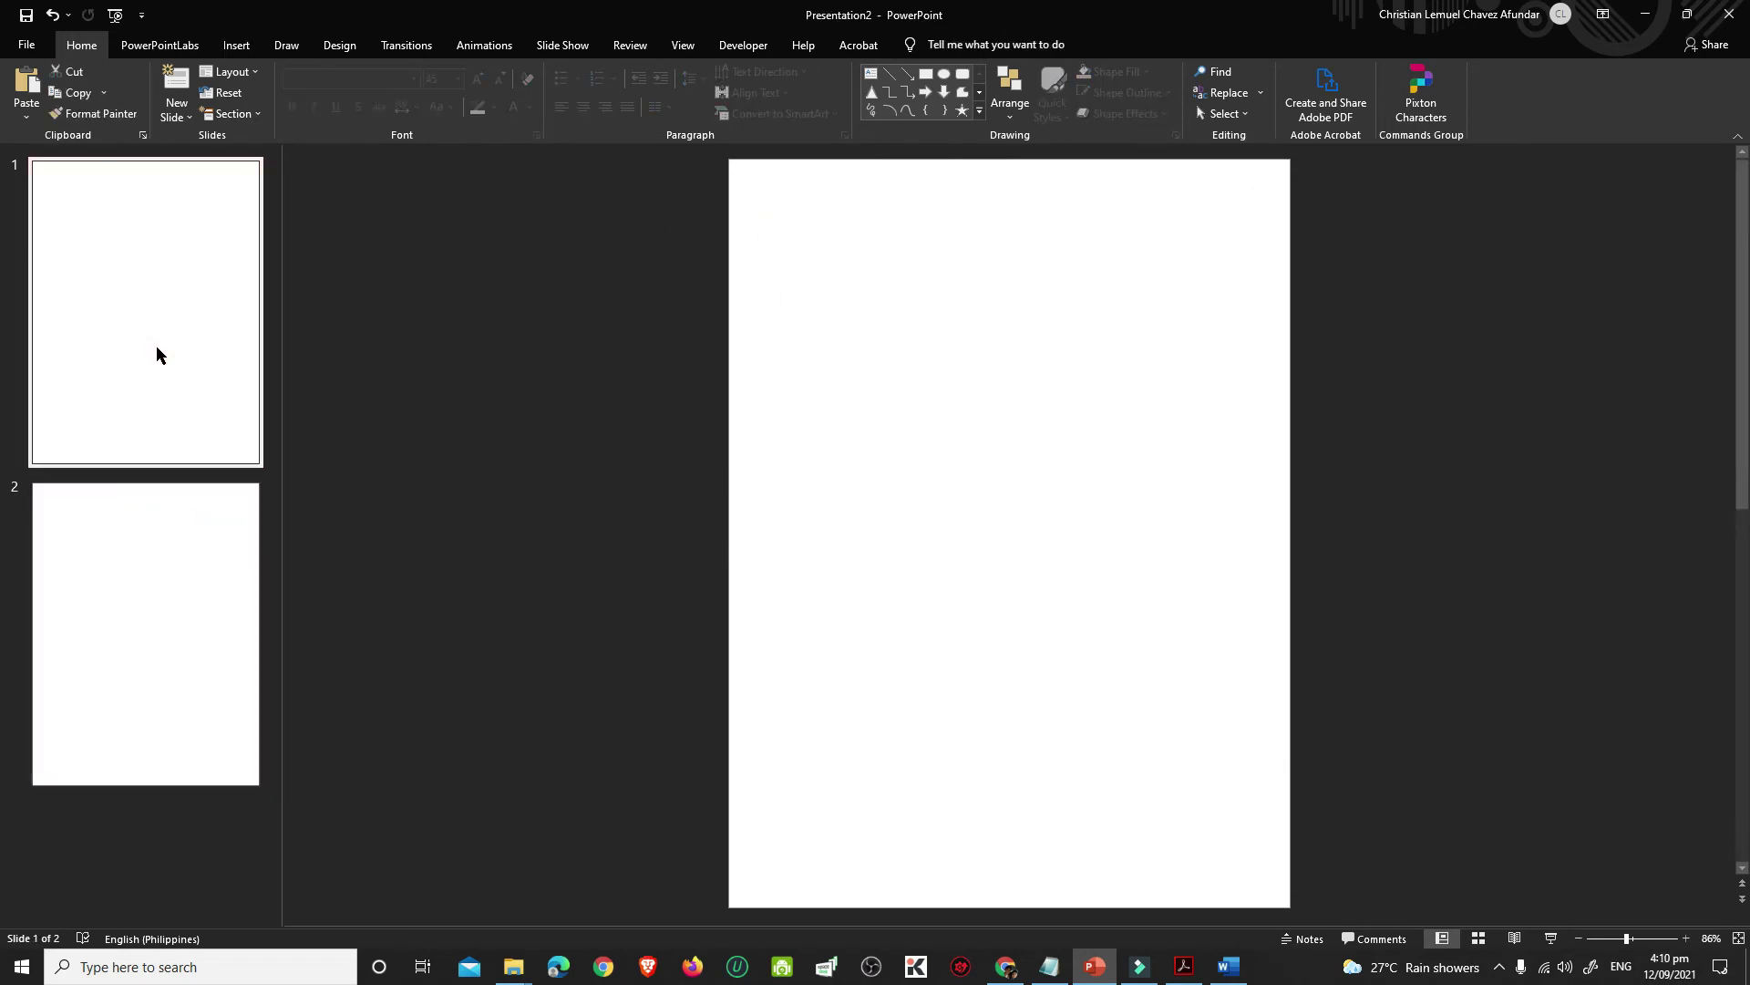
- Insert the Slide1 image from the Presentation2 folder onto slide 1
left_click(239, 46)
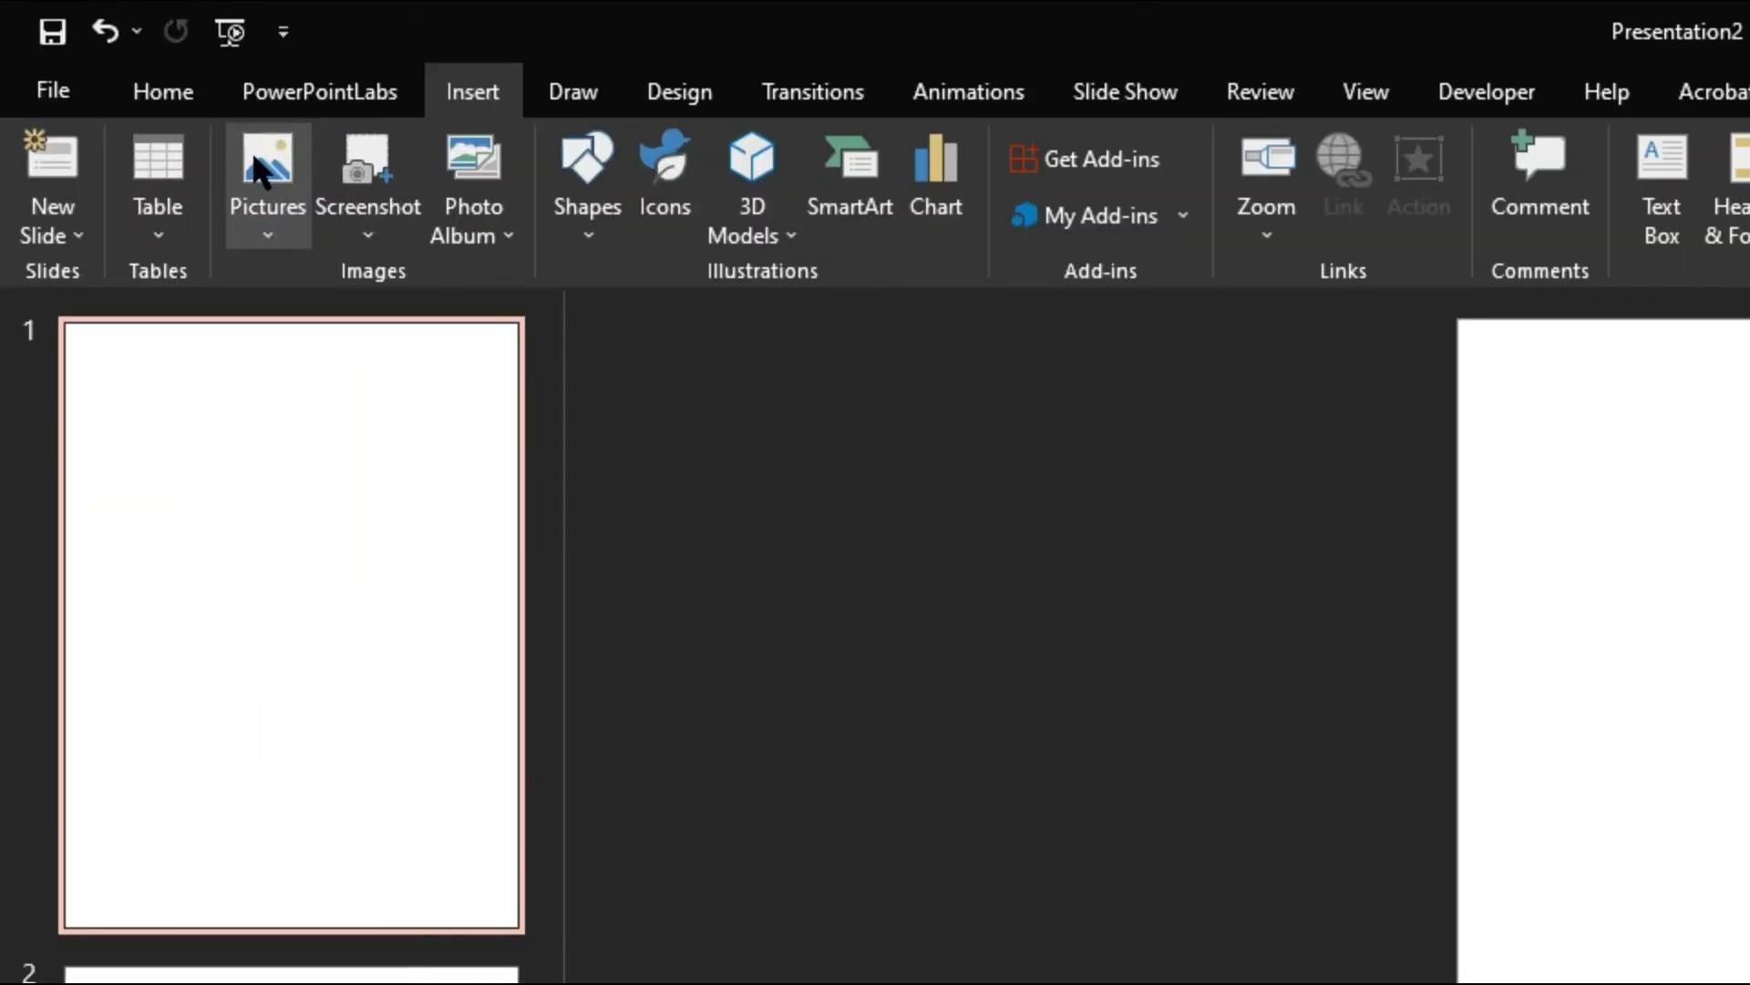
left_click(131, 84)
left_click(334, 325)
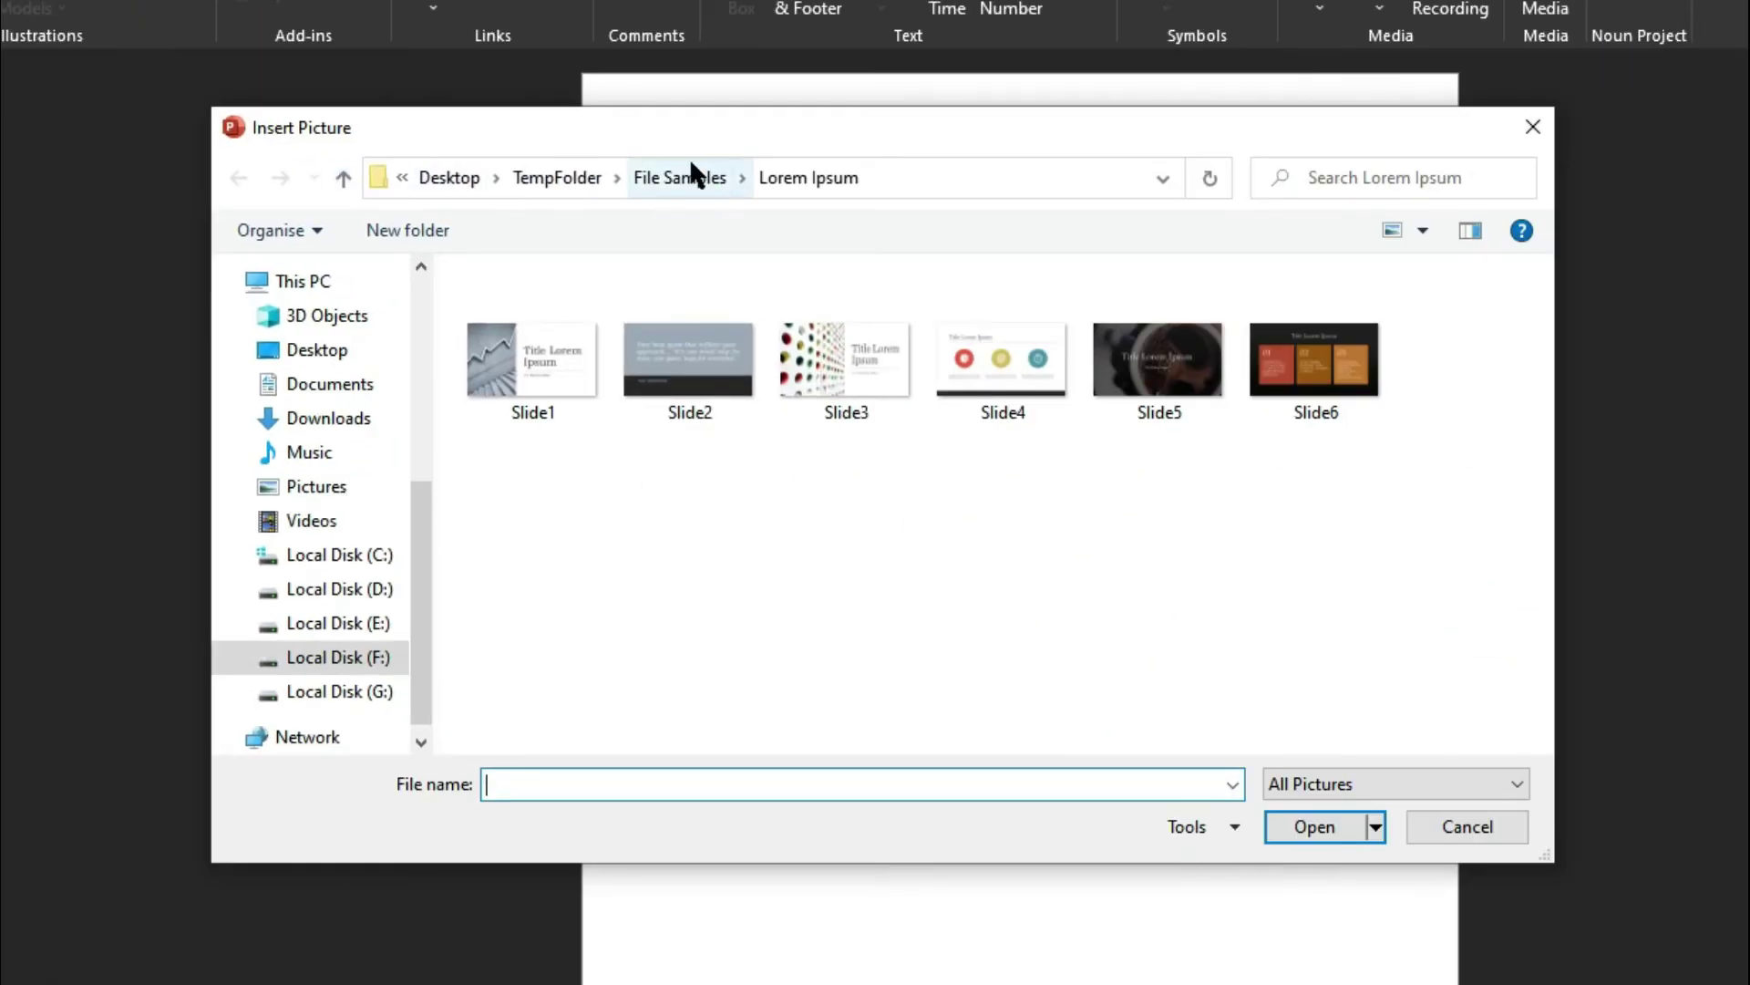
left_click(1607, 447)
double_click(555, 345)
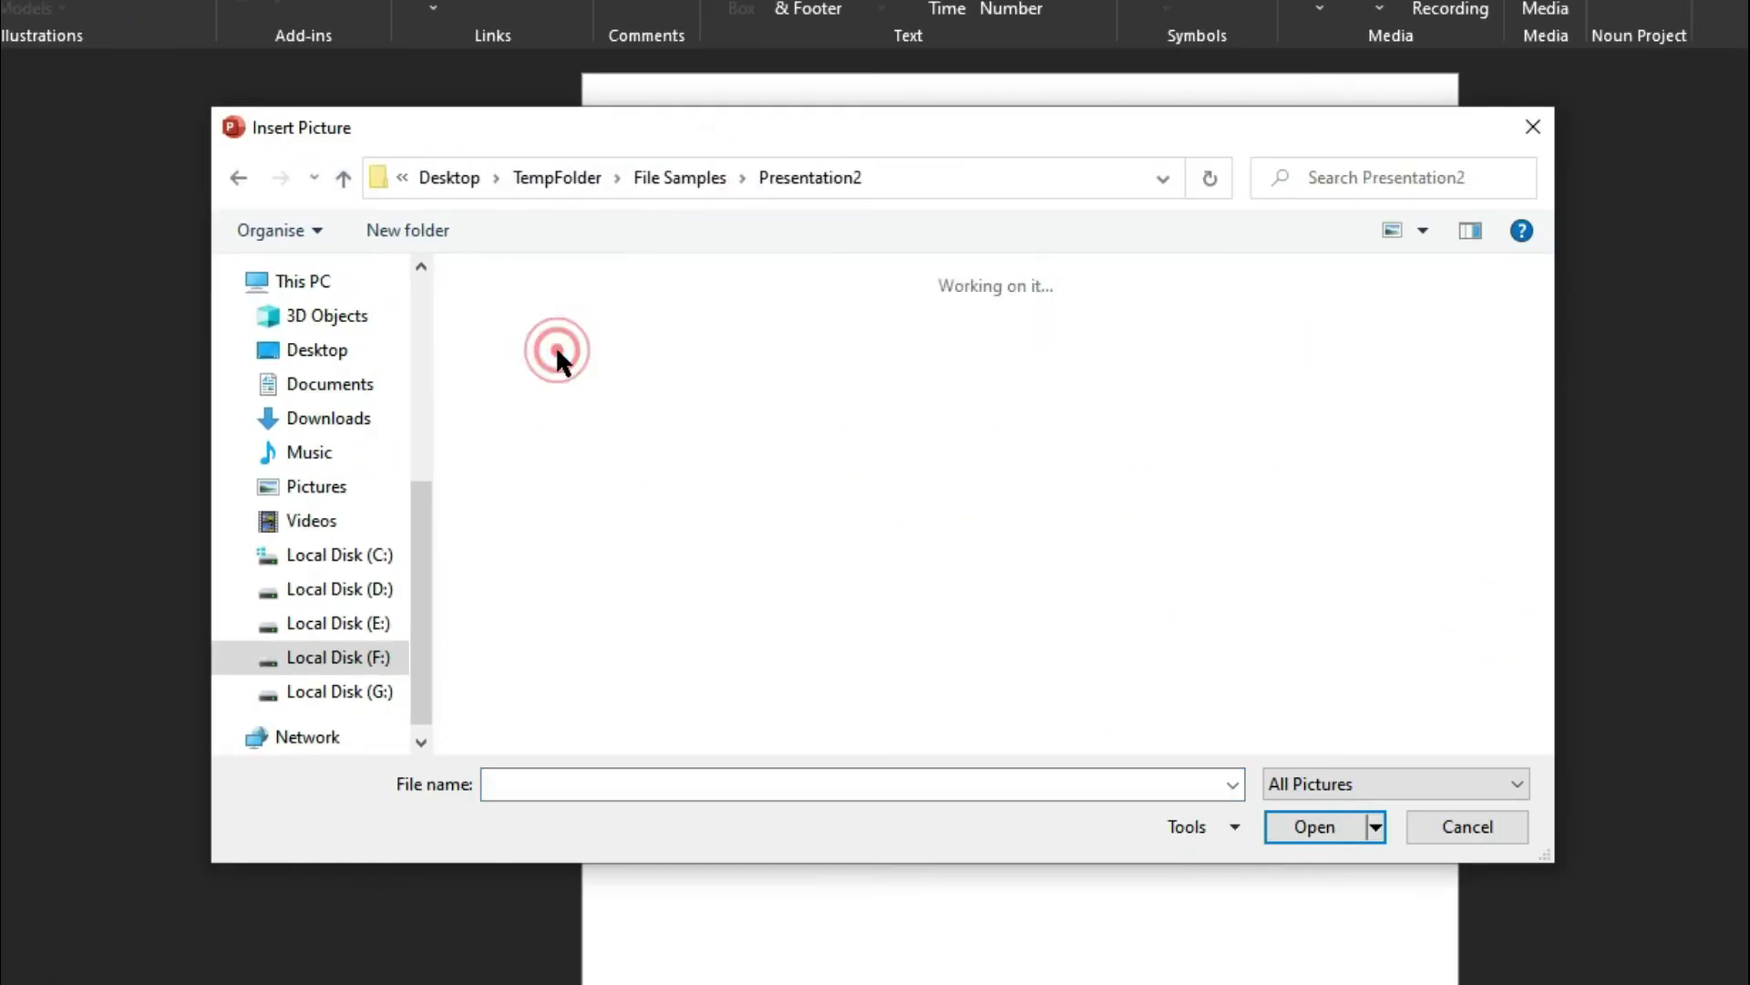
left_click(536, 339)
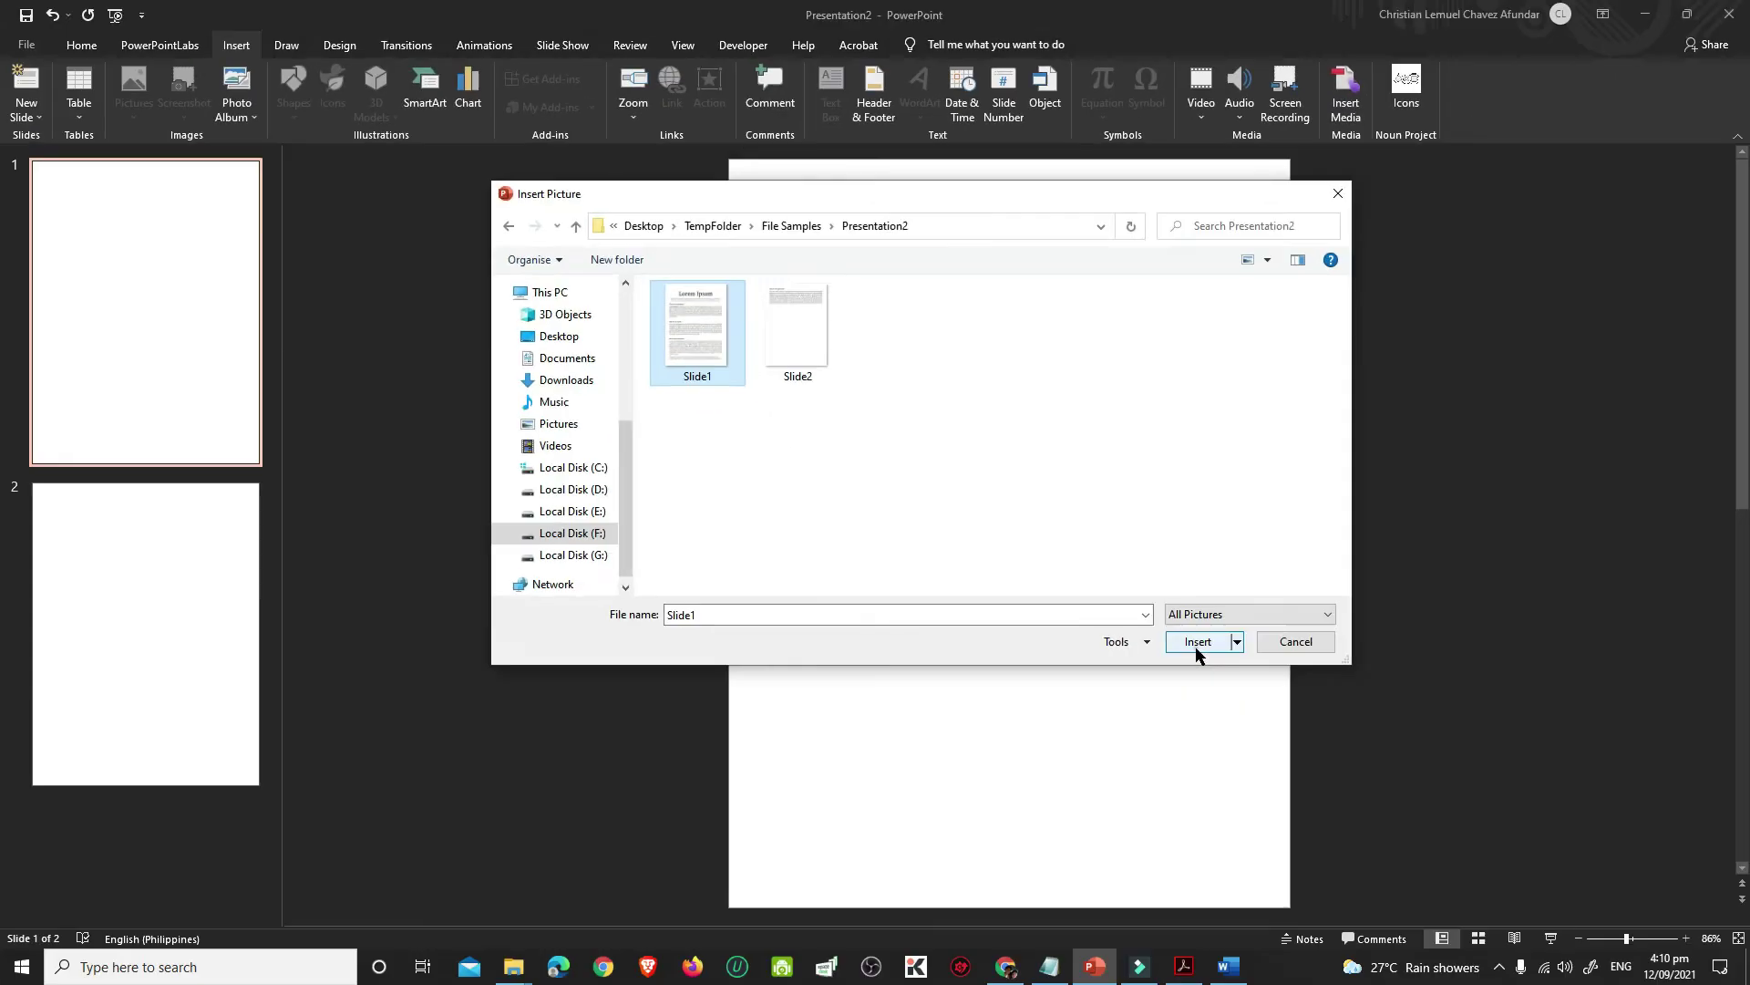
left_click(1196, 643)
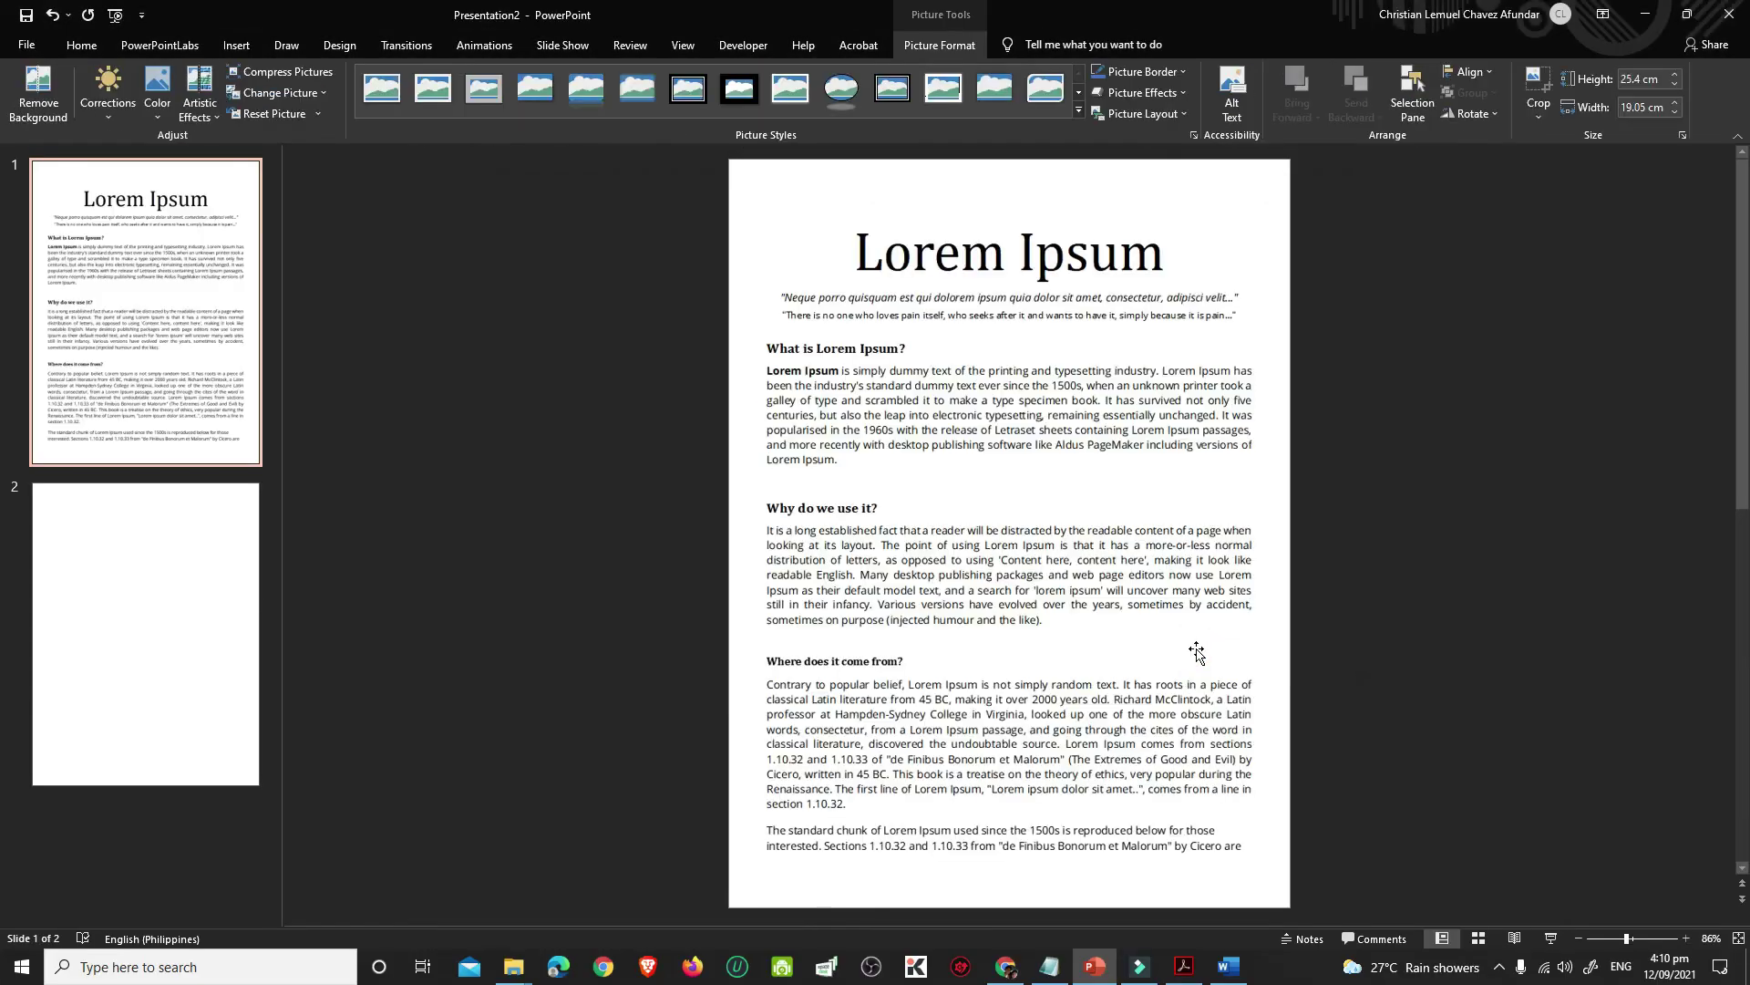
- Insert the Slide2 image onto slide 2
left_click(112, 620)
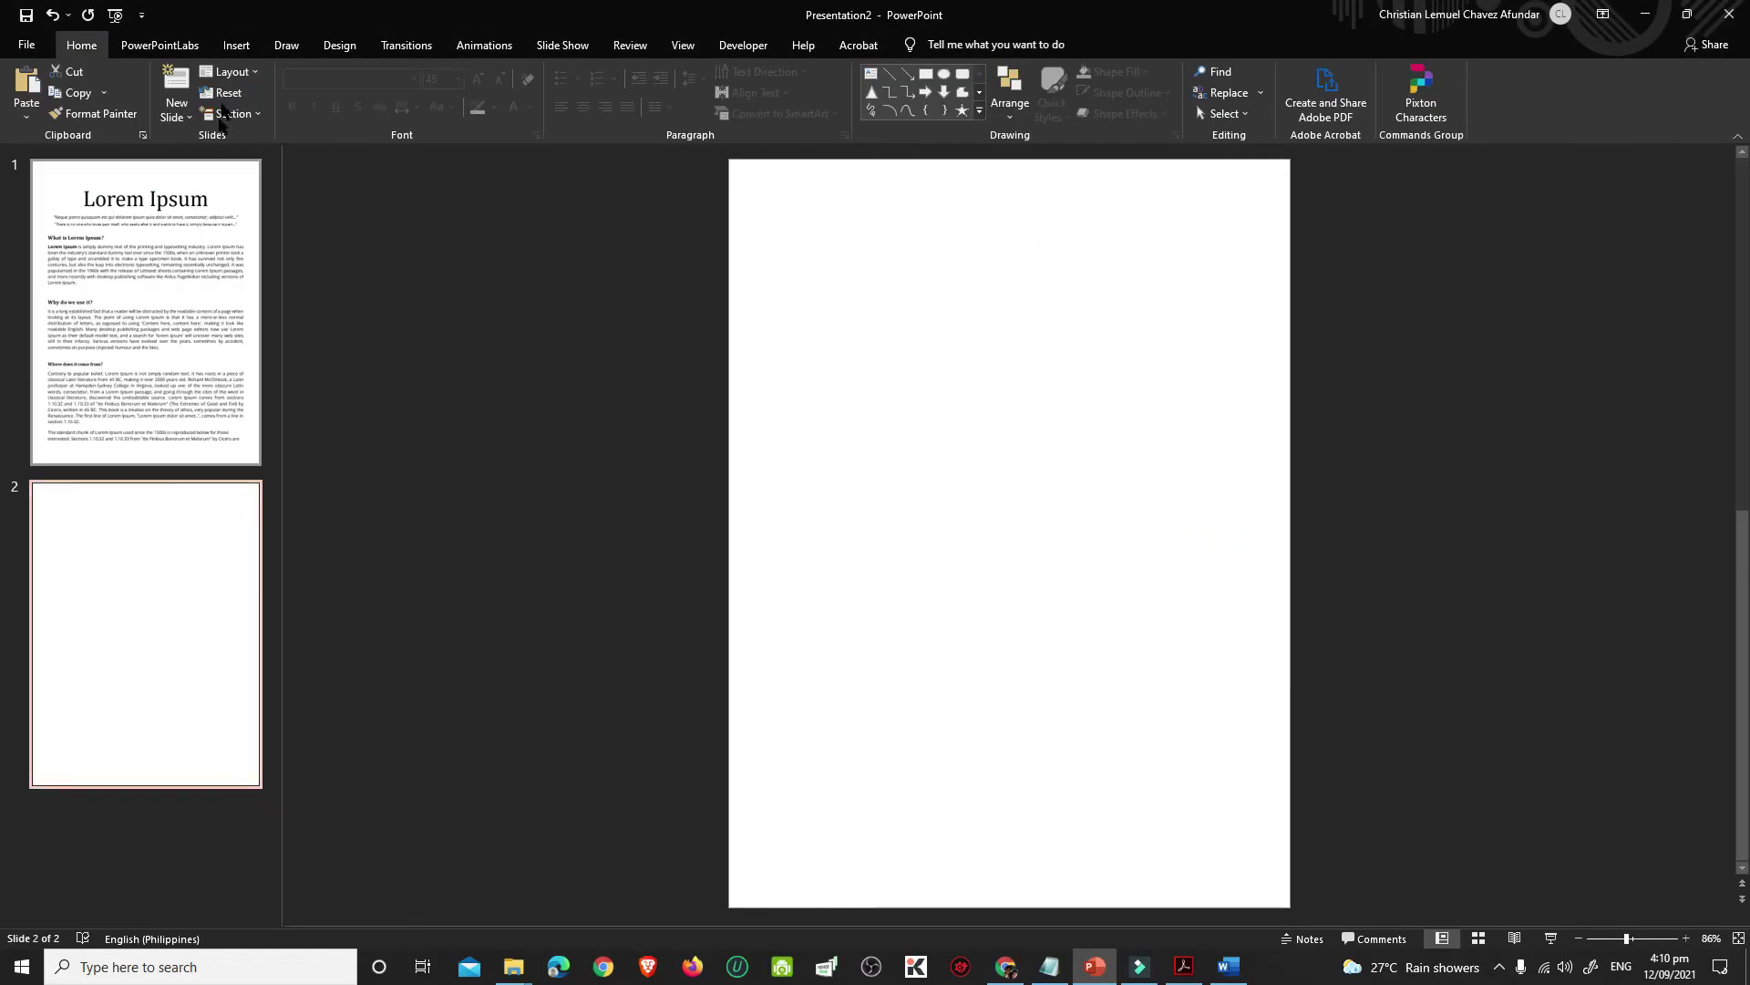
left_click(233, 48)
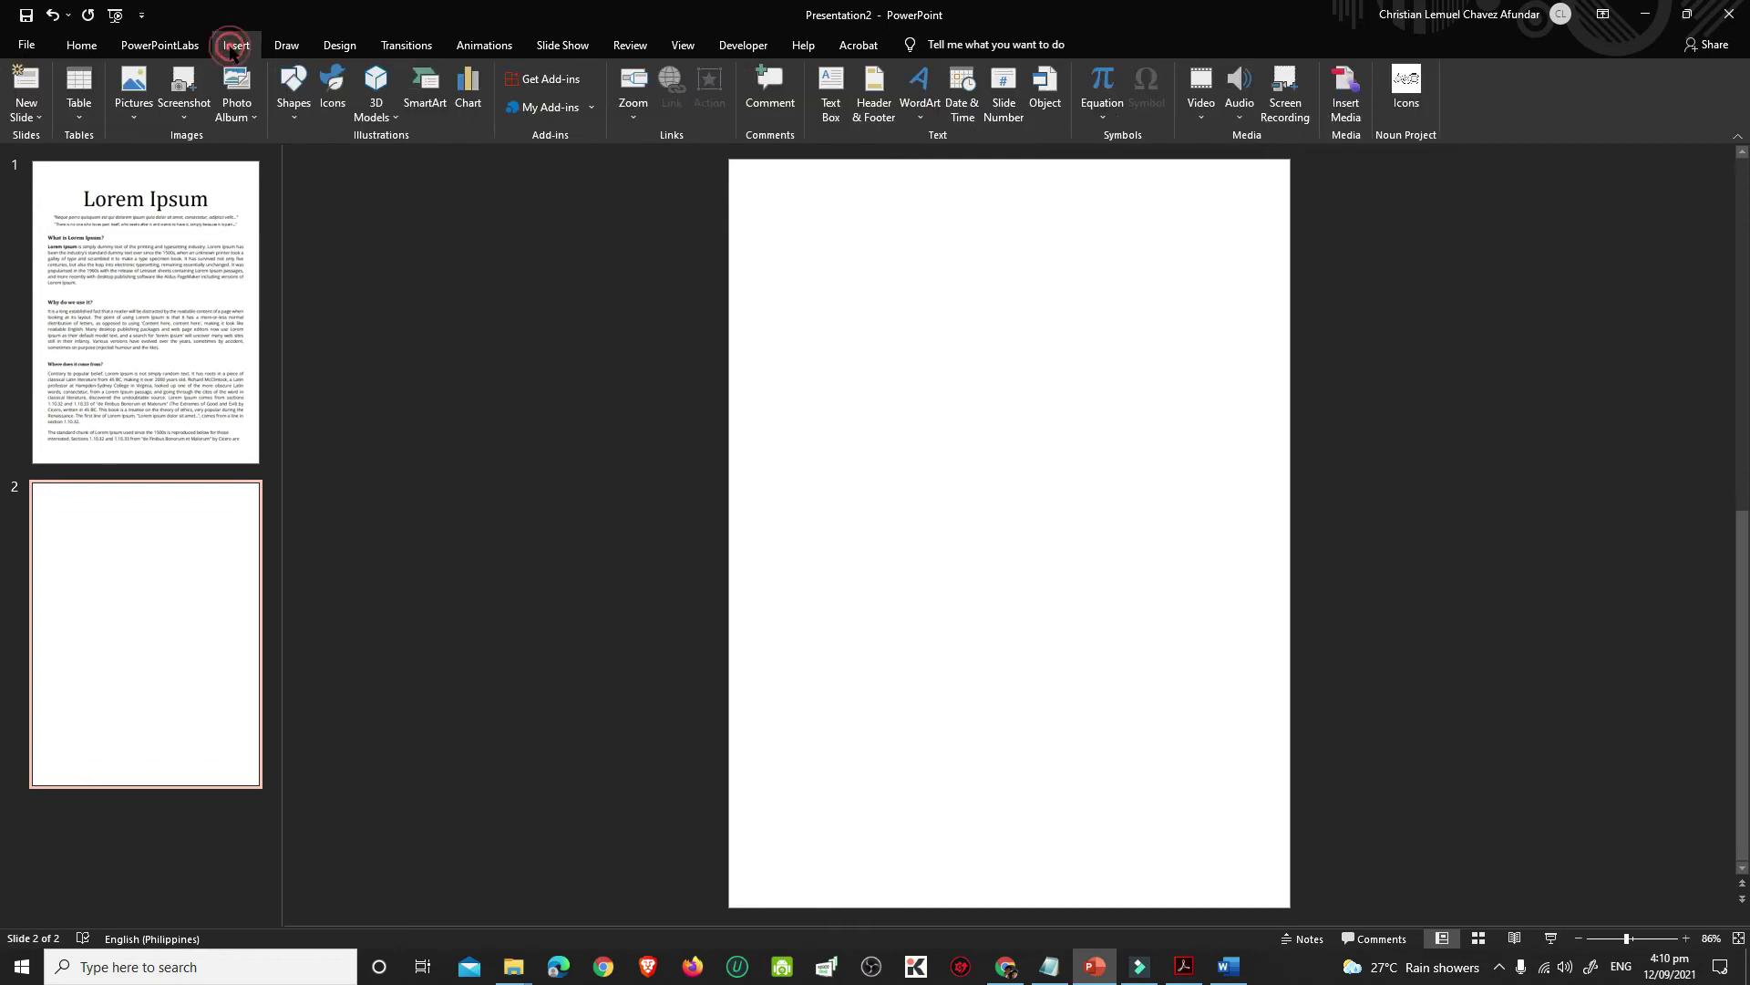
left_click(134, 91)
left_click(175, 161)
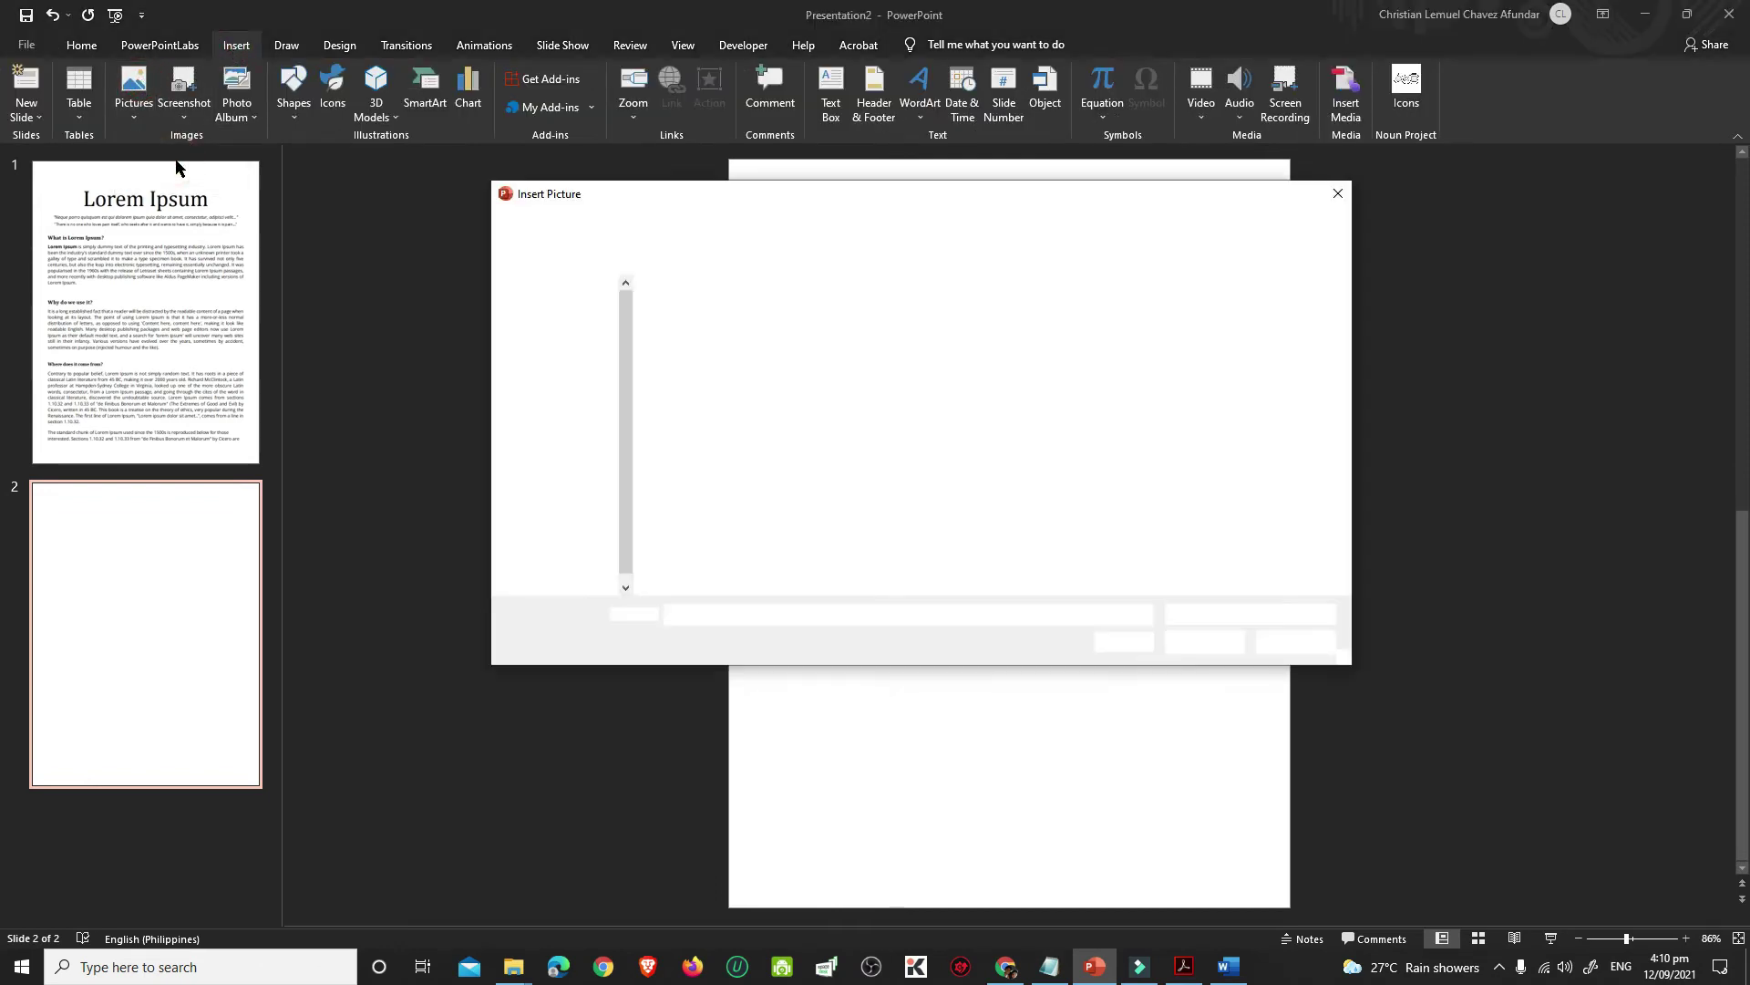
left_click(814, 315)
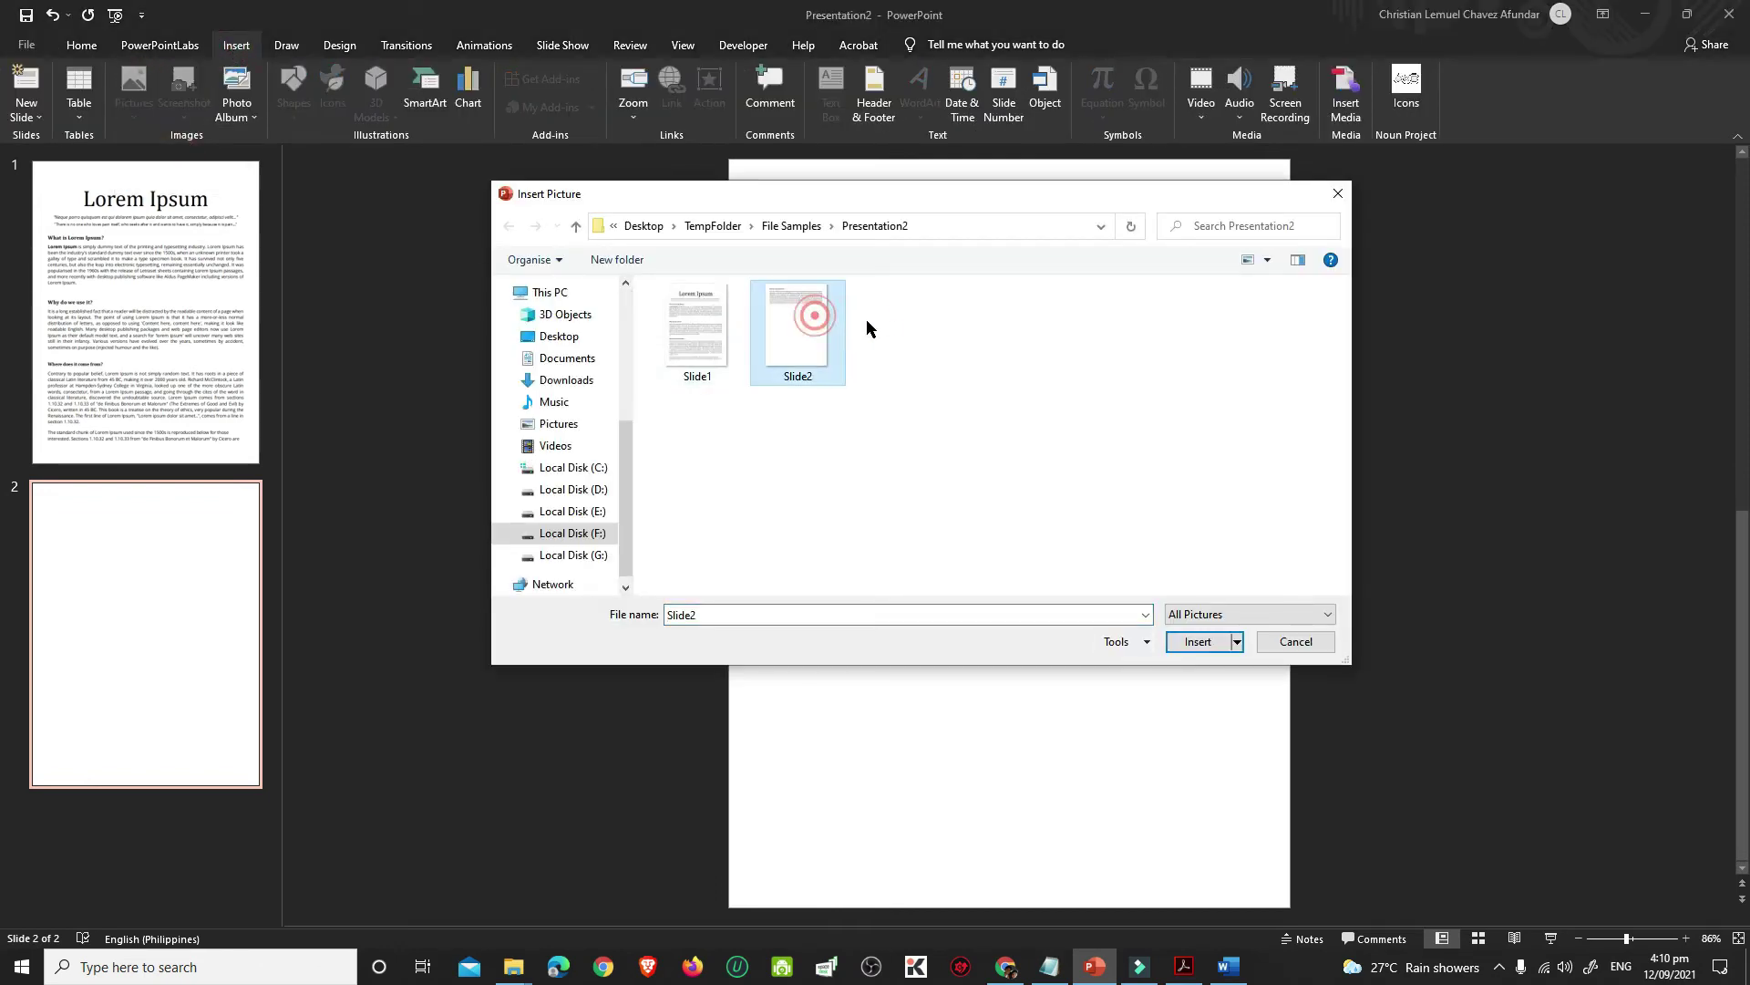
left_click(1197, 641)
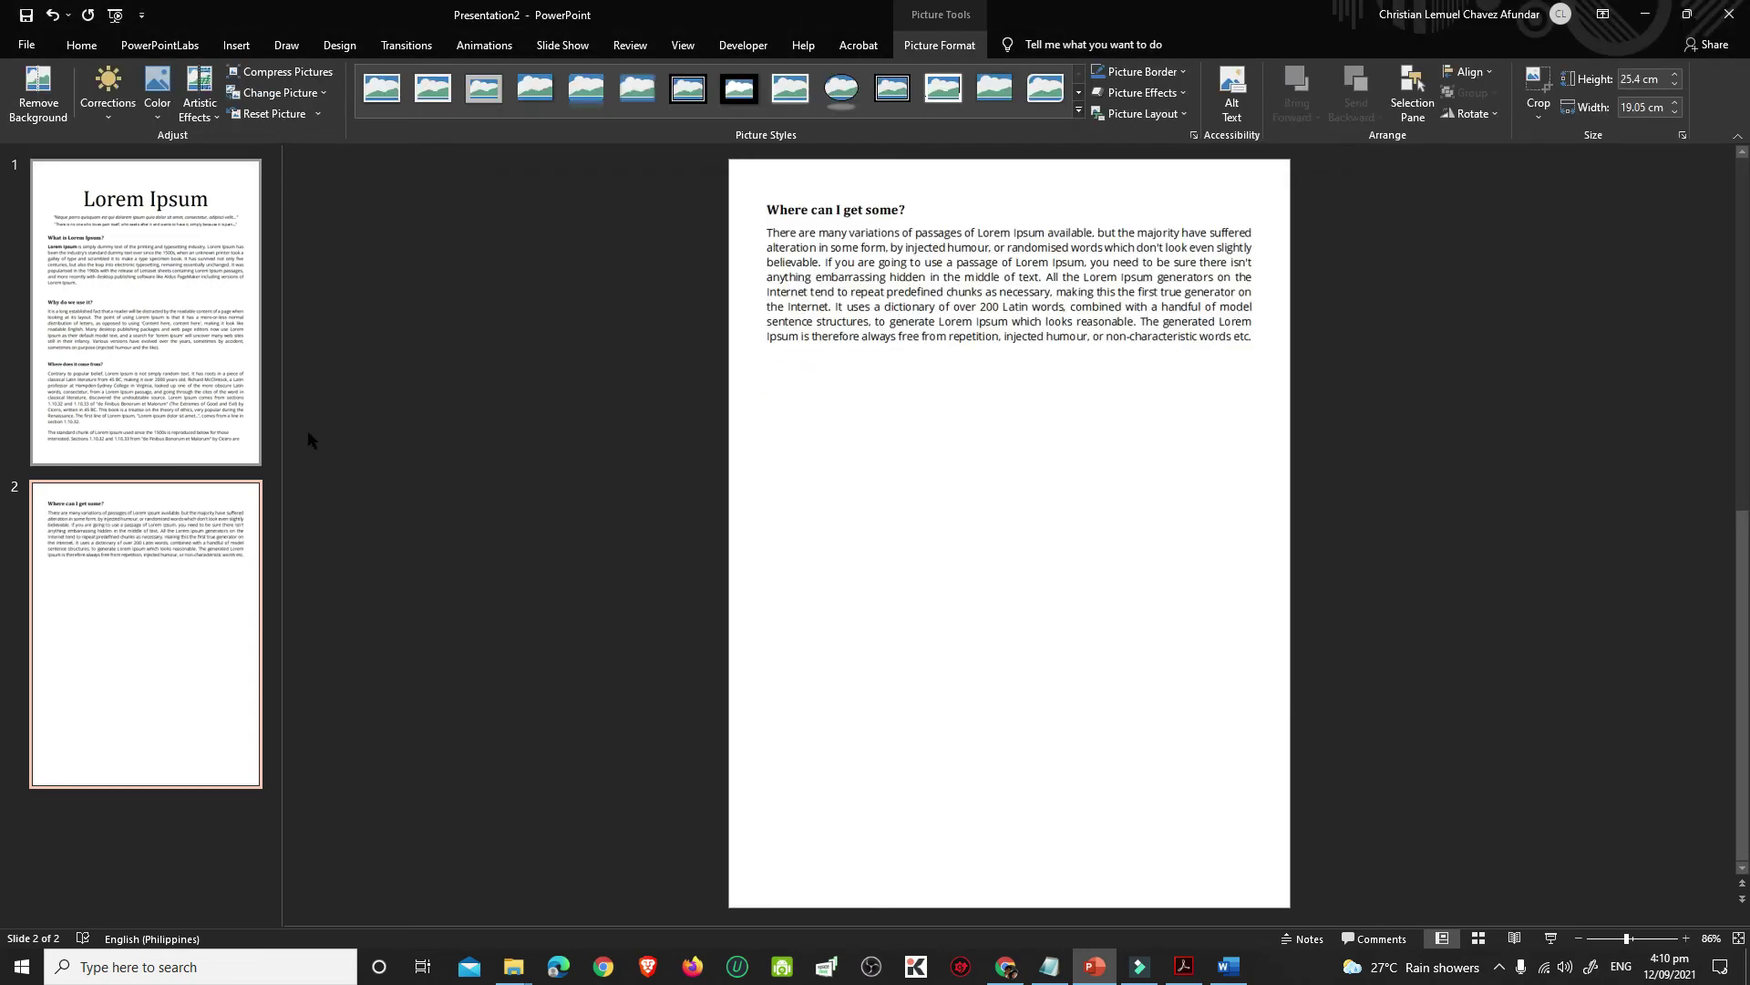
- Export Presentation2 as Presentation2.pdf into the File Samples folder
left_click(24, 47)
left_click(57, 292)
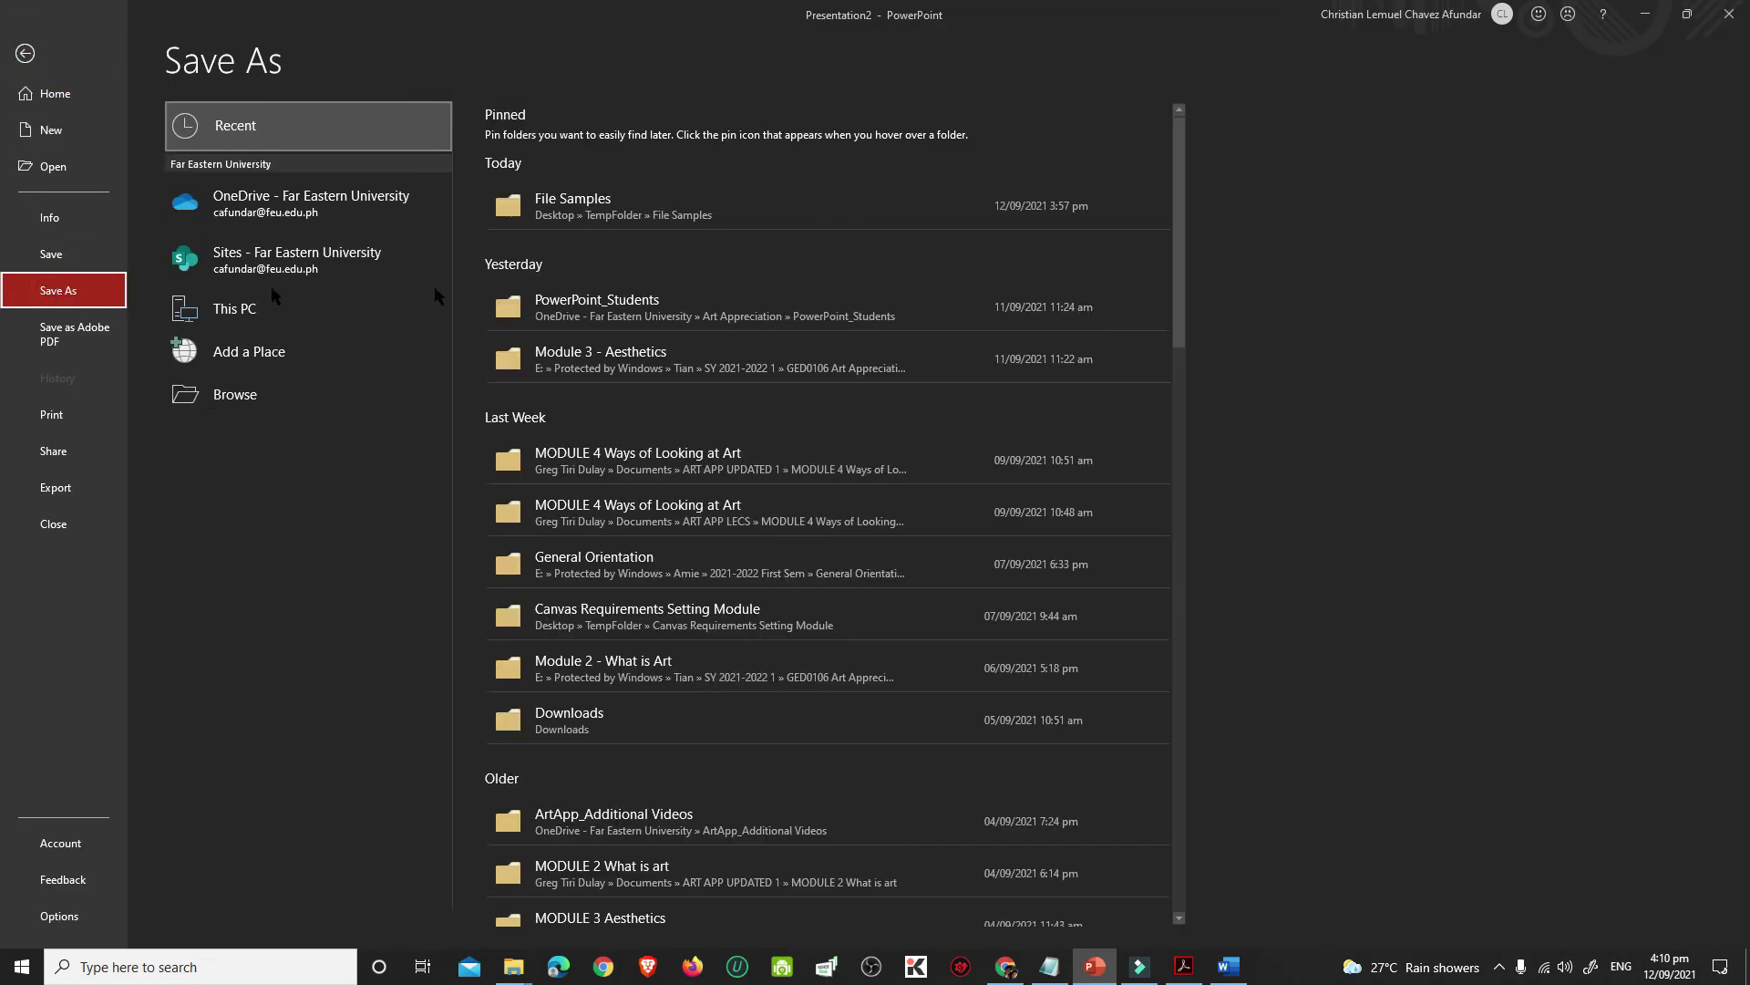
left_click(587, 206)
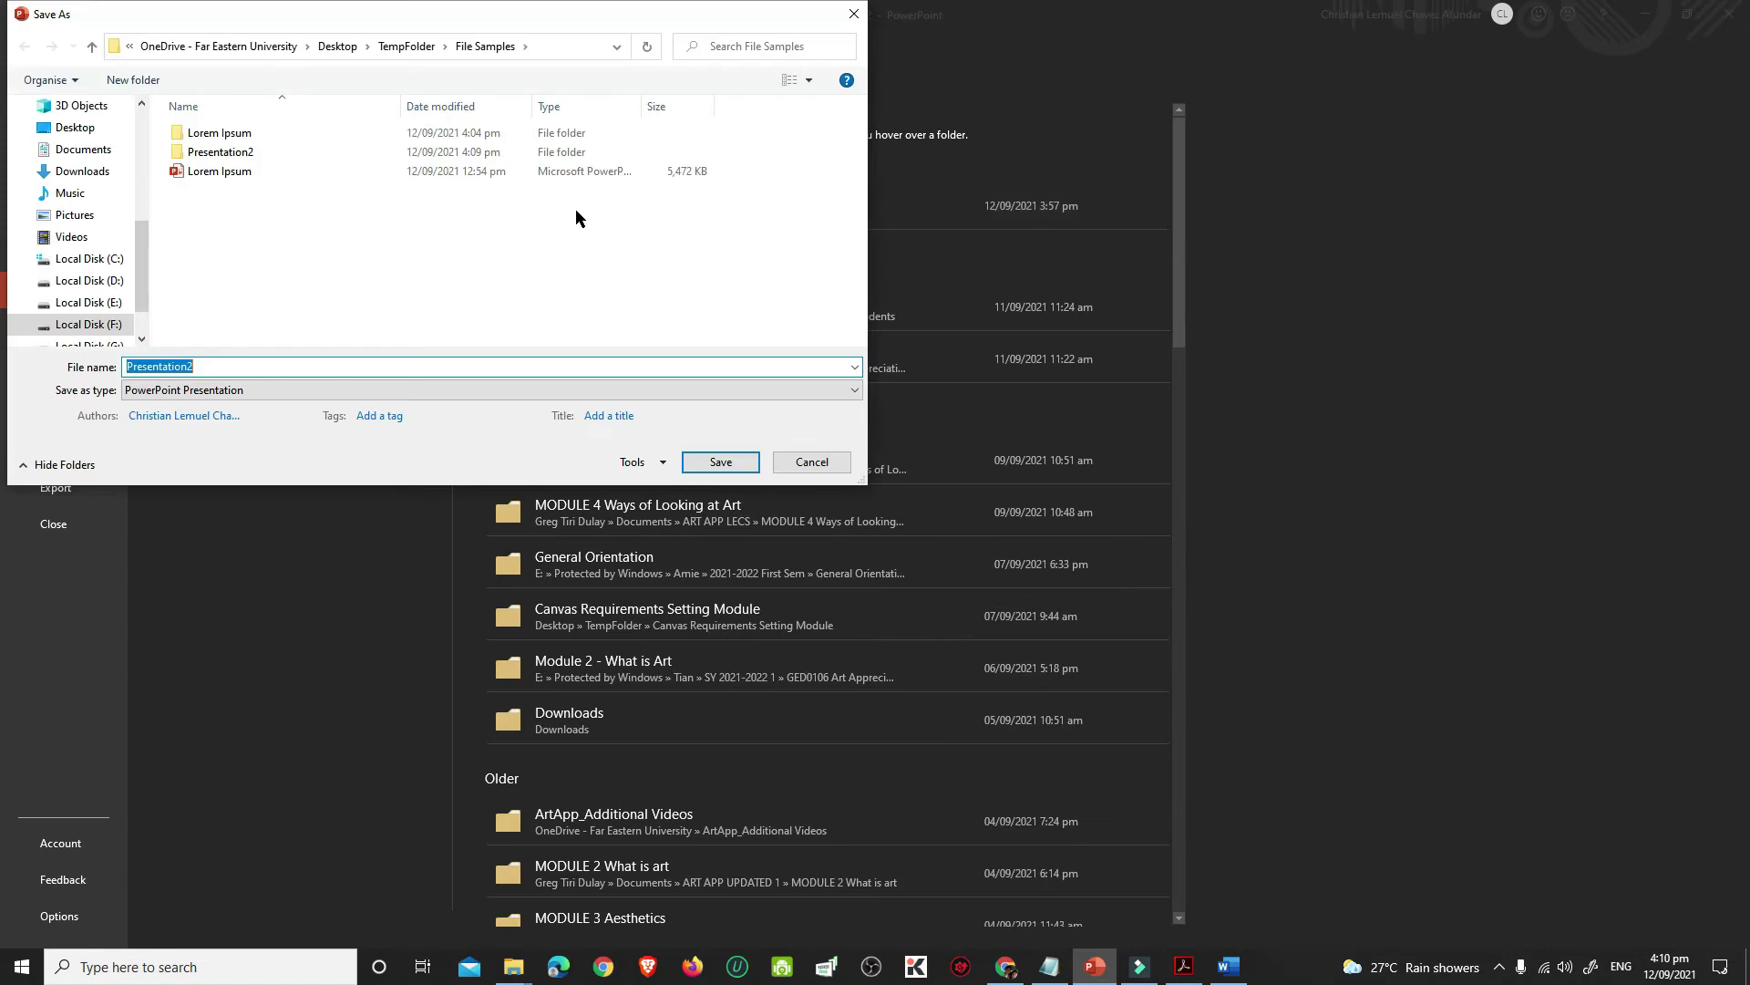
left_click(463, 389)
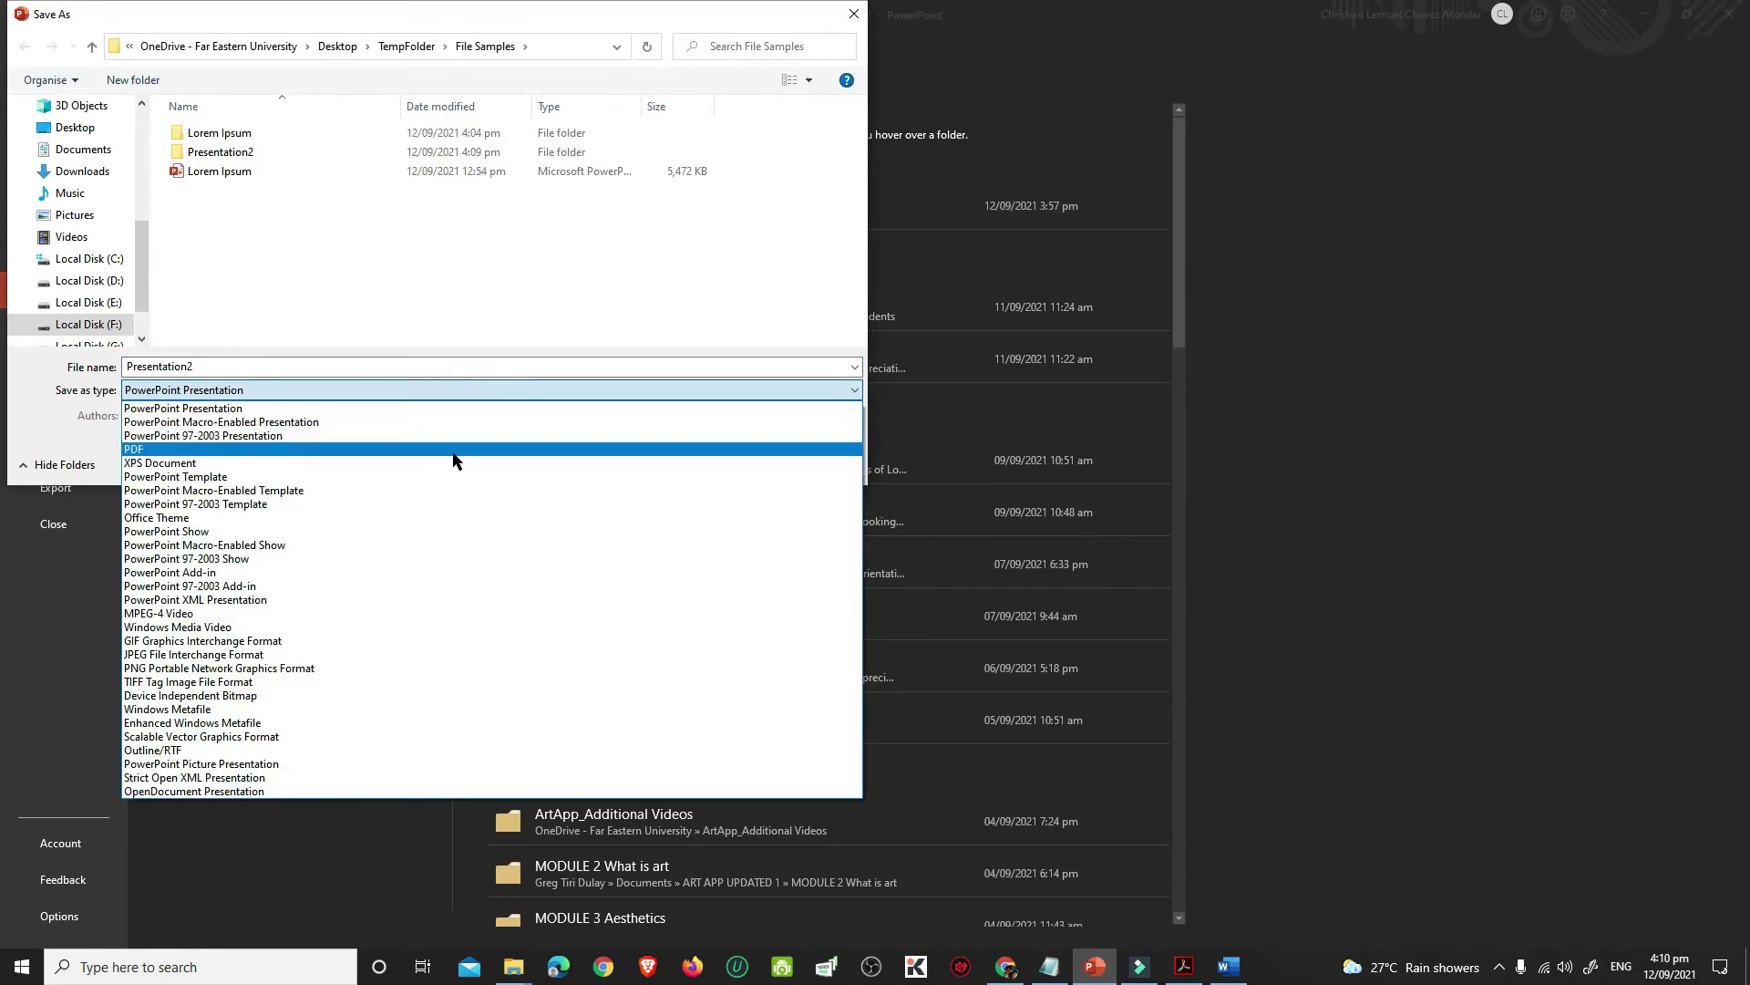
left_click(453, 449)
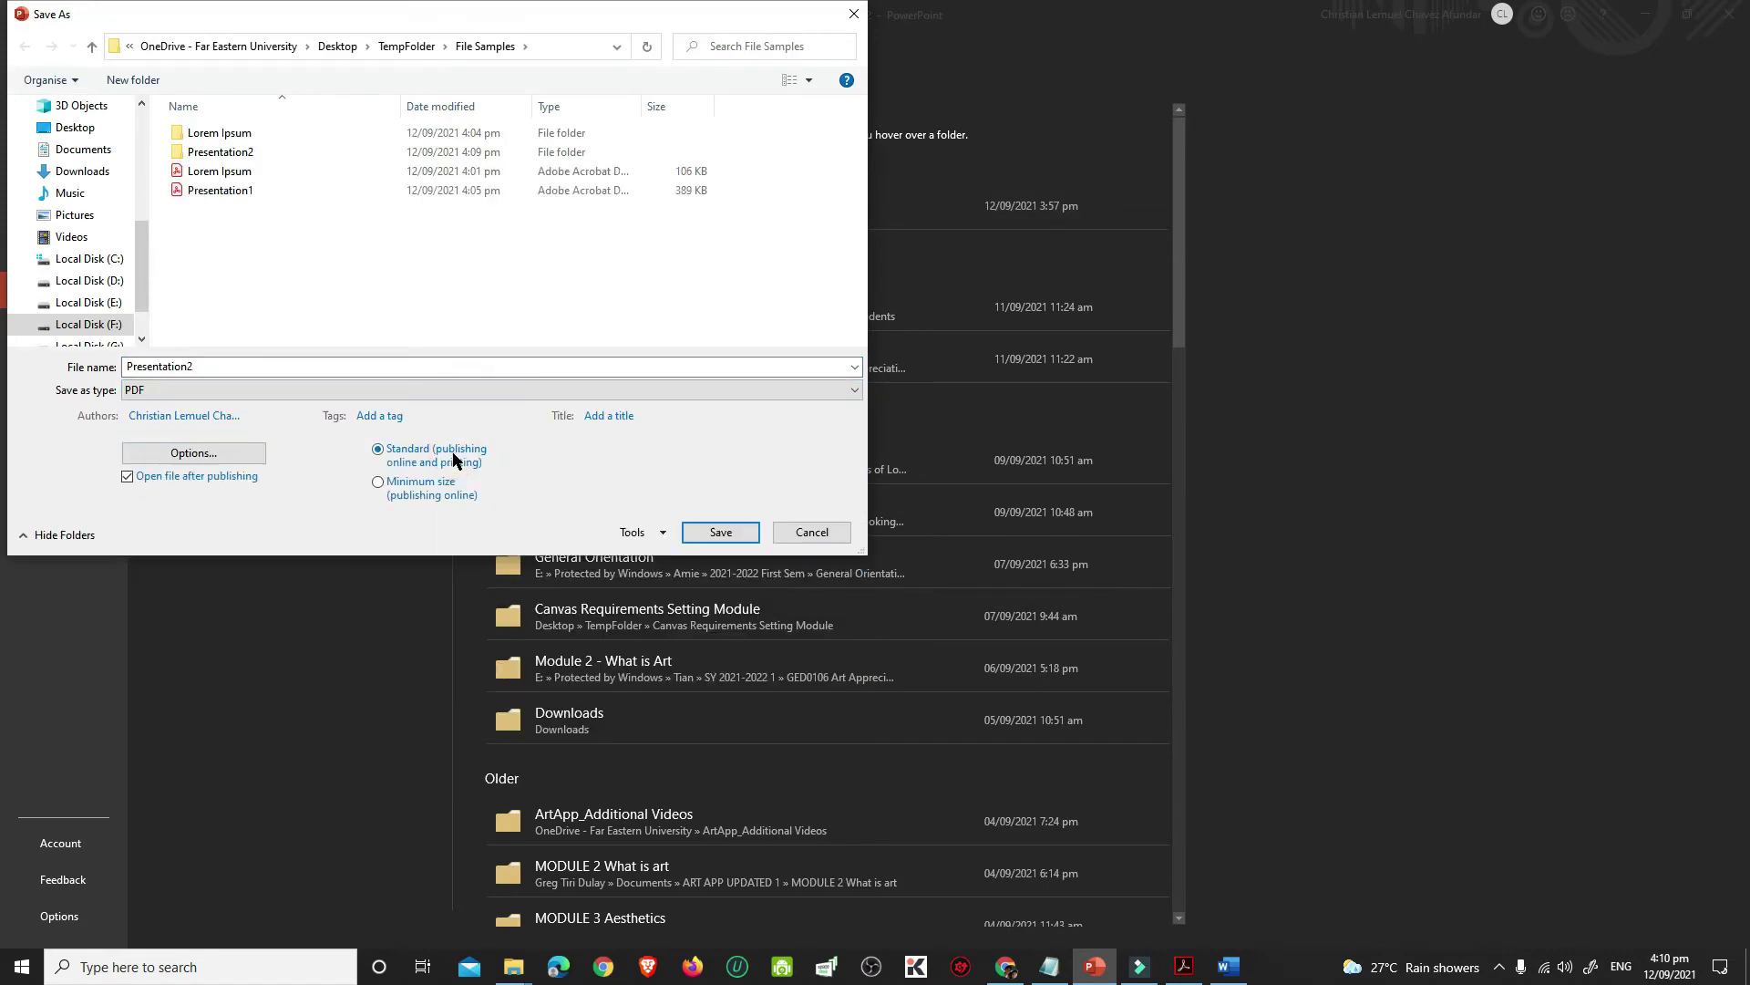
left_click(720, 533)
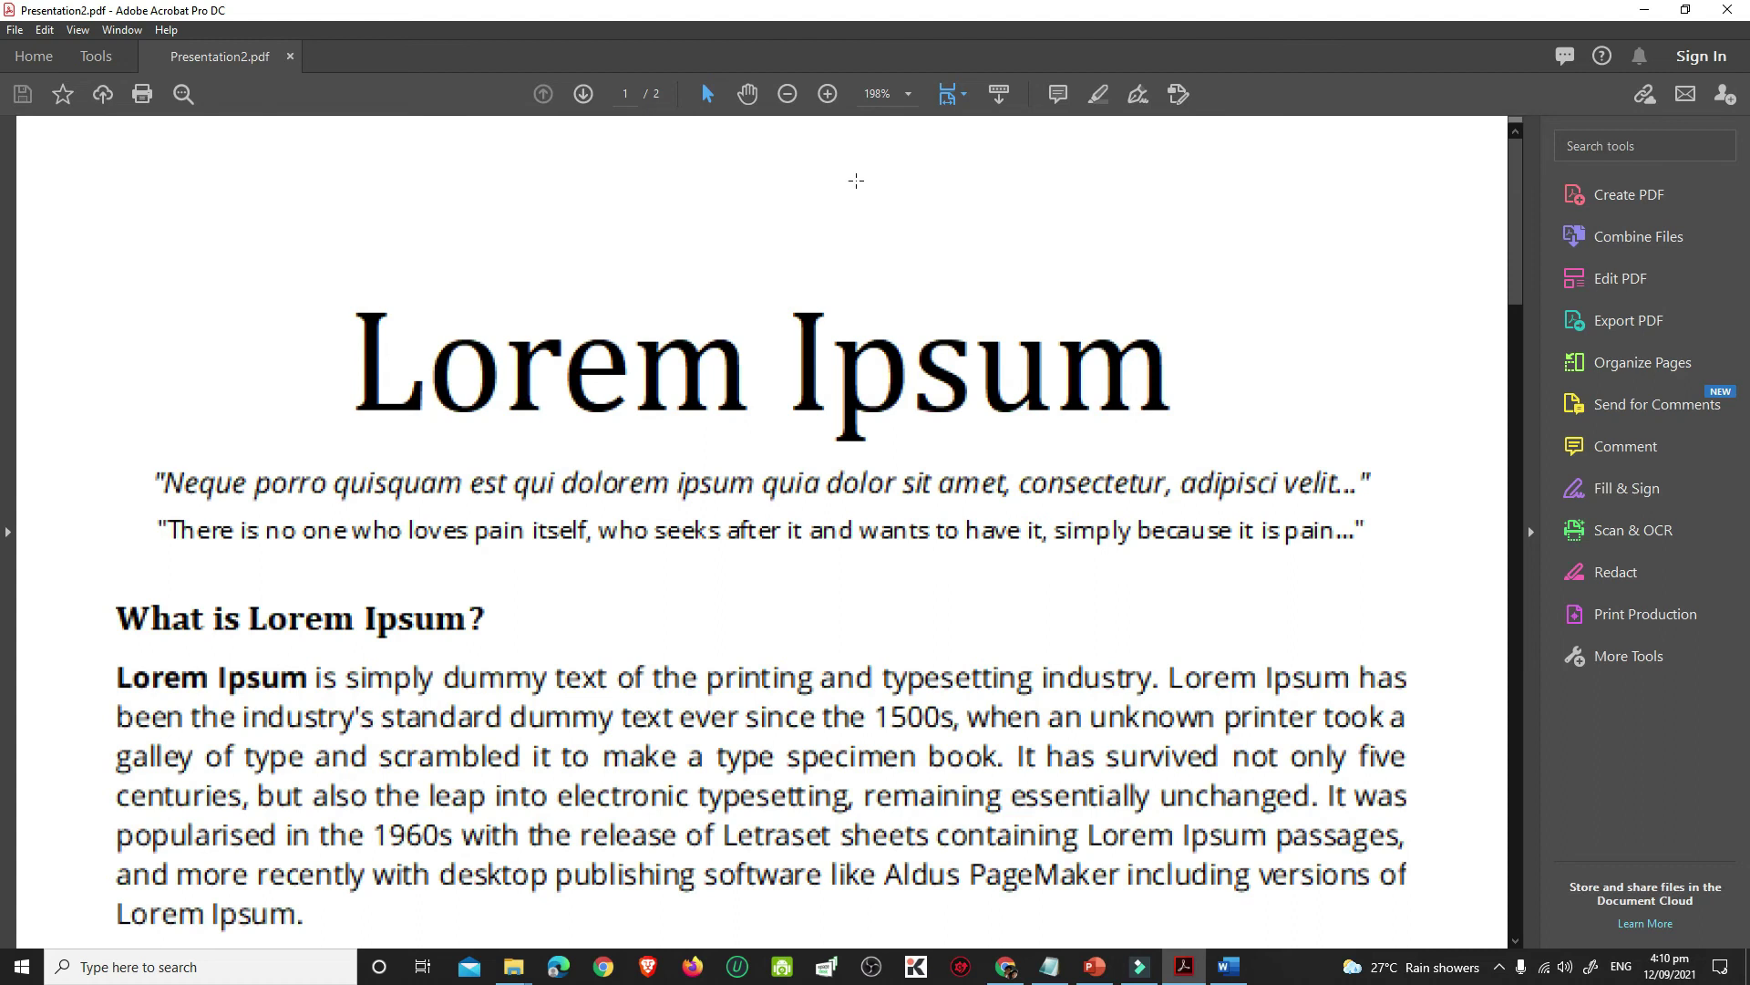
- Zoom out in Acrobat to view whole pages of the Presentation2 PDF
left_click(794, 92)
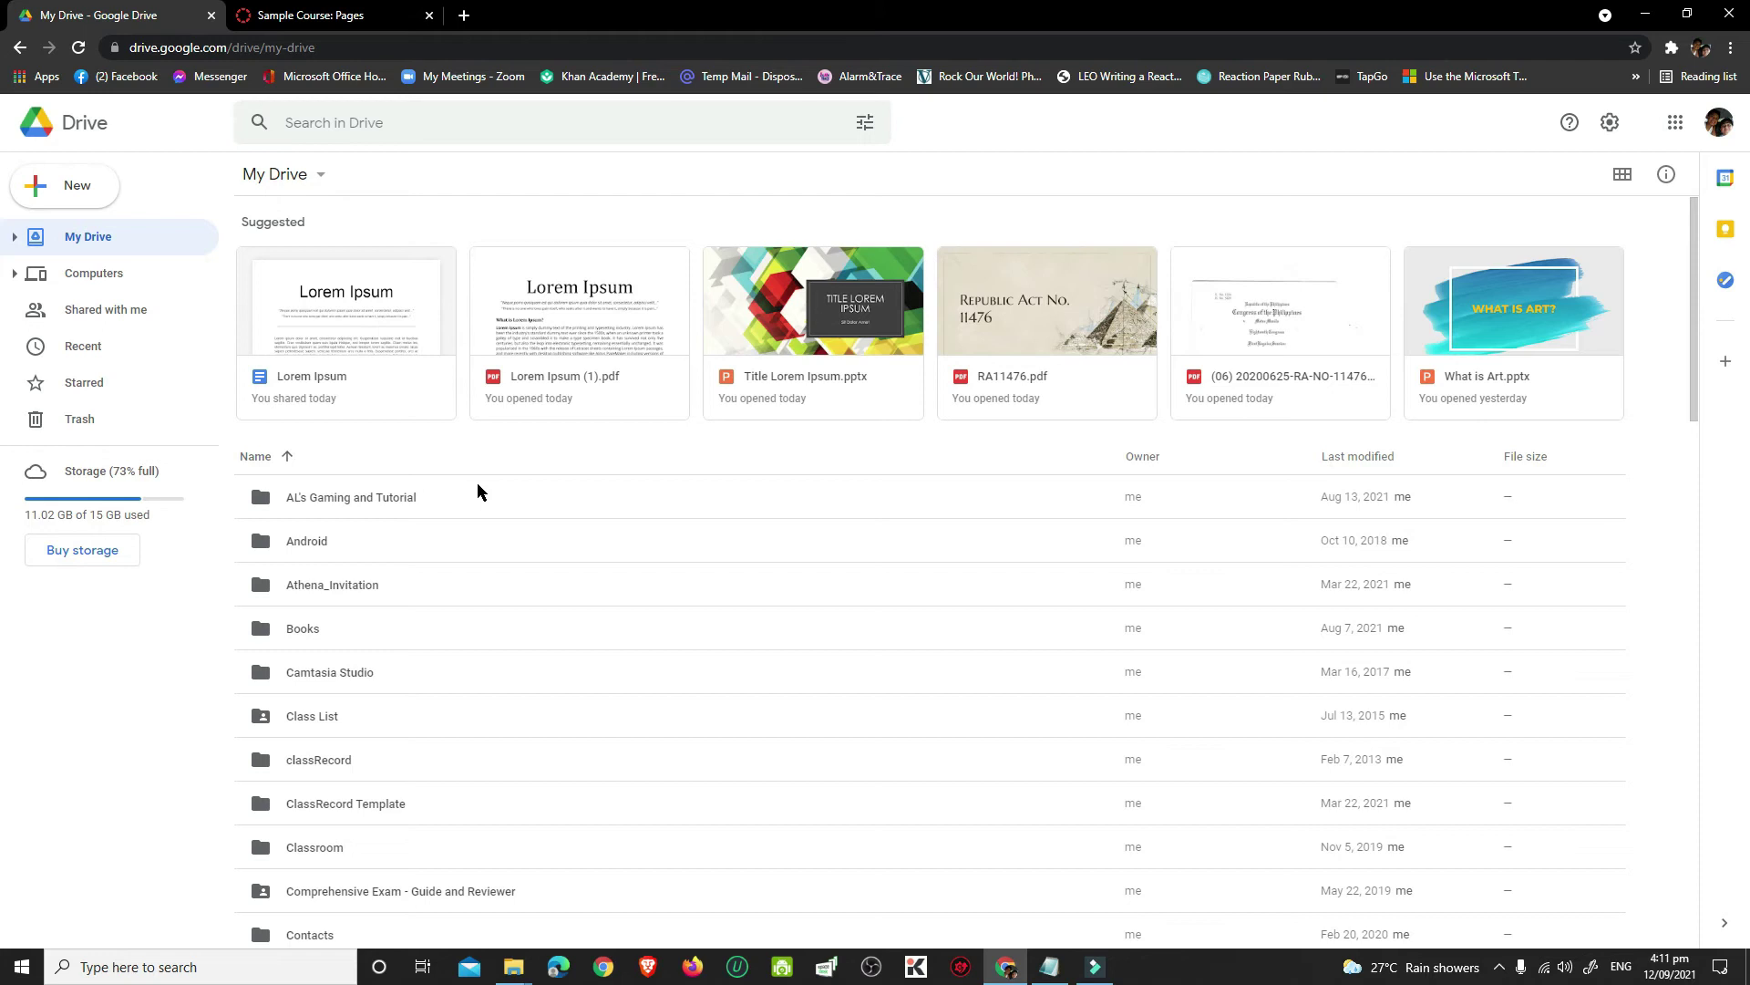
- Drag Presentation1.pdf and Presentation2.pdf from File Samples into the AL's Gaming and Tutorial folder
double_click(360, 497)
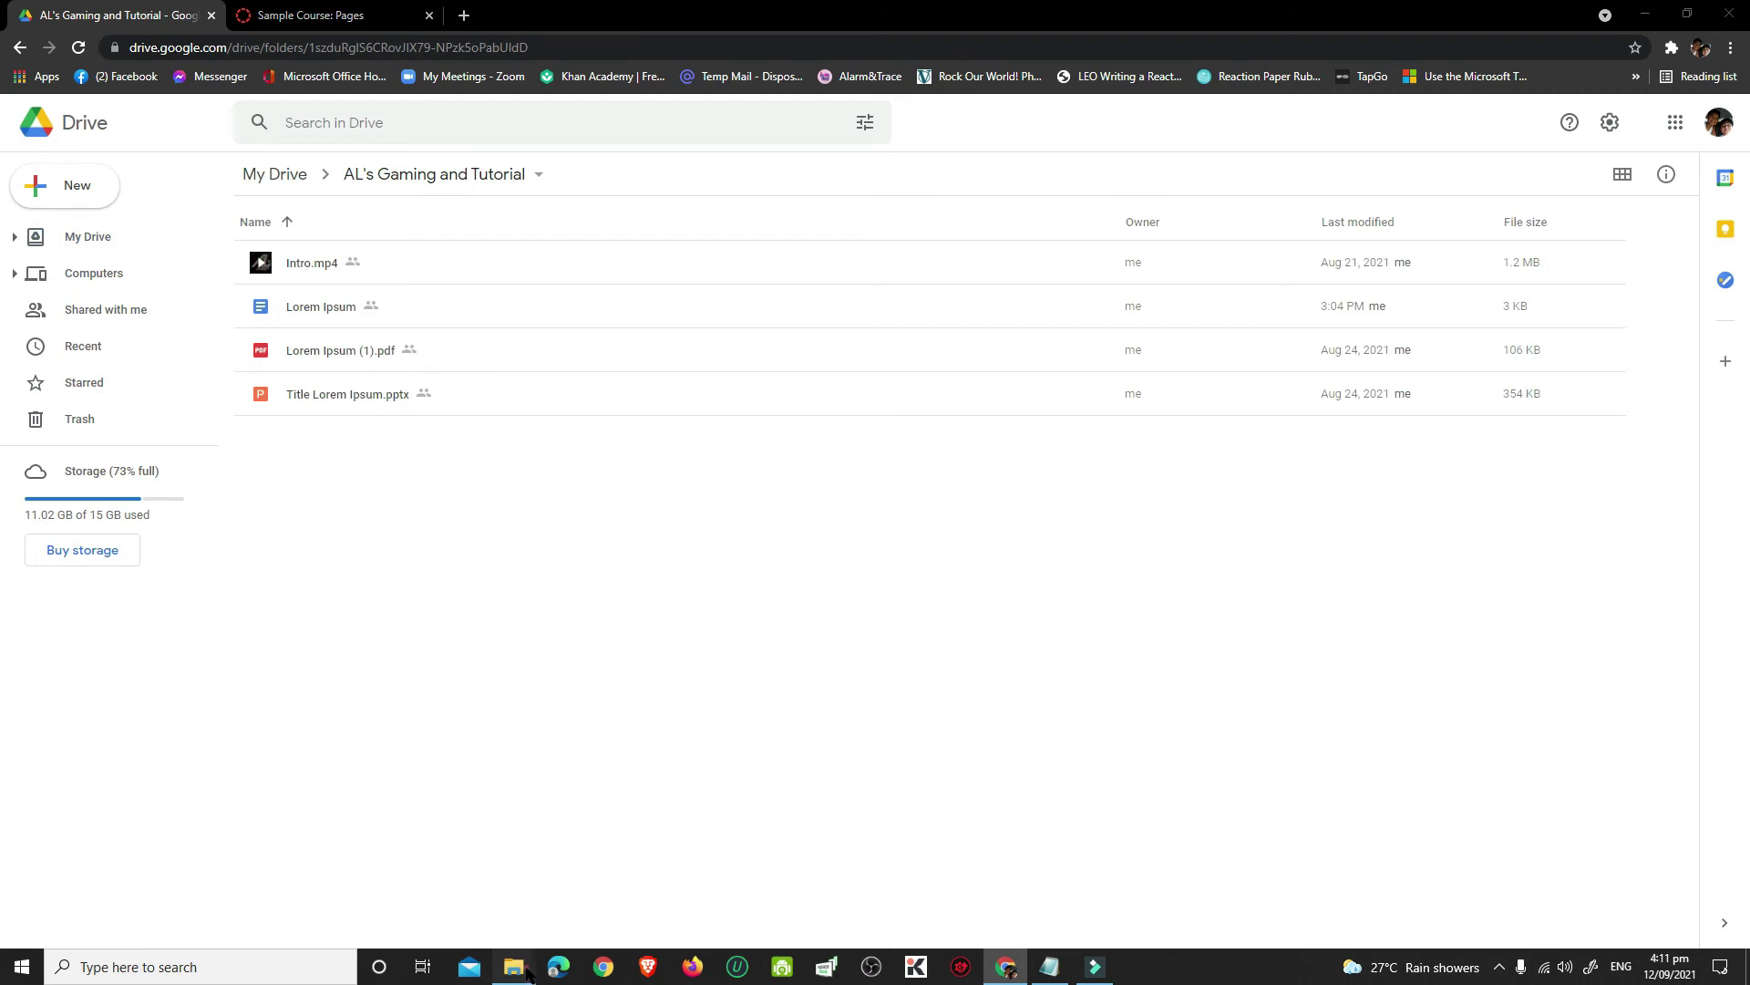
mouse_move(516, 957)
left_click(446, 875)
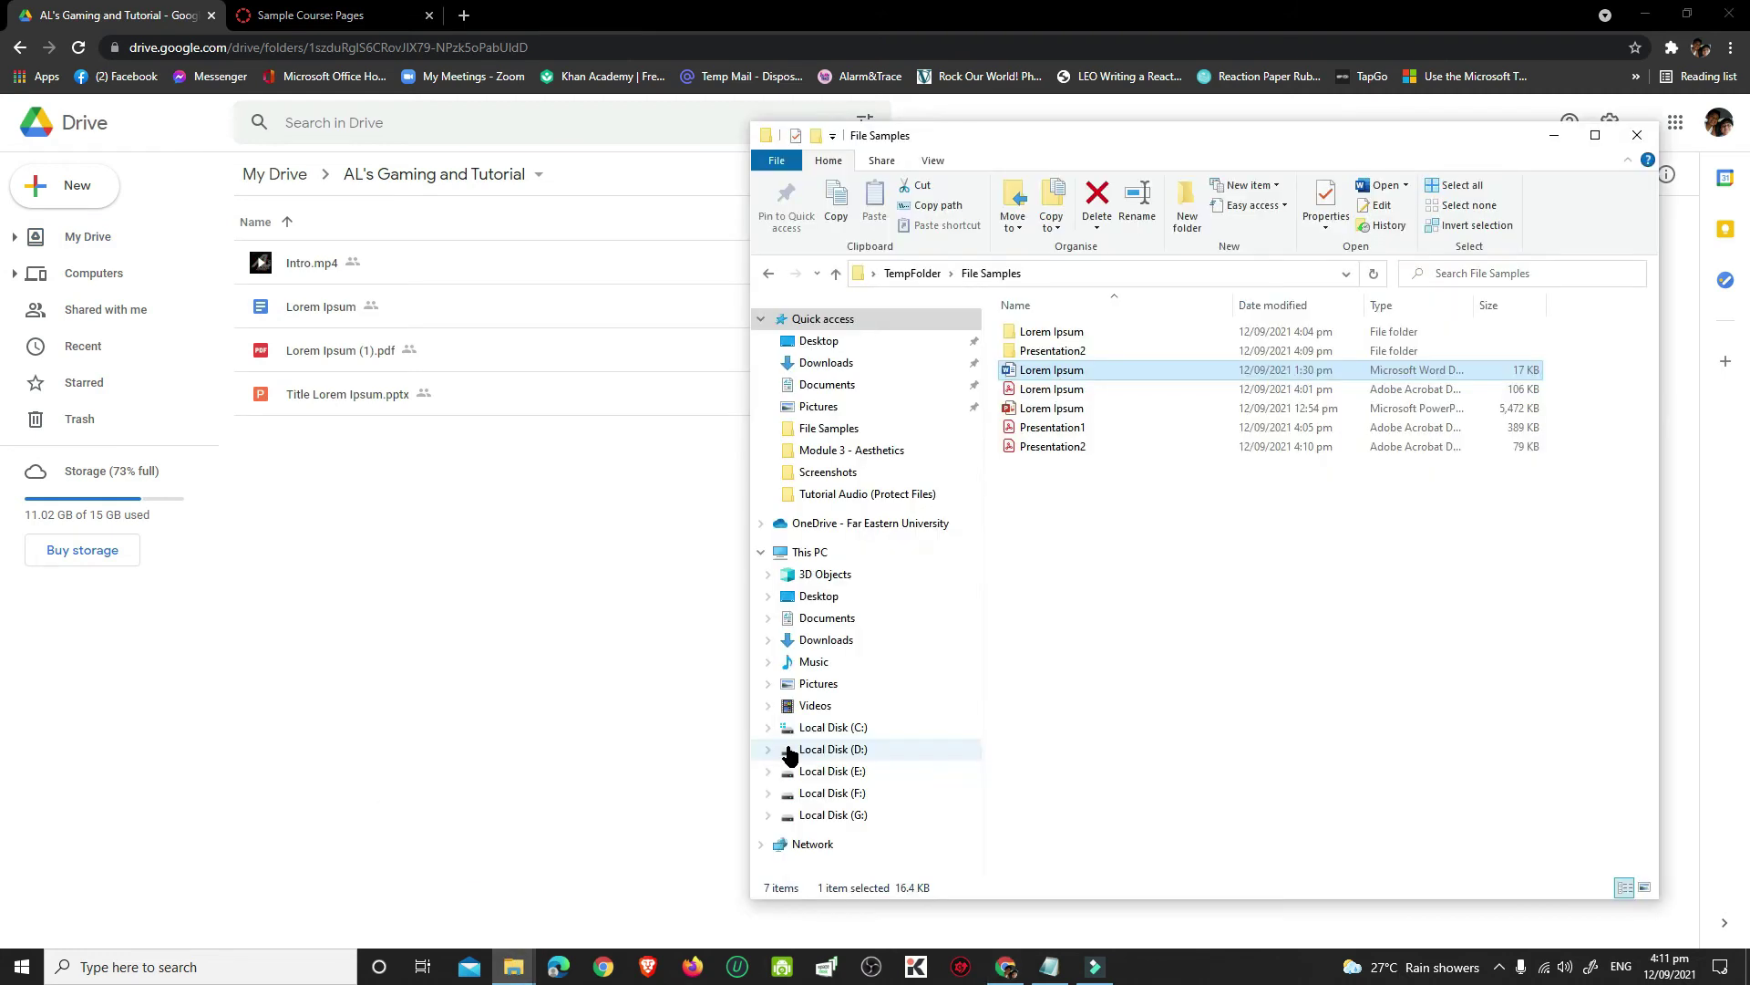
left_click(1057, 429)
left_click(1063, 446, "ctrl")
left_click_drag(1065, 436, 539, 550)
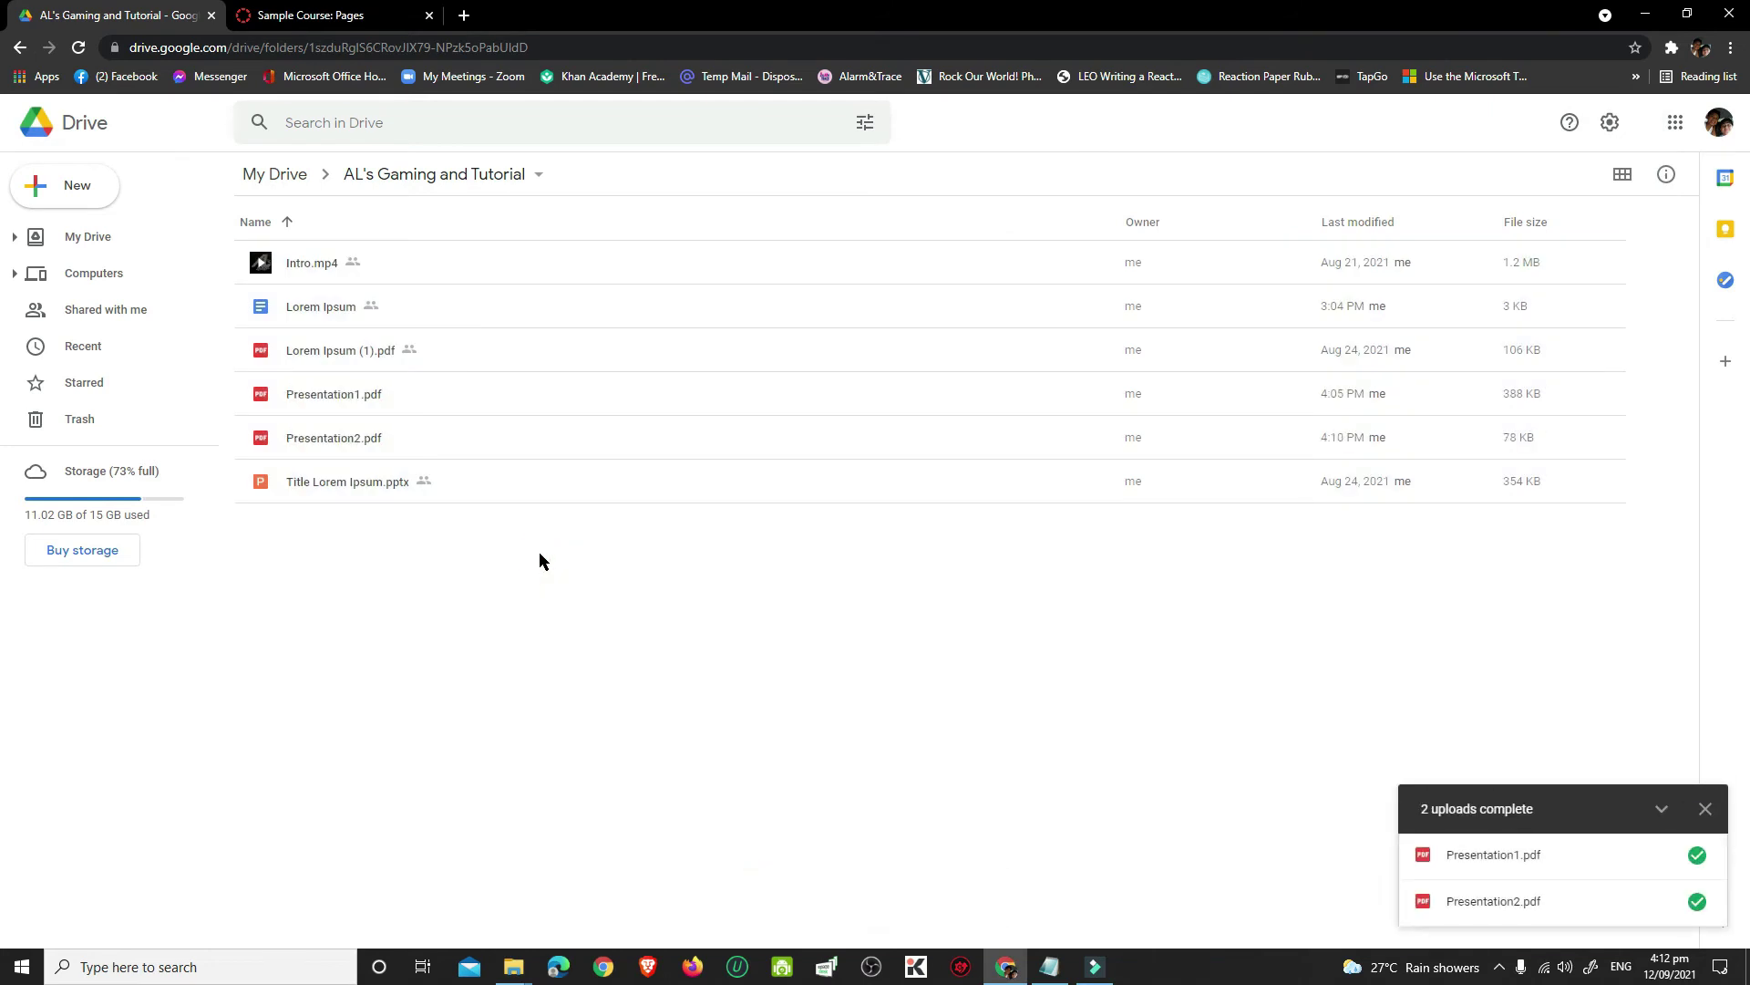
- Share Presentation1.pdf as Viewer with anyone who has the link
right_click(333, 401)
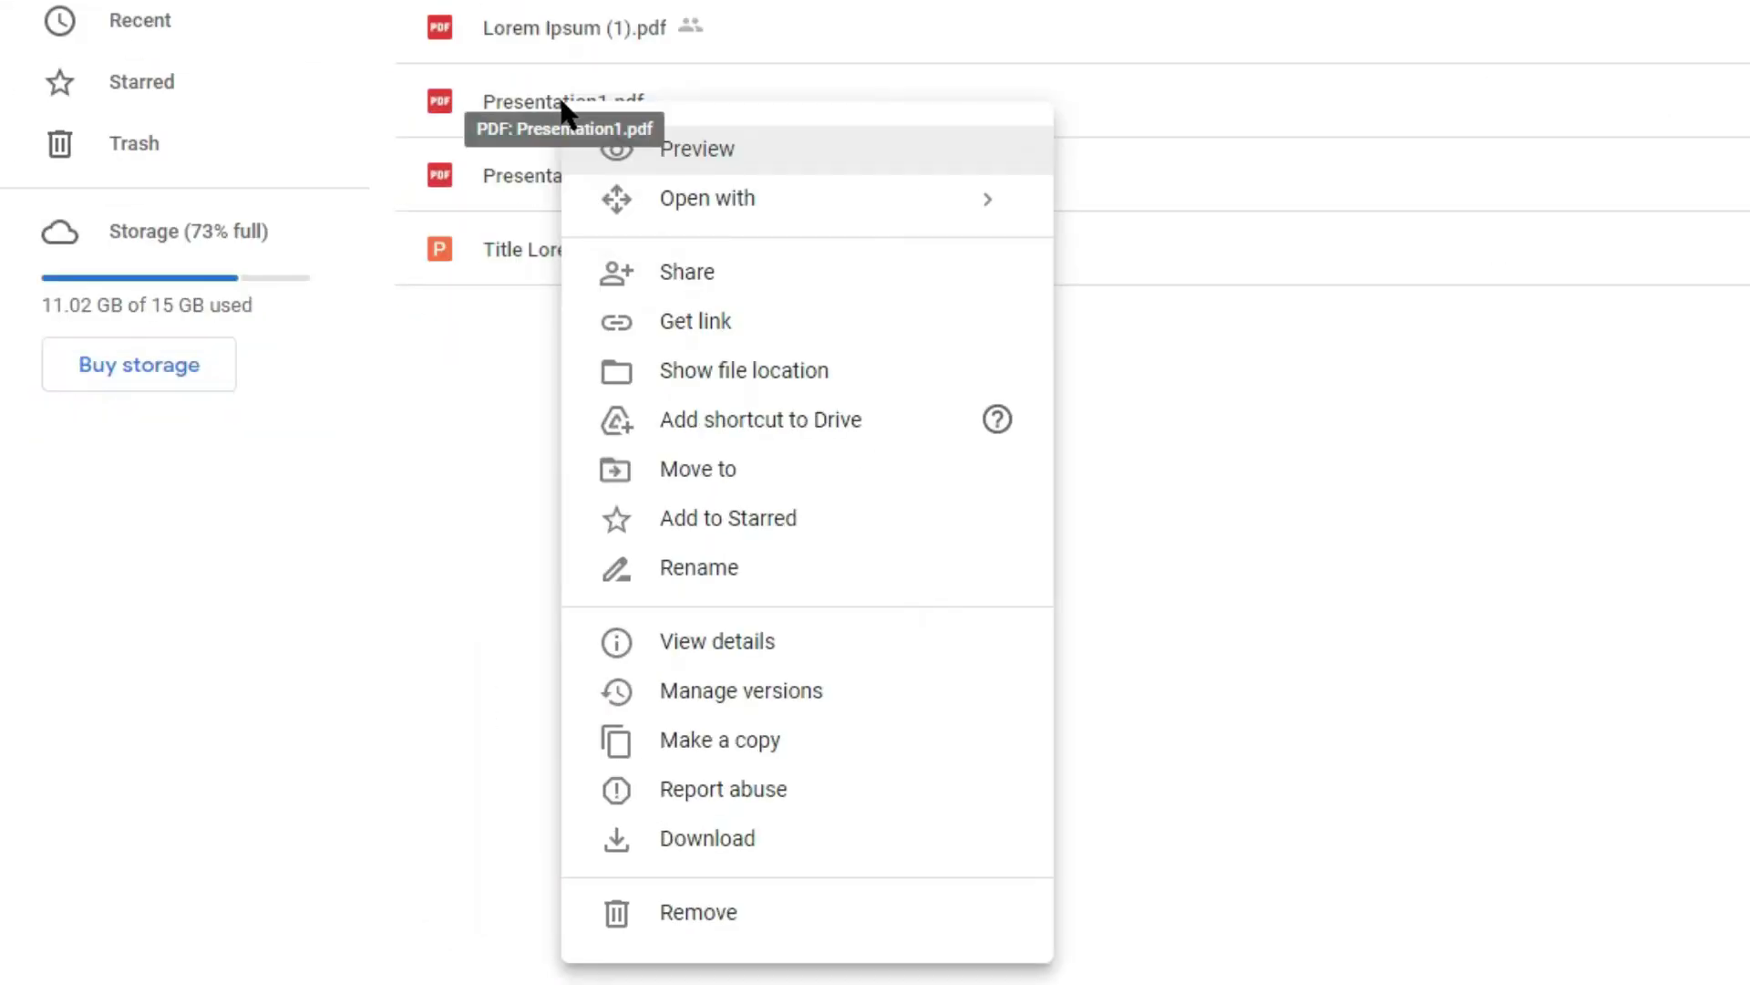
left_click(688, 264)
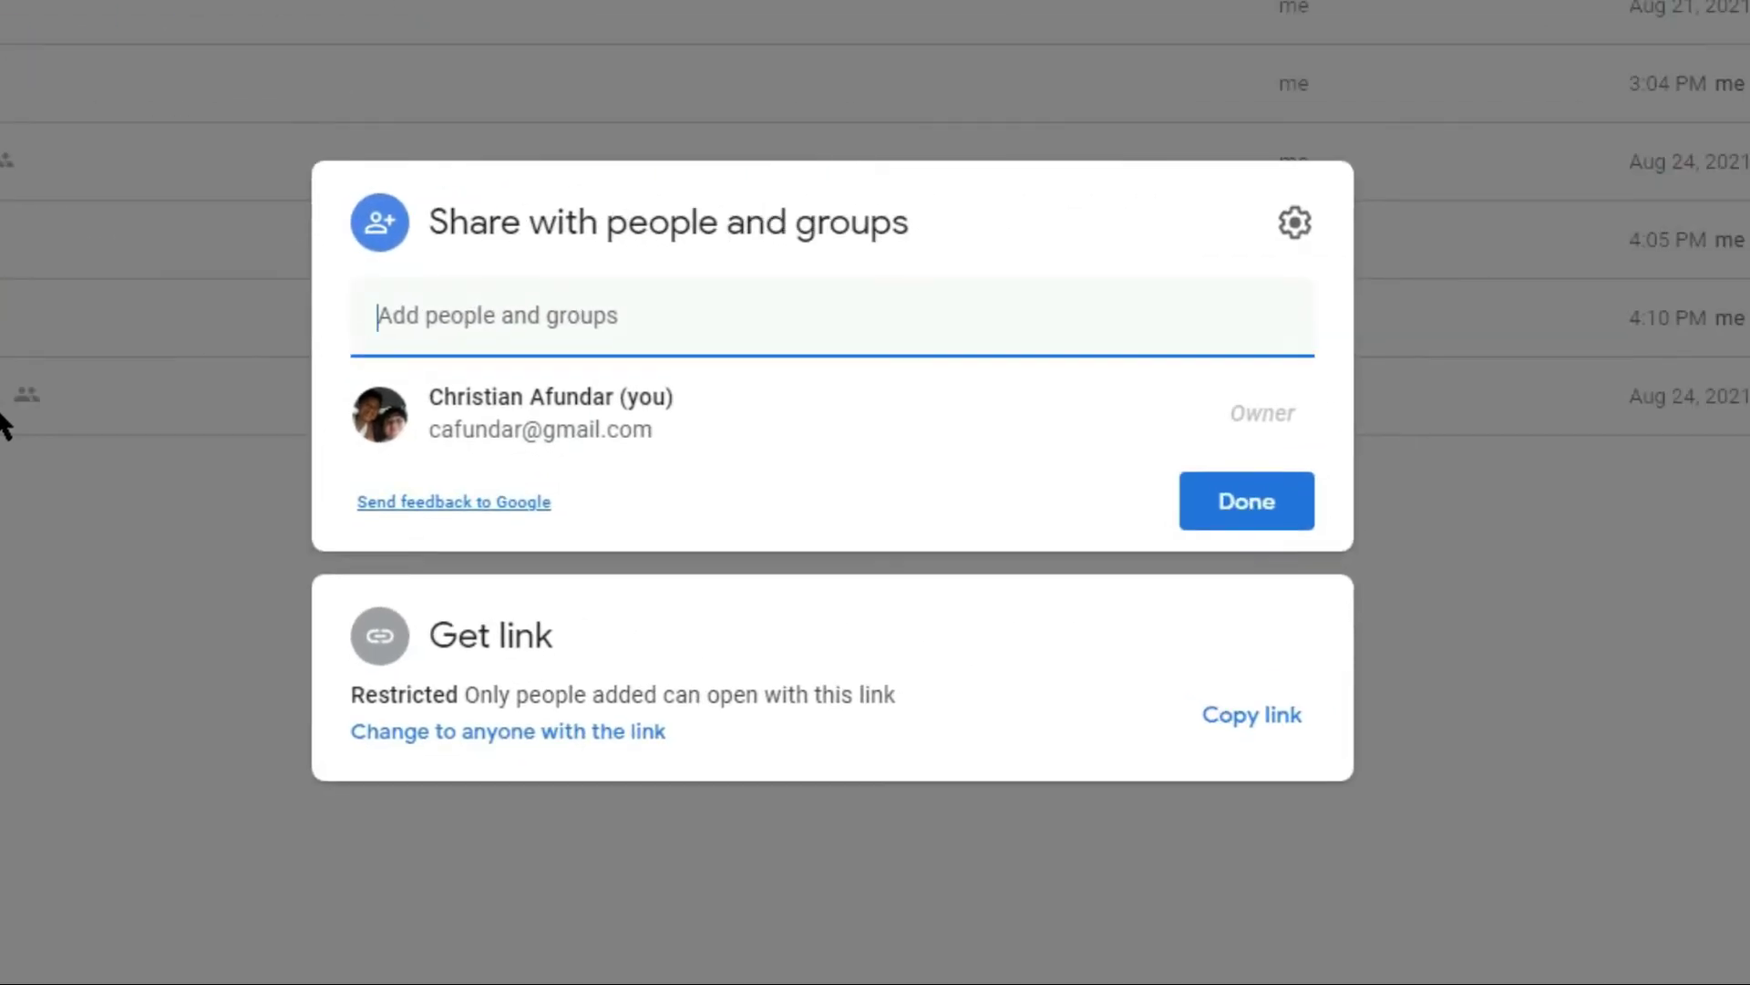
left_click(503, 735)
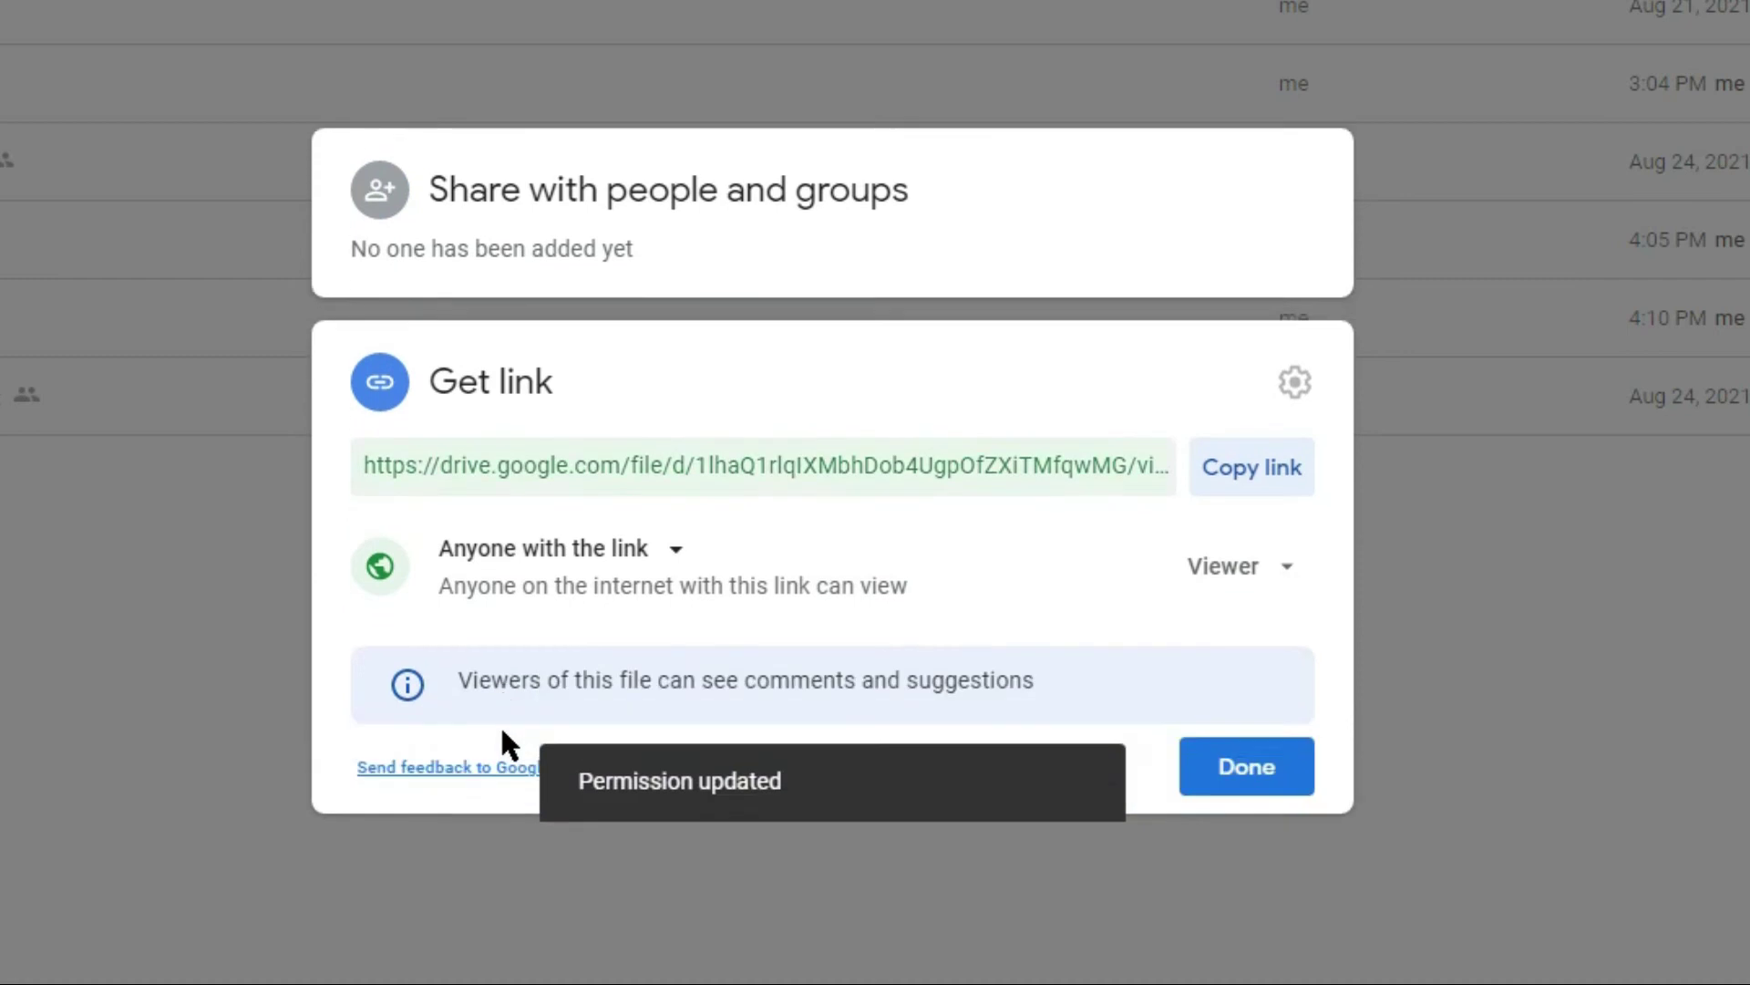
left_click(1288, 775)
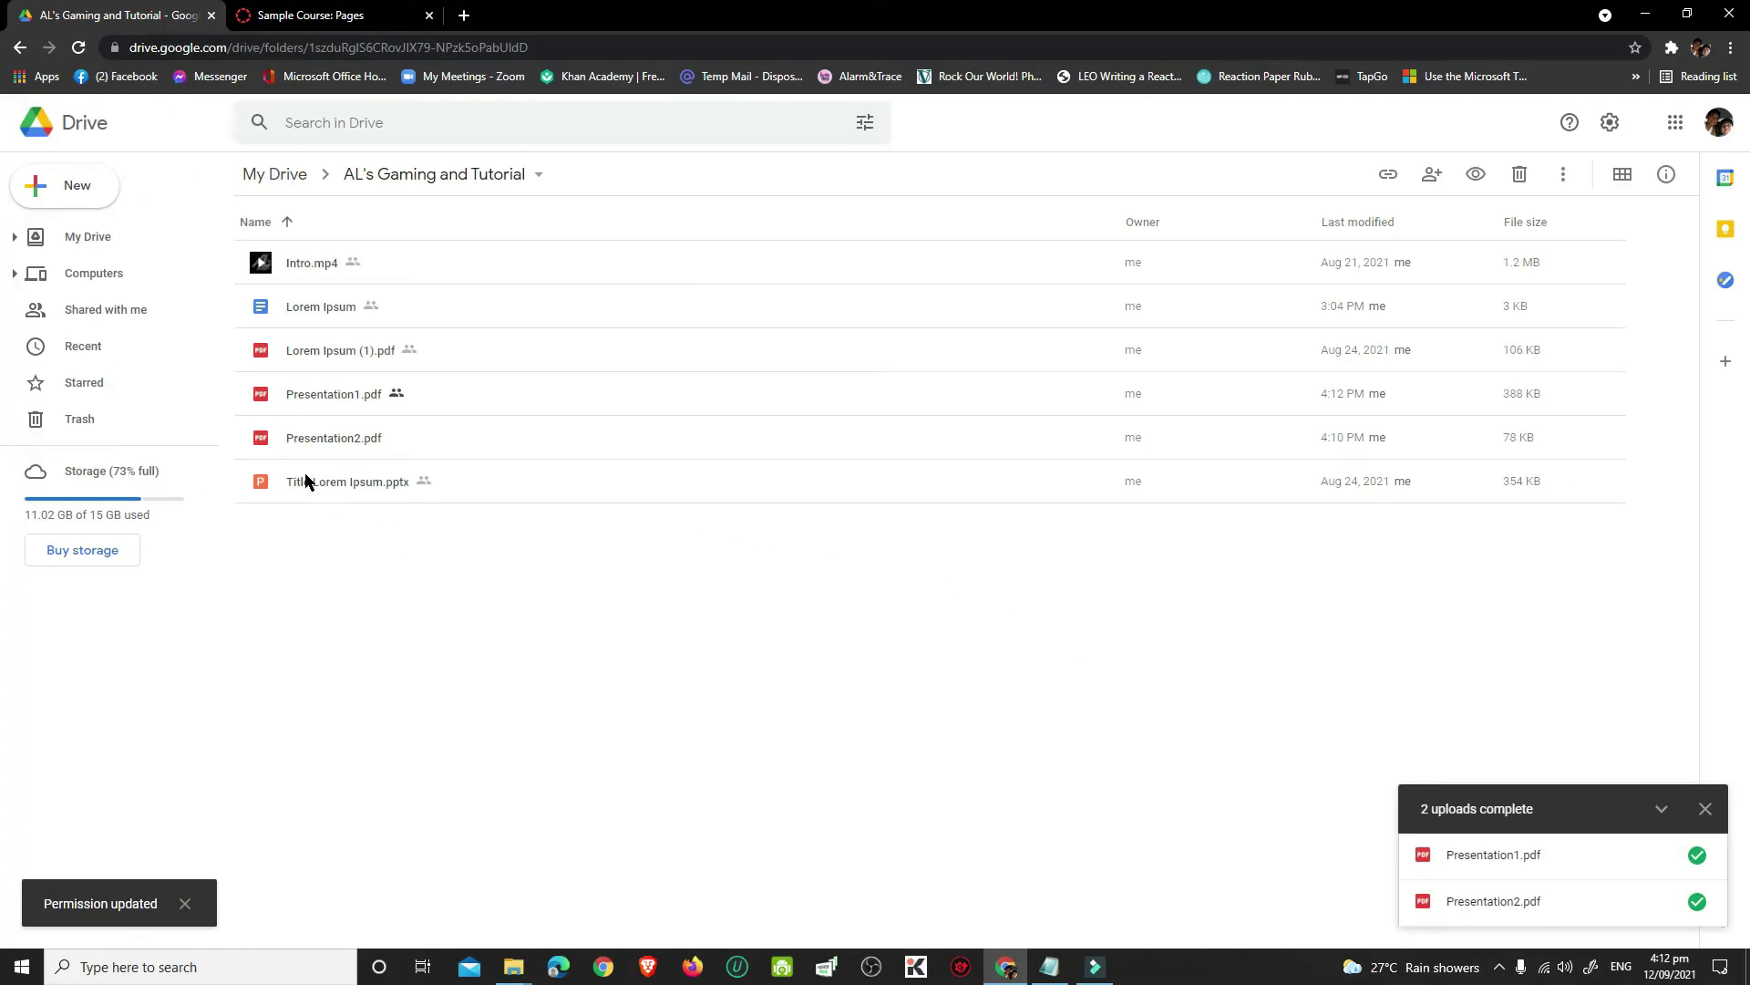
- Open Presentation1.pdf's preview, bring up Embed item, and copy its iframe code
double_click(318, 399)
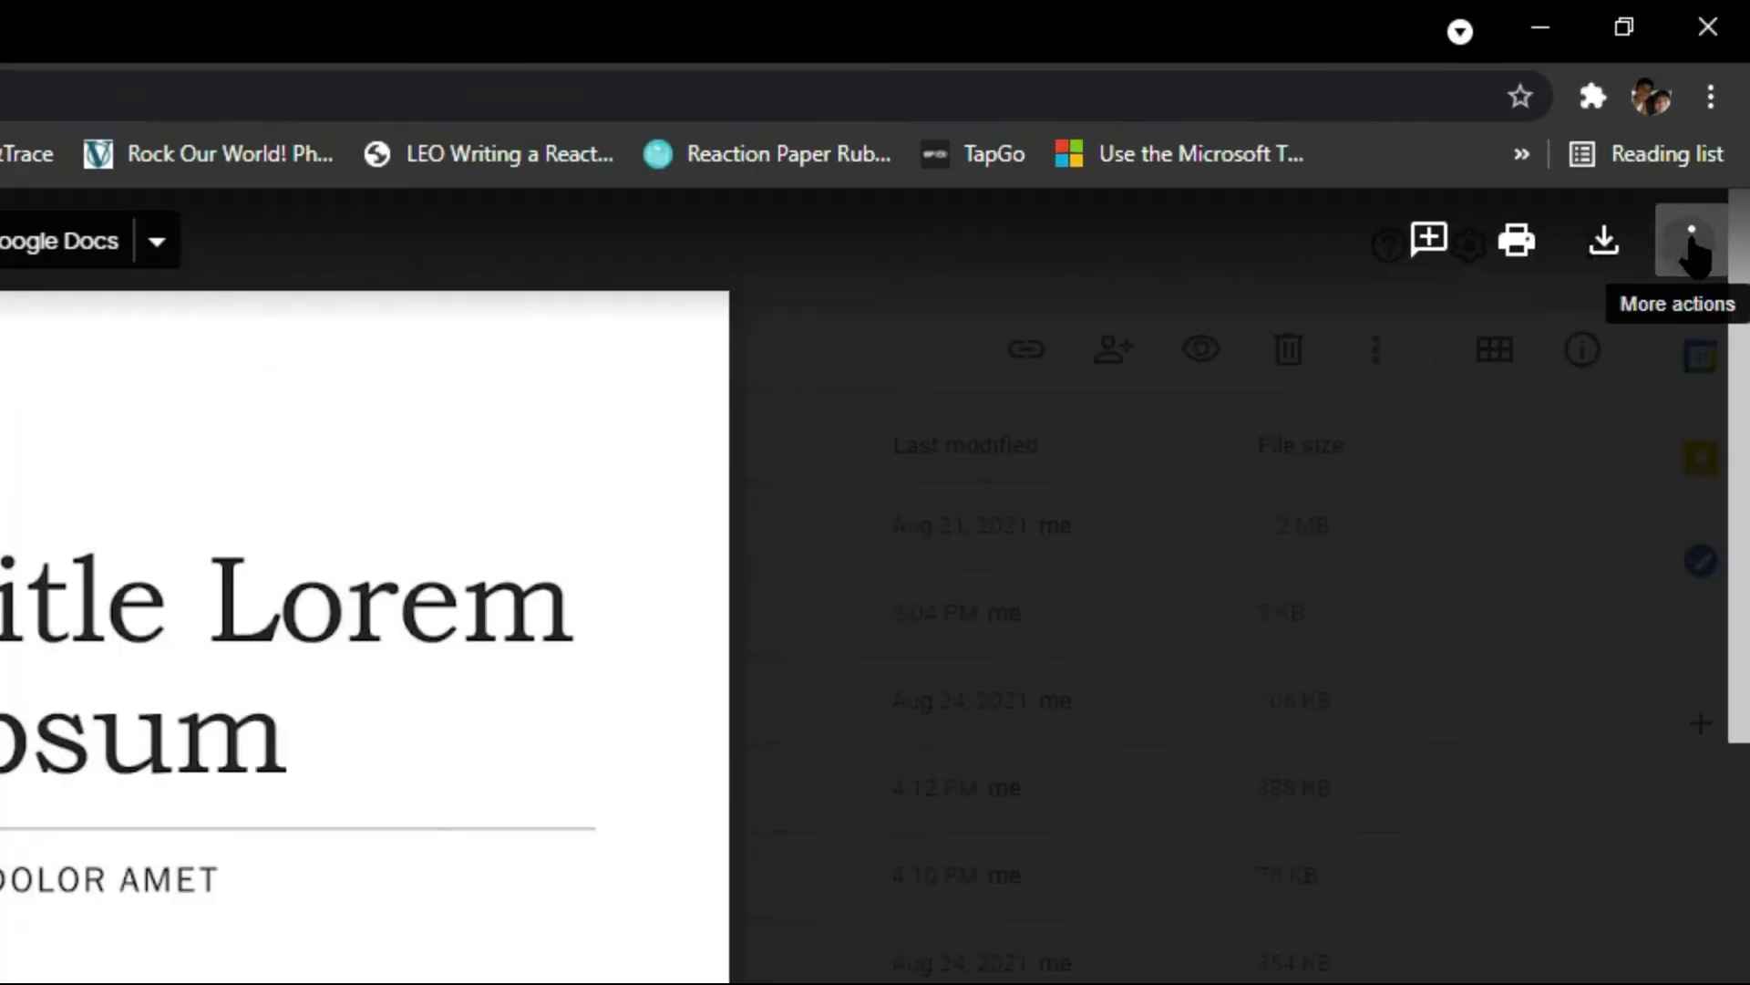
left_click(1720, 120)
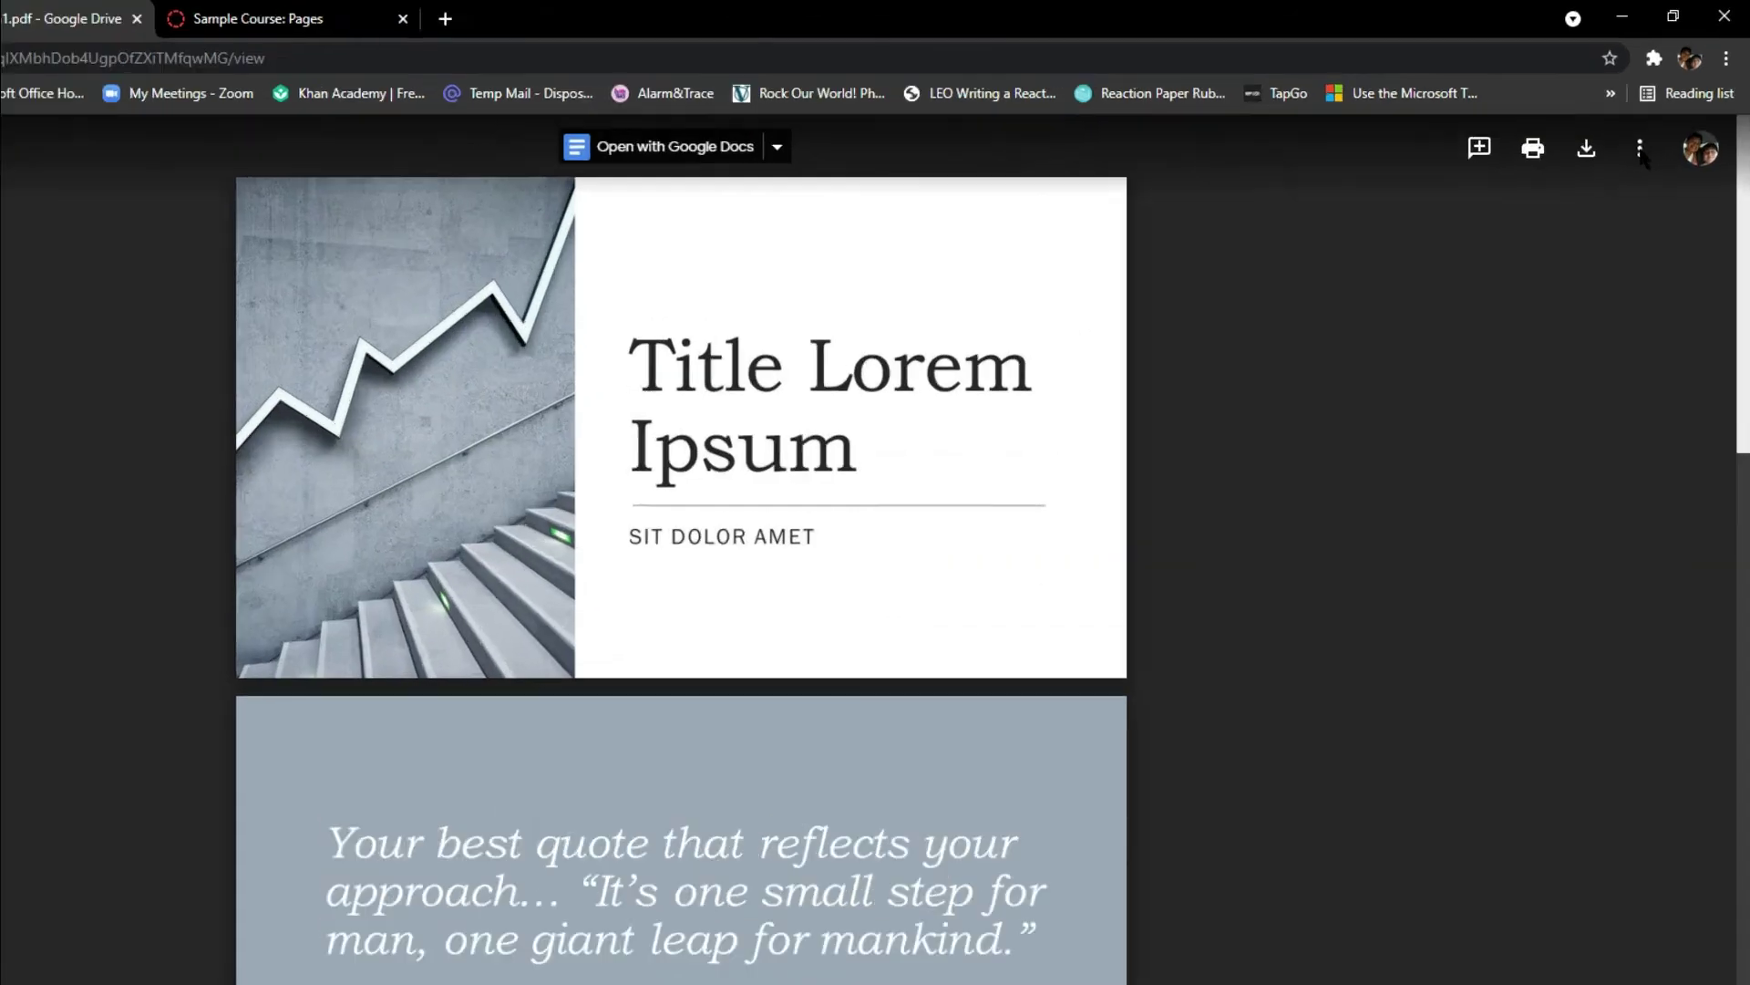
left_click(1660, 122)
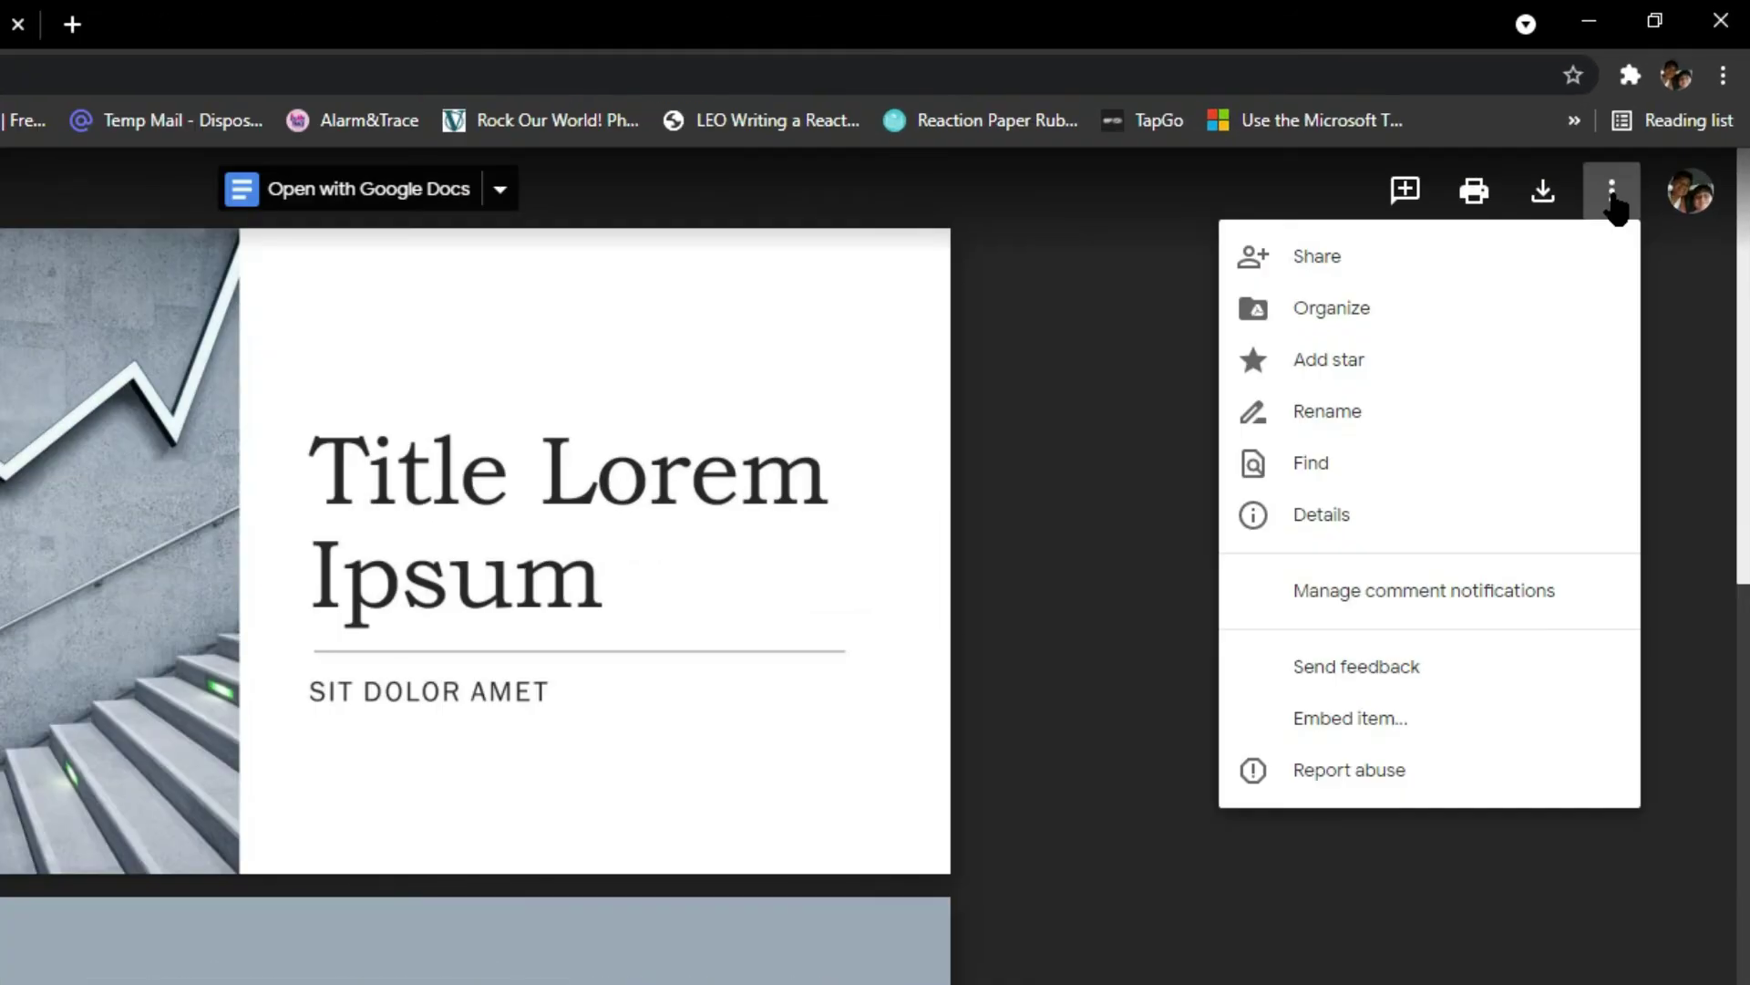
left_click(1342, 714)
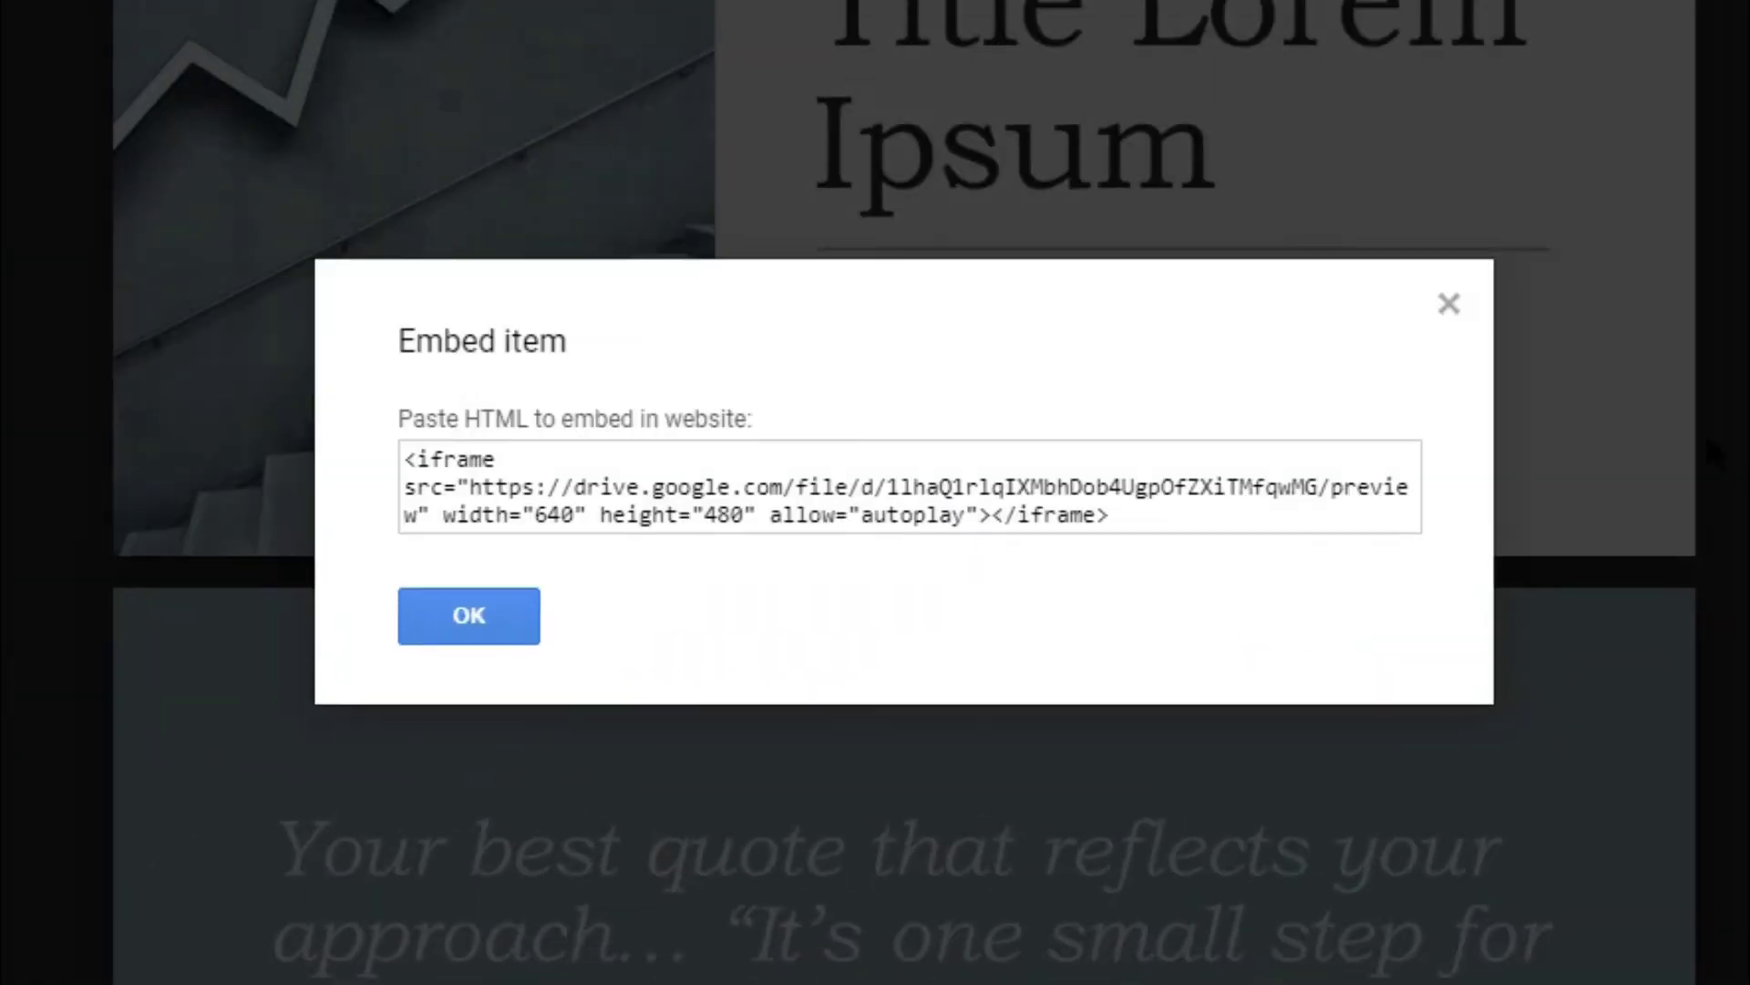
left_click_drag(402, 460, 1267, 531)
right_click(983, 493)
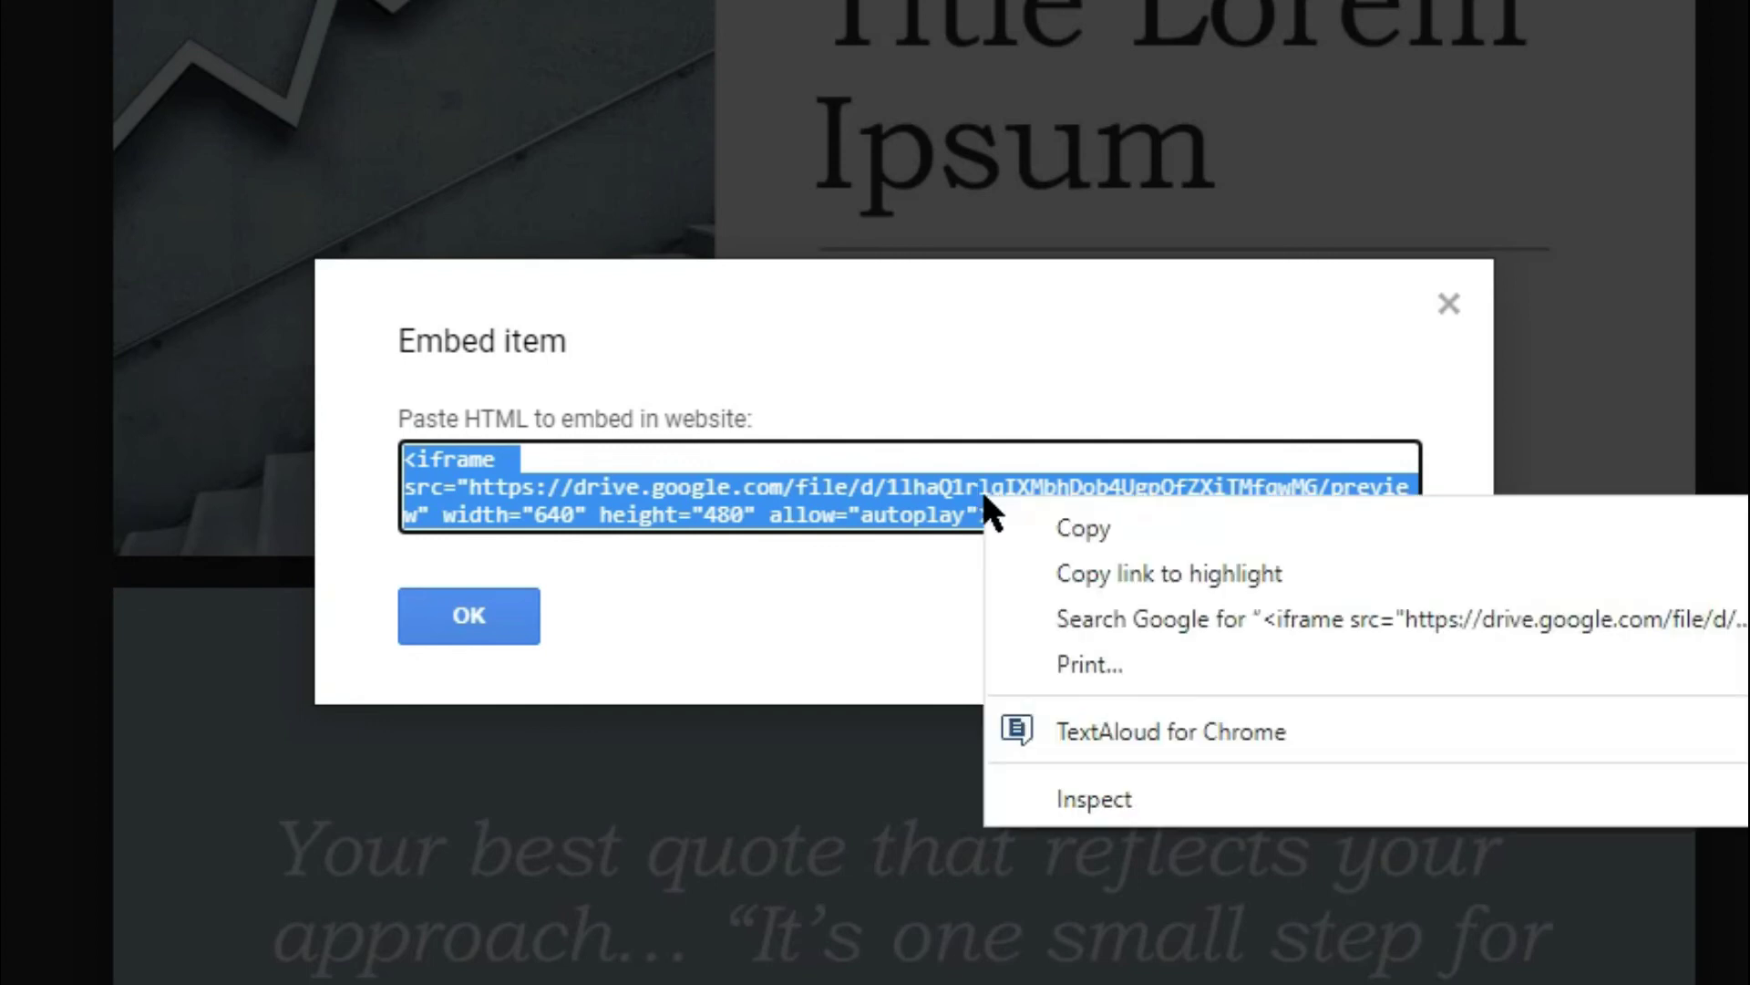
left_click(1067, 527)
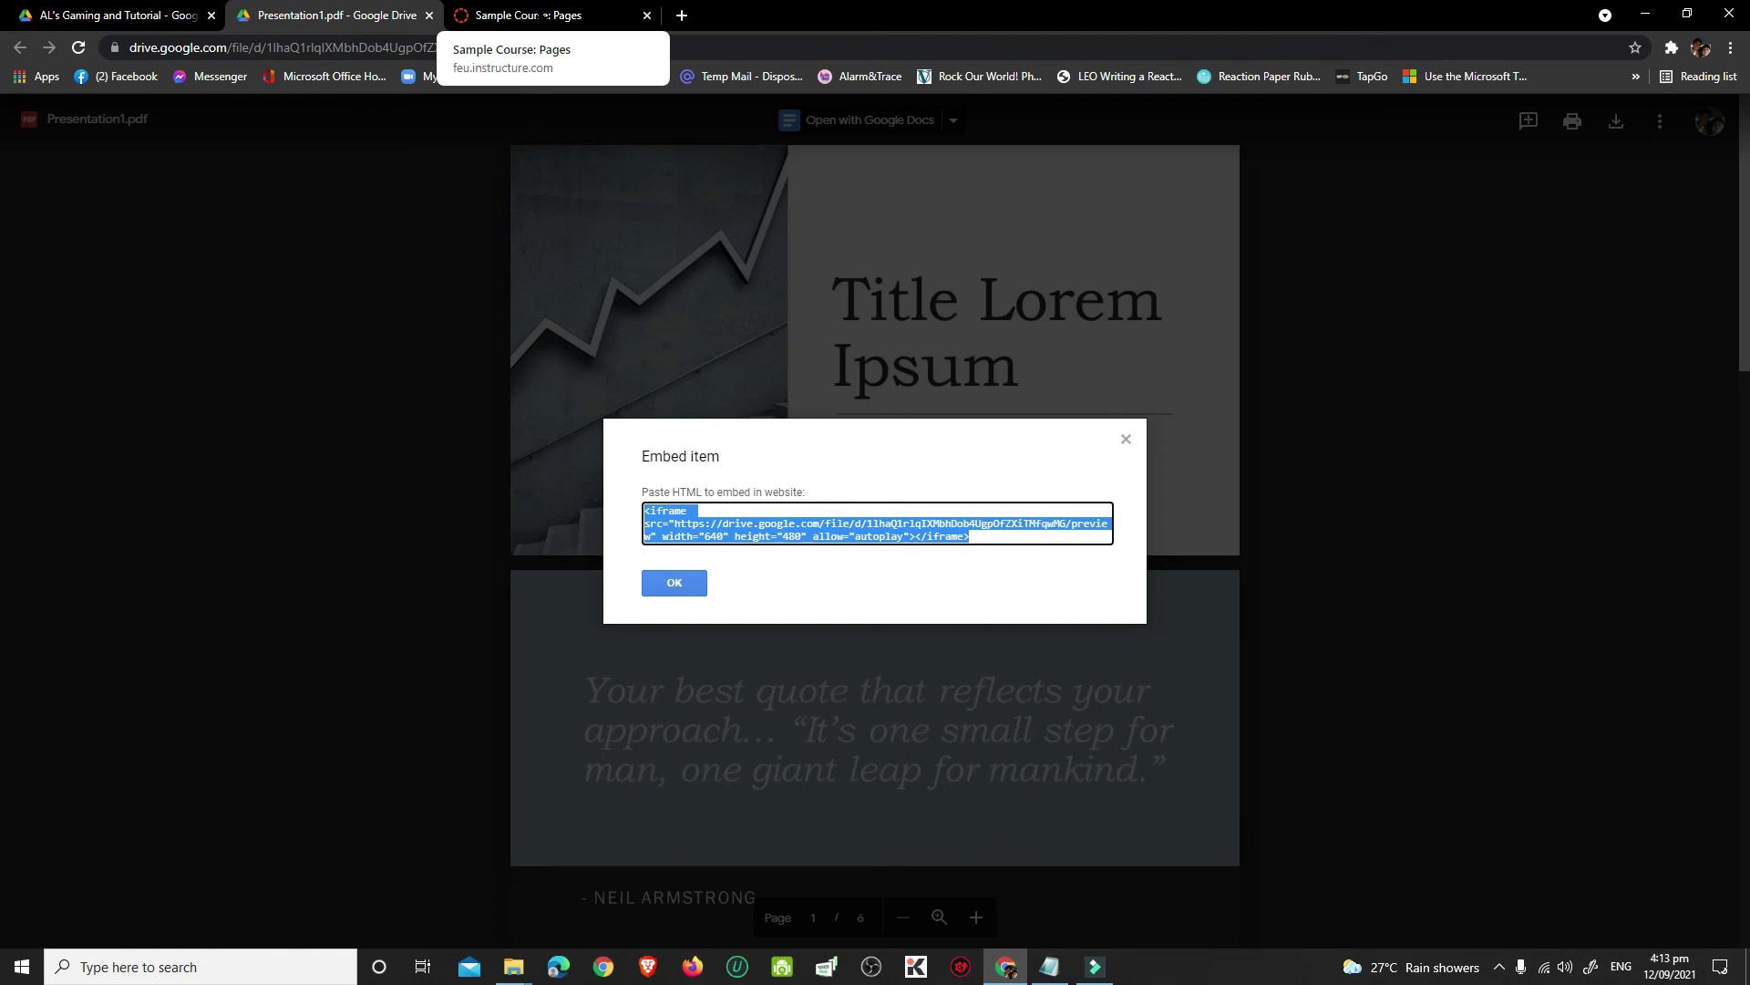
- Create a new Canvas page titled 'PDF from Google Drive 3'
left_click(529, 15)
left_click(124, 399)
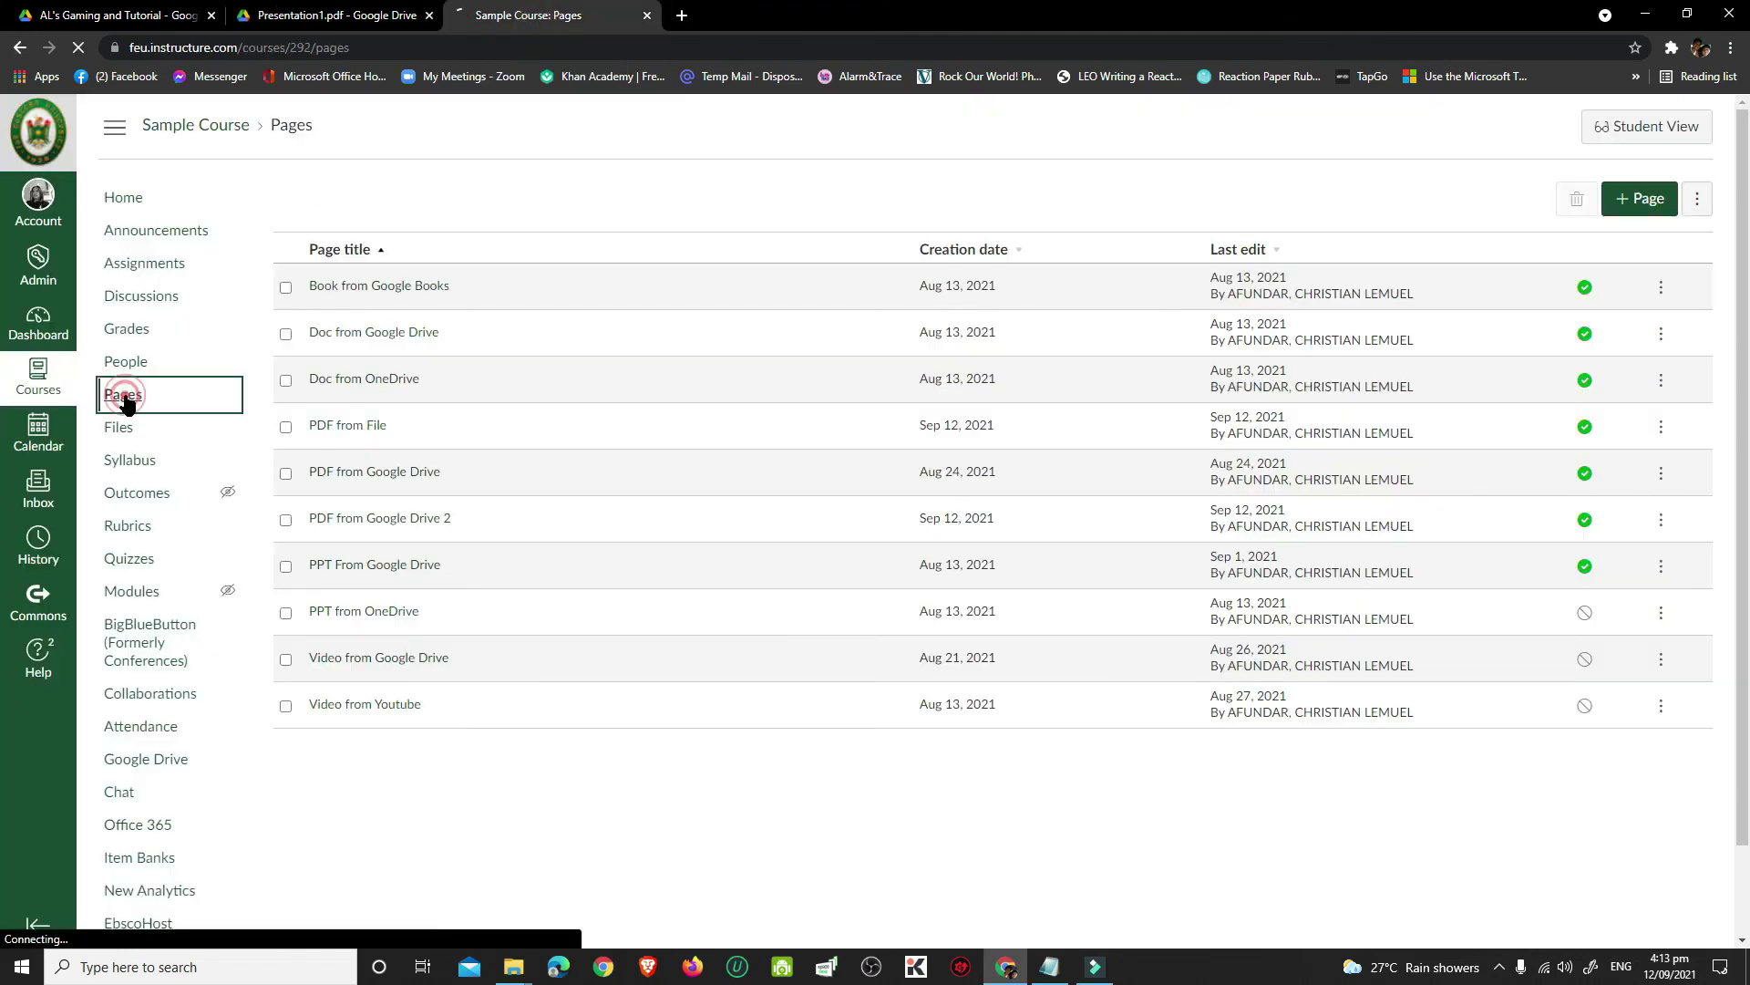
left_click(1639, 198)
left_click(436, 215)
type("PD")
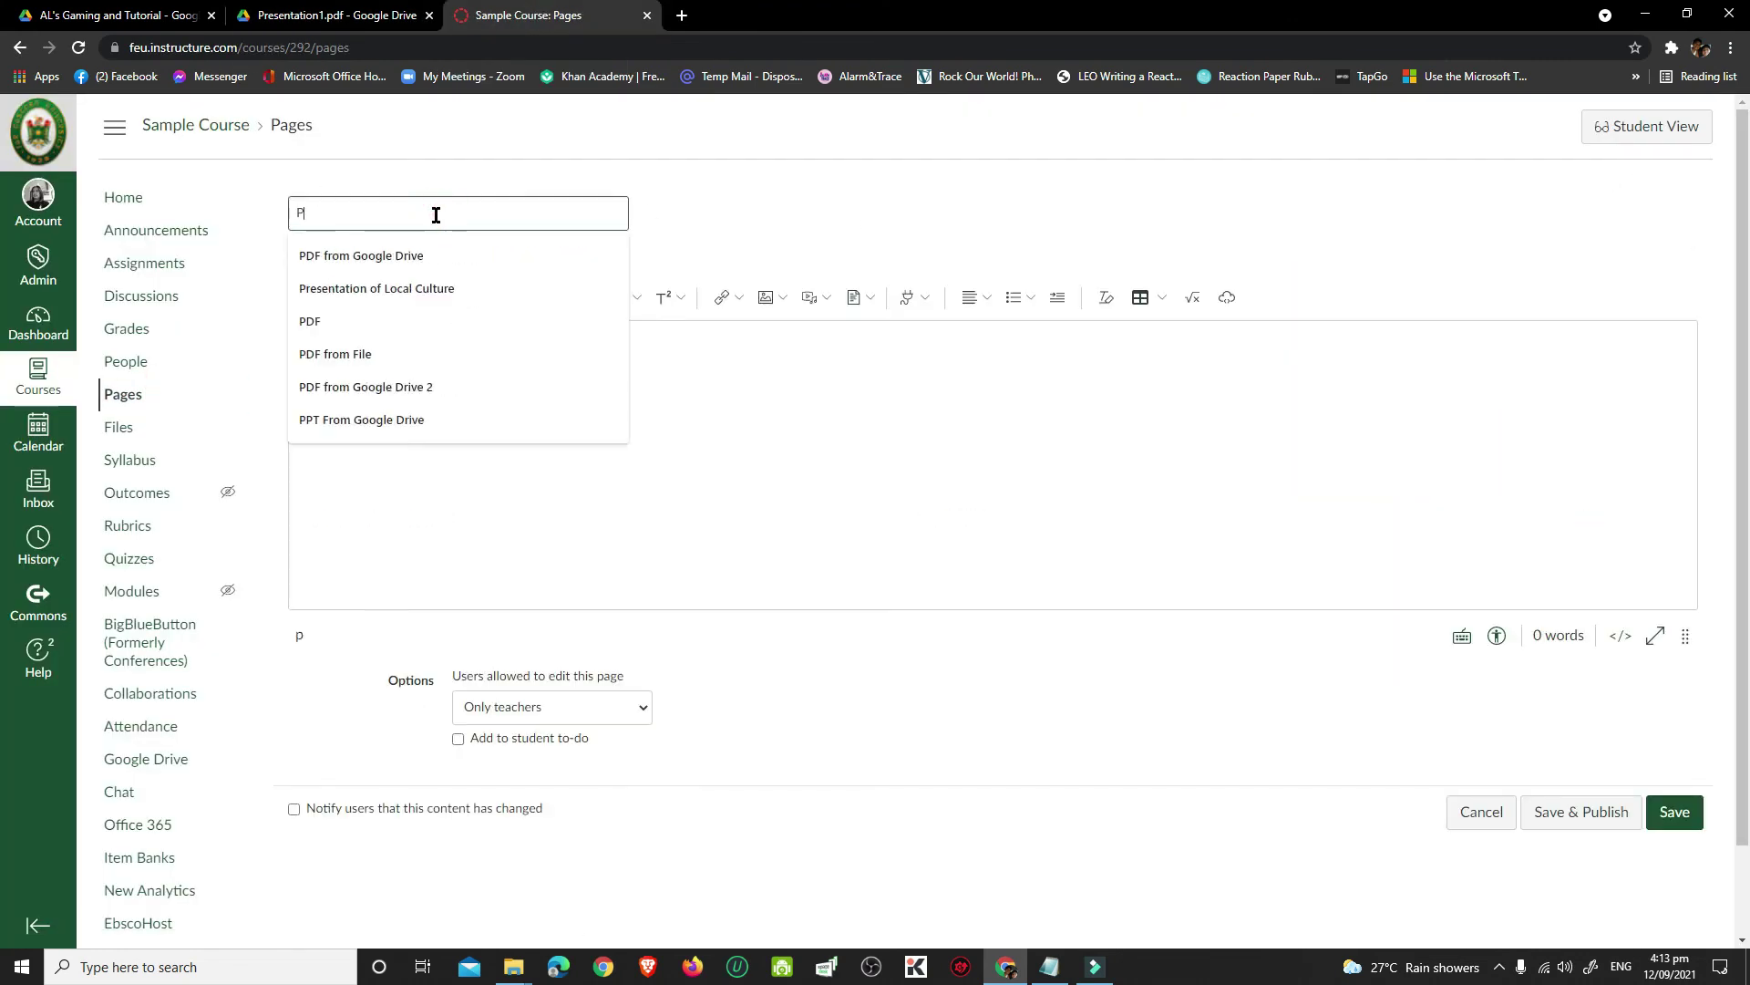
left_click(490, 246)
key("BackSpace")
type("3")
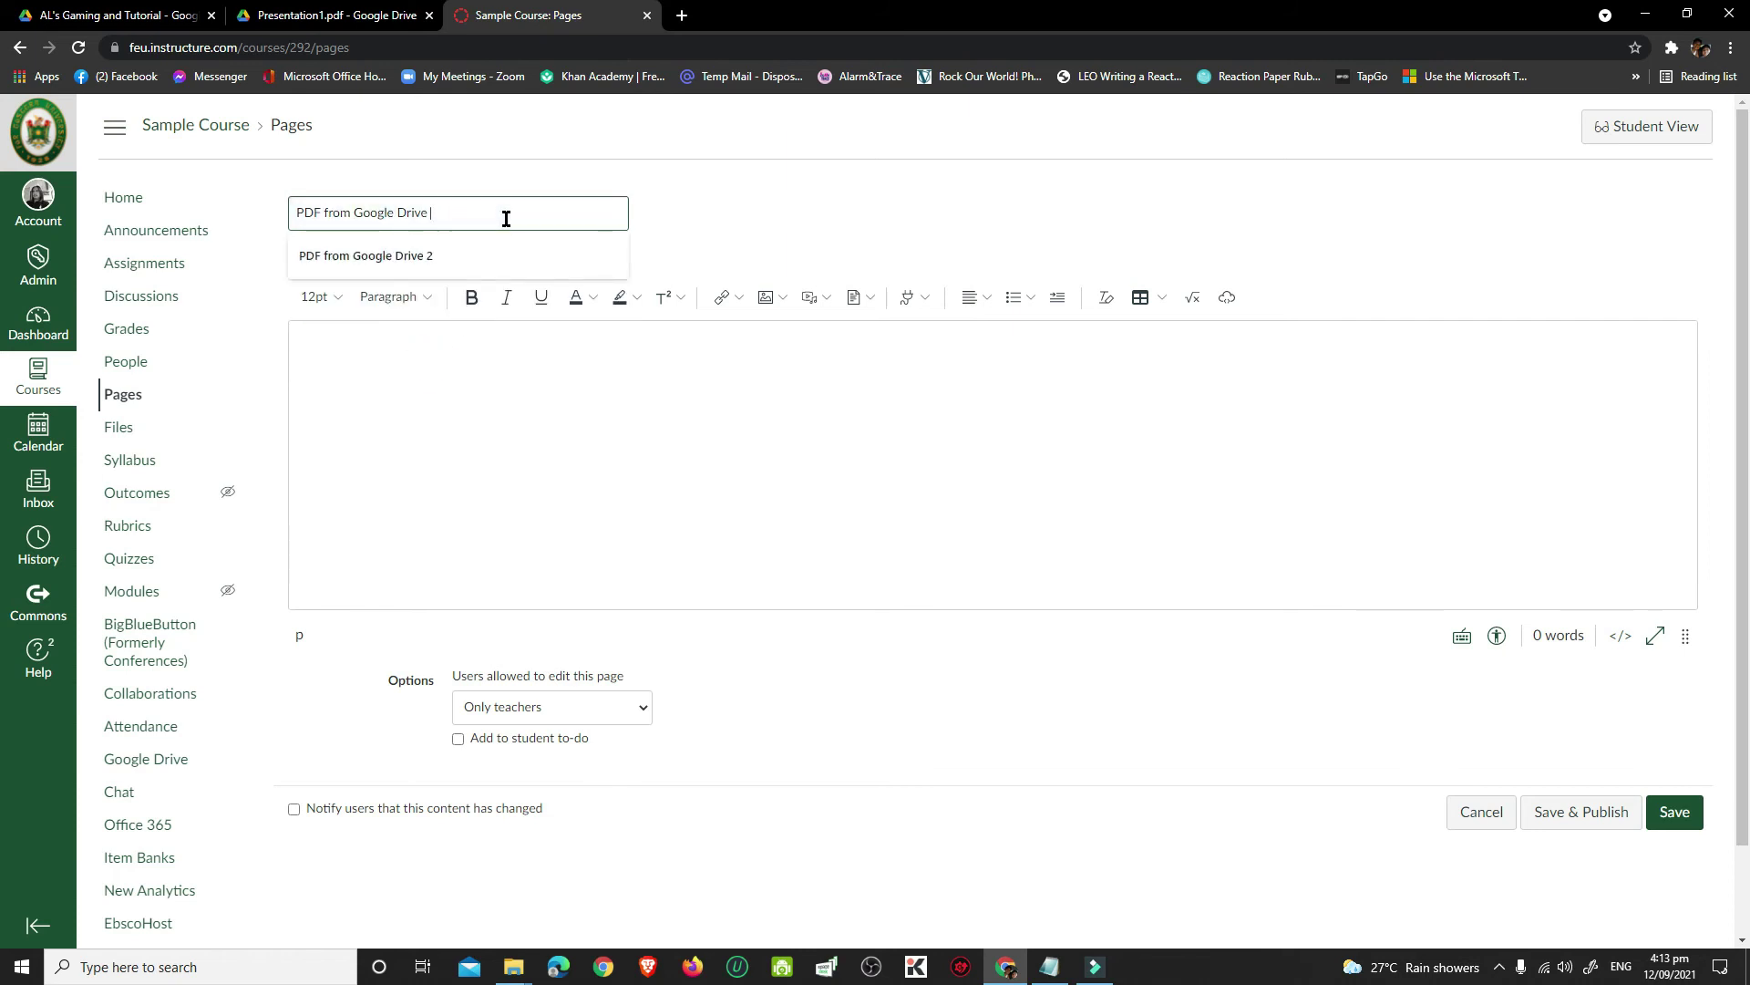
- Paste the iframe code in the HTML editor, changing width 640 to 1080 and height 480 to 1100
left_click(1620, 636)
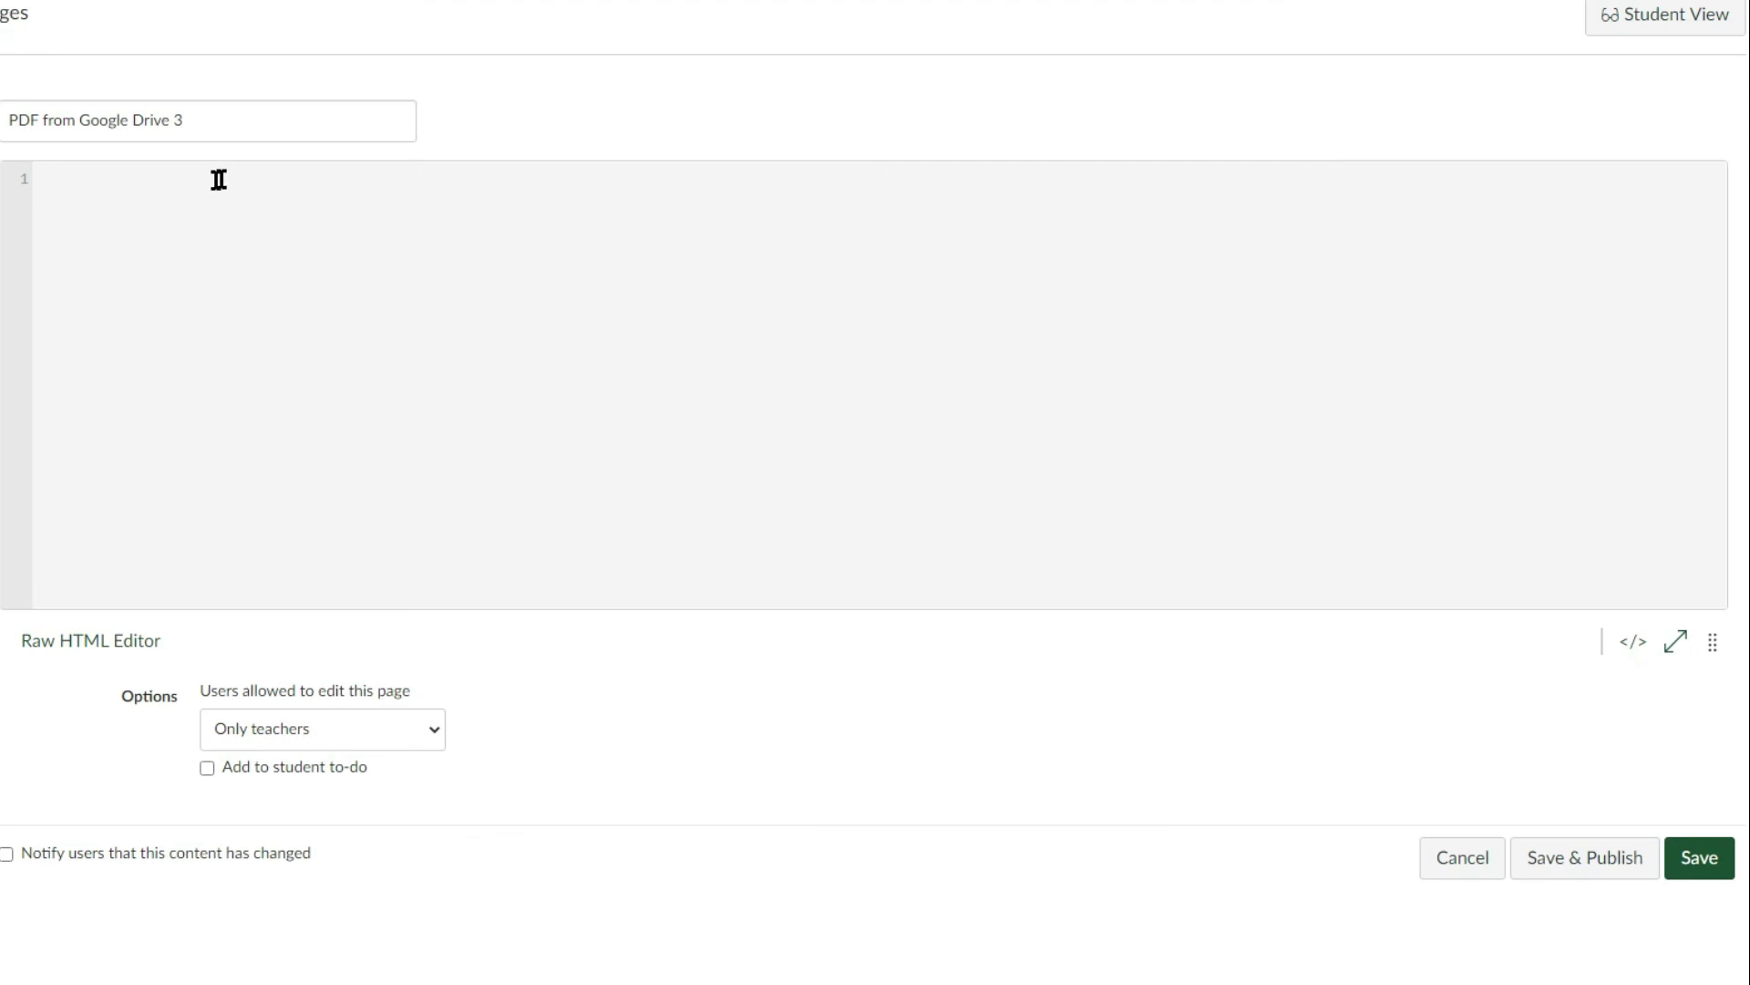
right_click(217, 182)
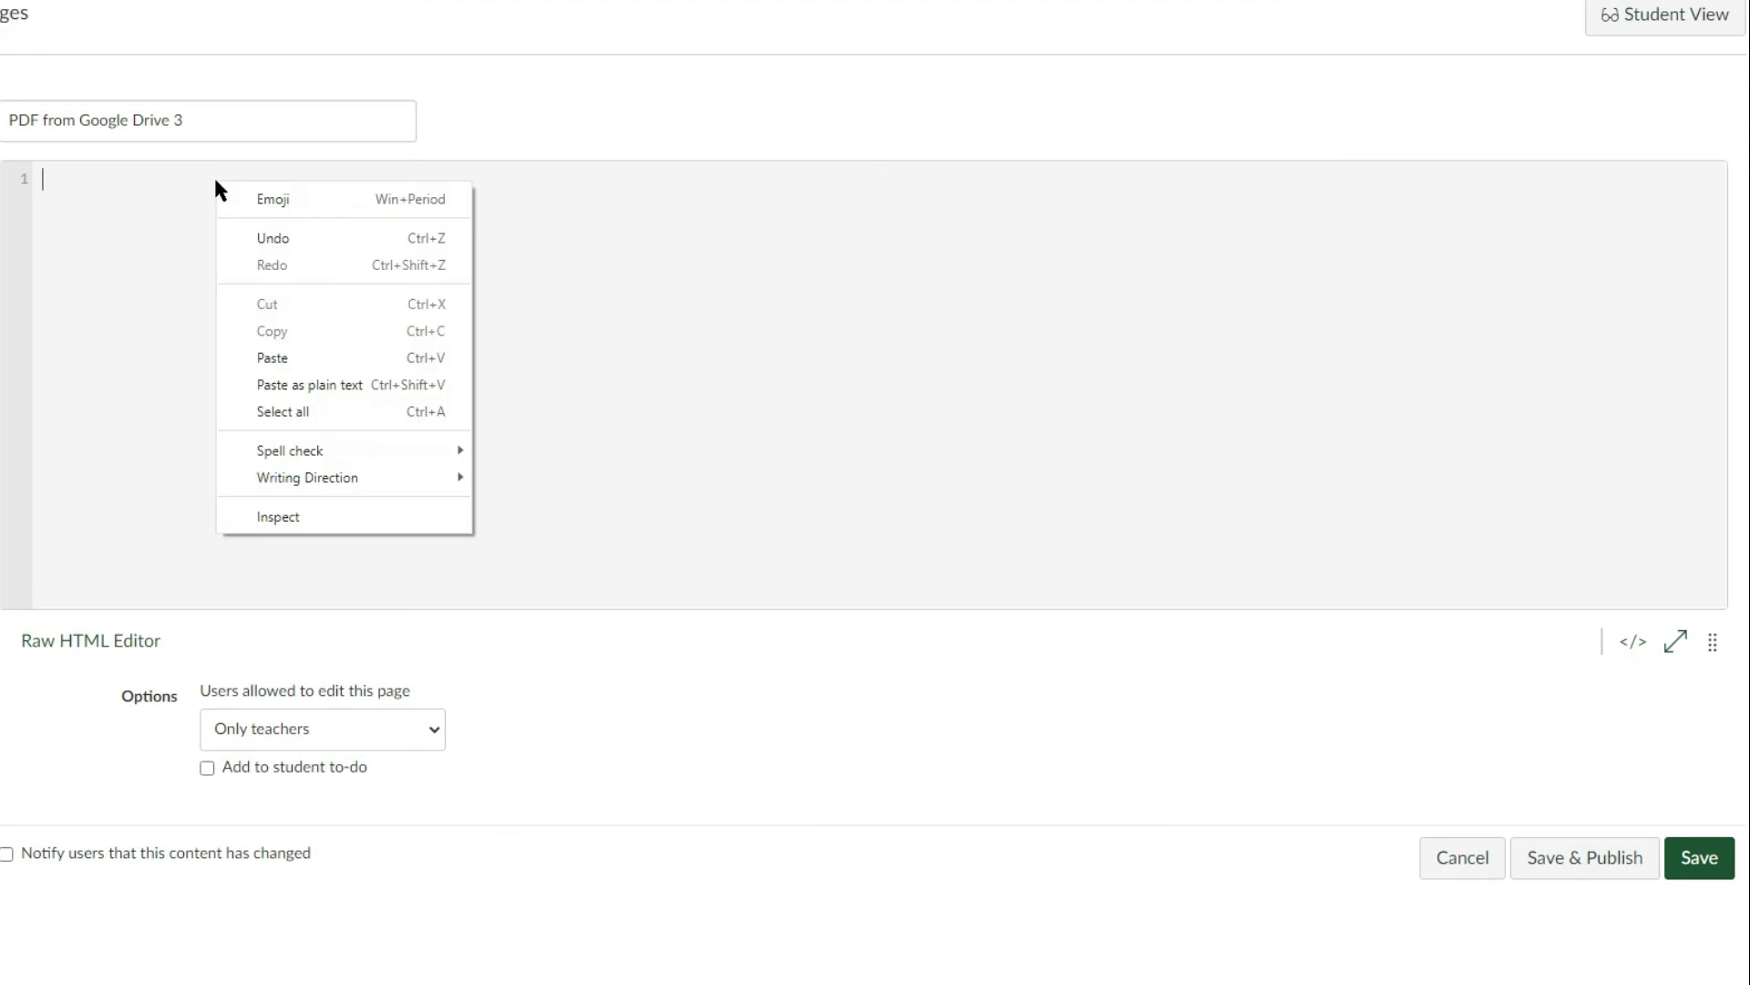
left_click(298, 357)
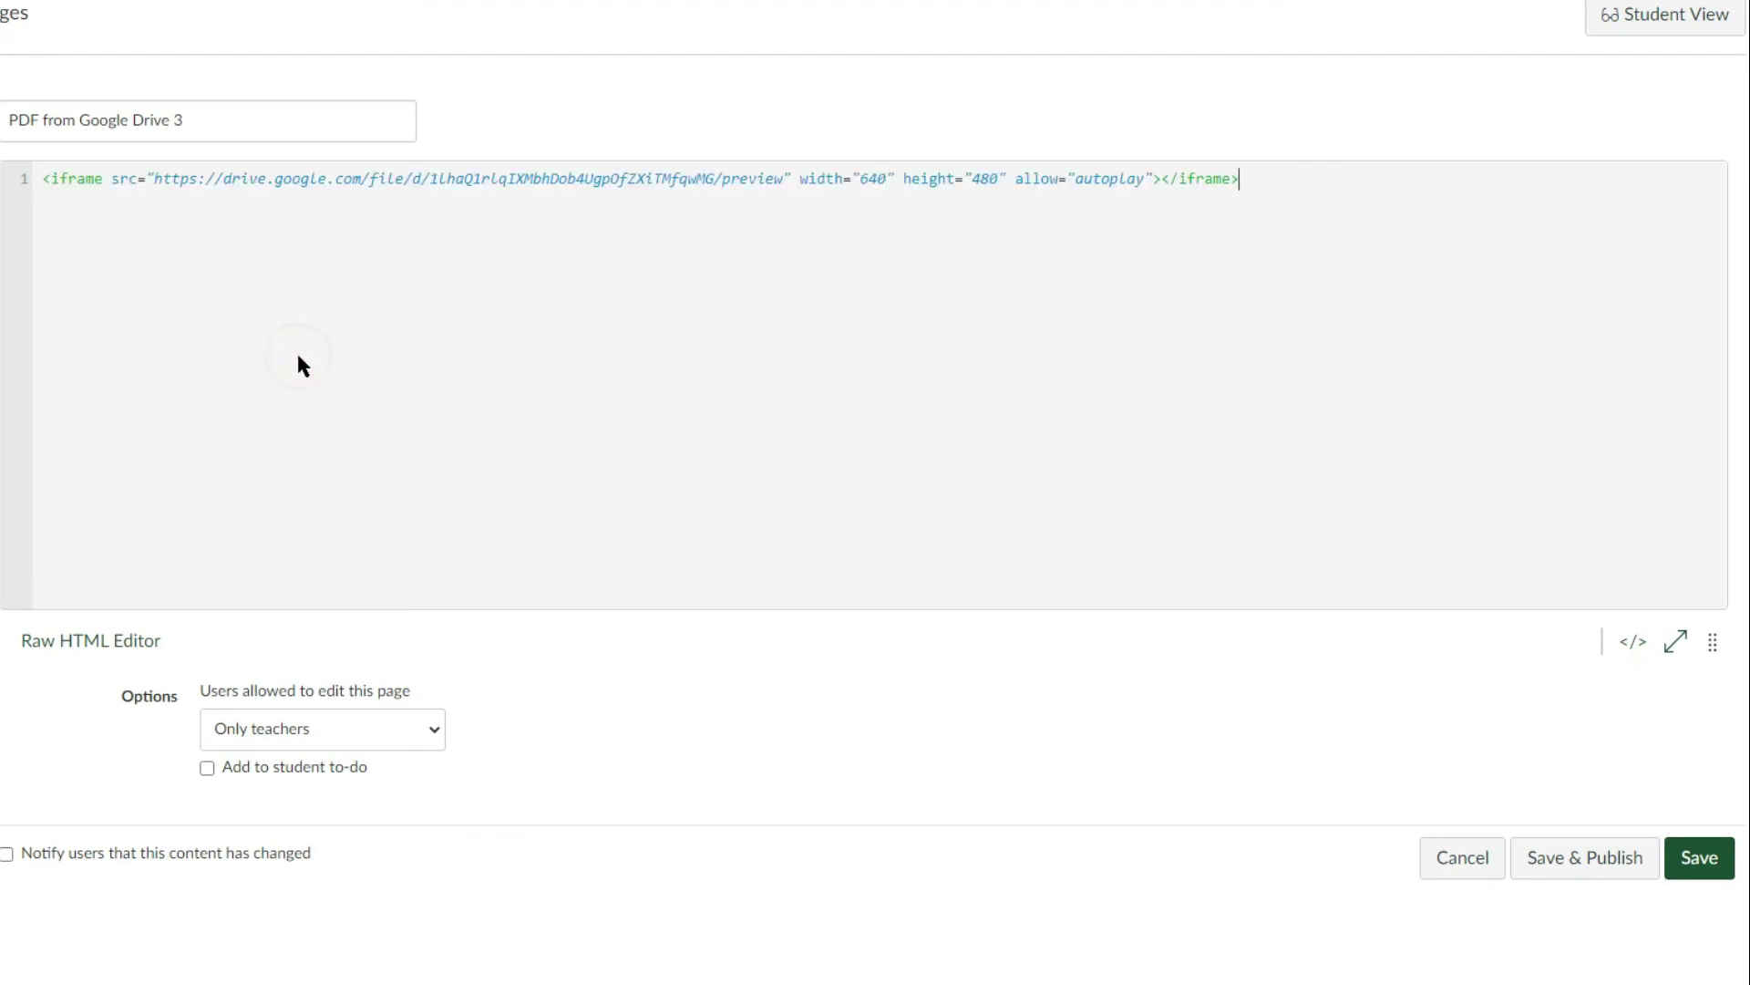
left_click(864, 177)
left_click_drag(871, 177, 888, 177)
type("1080")
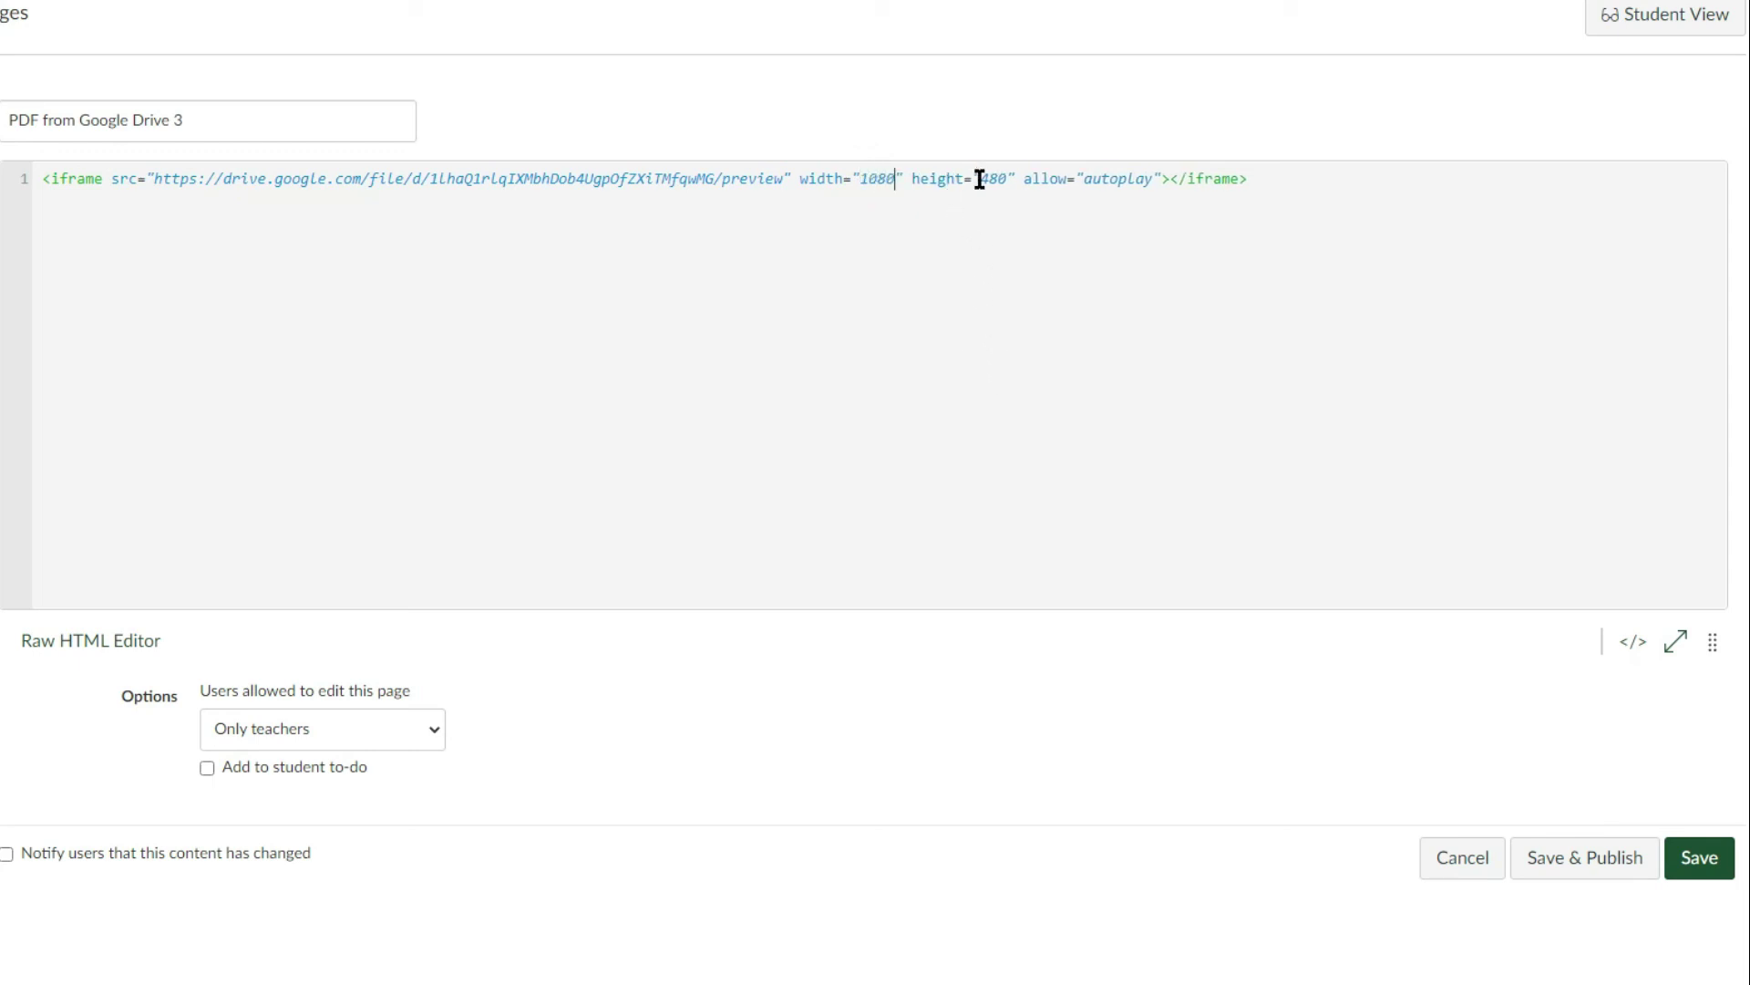
left_click_drag(979, 177, 1004, 181)
type("1100")
- Copy the sandbox attribute line (forms, scripts, pointer lock, same origin, top navigation) from Notepad
key("alt+Tab")
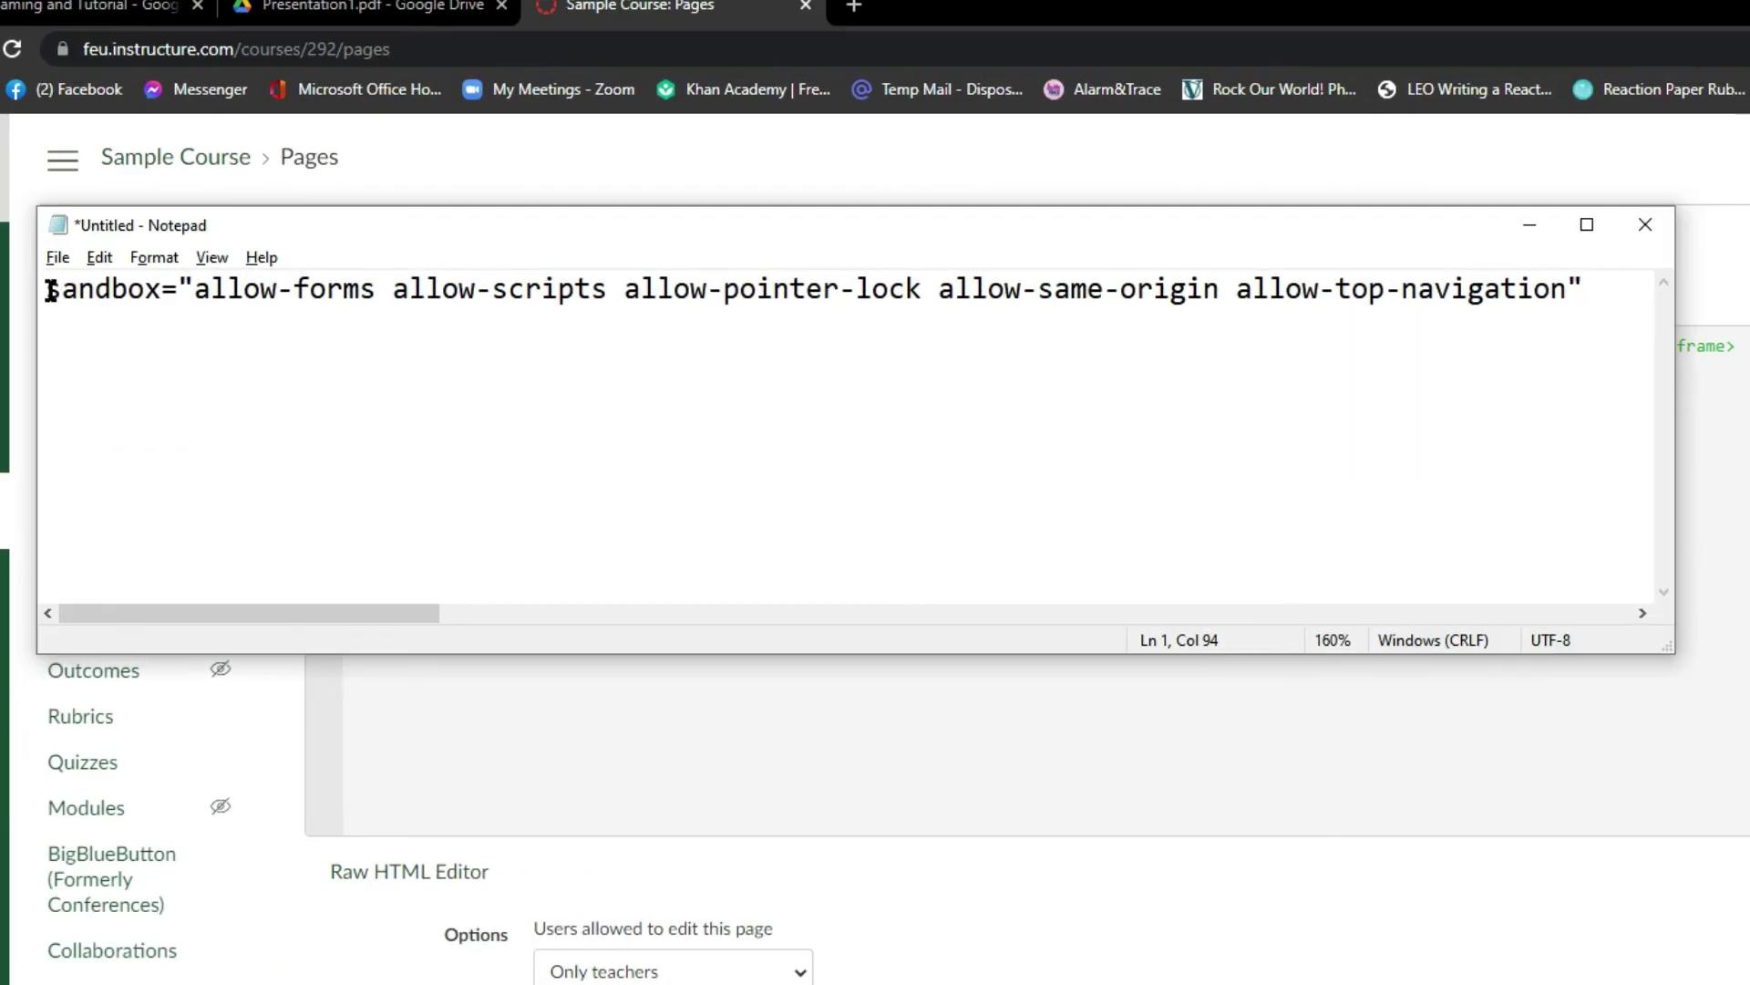
left_click_drag(49, 290, 1580, 278)
right_click(1419, 294)
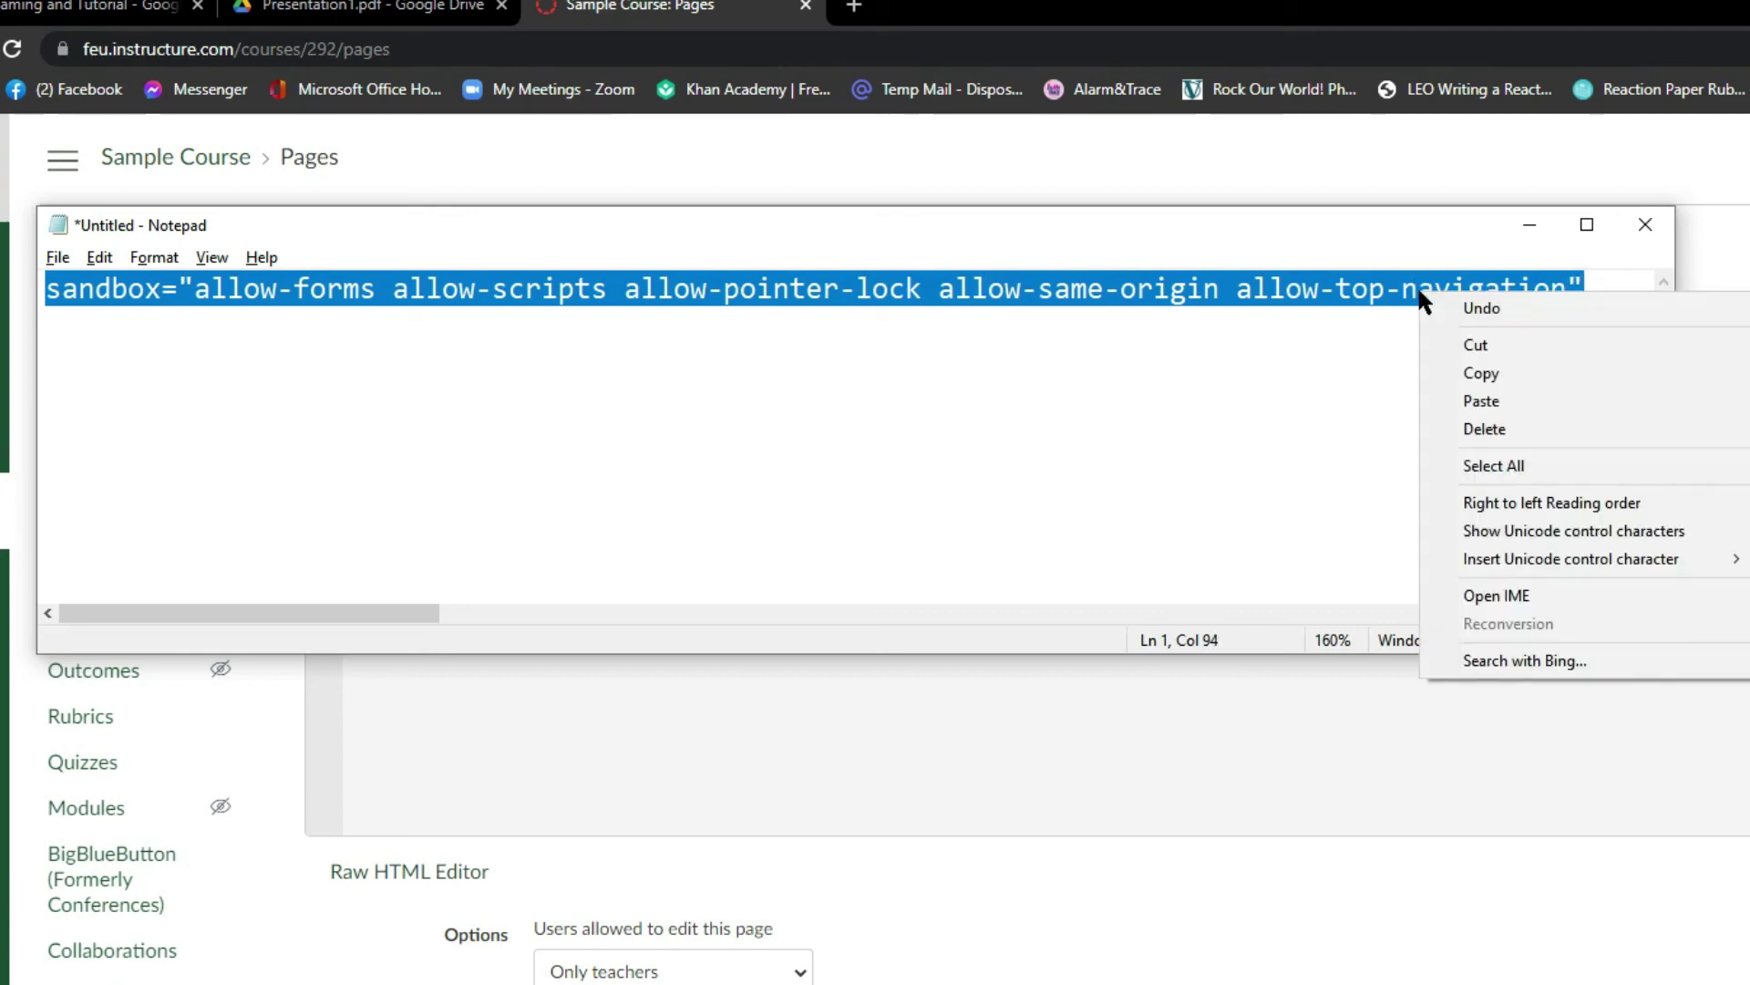
left_click(1482, 372)
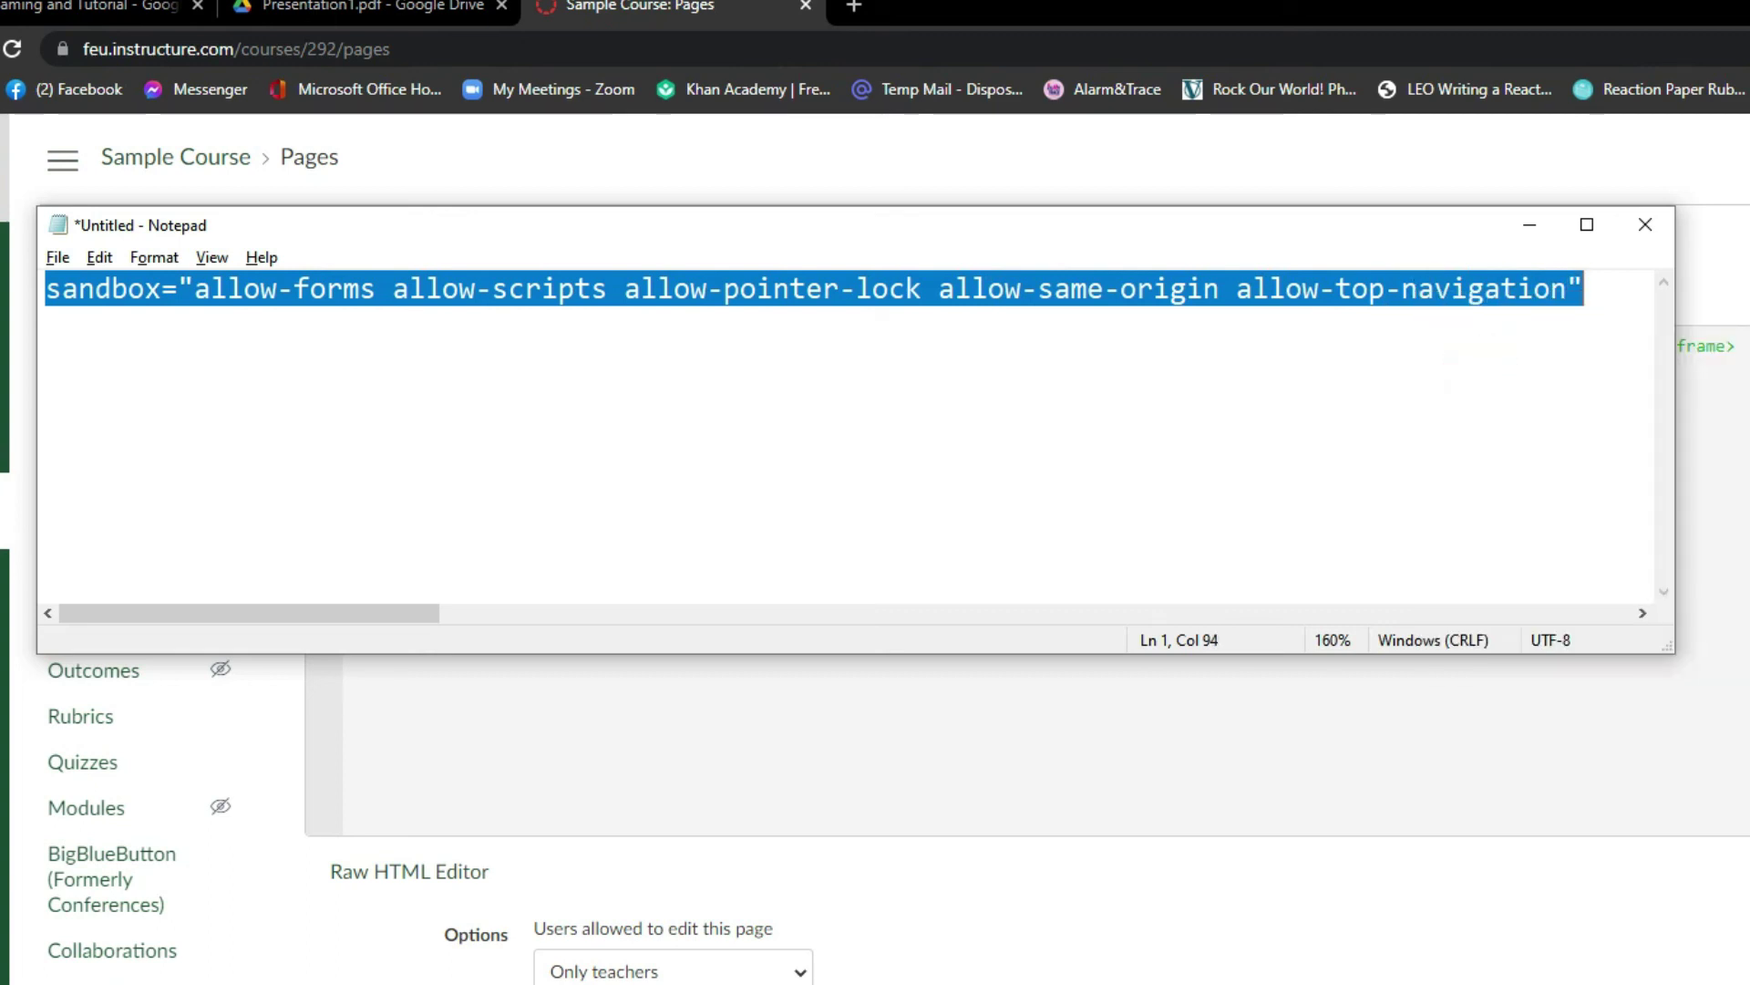
left_click(1732, 369)
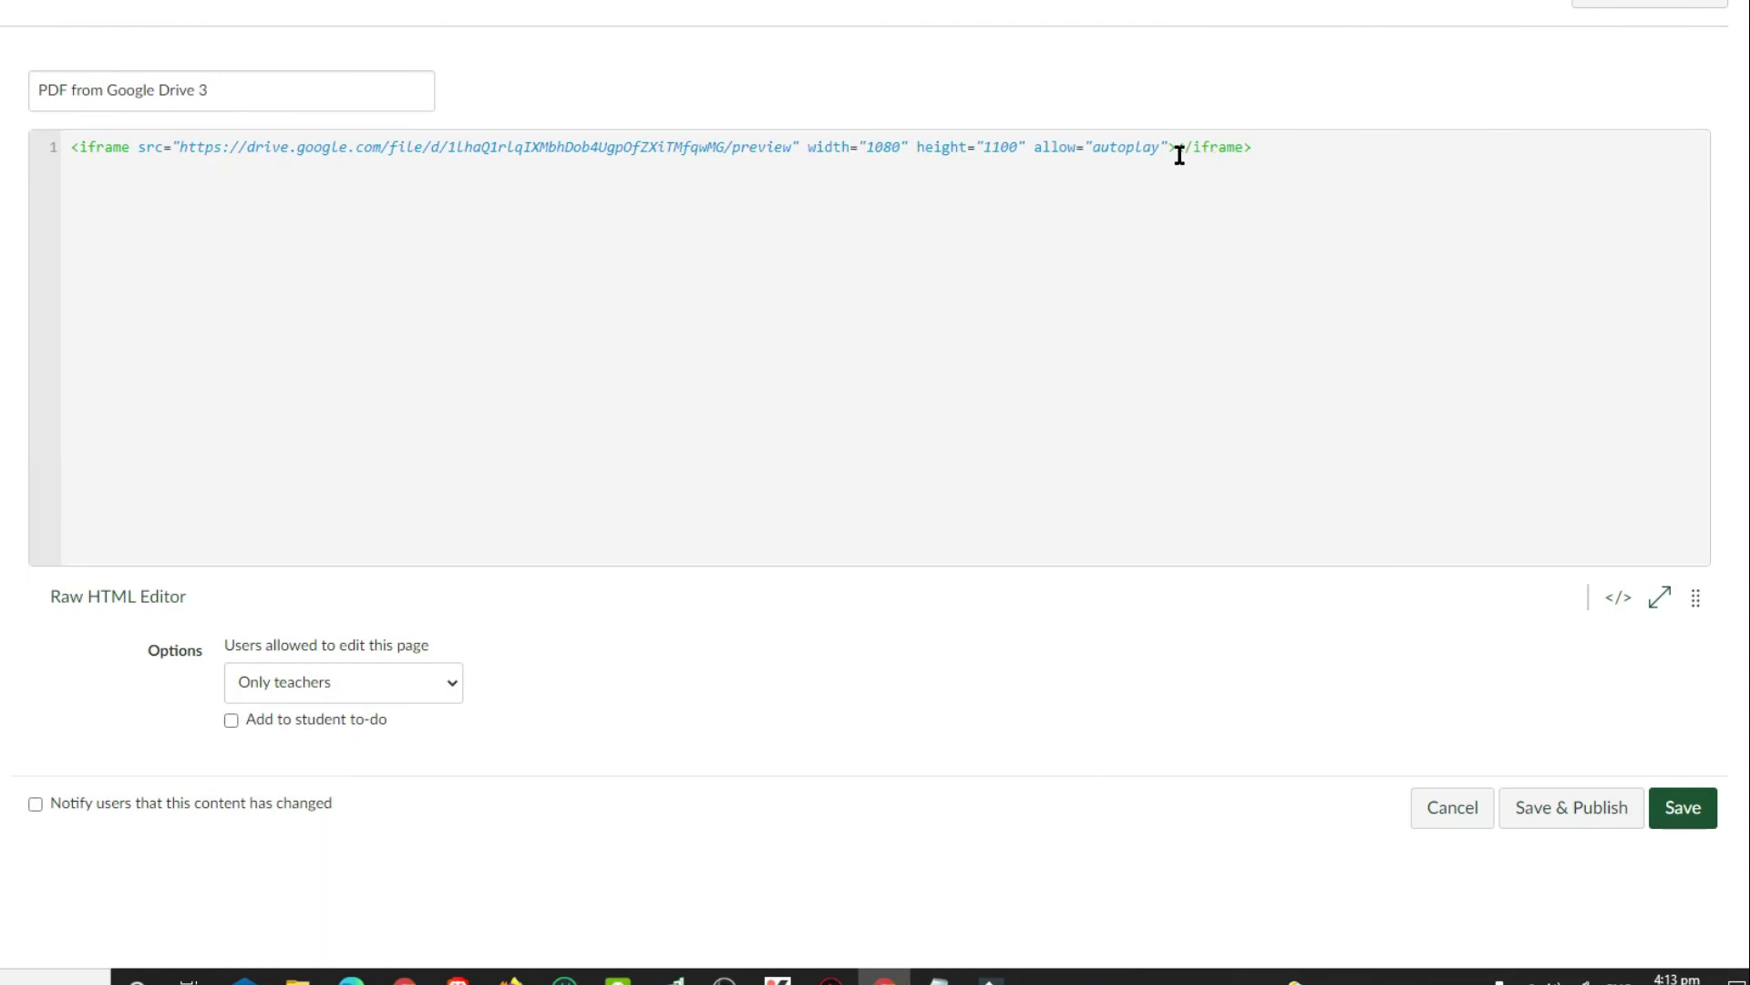
- Paste the sandbox attribute after allow="autoplay" in the iframe, separated by a space
left_click(1171, 148)
right_click(1170, 149)
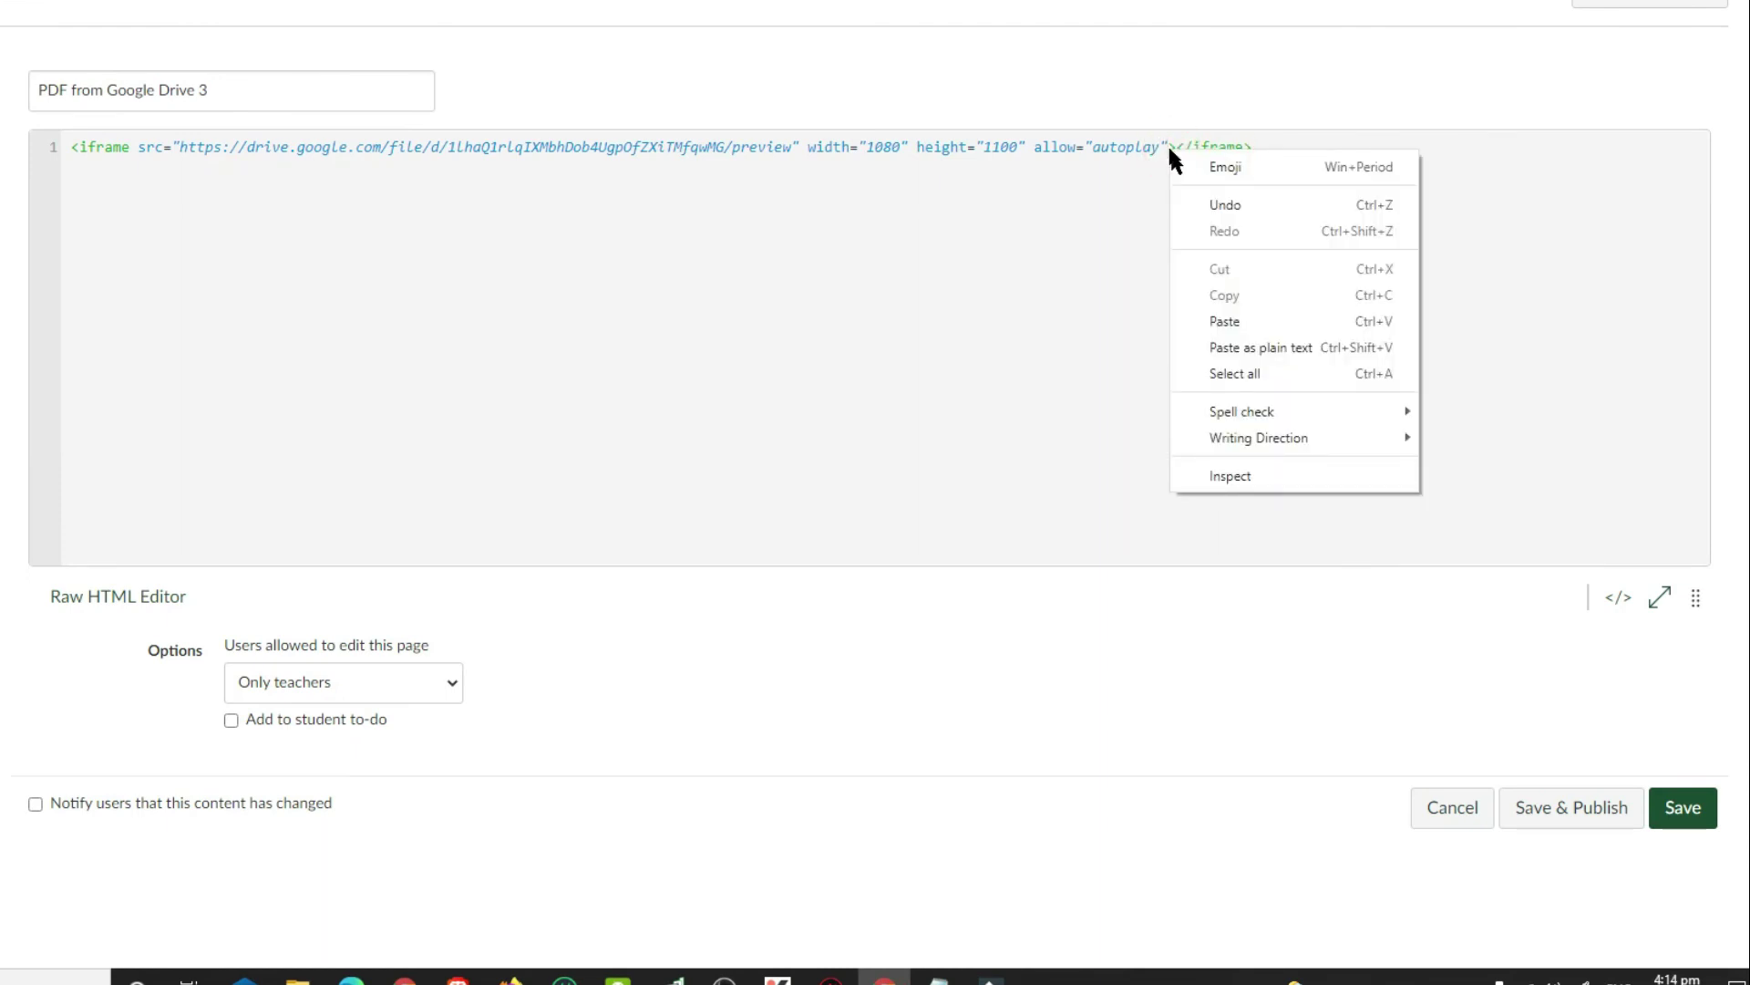
left_click(1245, 321)
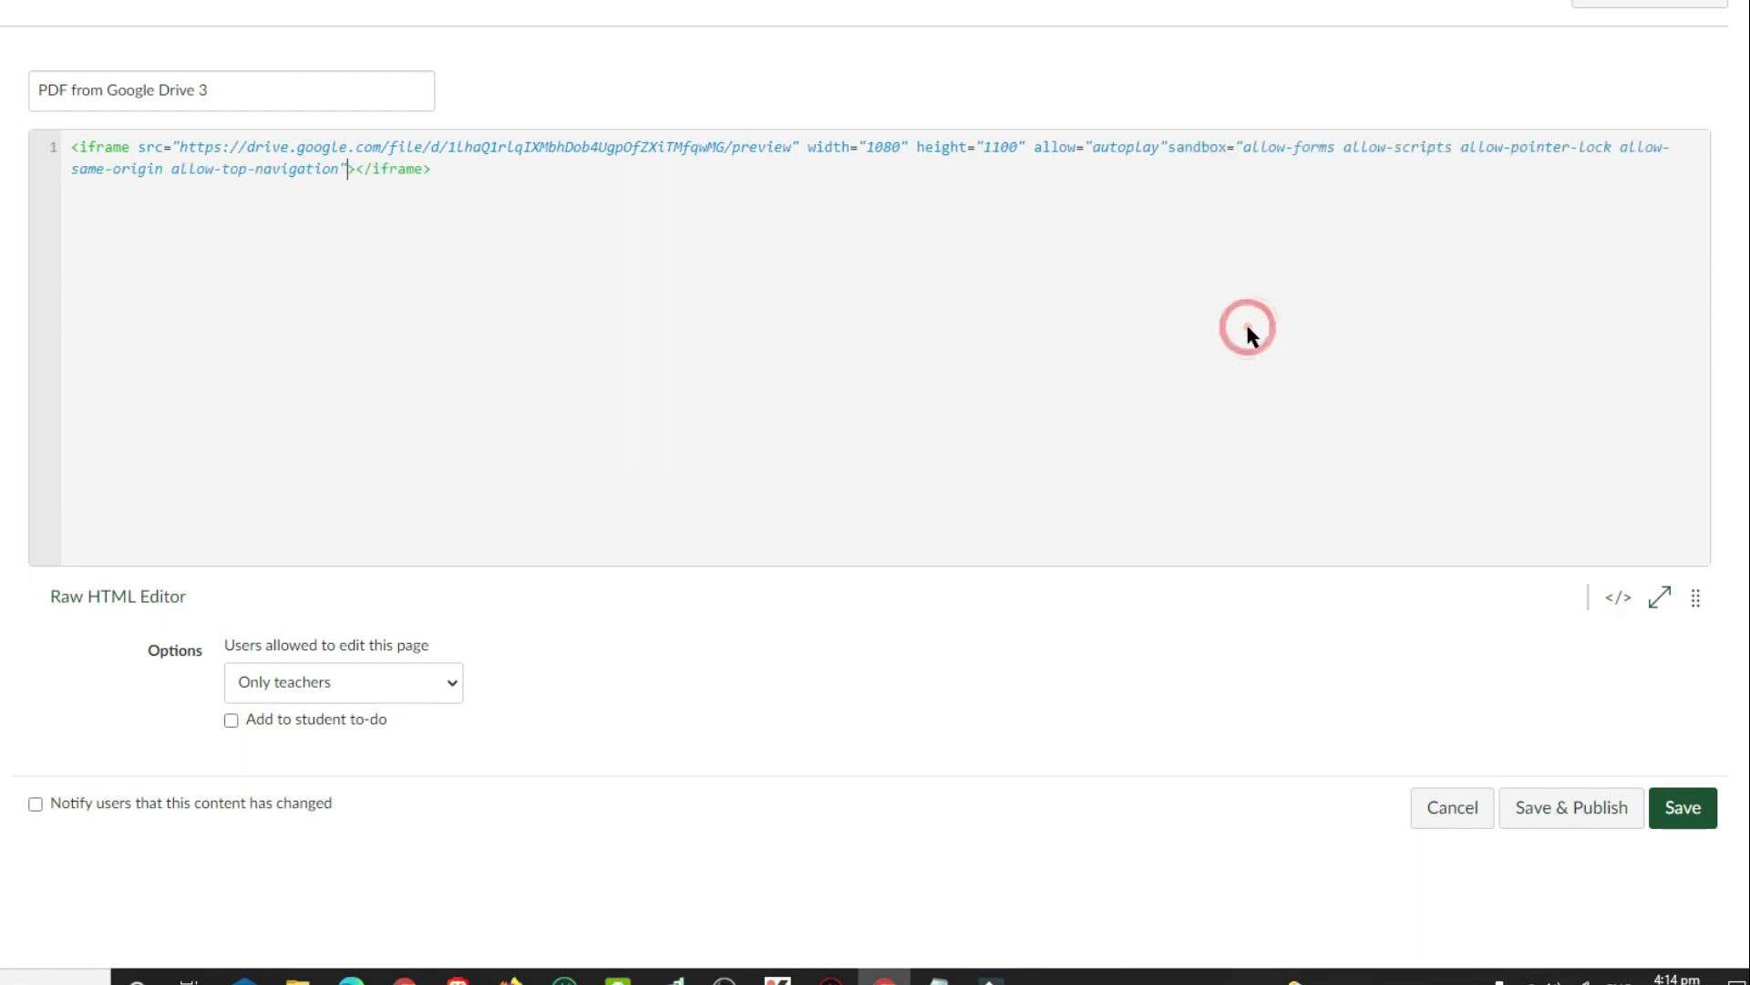
left_click(1173, 148)
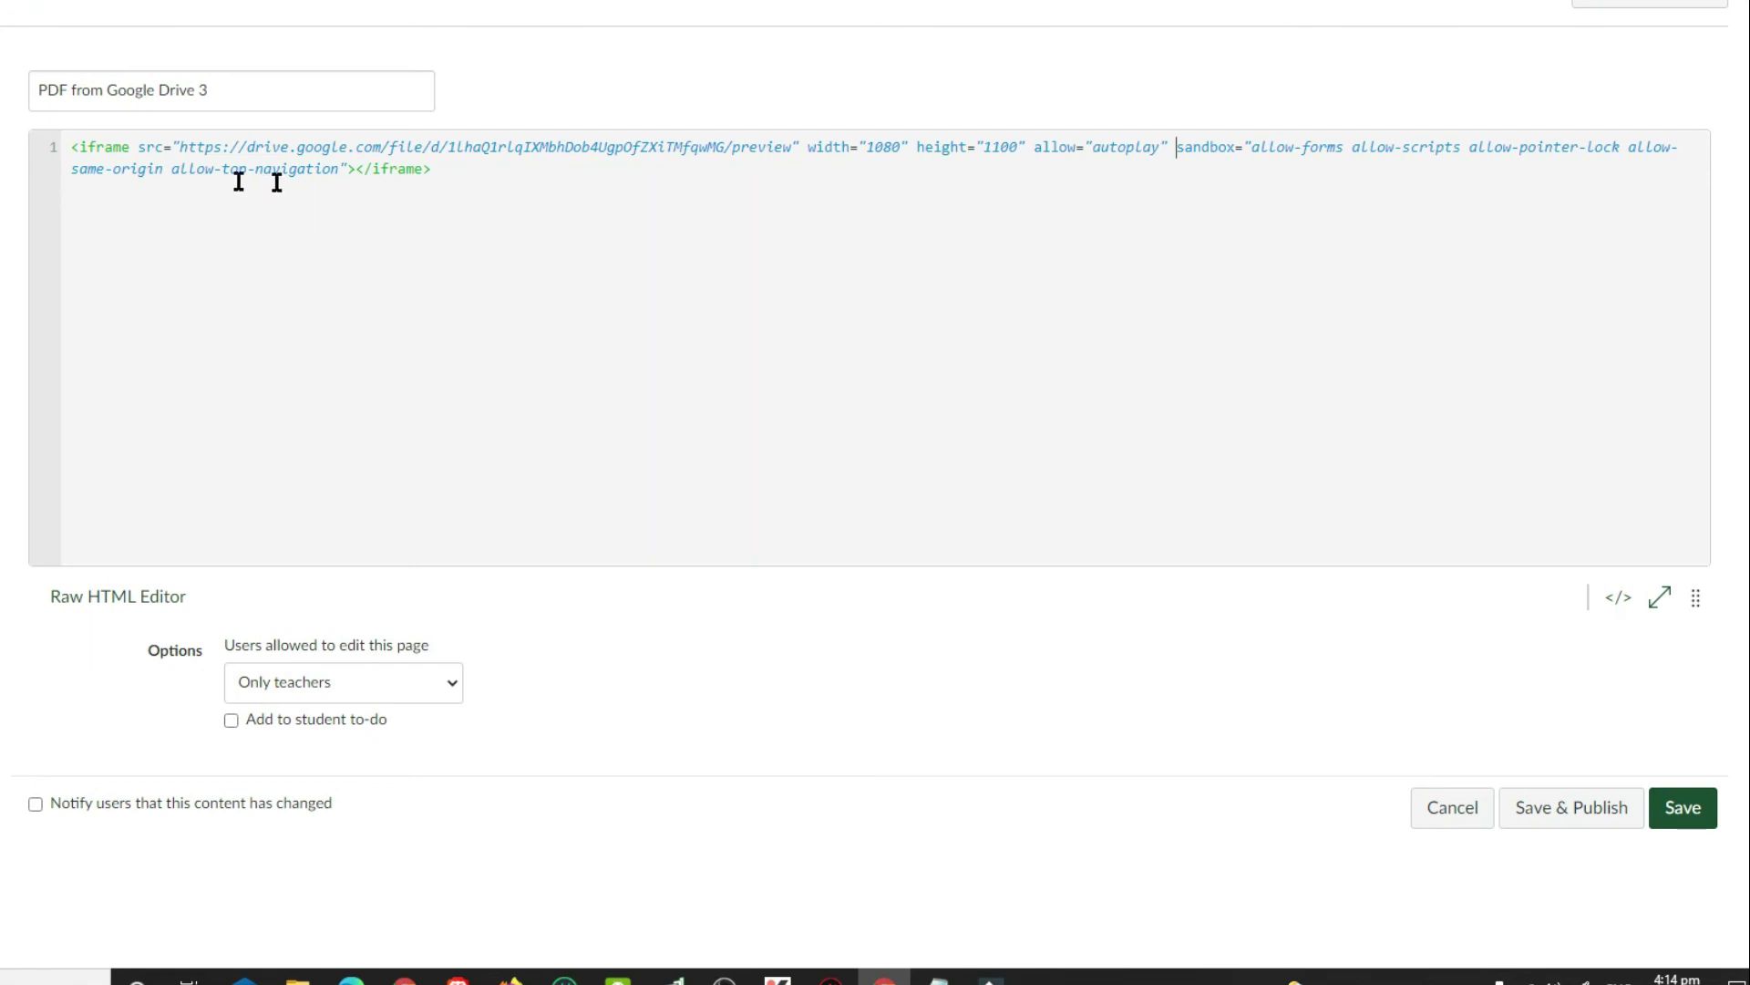
- Return to the rich content view to see the embedded Presentation1 PDF preview
left_click(1618, 597)
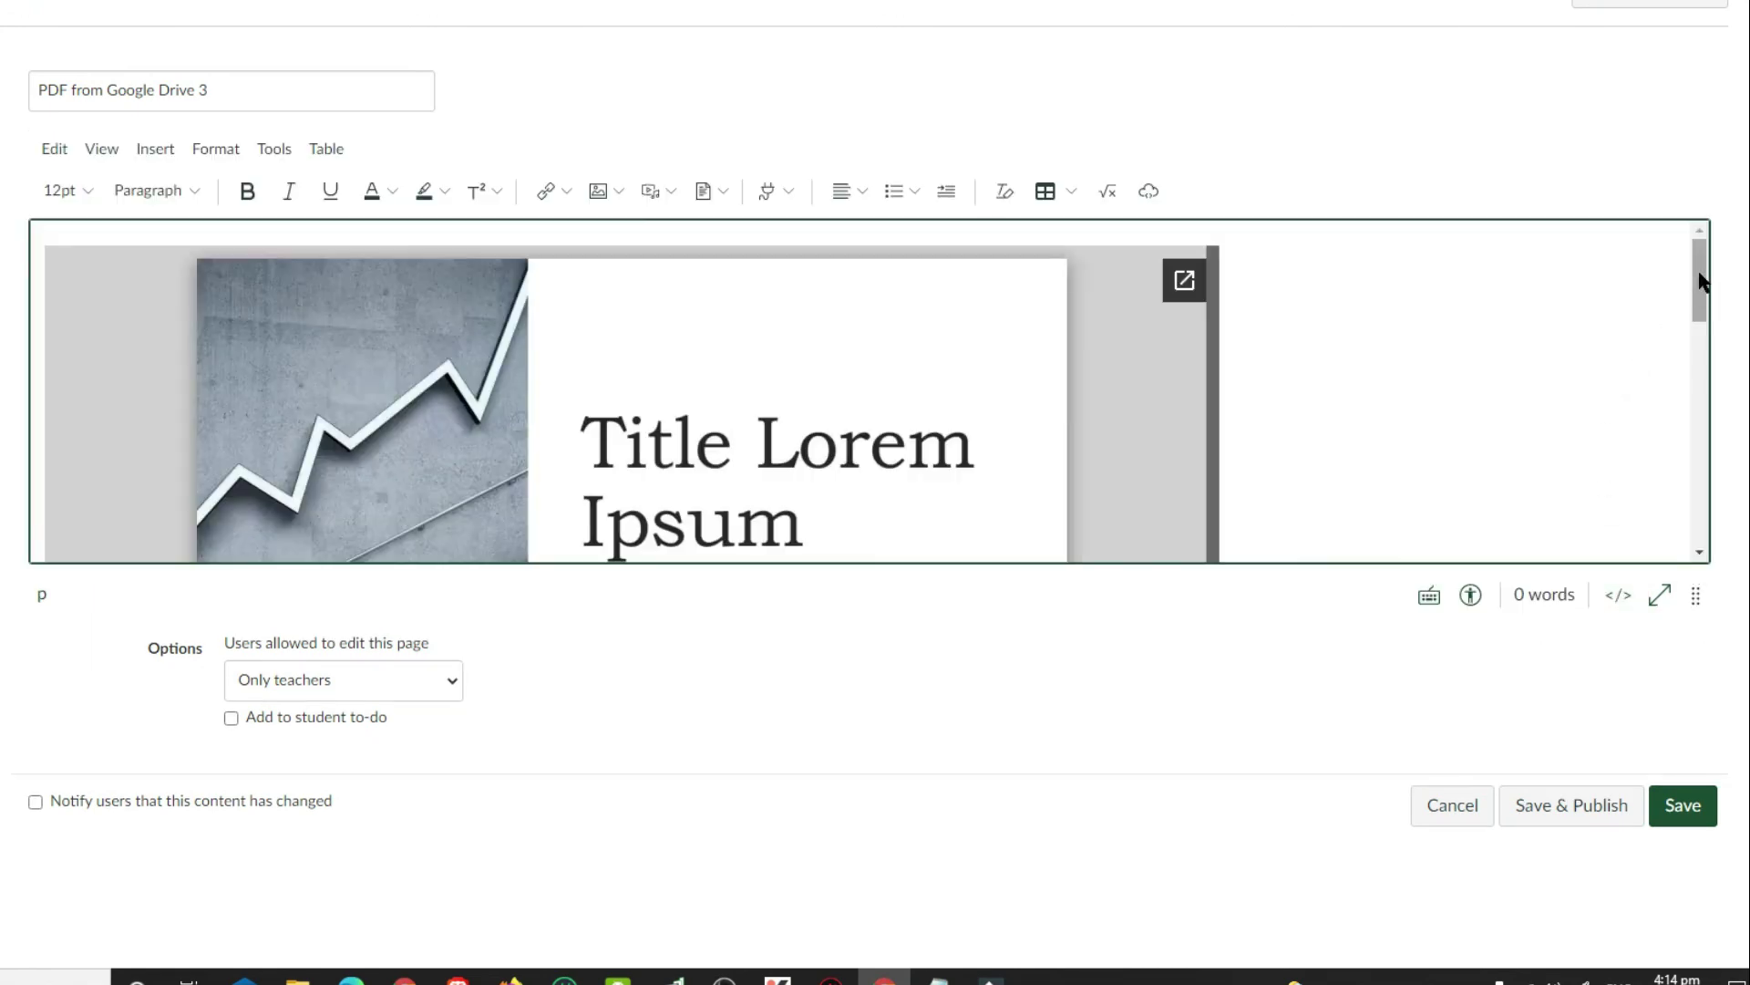
left_click_drag(1703, 299, 1717, 369)
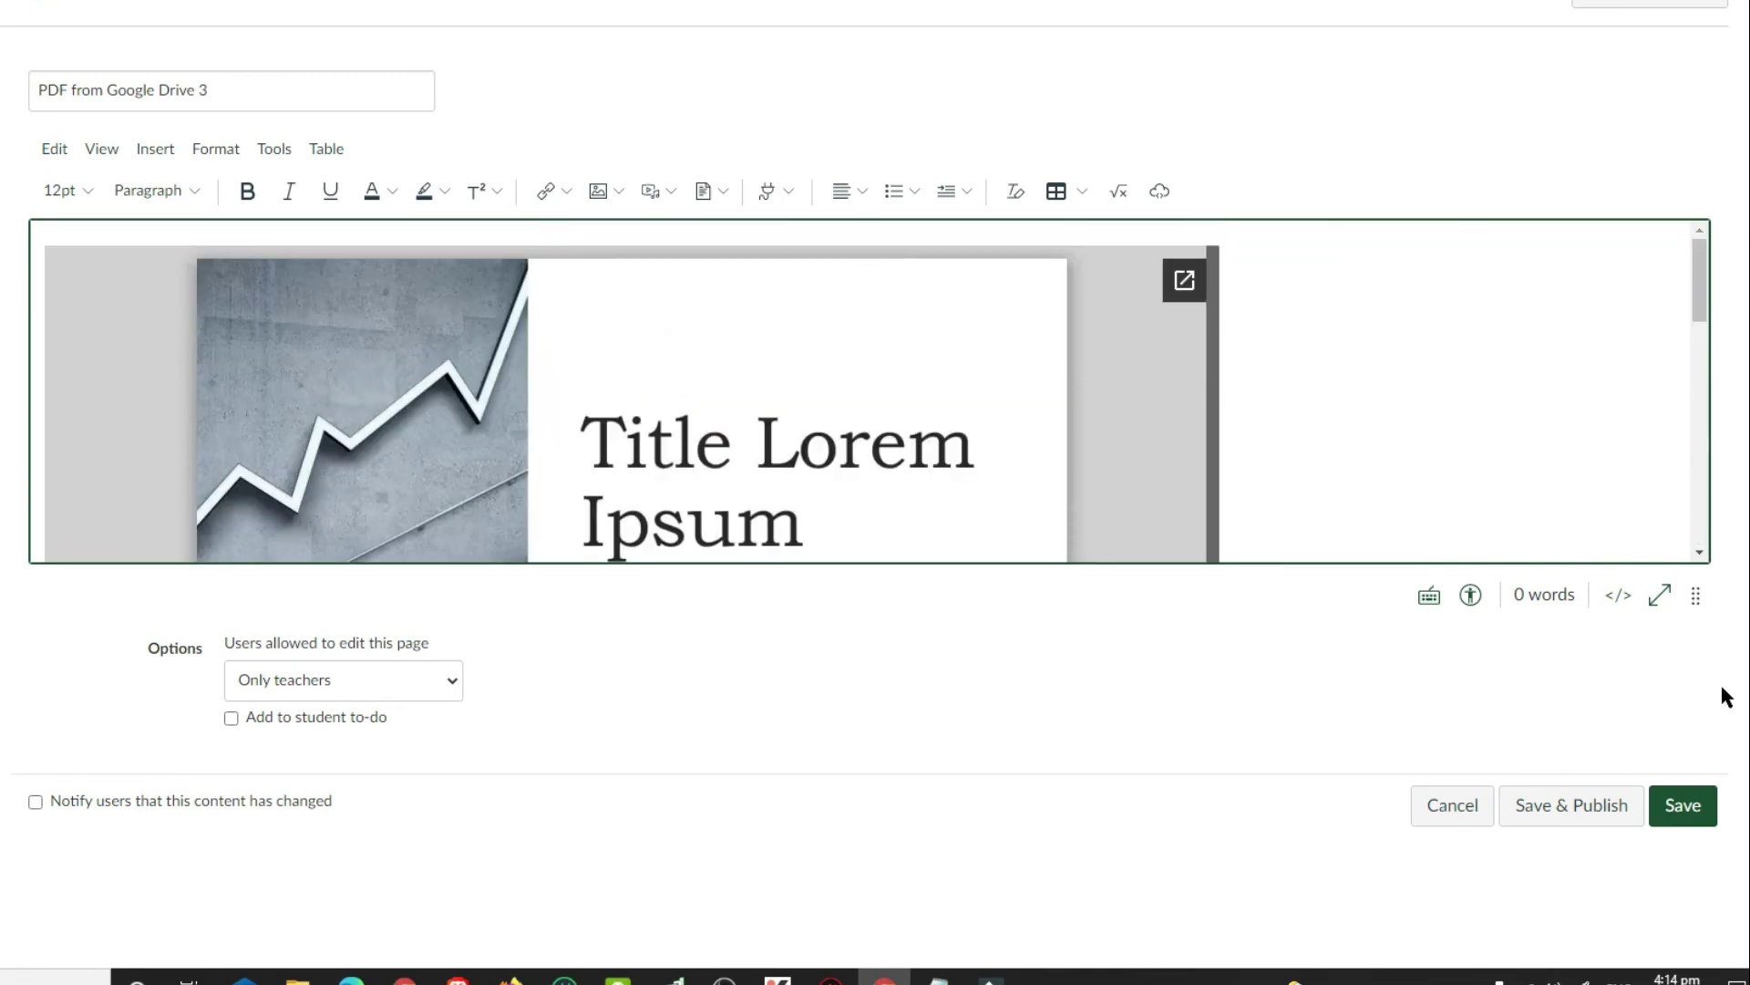
- Save the 'PDF from Google Drive 3' page and scroll through the embedded Presentation1 slides
left_click(1682, 807)
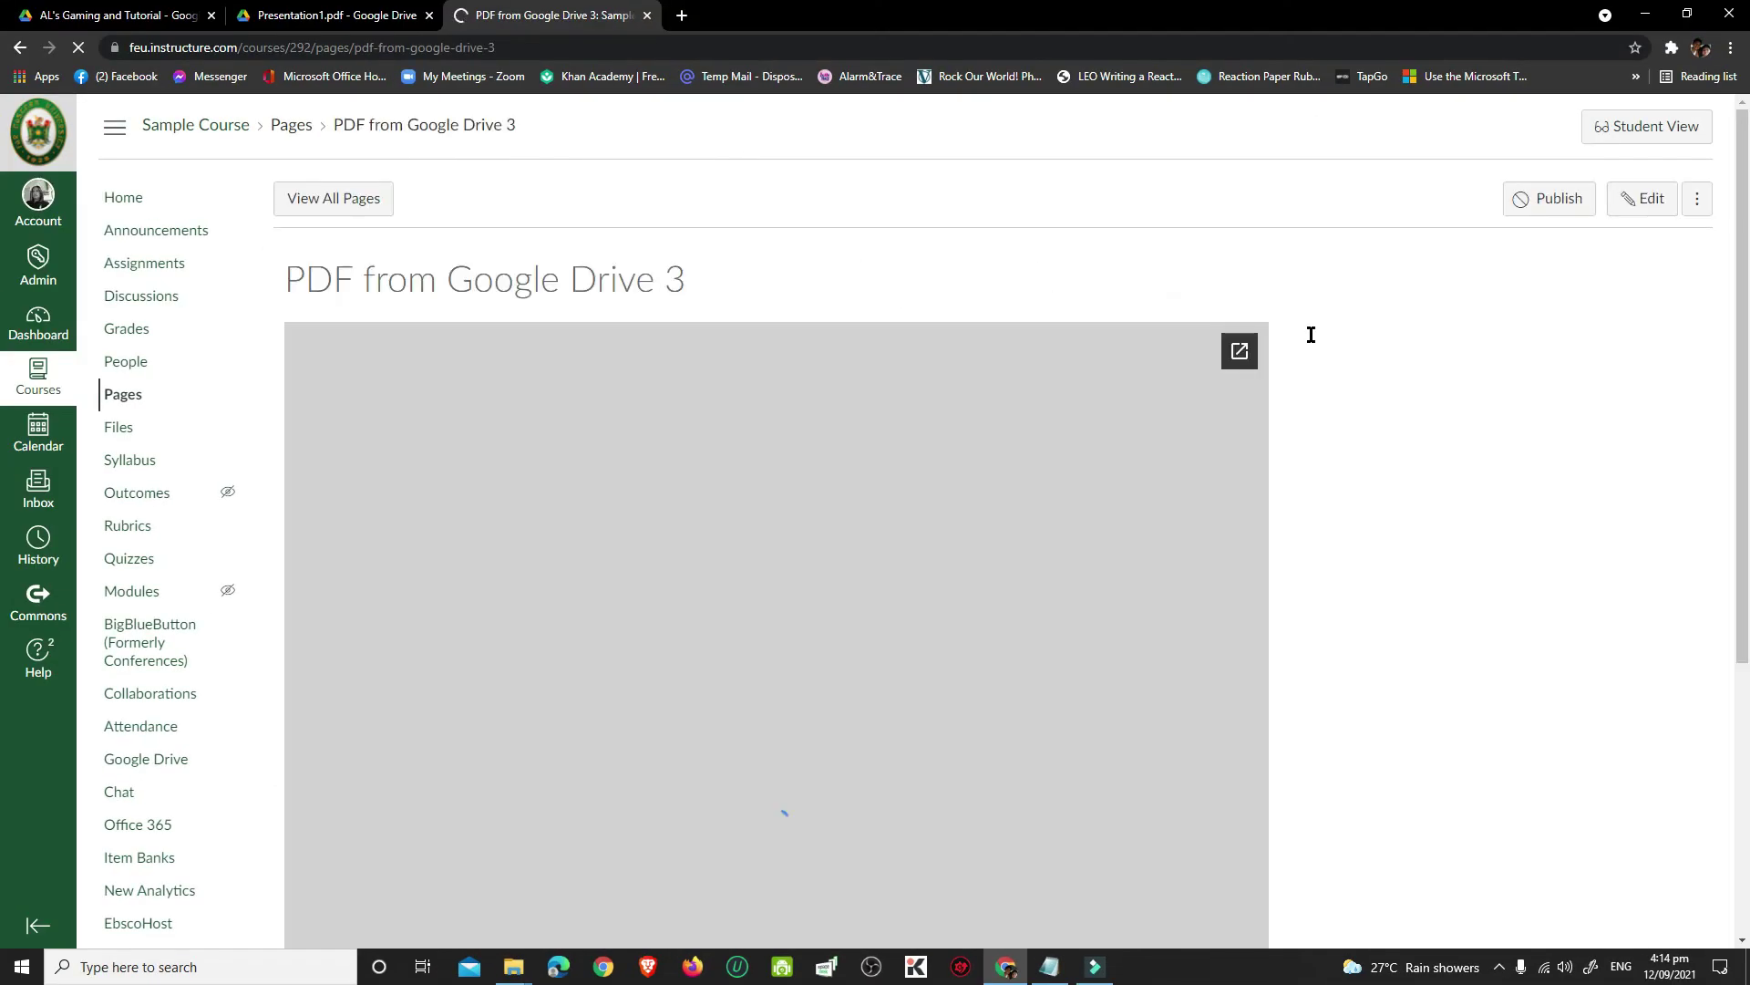
scroll(1265, 359, "down", 1)
scroll(1250, 435, "down", 3)
scroll(1251, 435, "up", 3)
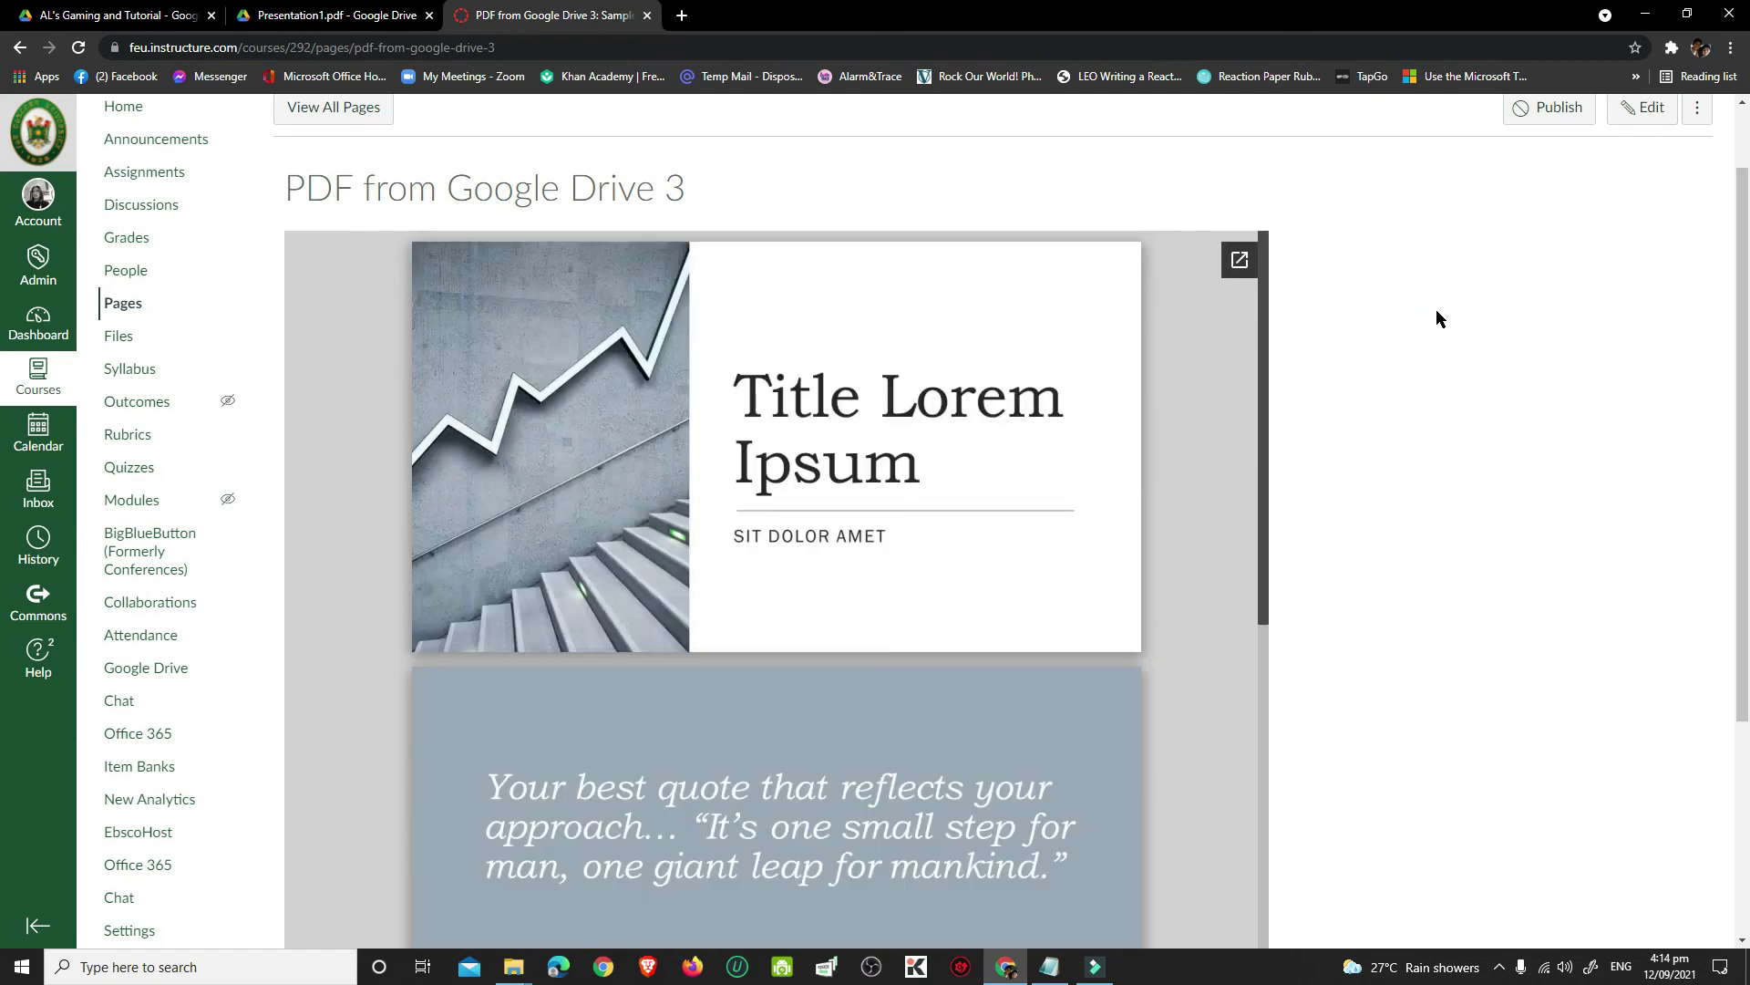
left_click_drag(1260, 348, 1272, 472)
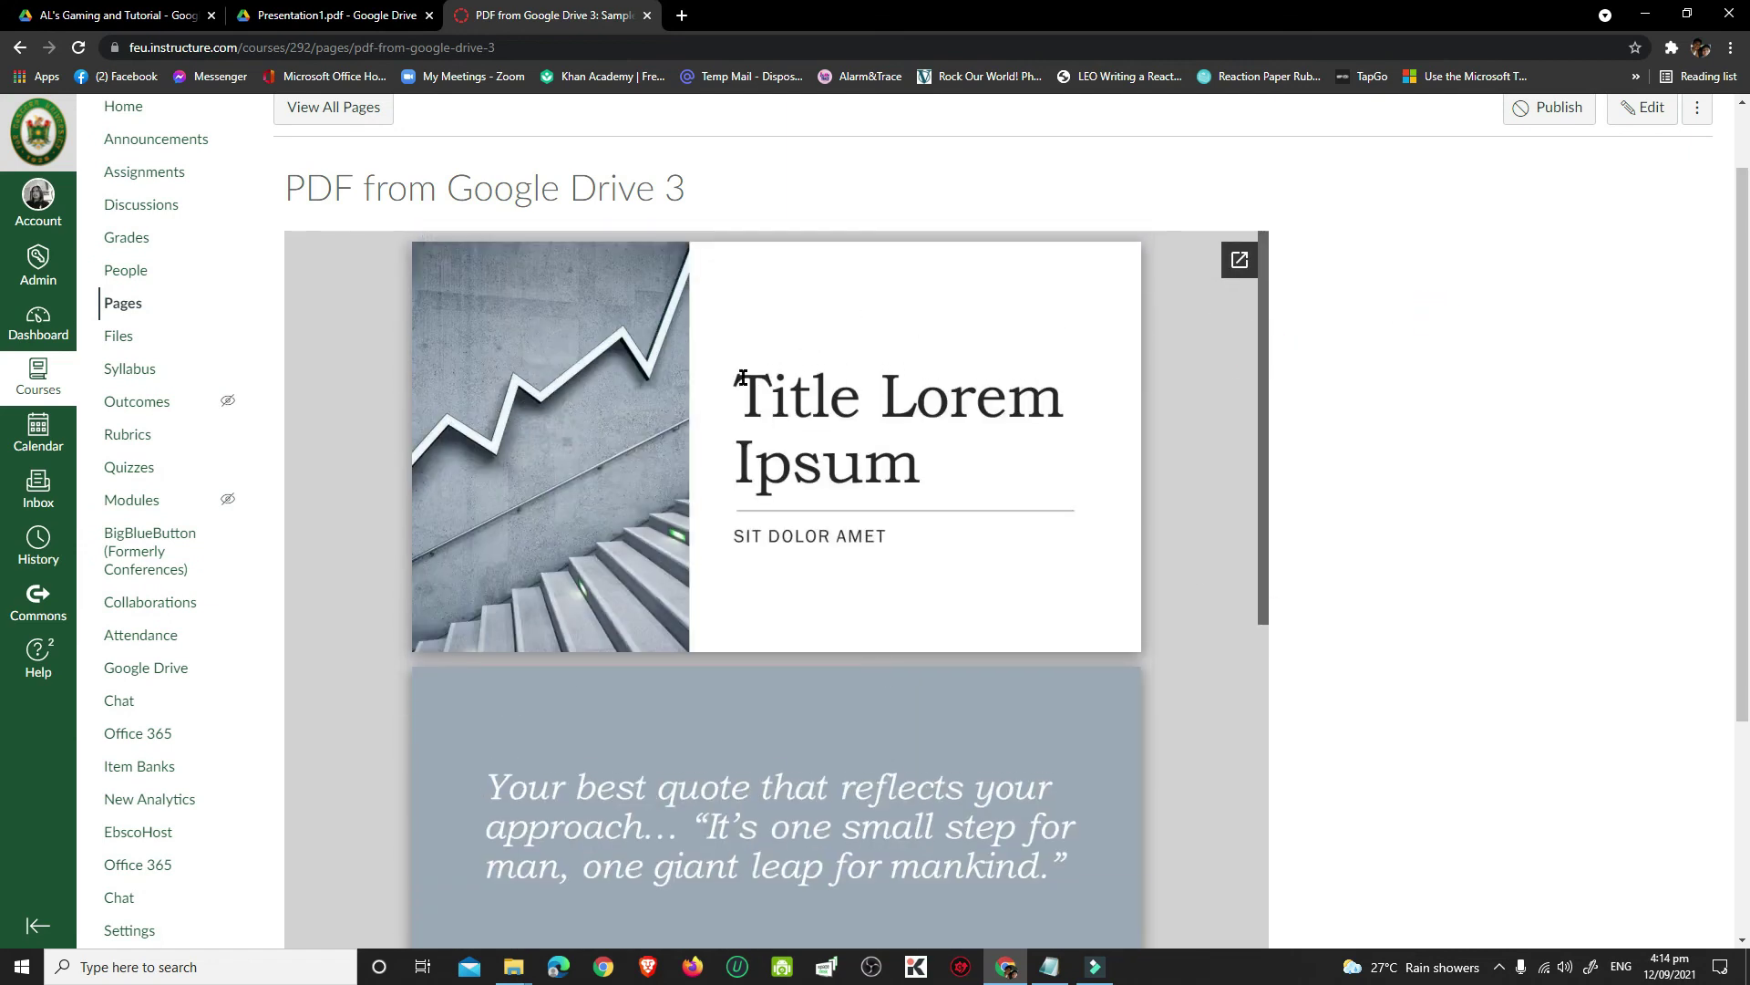